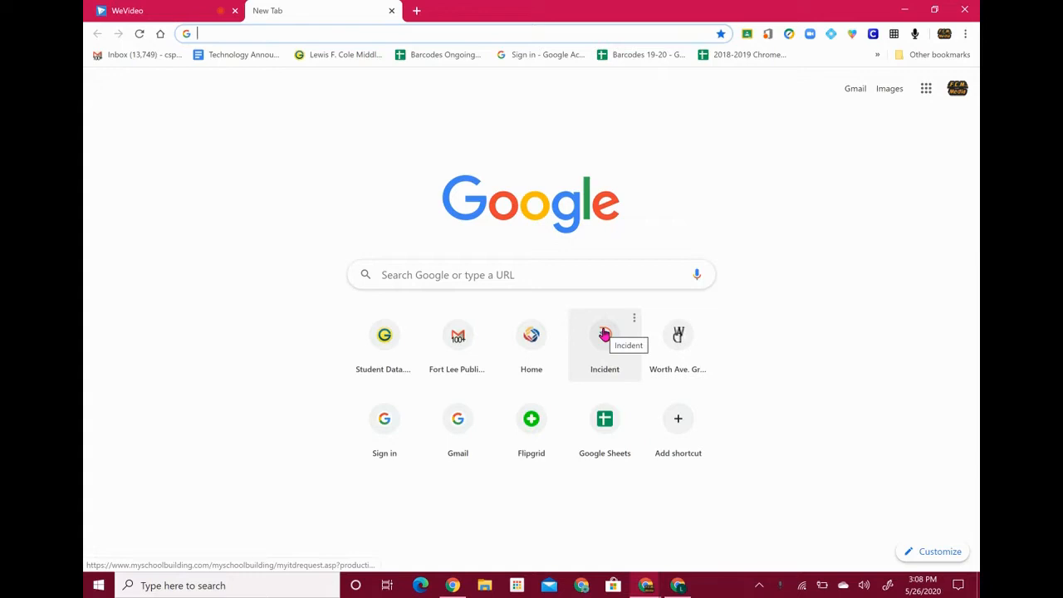
# Go to flipgrid.com and log out of the current educator account
pyautogui.write('flipgr')
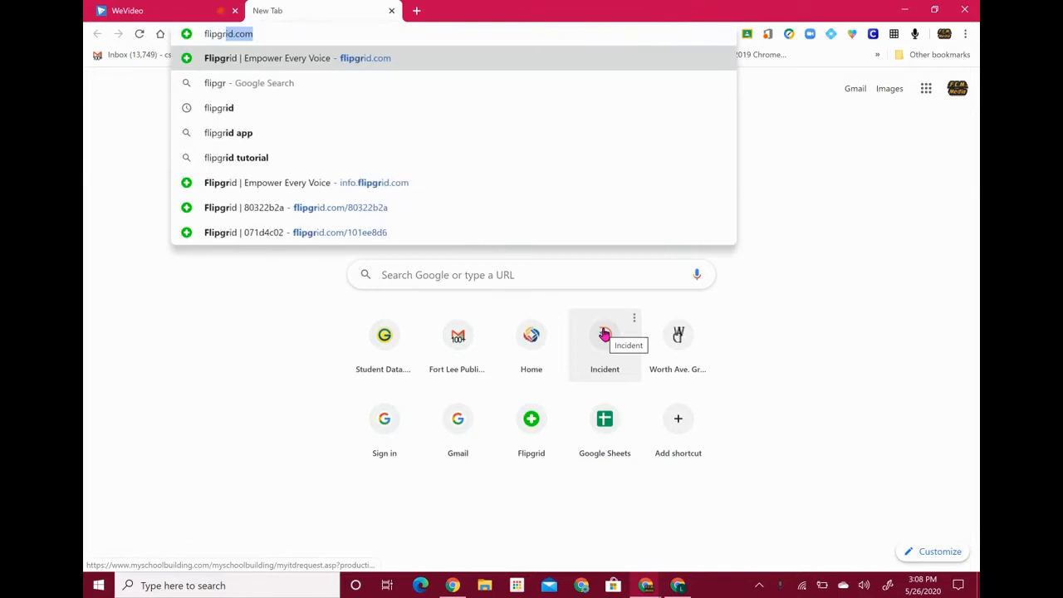
pyautogui.press('Return')
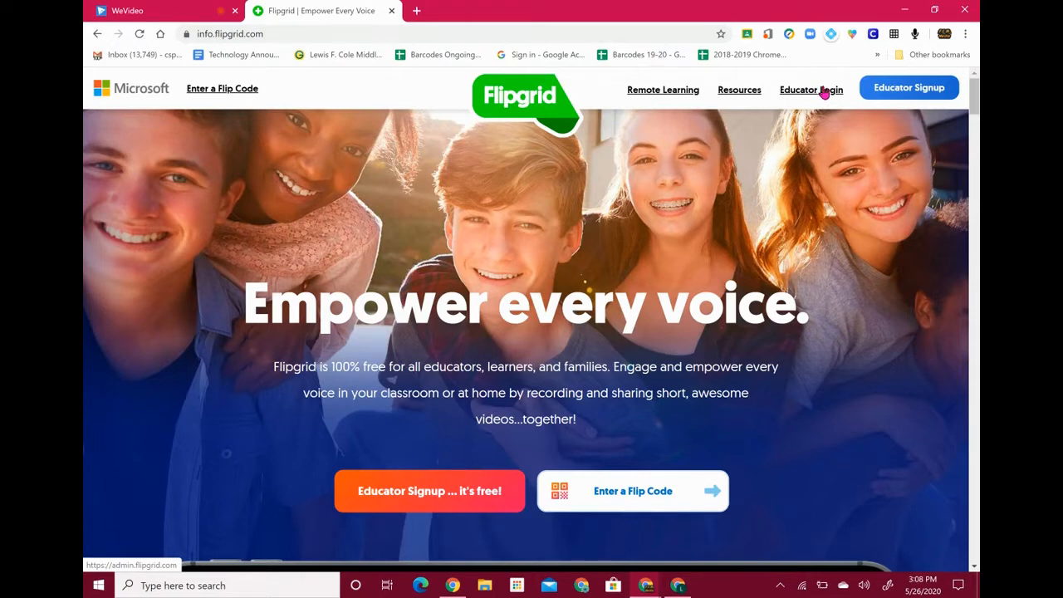
pyautogui.click(910, 88)
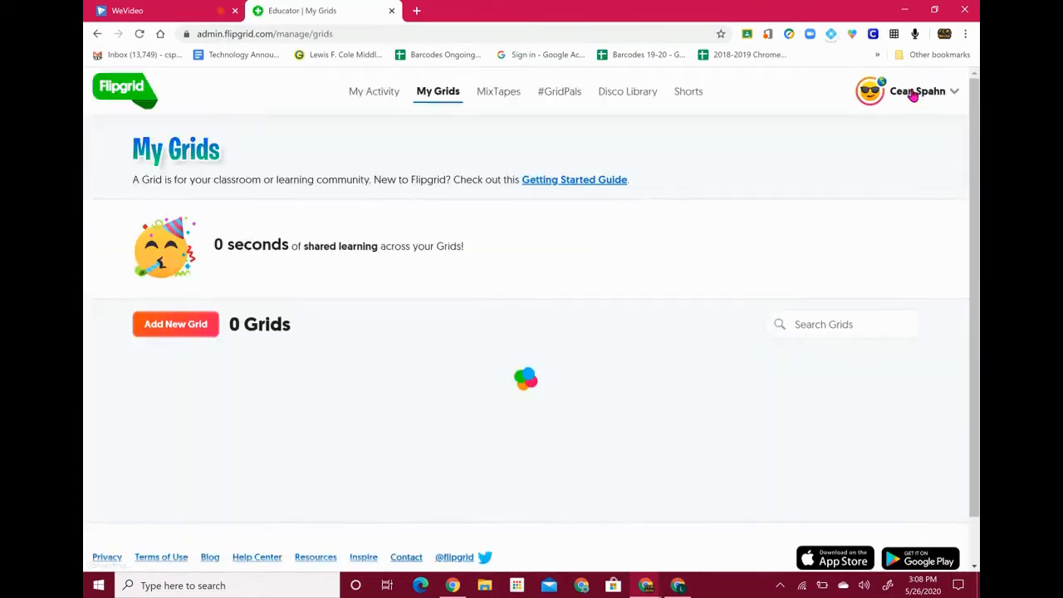
pyautogui.click(913, 92)
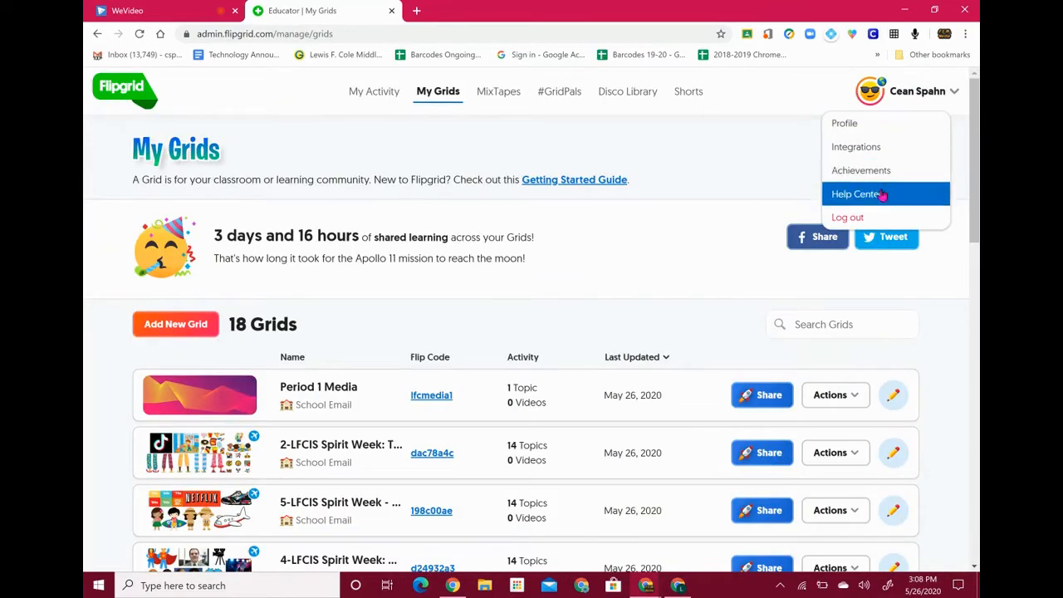
pyautogui.click(872, 217)
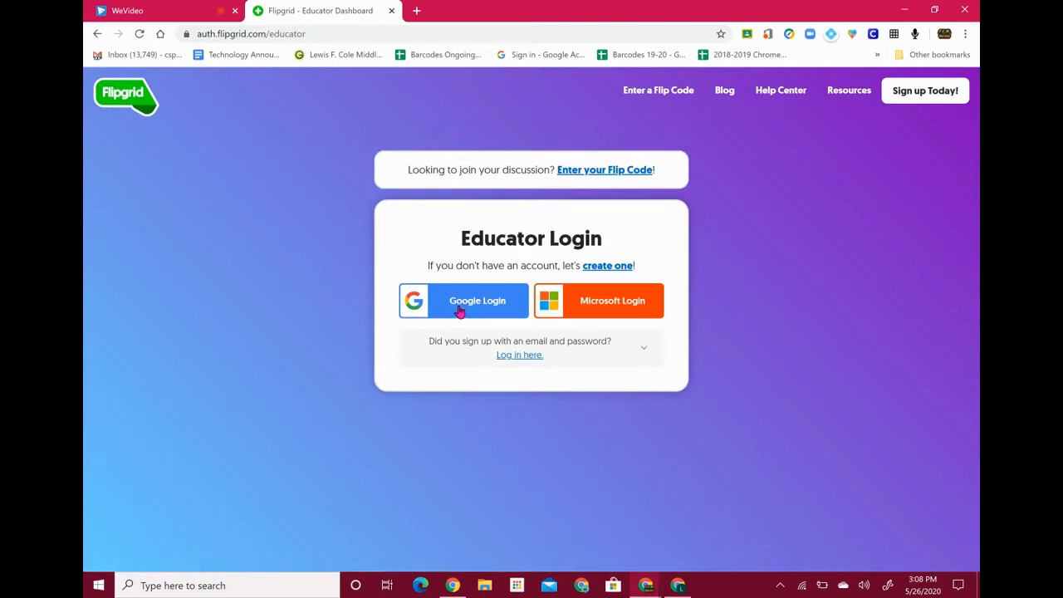
# Sign back in to Flipgrid through Google Login with the school account
pyautogui.click(460, 311)
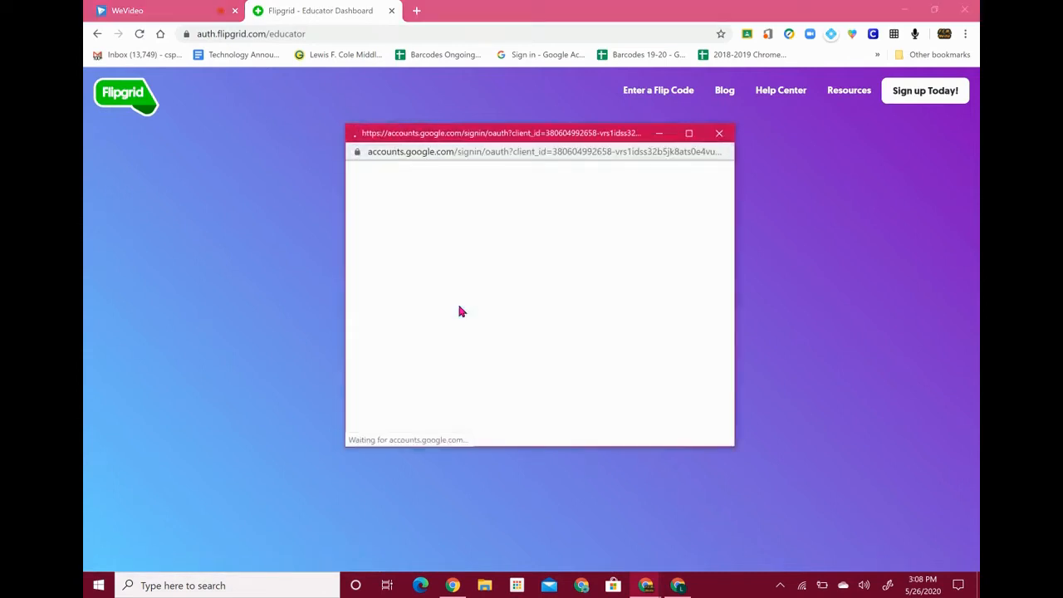
pyautogui.scroll(-3, 459, 312)
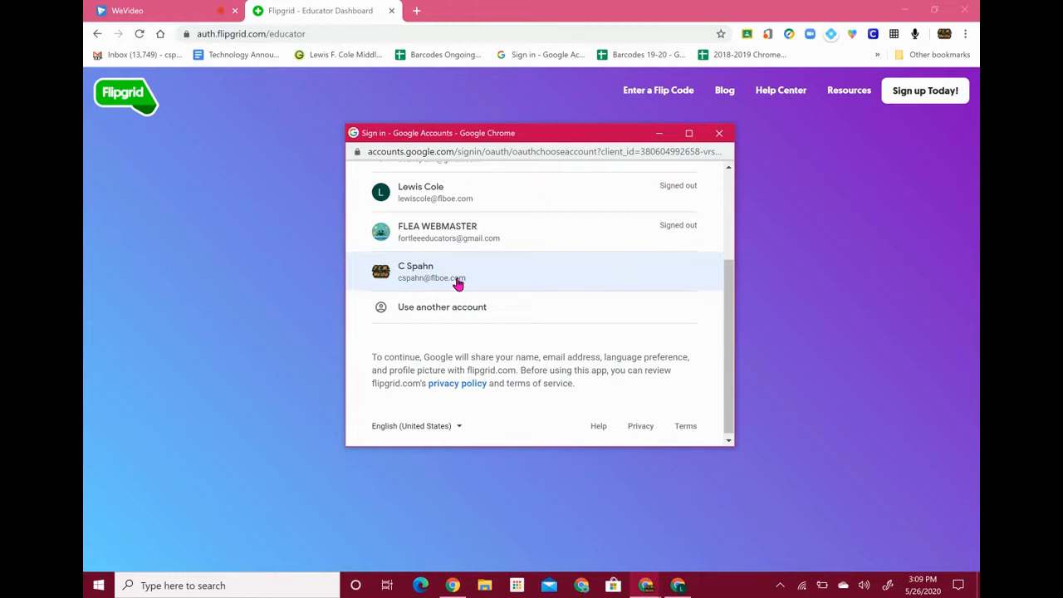
pyautogui.click(458, 284)
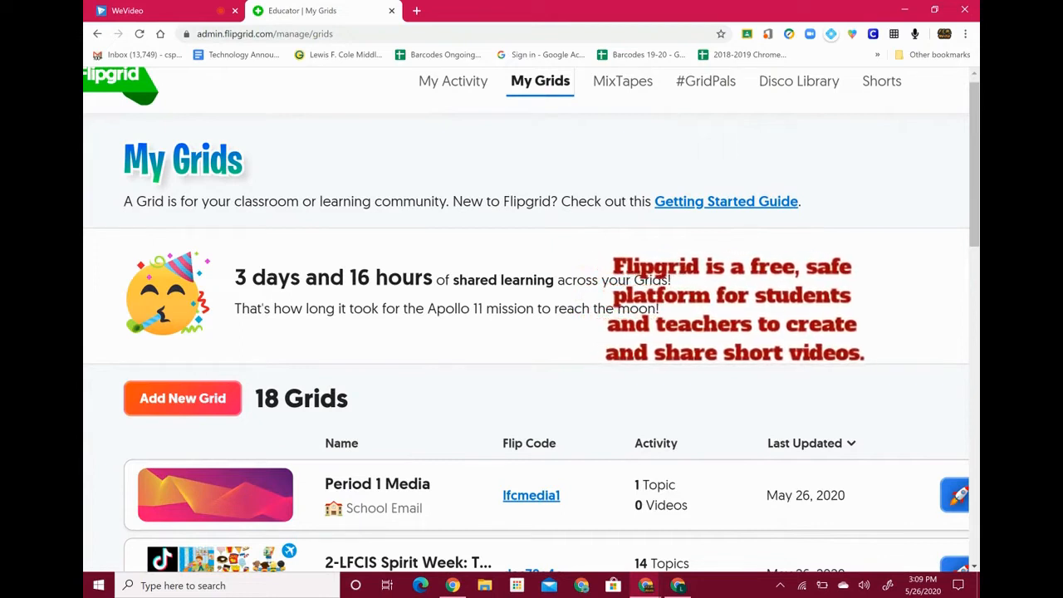
pyautogui.scroll(3, 748, 197)
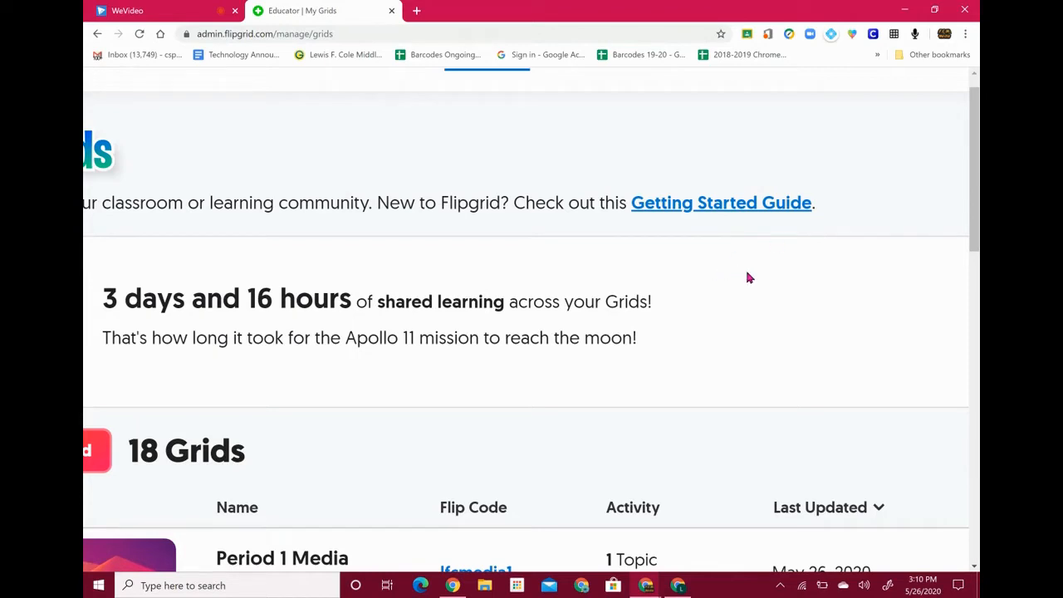
pyautogui.scroll(-3, 746, 273)
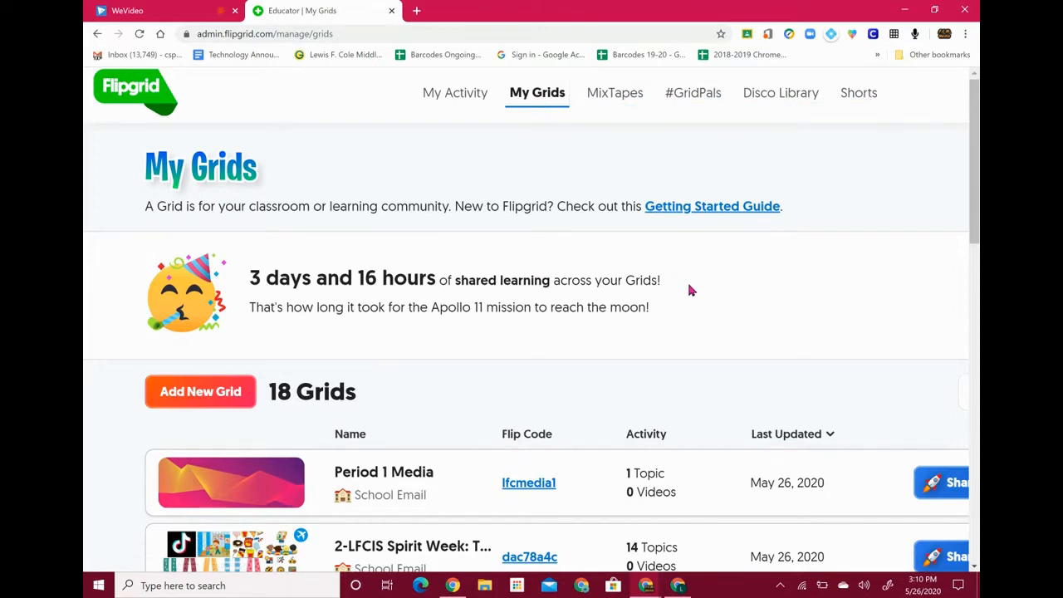
pyautogui.scroll(-3, 697, 299)
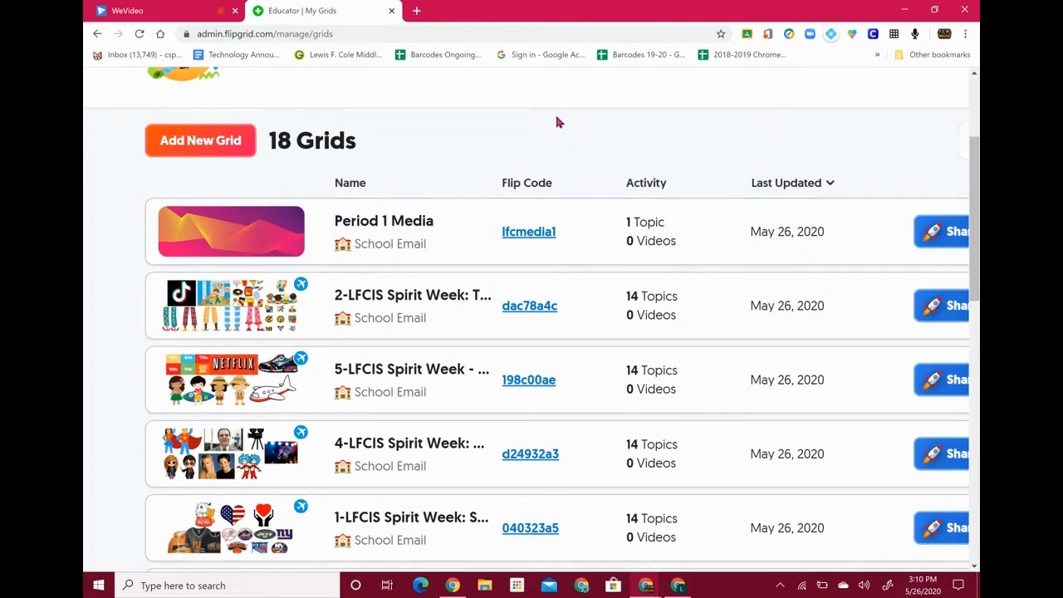
pyautogui.scroll(3, 557, 119)
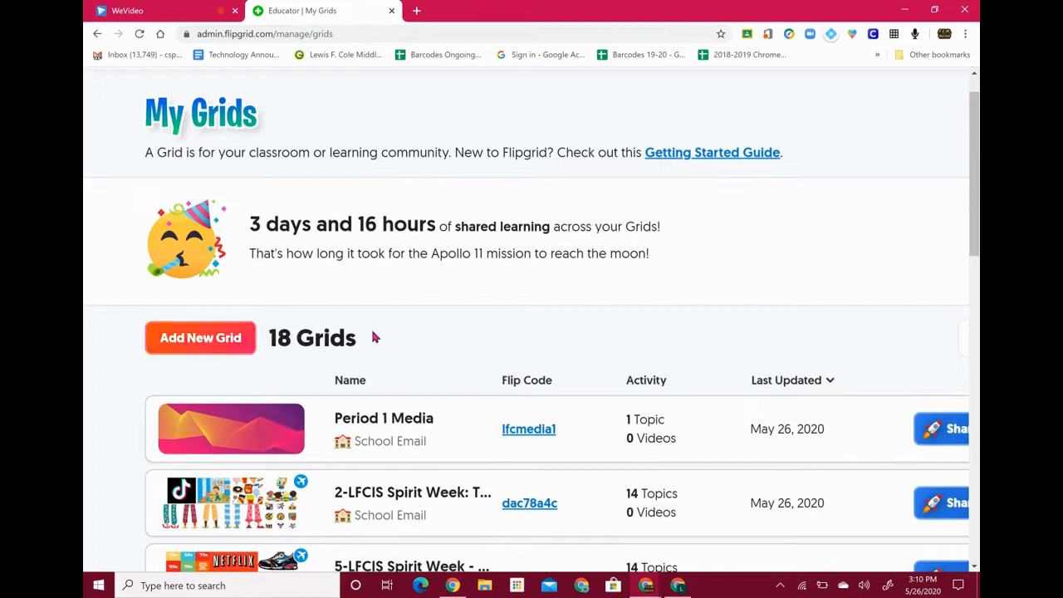
# Start a new grid and name it 'Period 2 Media'
pyautogui.click(189, 344)
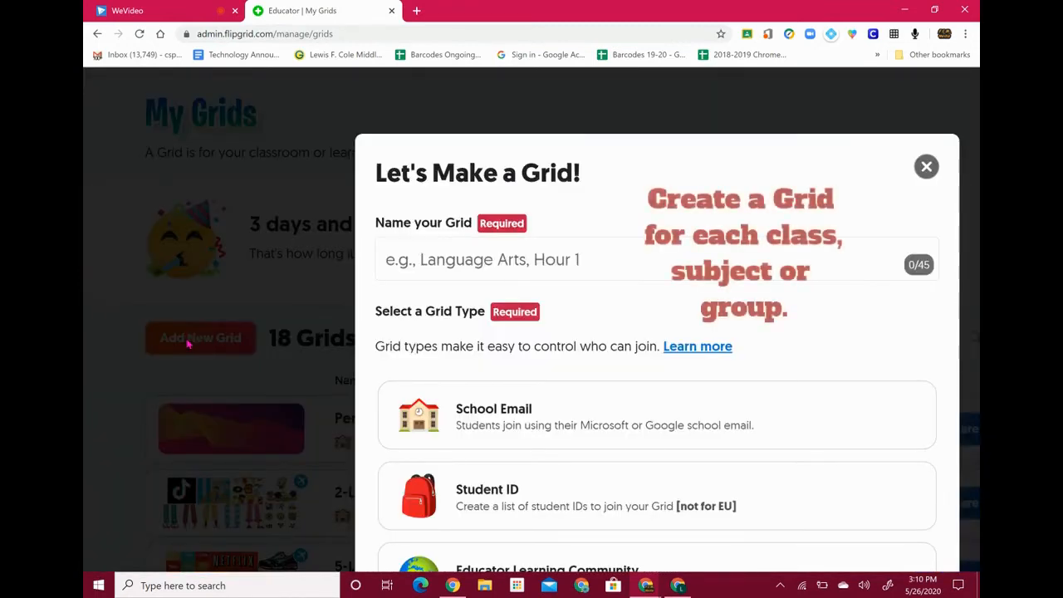
pyautogui.click(479, 258)
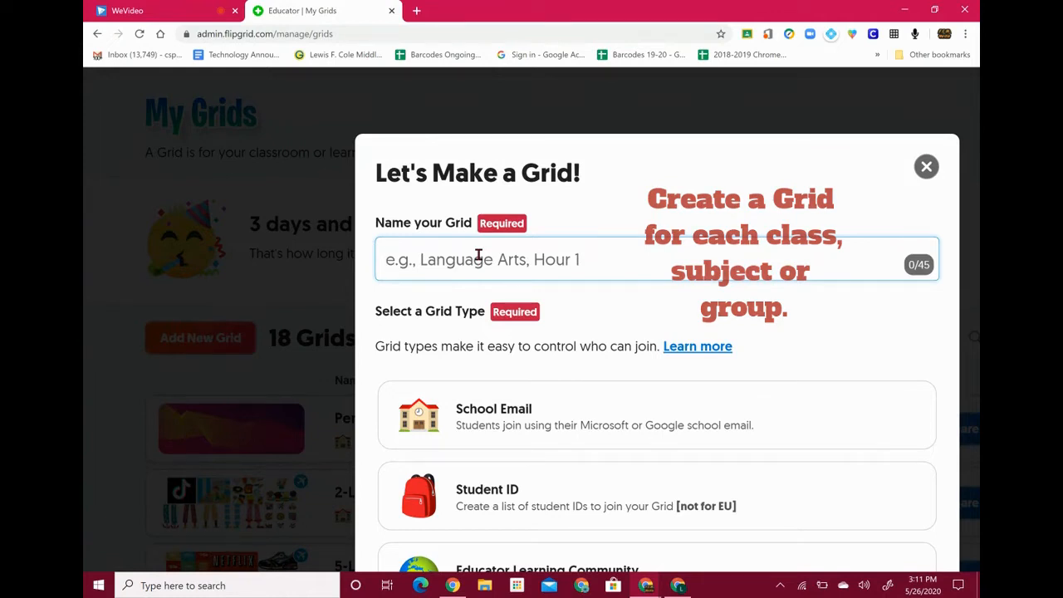
pyautogui.write('Period ')
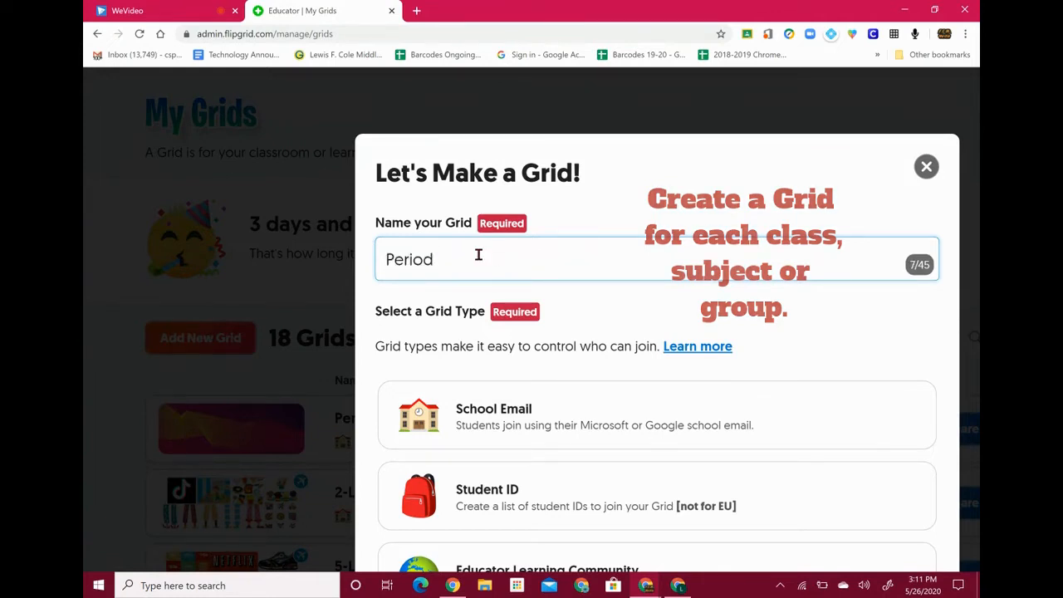
pyautogui.write('2 Media')
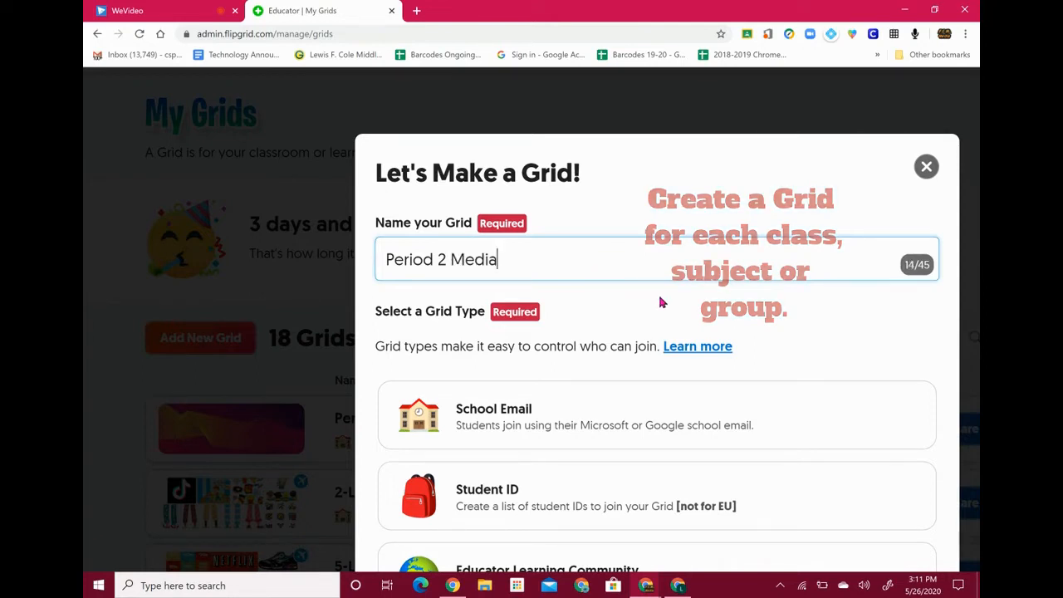
pyautogui.scroll(-1, 662, 302)
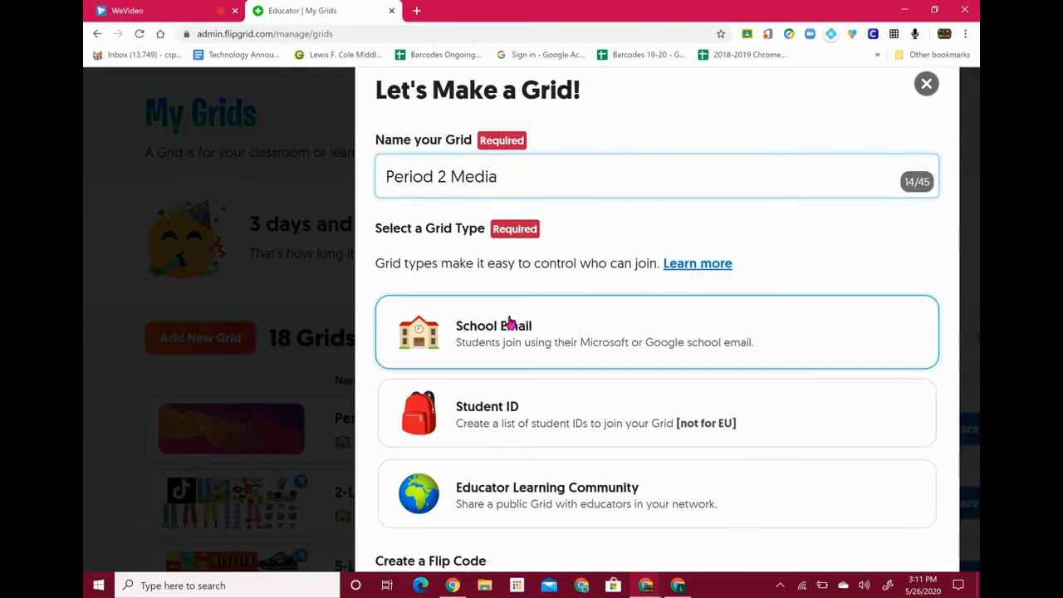
pyautogui.click(609, 339)
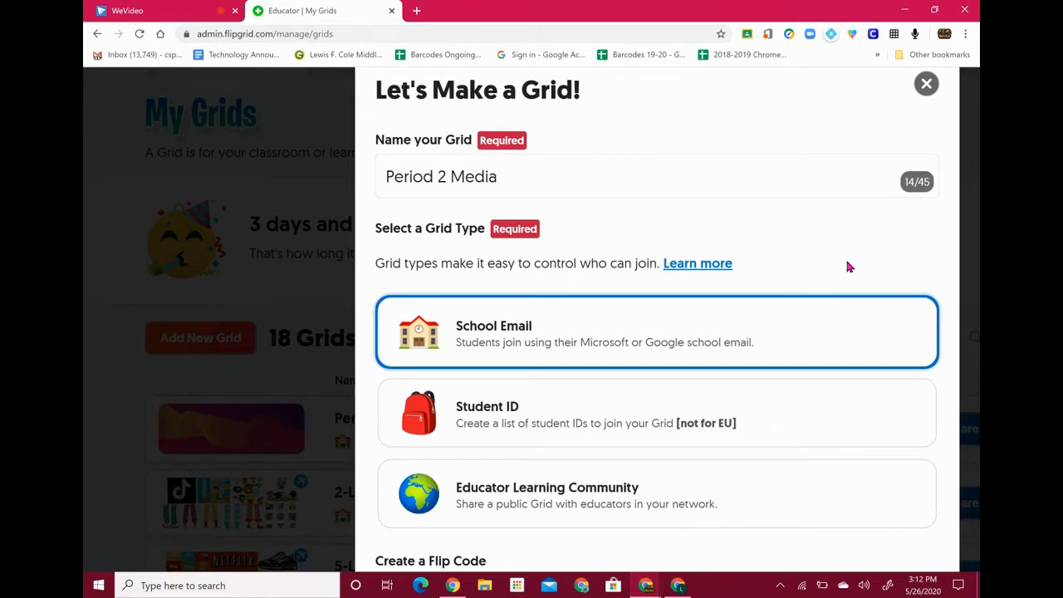
pyautogui.scroll(-1, 857, 254)
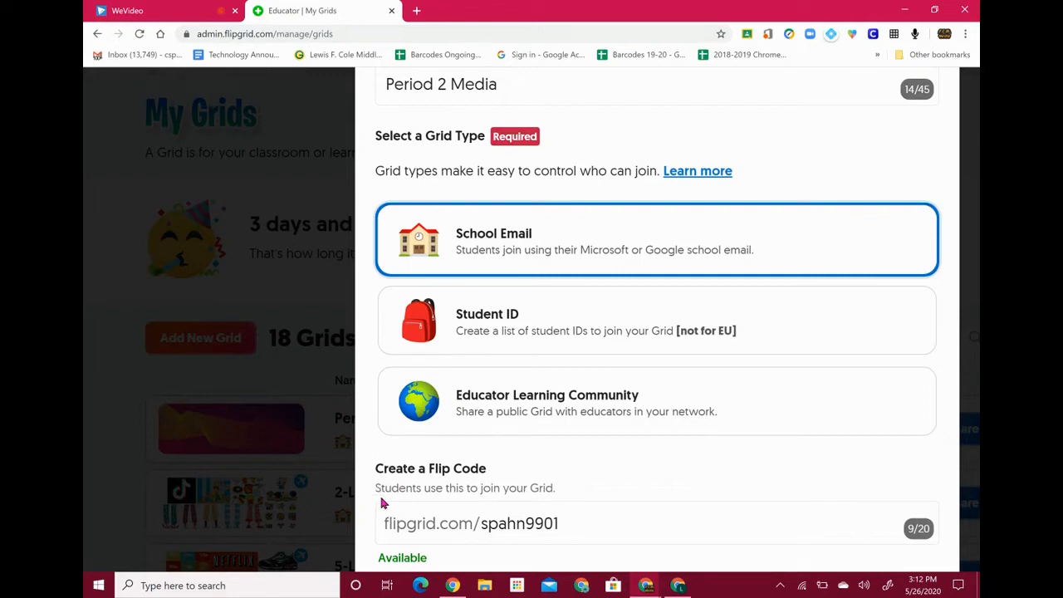
pyautogui.click(585, 518)
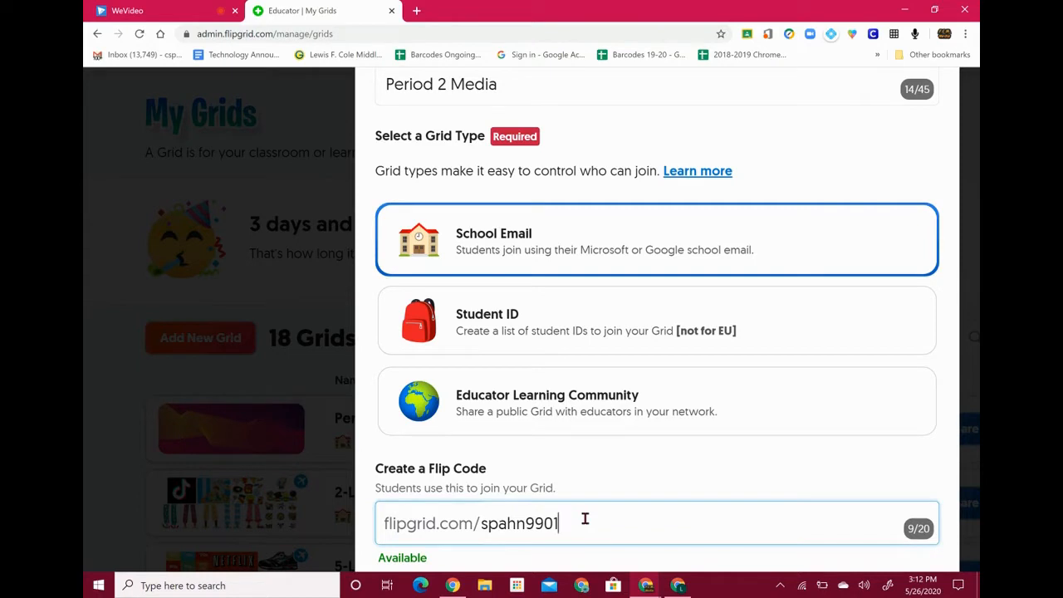
pyautogui.press('BackSpace')
pyautogui.press('BackSpace')
pyautogui.press('BackSpace')
pyautogui.press('BackSpace')
pyautogui.press('BackSpace')
pyautogui.press('BackSpace')
pyautogui.press('BackSpace')
pyautogui.press('BackSpace')
pyautogui.press('BackSpace')
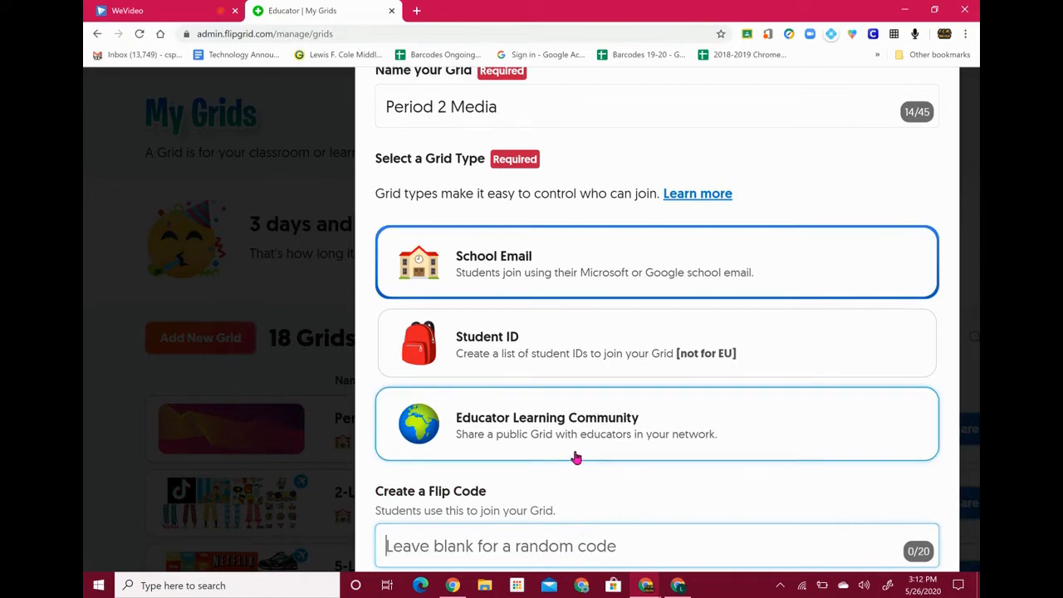
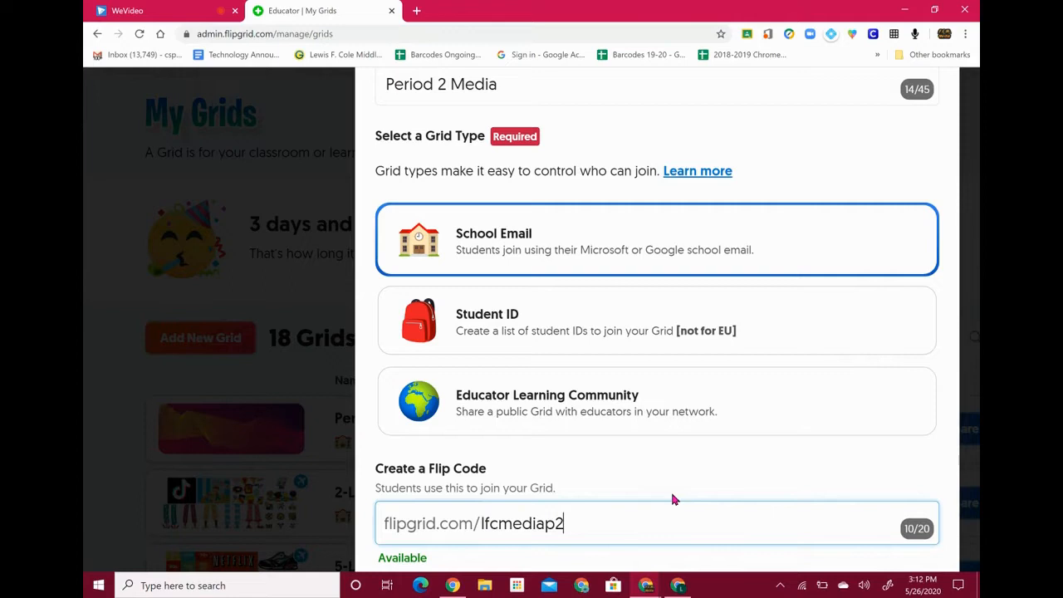
pyautogui.scroll(-2, 675, 500)
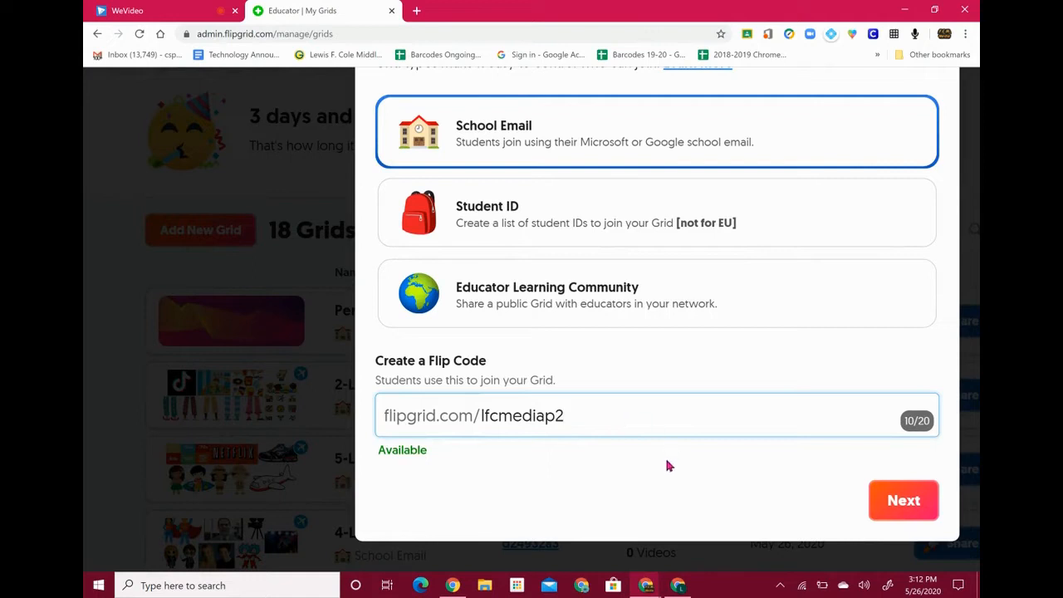
pyautogui.click(910, 503)
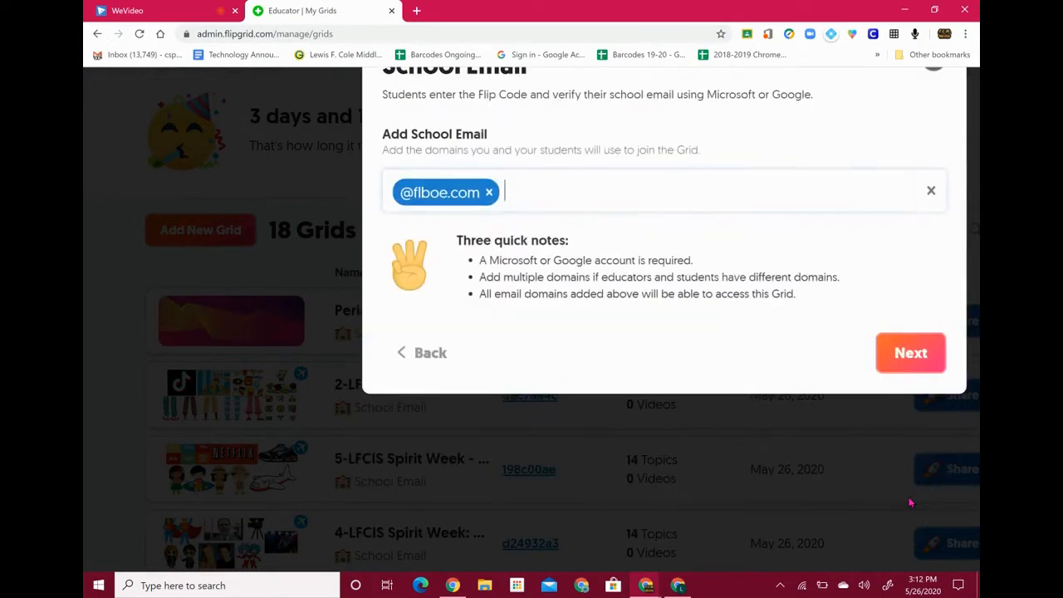
pyautogui.scroll(2, 615, 134)
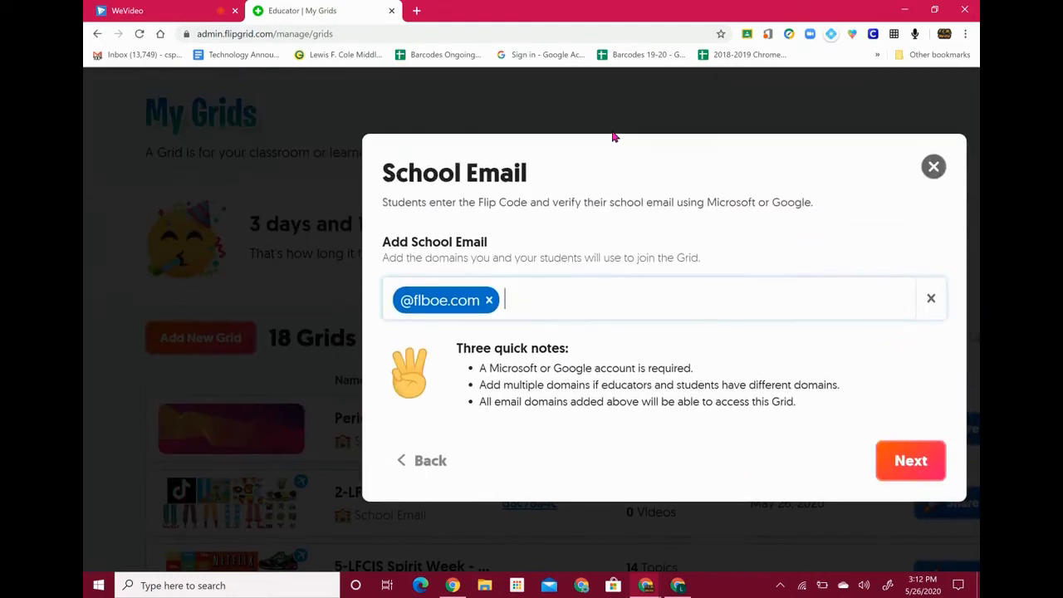
pyautogui.click(490, 301)
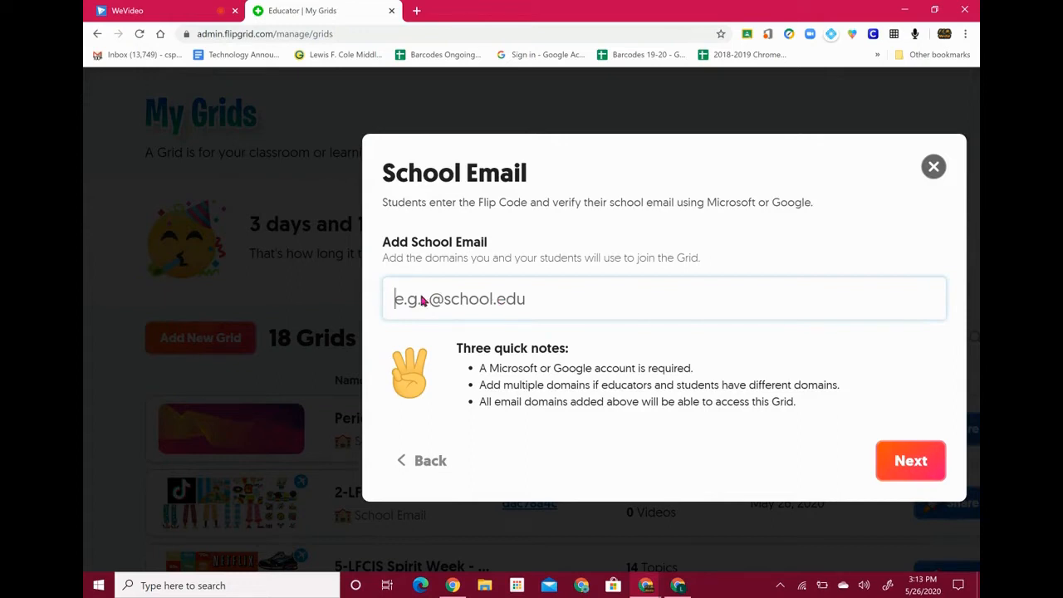
pyautogui.write('@')
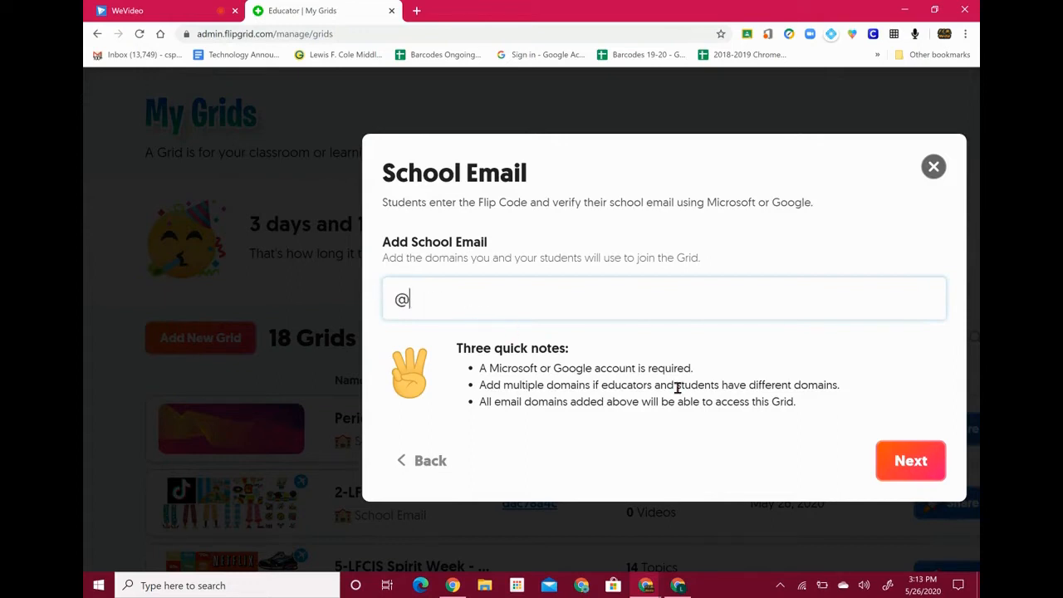
pyautogui.write('flboe.com')
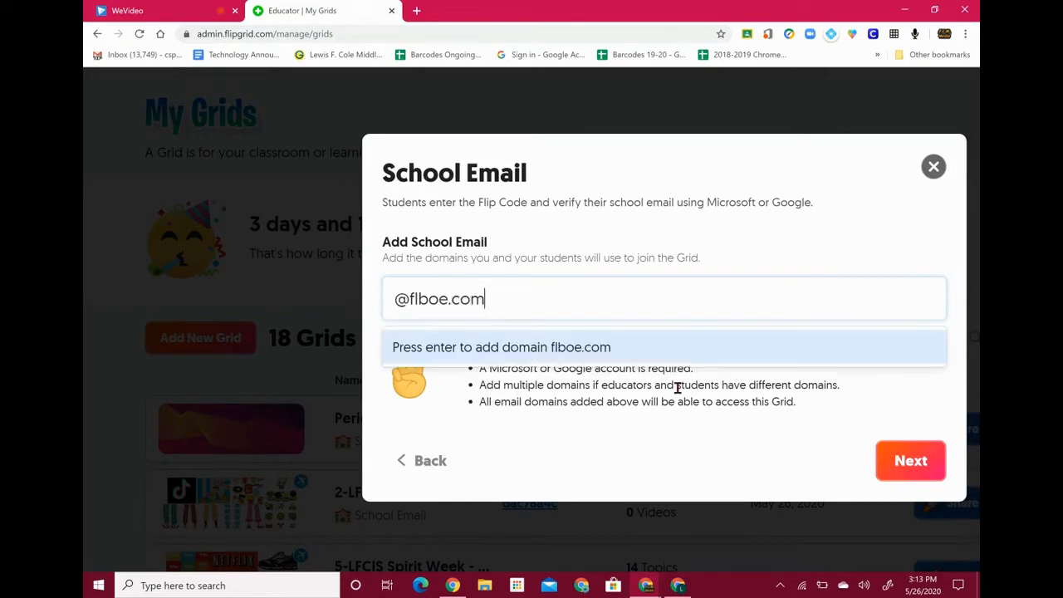
pyautogui.click(519, 350)
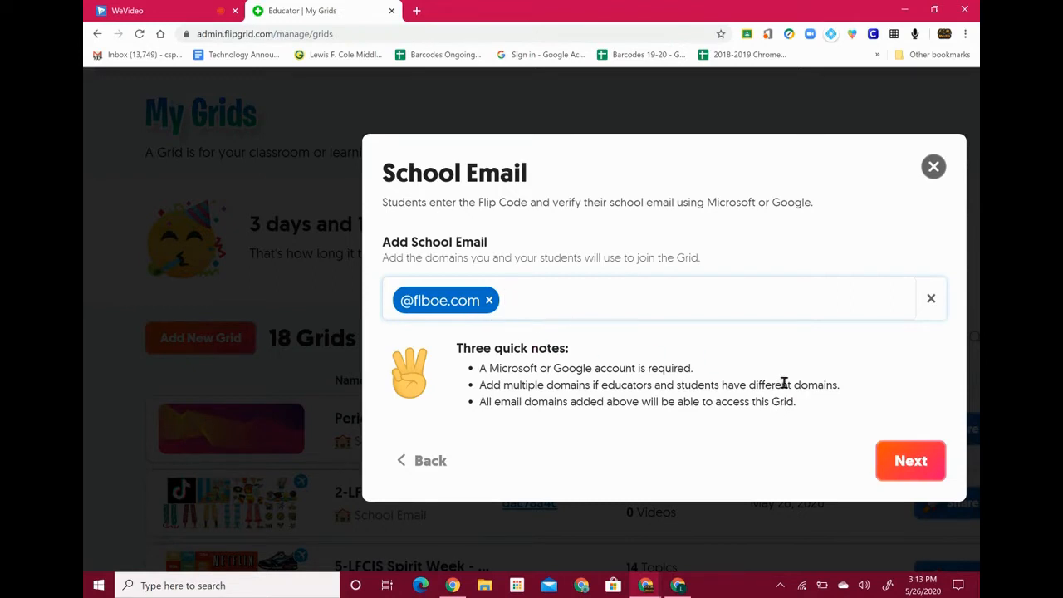
pyautogui.click(919, 461)
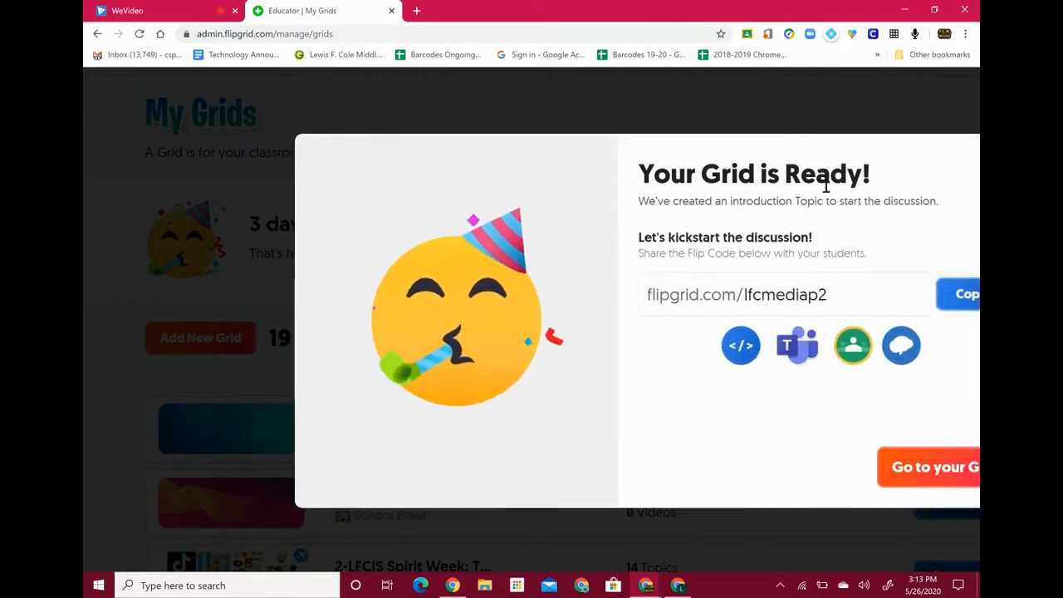
pyautogui.scroll(-3, 876, 198)
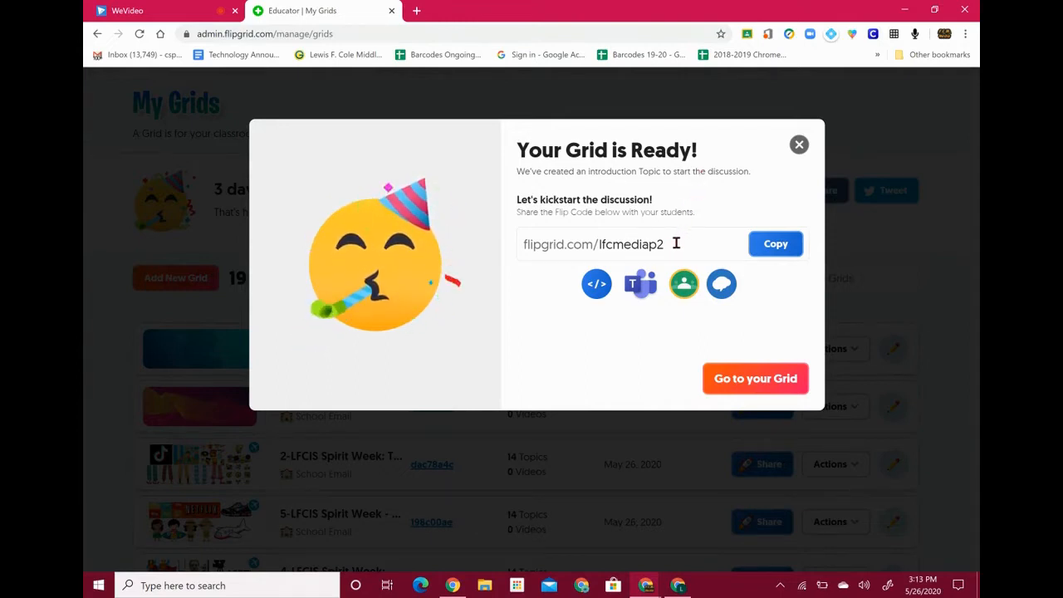
pyautogui.click(776, 244)
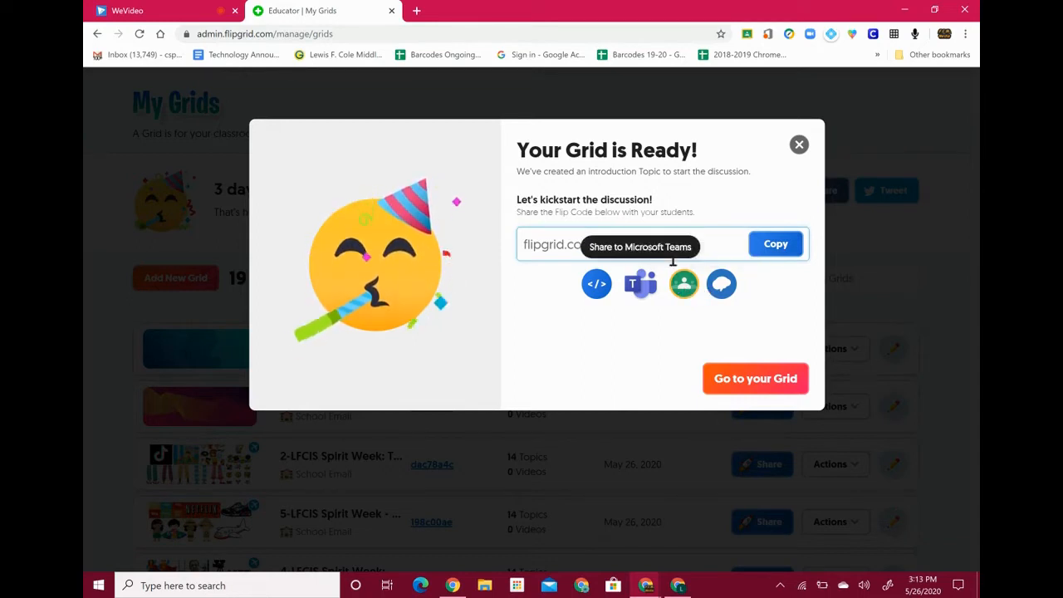
pyautogui.click(684, 284)
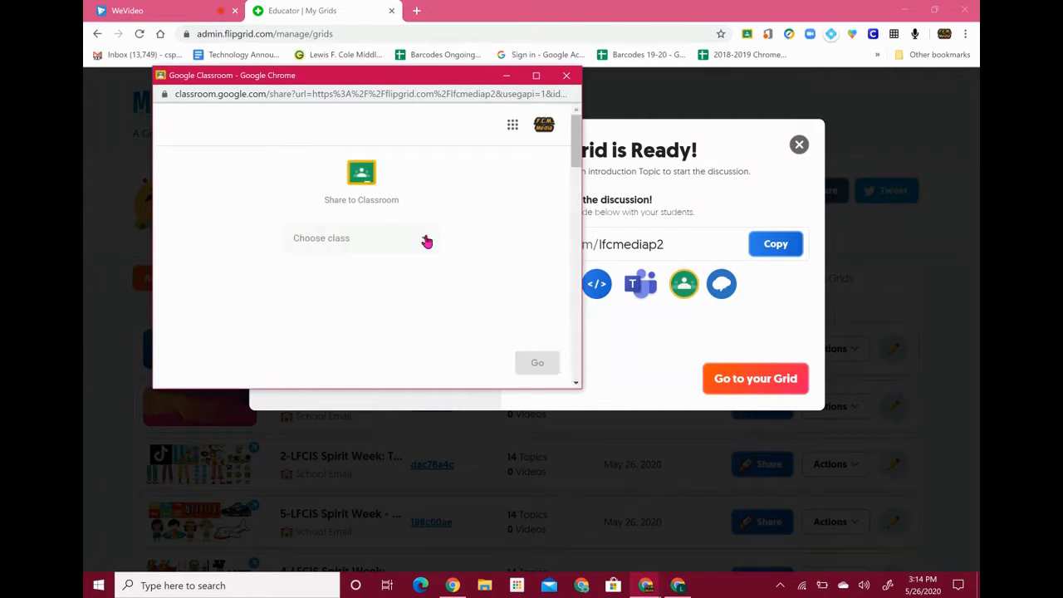
# Share the grid link to Sample Class as a 'Make an announcement' post
pyautogui.click(425, 240)
pyautogui.click(385, 318)
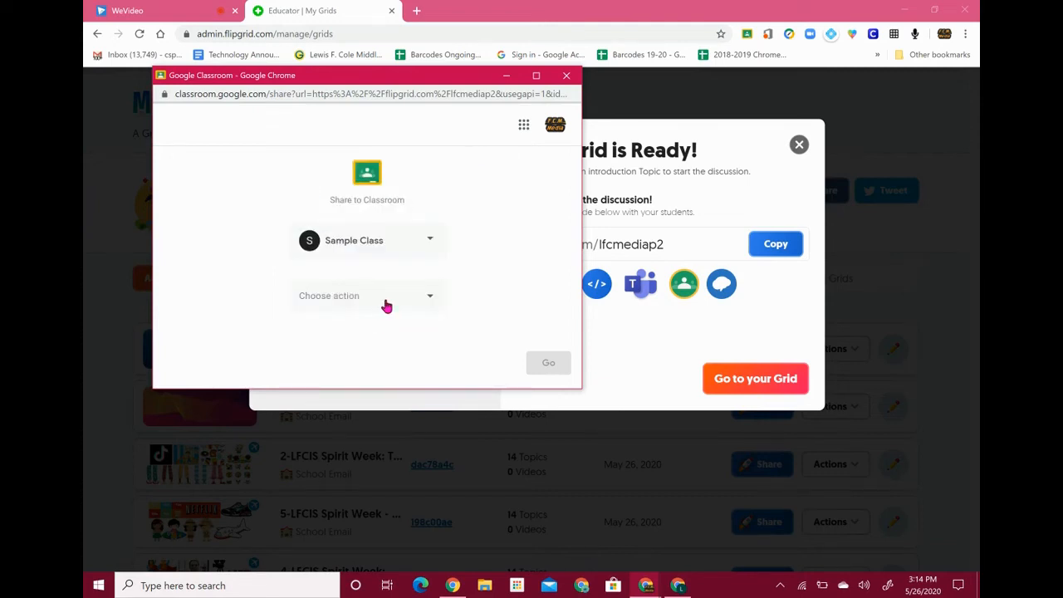
pyautogui.click(385, 303)
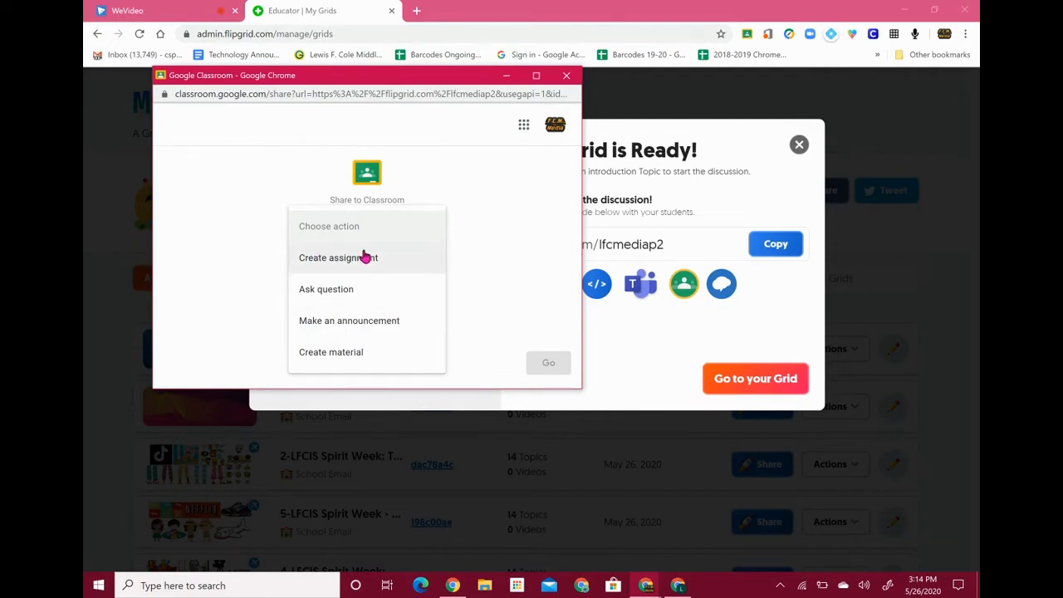
pyautogui.click(347, 326)
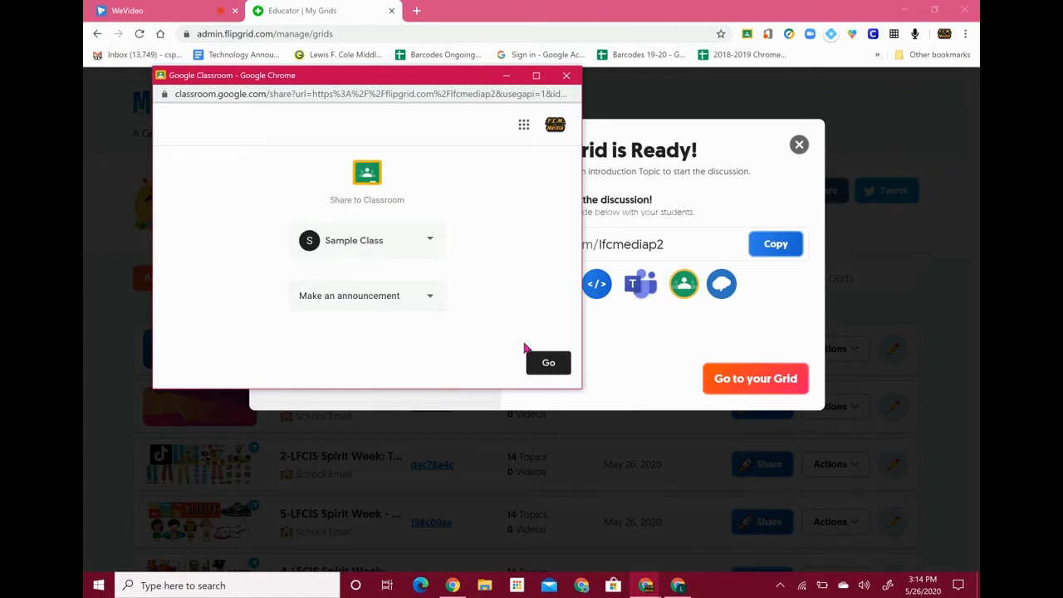
pyautogui.click(548, 362)
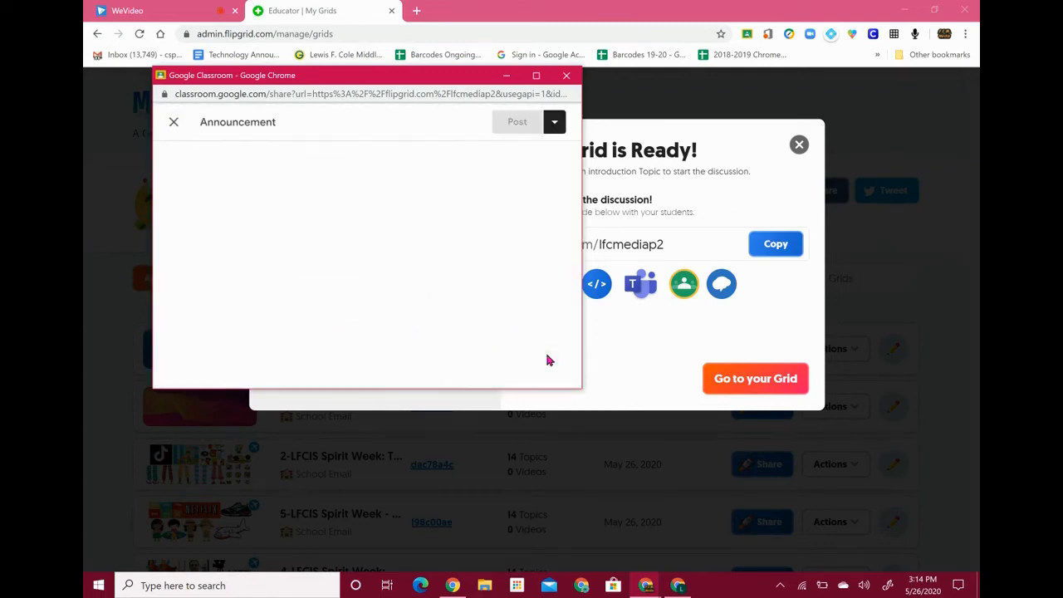
# Write the 'Welcome to our new Flipgrid!' announcement and post it to Sample Class
pyautogui.click(261, 178)
pyautogui.write('Welcome ')
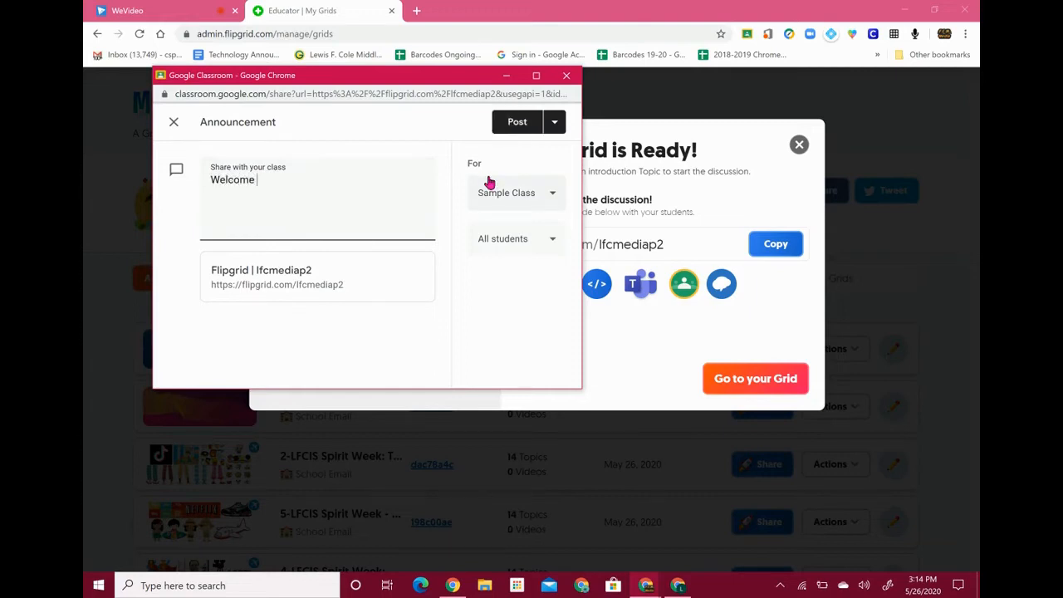
pyautogui.write('to our f')
pyautogui.write('new Flipgr')
pyautogui.write('id! Please c')
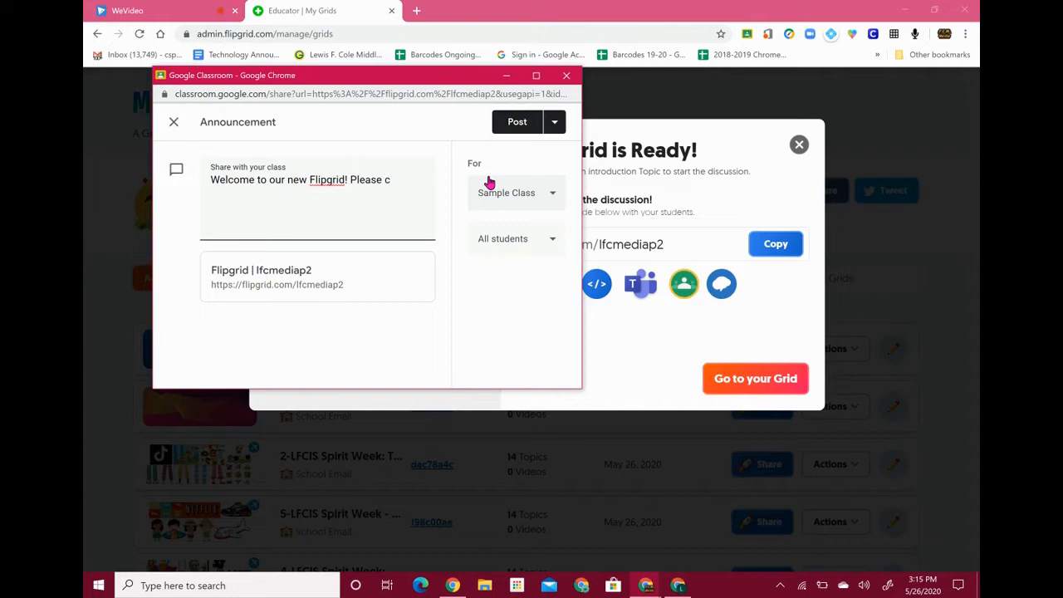
pyautogui.write('kck the link below to')
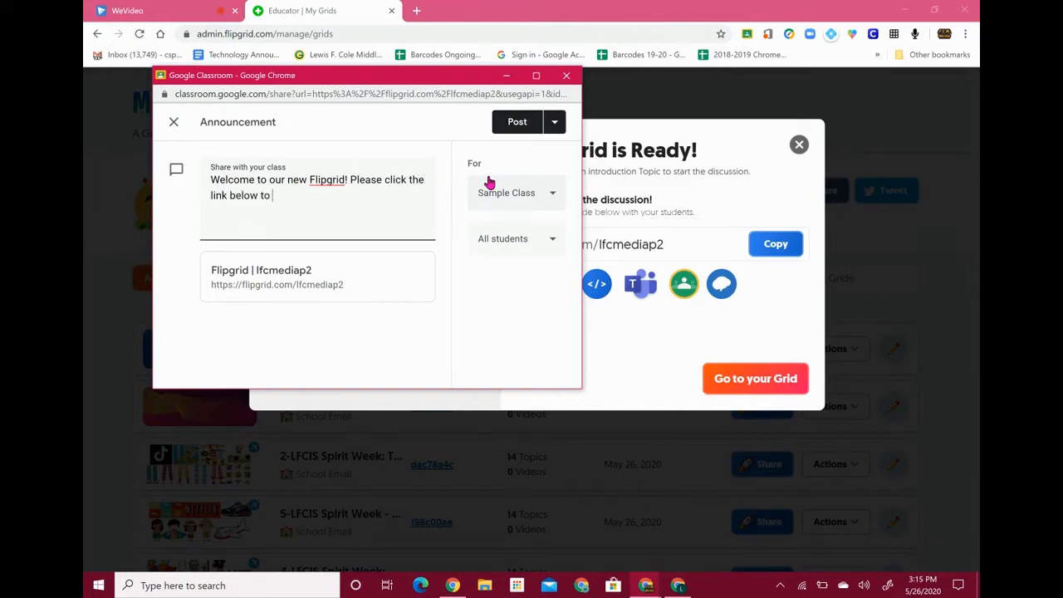
pyautogui.click(490, 190)
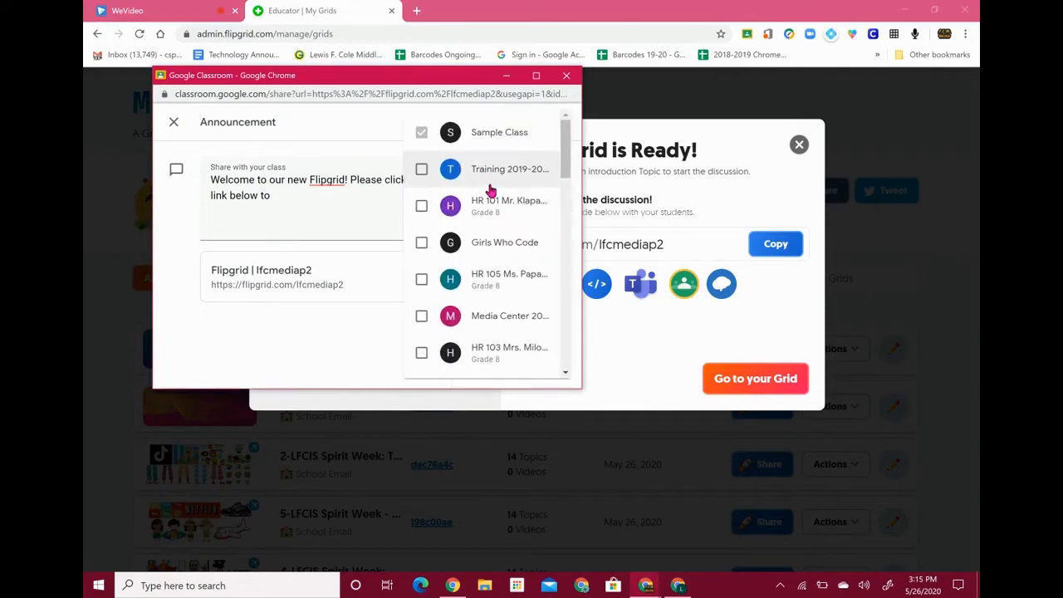
pyautogui.click(316, 200)
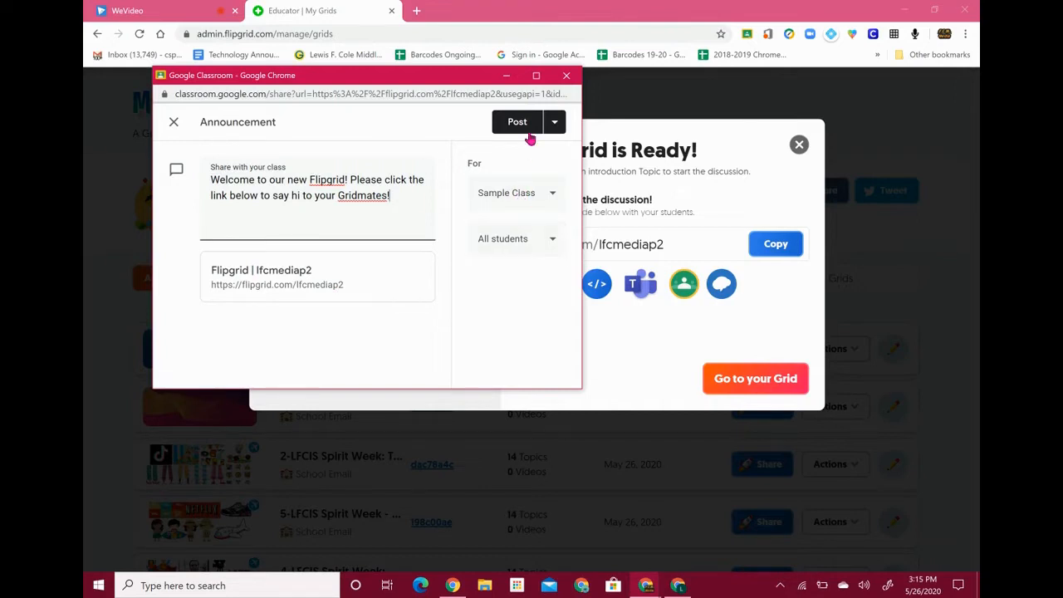
pyautogui.click(556, 123)
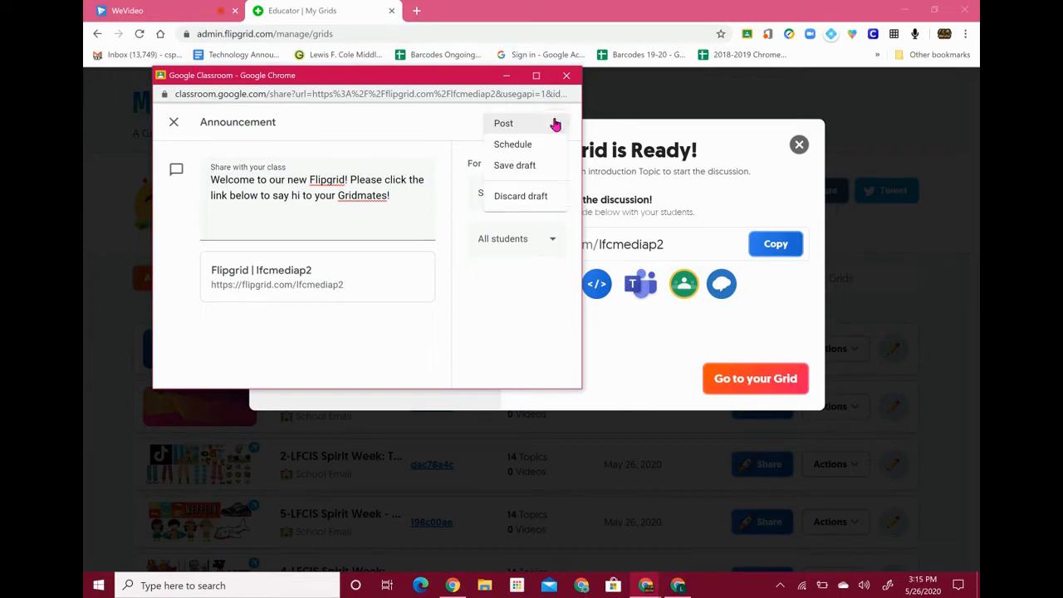
pyautogui.click(458, 132)
pyautogui.click(508, 130)
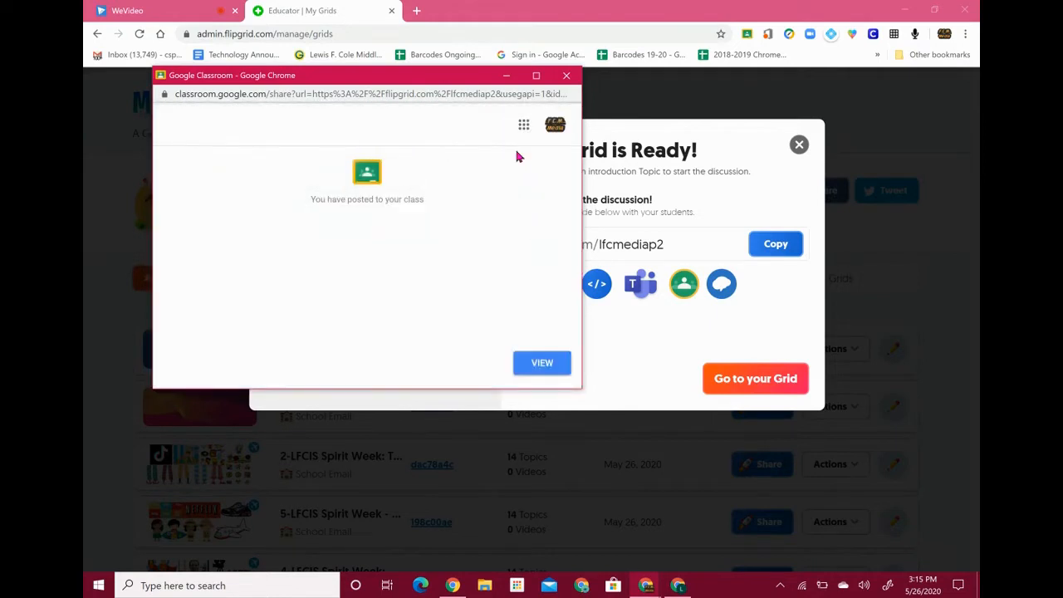
# View the posted announcement in the class stream, then switch to the other browser window
pyautogui.click(529, 368)
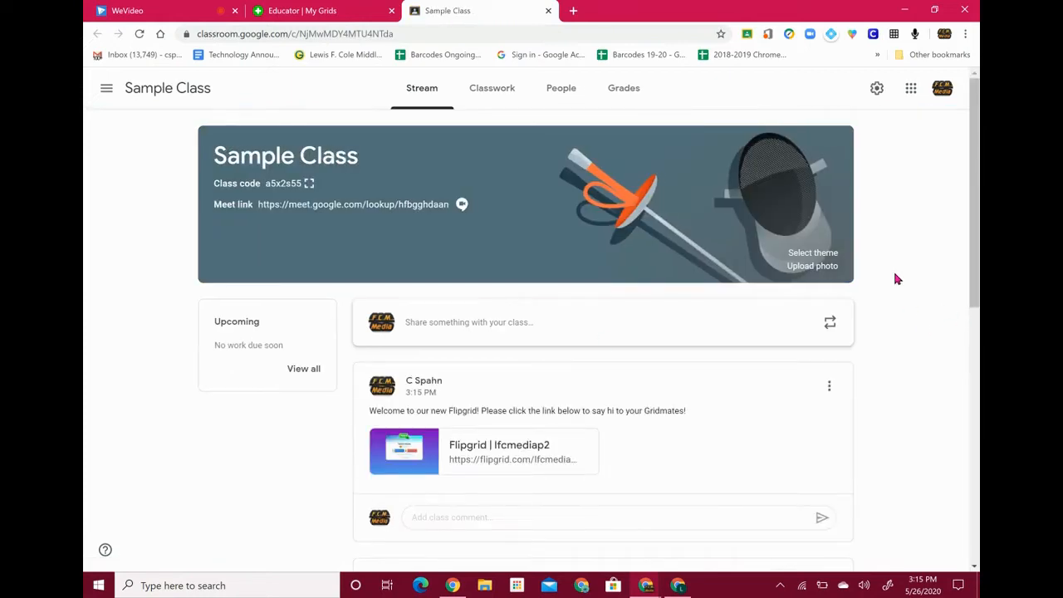
pyautogui.scroll(-2, 895, 278)
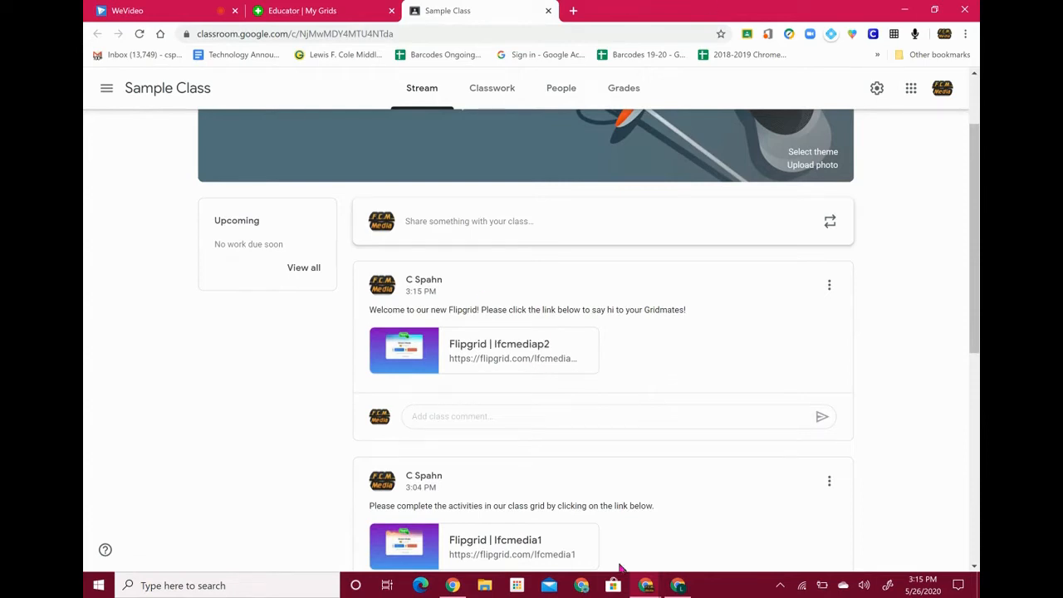
pyautogui.click(678, 585)
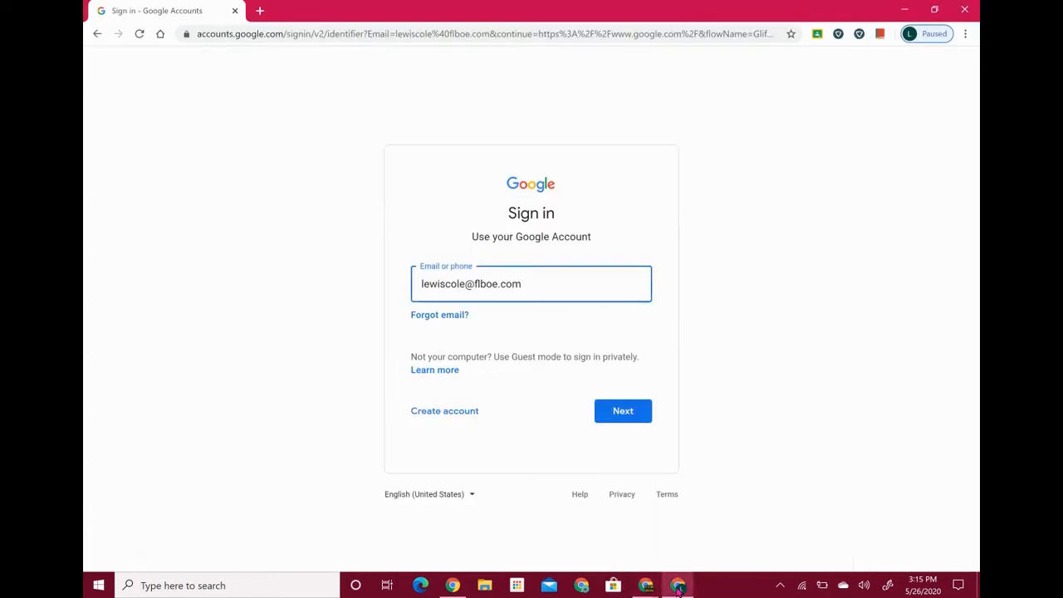
# Sign in to the student Google account and open Google Classroom
pyautogui.click(631, 411)
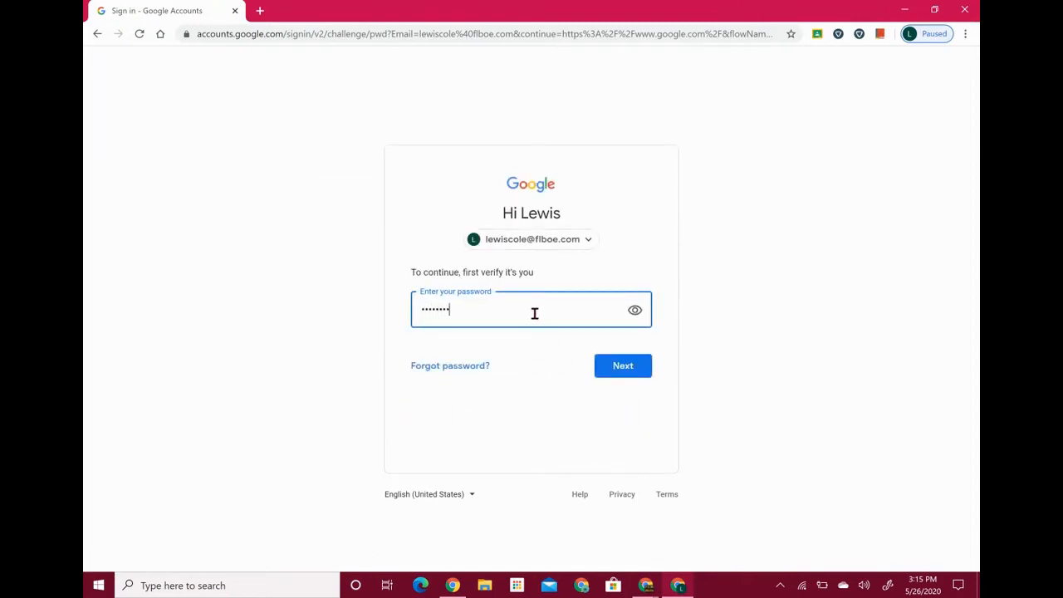
pyautogui.press('Return')
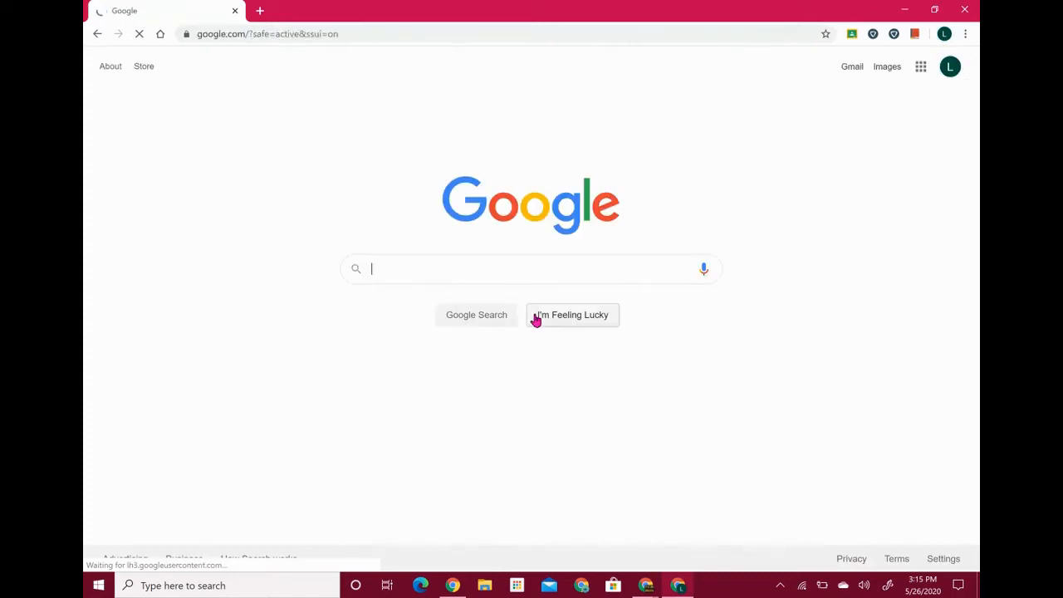
pyautogui.click(917, 75)
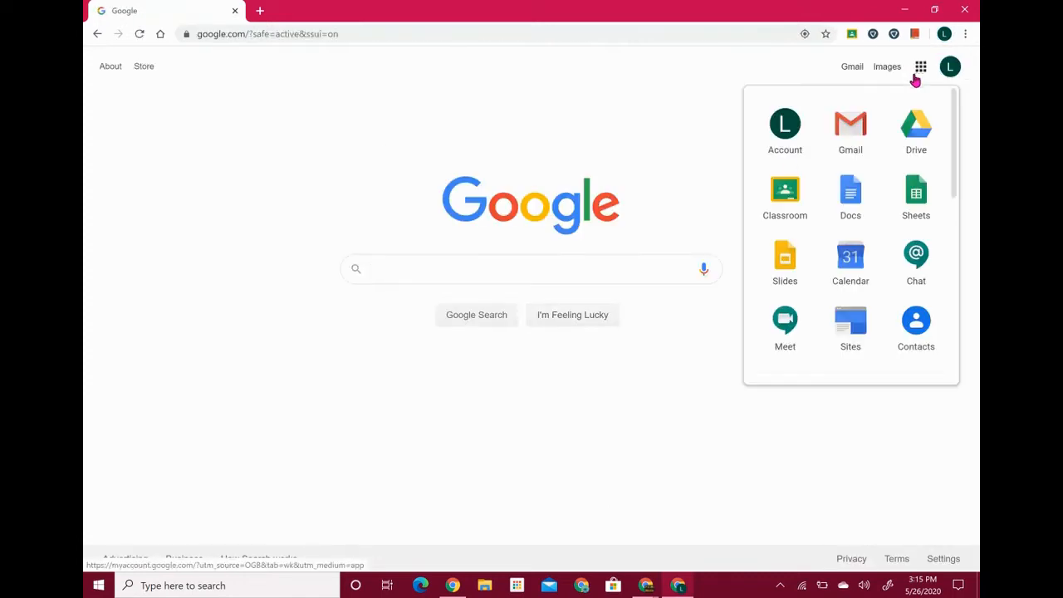
pyautogui.click(769, 205)
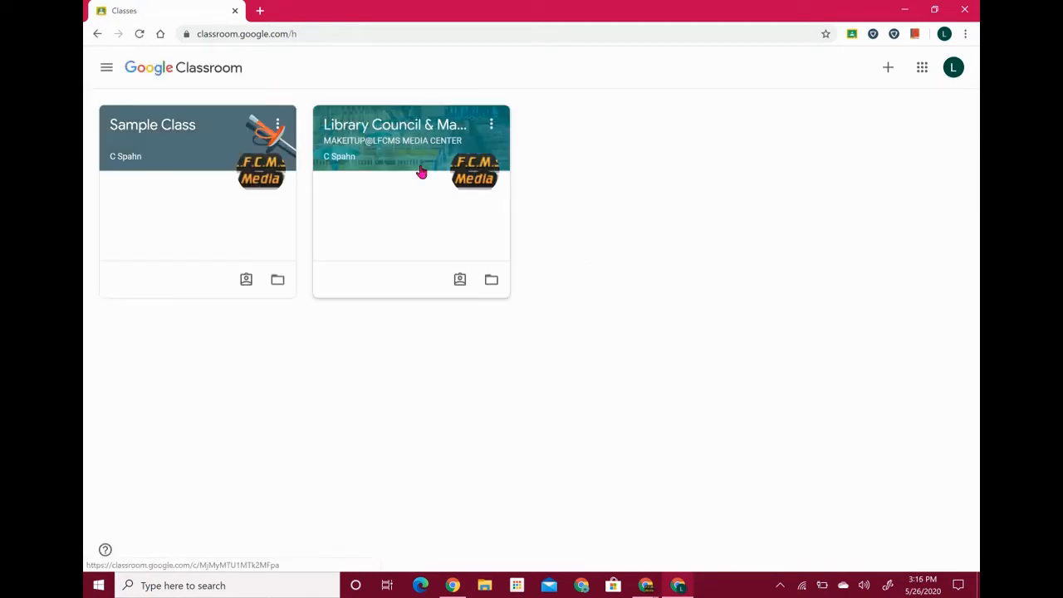
# Open Sample Class and follow the Flipgrid link in the announcement
pyautogui.click(181, 125)
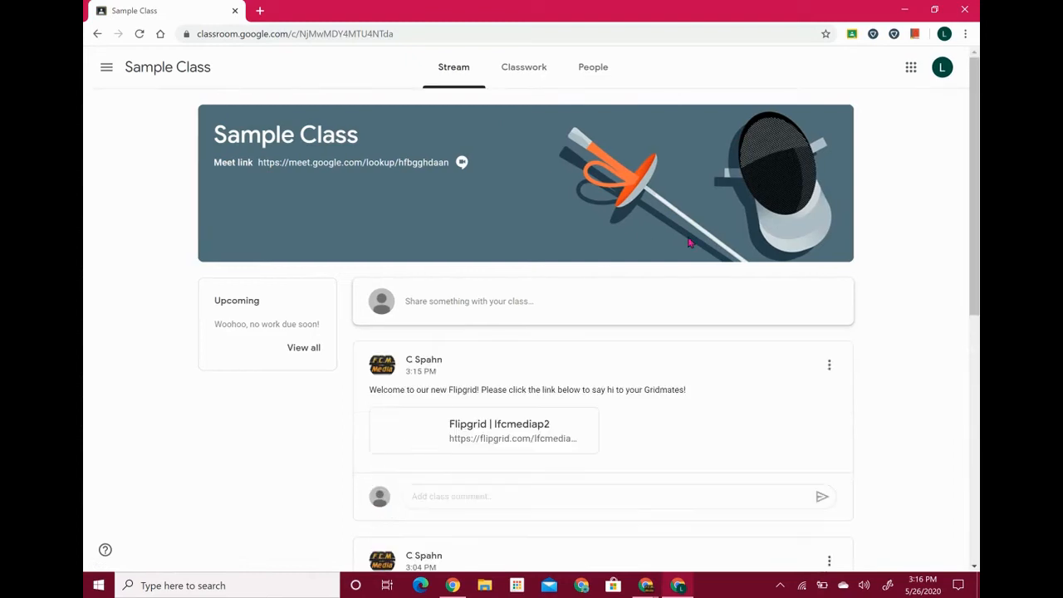
pyautogui.scroll(-2, 688, 242)
pyautogui.scroll(1, 688, 242)
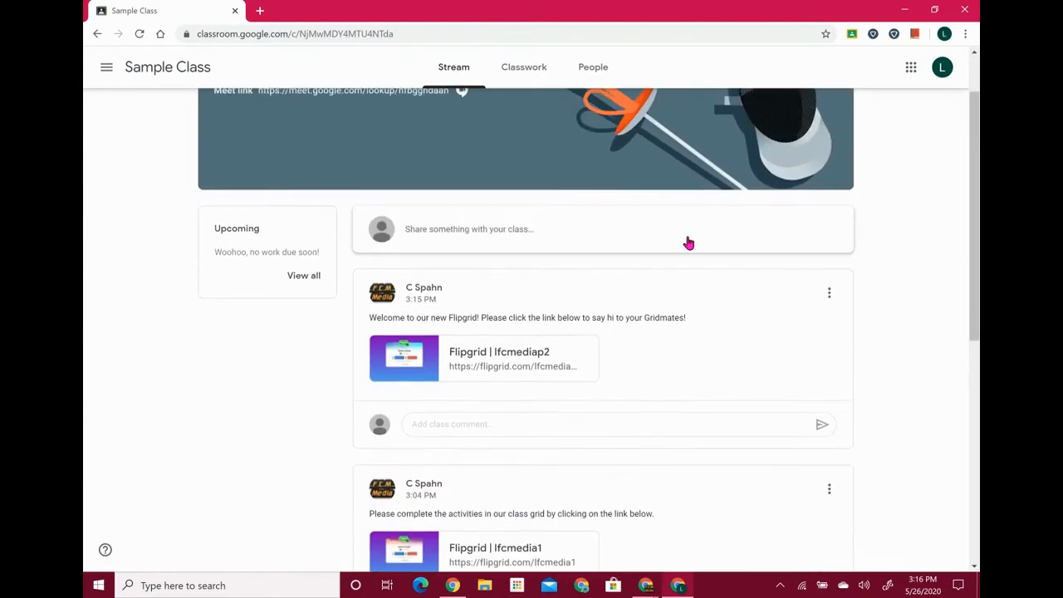
pyautogui.scroll(-1, 382, 379)
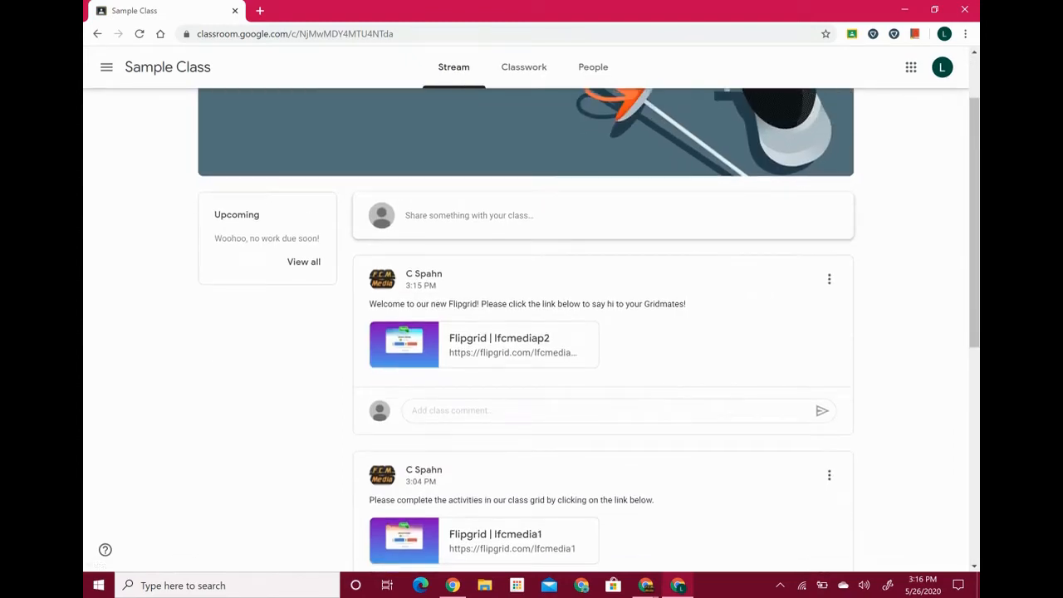
pyautogui.scroll(5, 619, 399)
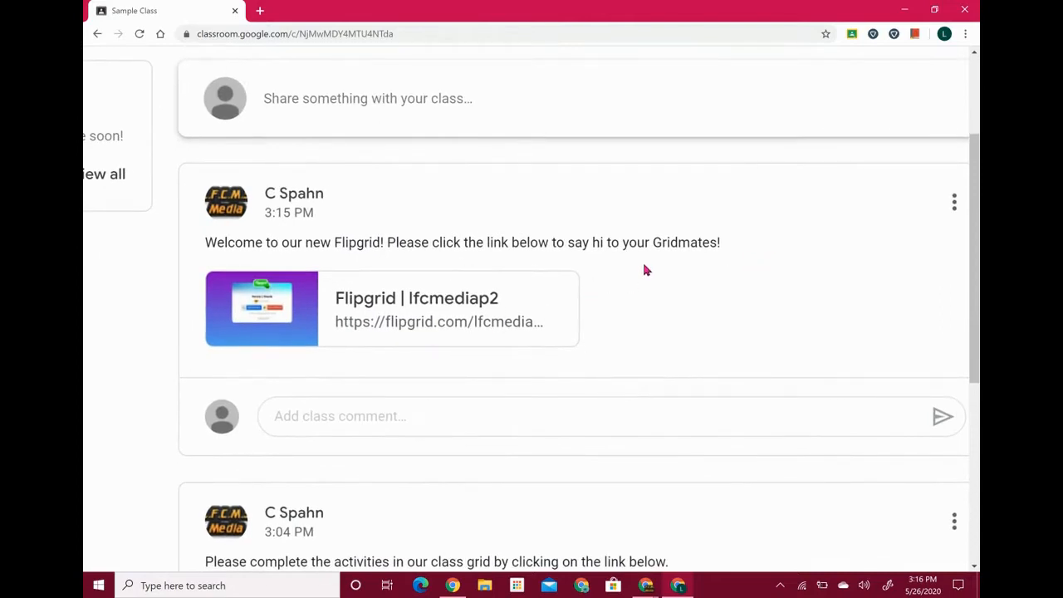
pyautogui.click(451, 300)
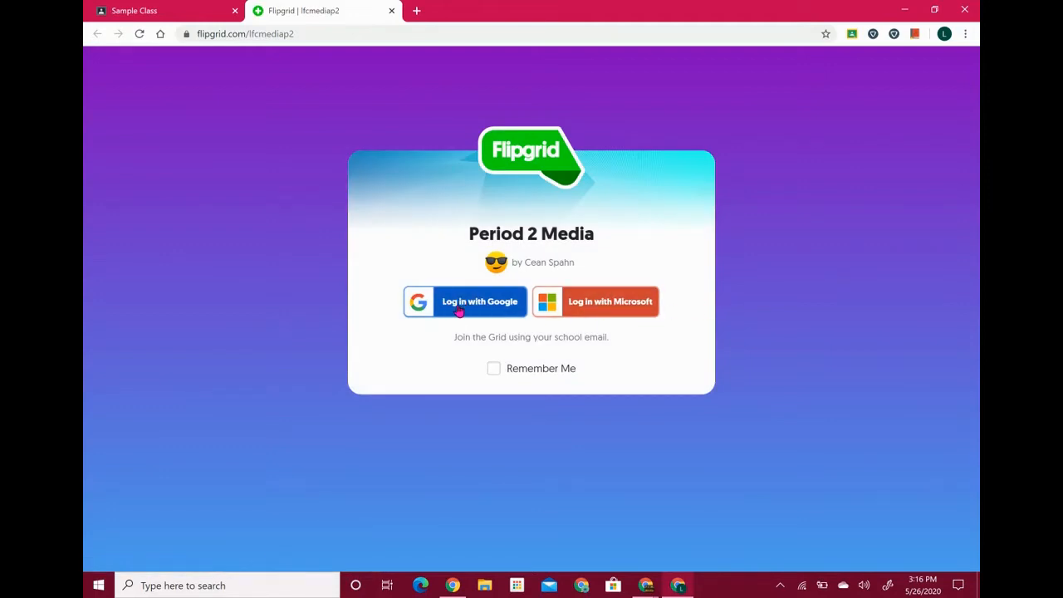
# Join the grid with the student Google account and scroll to the topic's 0 Responses section
pyautogui.click(459, 309)
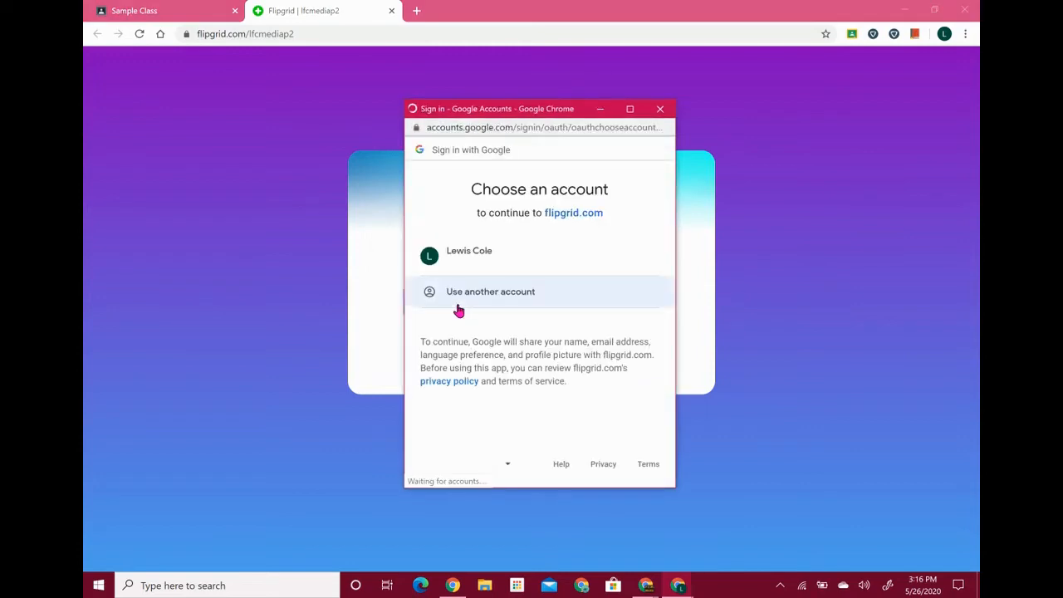
pyautogui.click(480, 263)
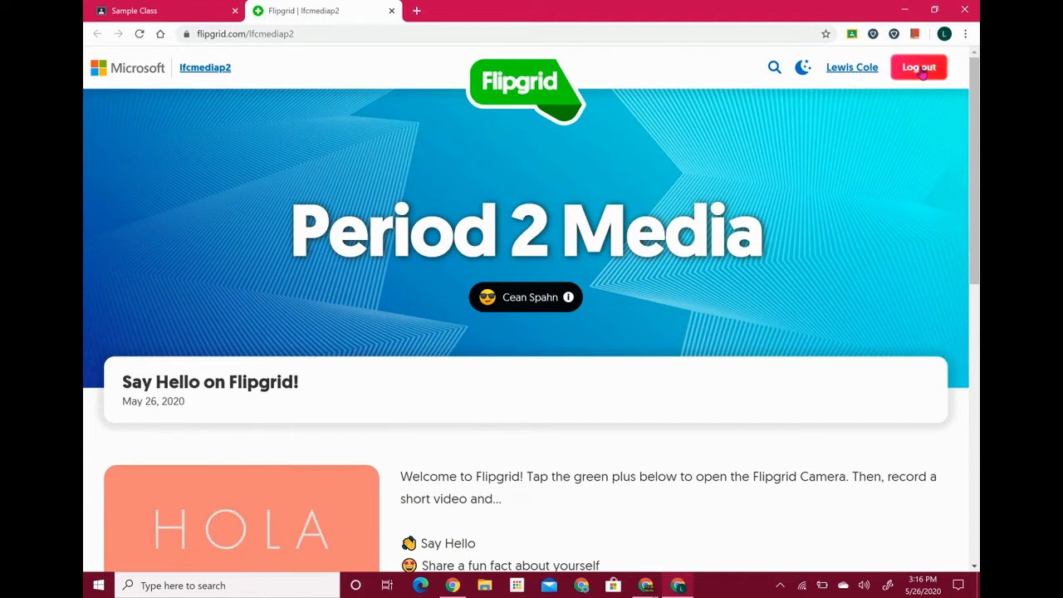
pyautogui.scroll(-1, 383, 201)
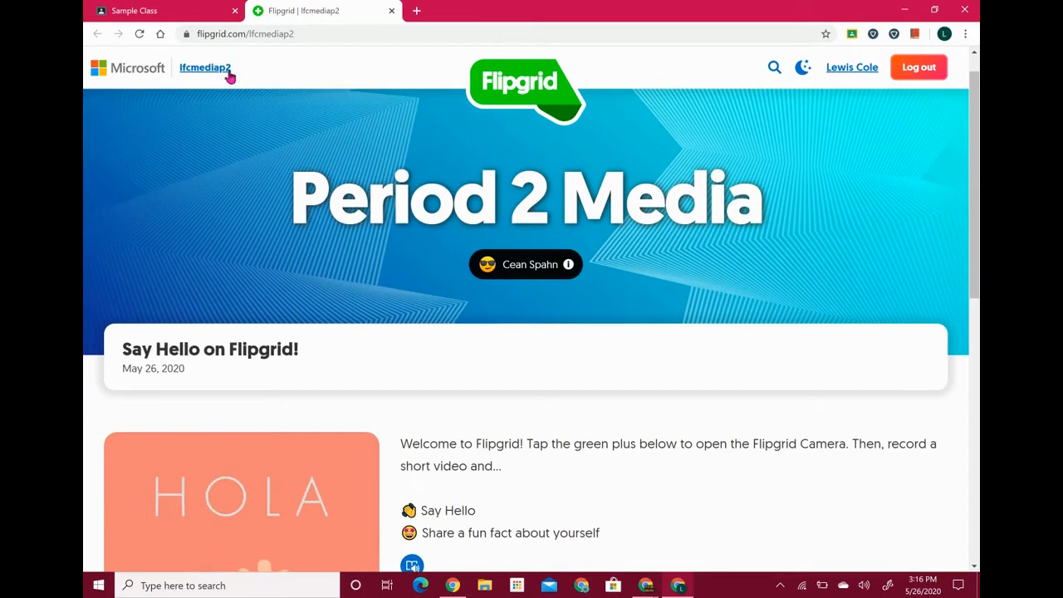
pyautogui.scroll(-2, 378, 283)
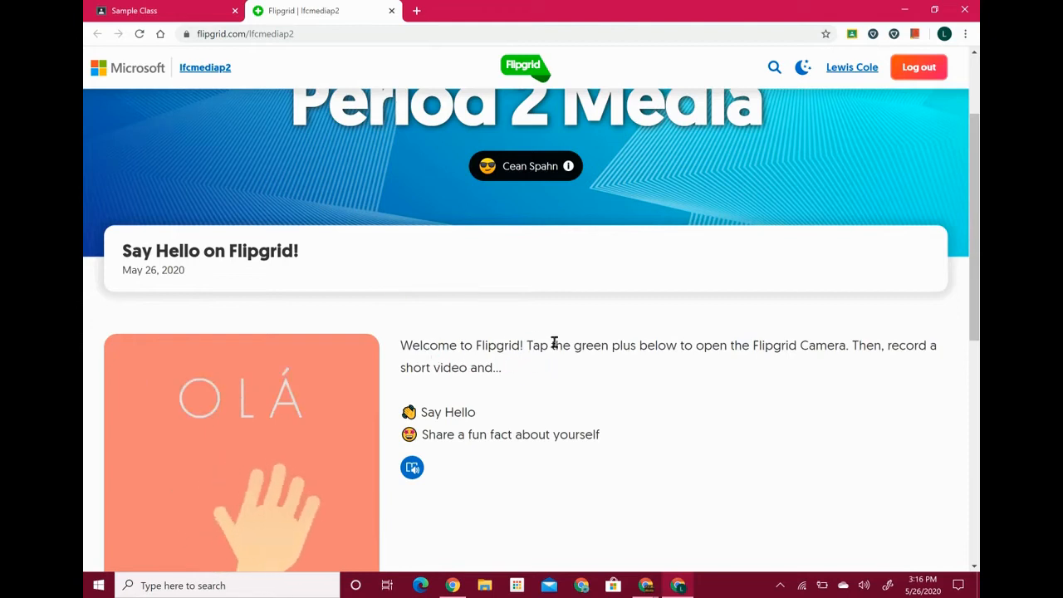
pyautogui.scroll(-1, 565, 376)
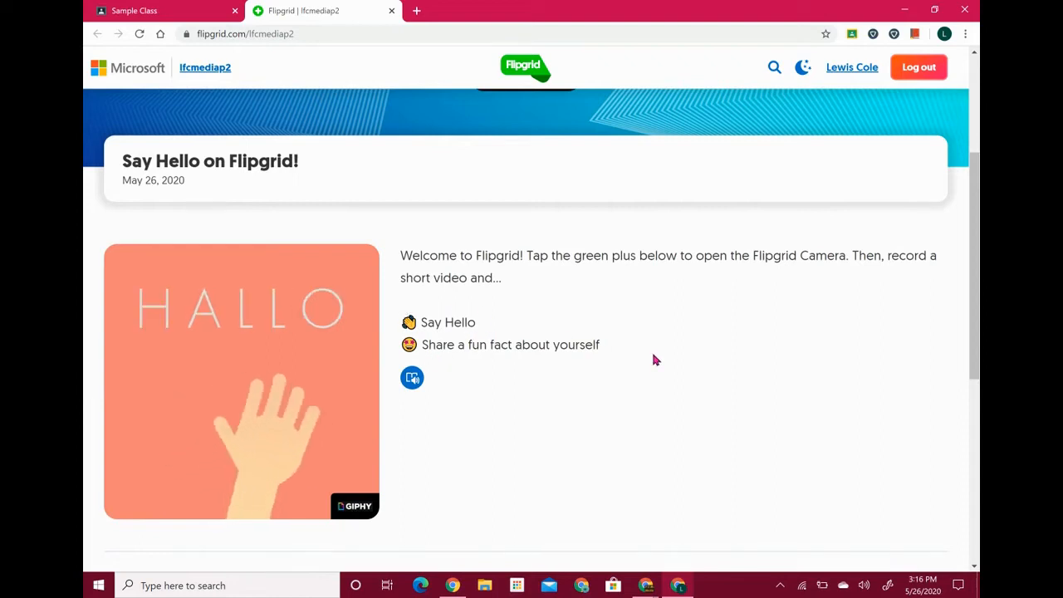
pyautogui.scroll(-2, 653, 358)
pyautogui.scroll(-1, 653, 359)
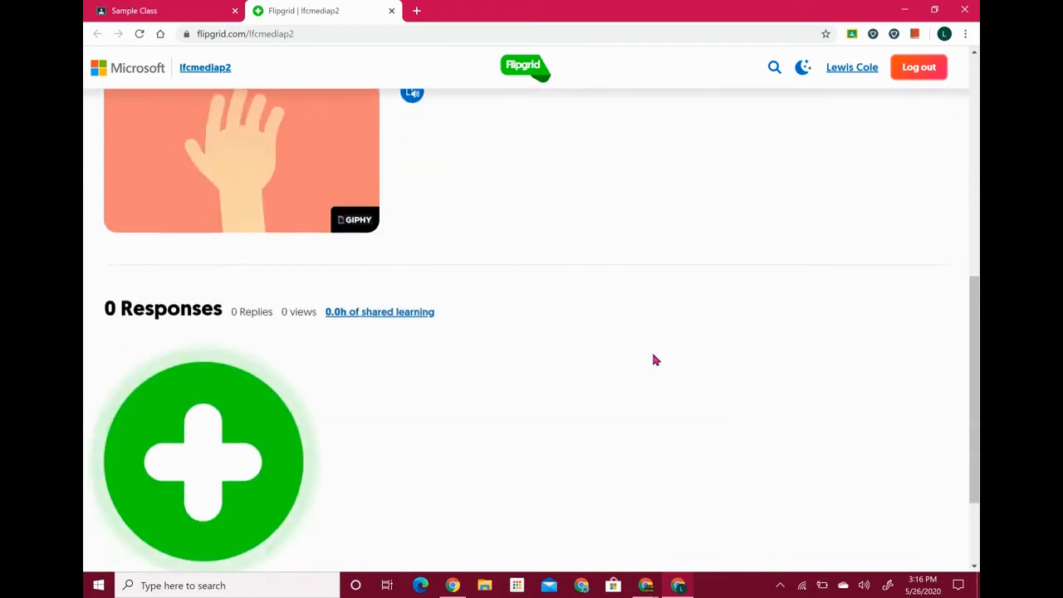
# Open the response video recorder and allow camera and microphone access
pyautogui.click(209, 454)
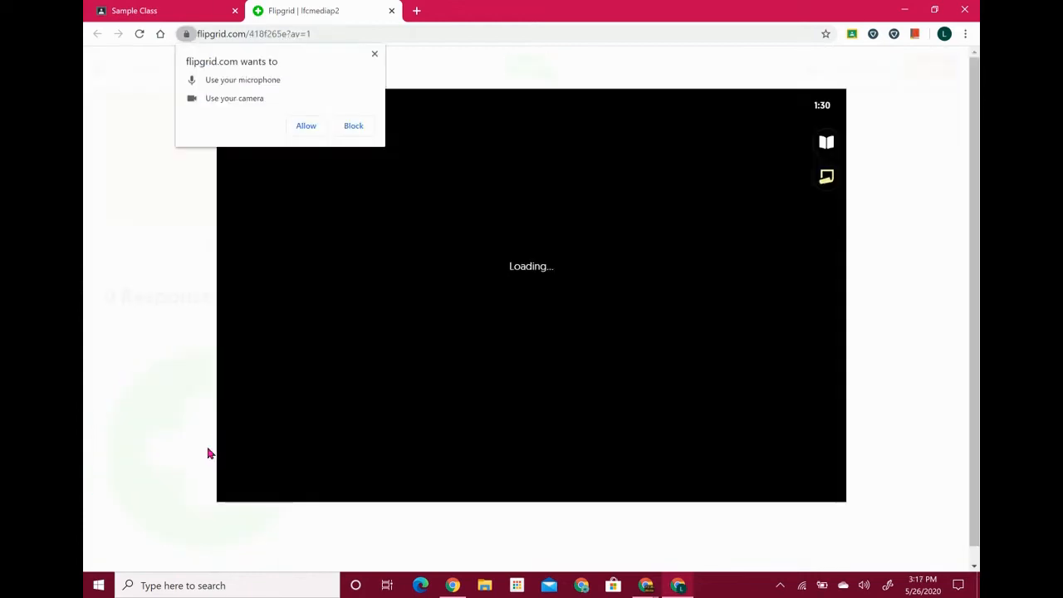
pyautogui.click(307, 127)
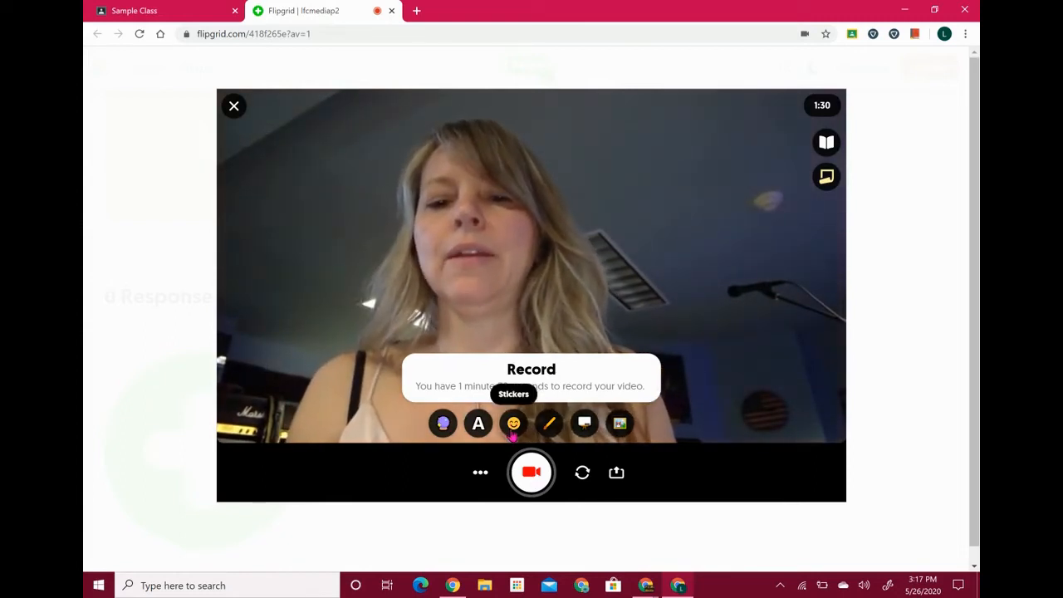
# Add a star-eyed emoji sticker, enlarged and placed over the face
pyautogui.click(514, 426)
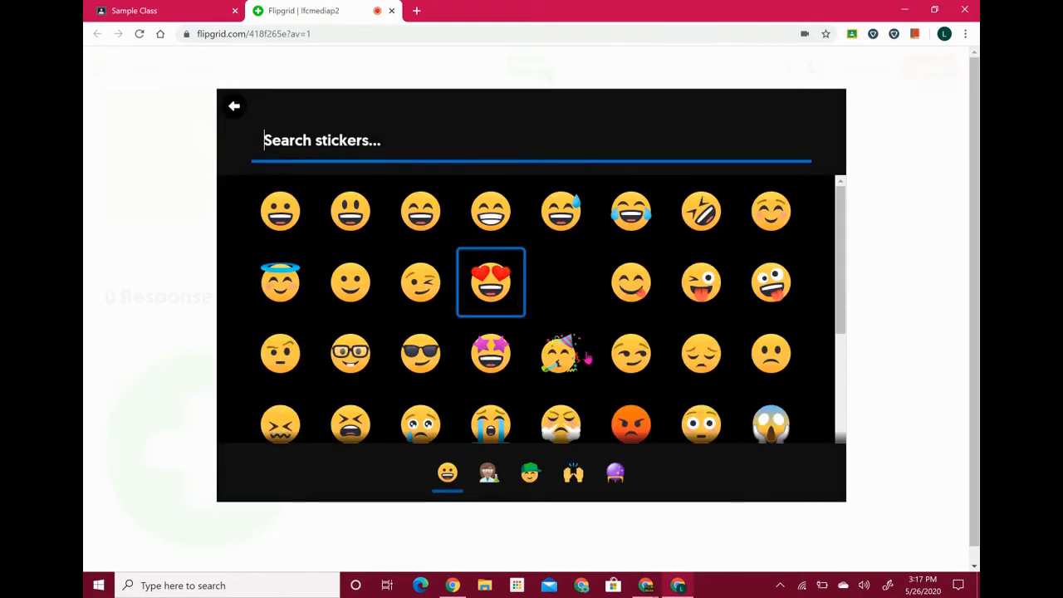
pyautogui.click(502, 371)
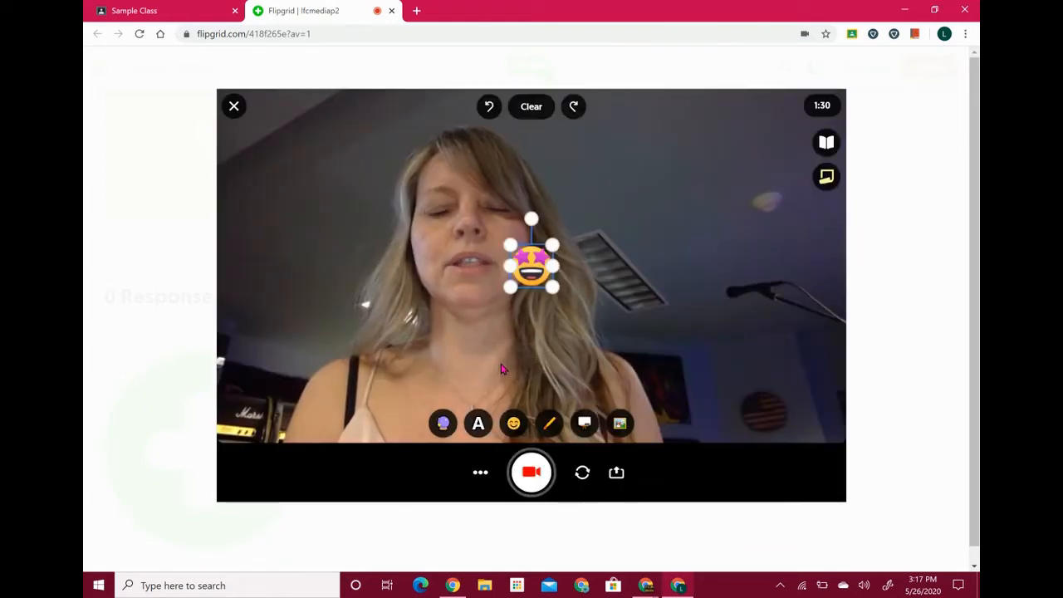
pyautogui.moveTo(526, 266); pyautogui.dragTo(551, 316)
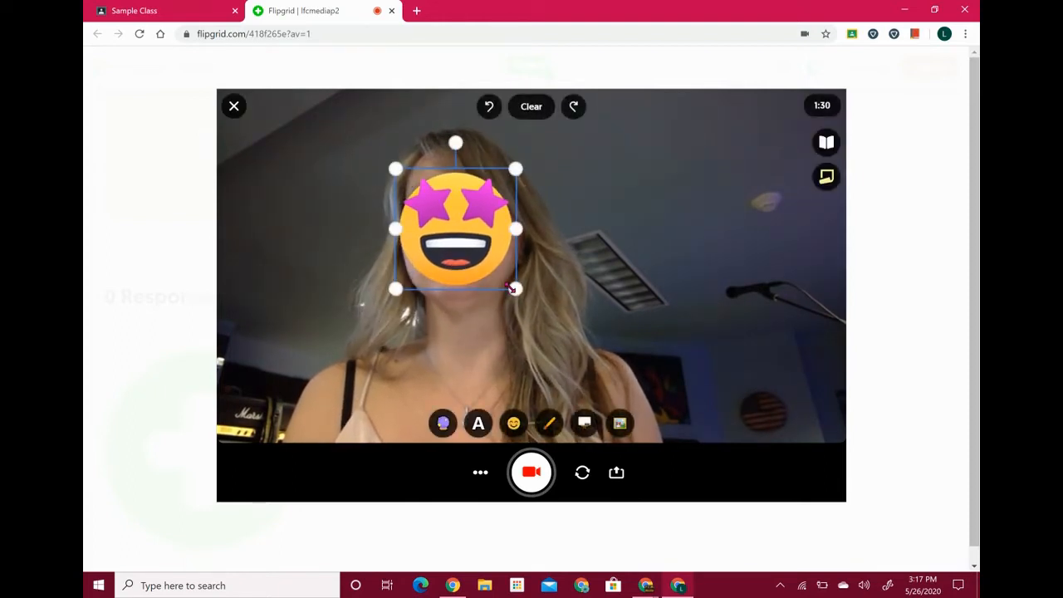
pyautogui.moveTo(514, 288); pyautogui.dragTo(541, 312)
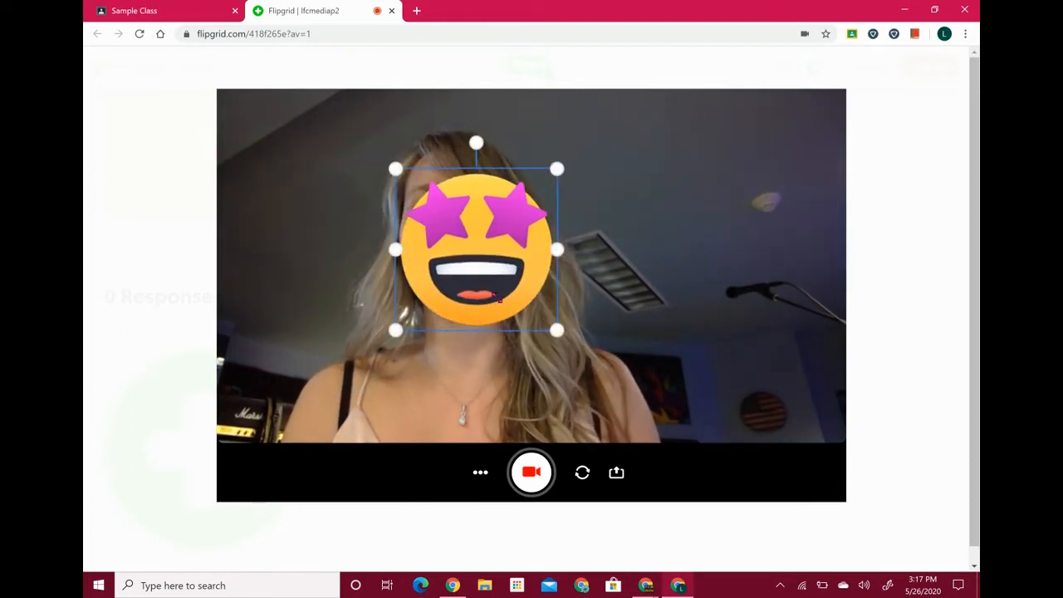
pyautogui.moveTo(478, 280); pyautogui.dragTo(453, 264)
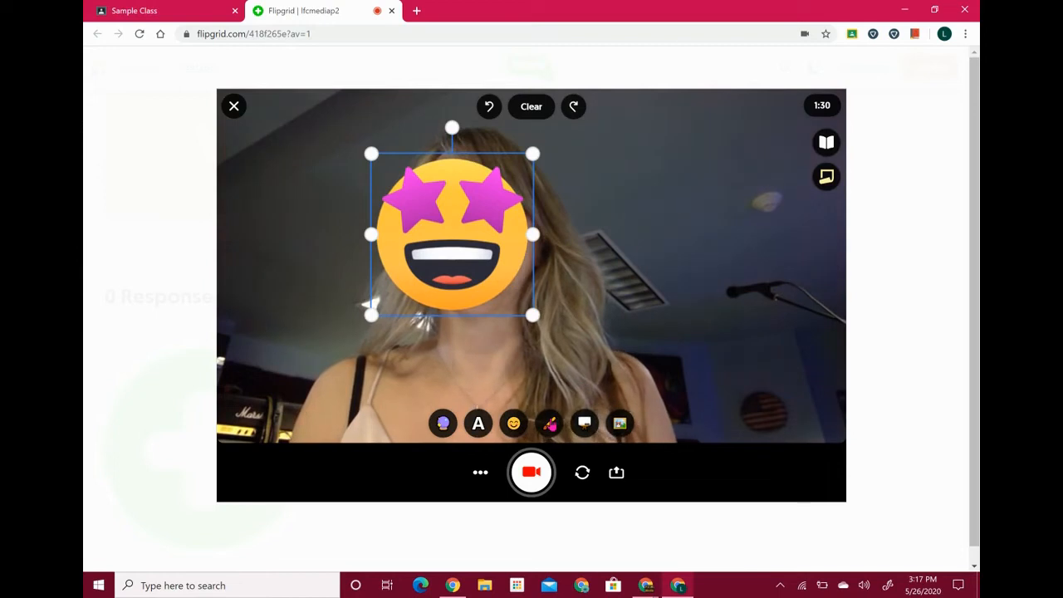
# Add red text to the video, typing 'hi everyo'
pyautogui.click(480, 431)
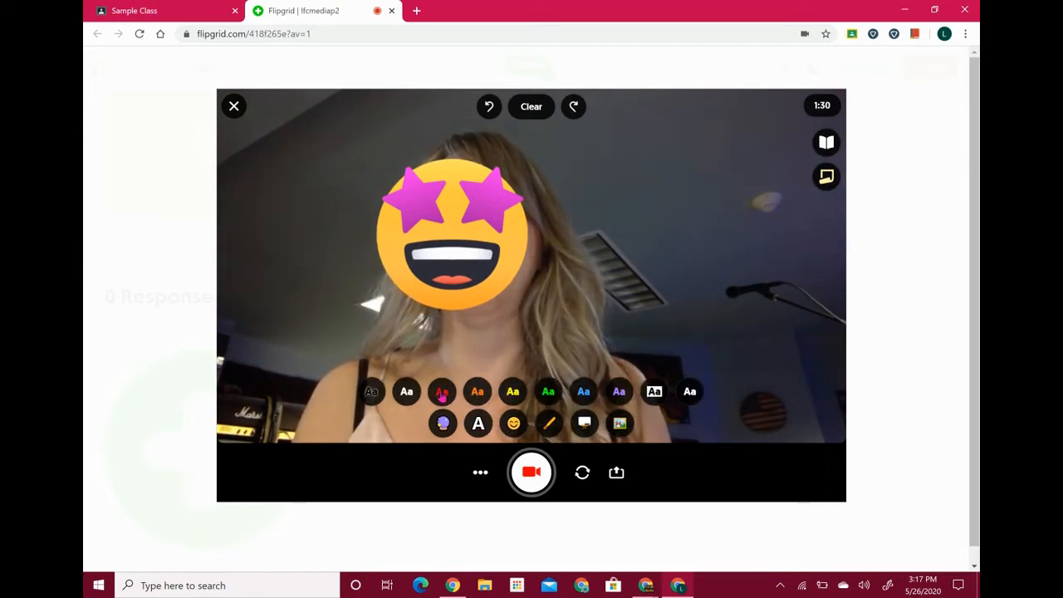
pyautogui.click(442, 392)
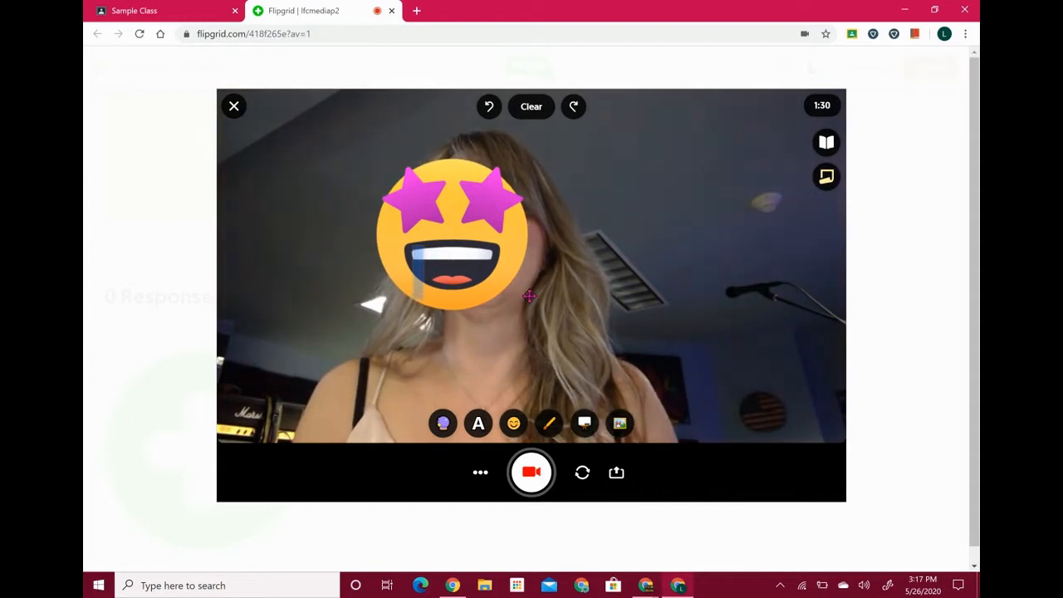
pyautogui.write('hi evero')
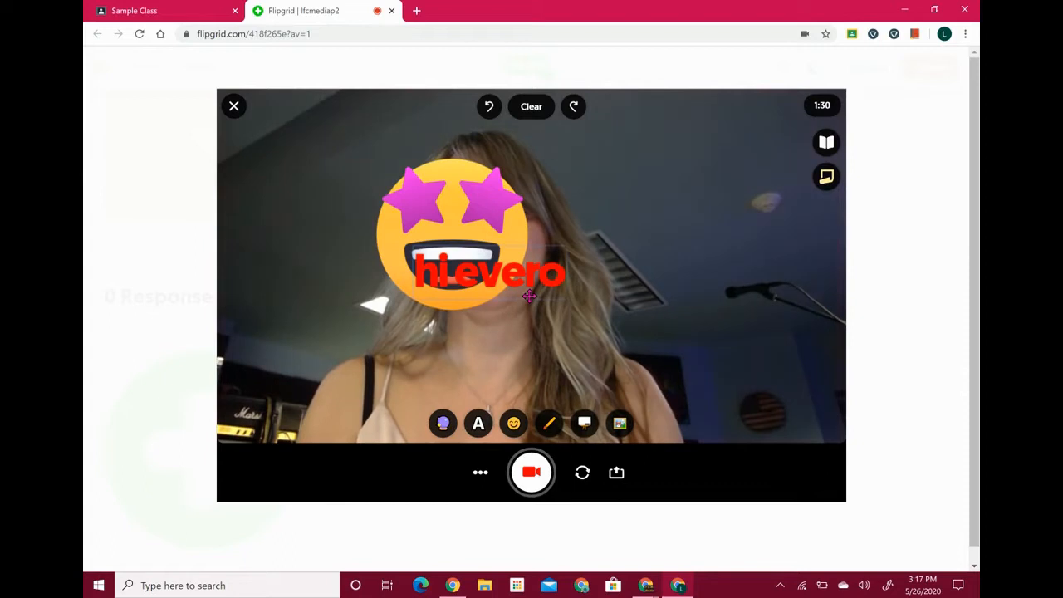
pyautogui.press('BackSpace')
pyautogui.write('yone')
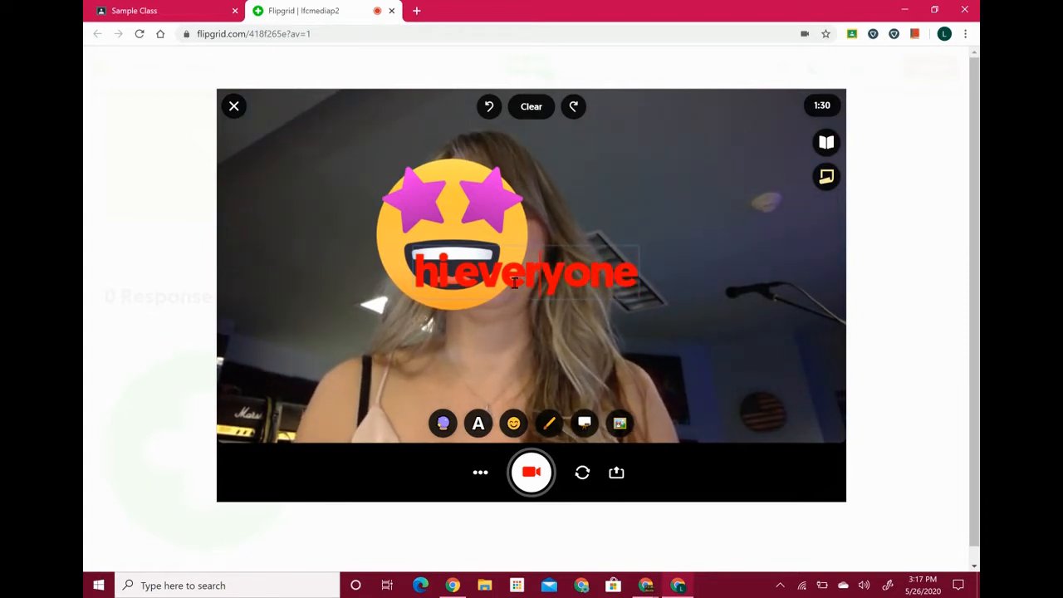
# Nudge the emoji up and move the red 'hi everyone' caption below it
pyautogui.moveTo(507, 300); pyautogui.dragTo(528, 283)
pyautogui.moveTo(595, 274); pyautogui.dragTo(544, 375)
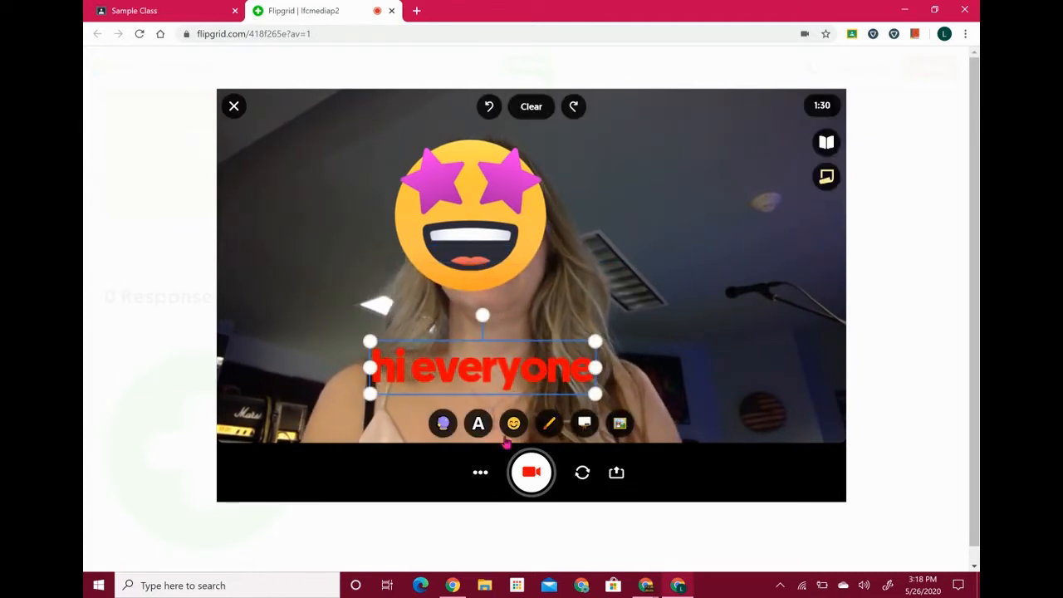
# Try the gradient, blue, sepia, pixel and black-and-white filters, settling on blue
pyautogui.click(446, 424)
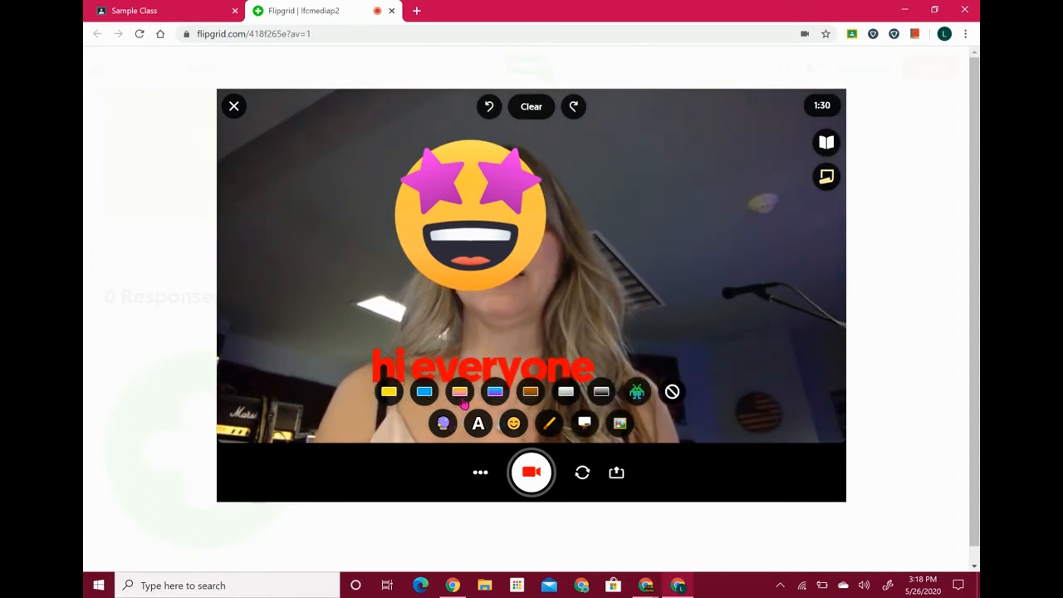
pyautogui.click(461, 392)
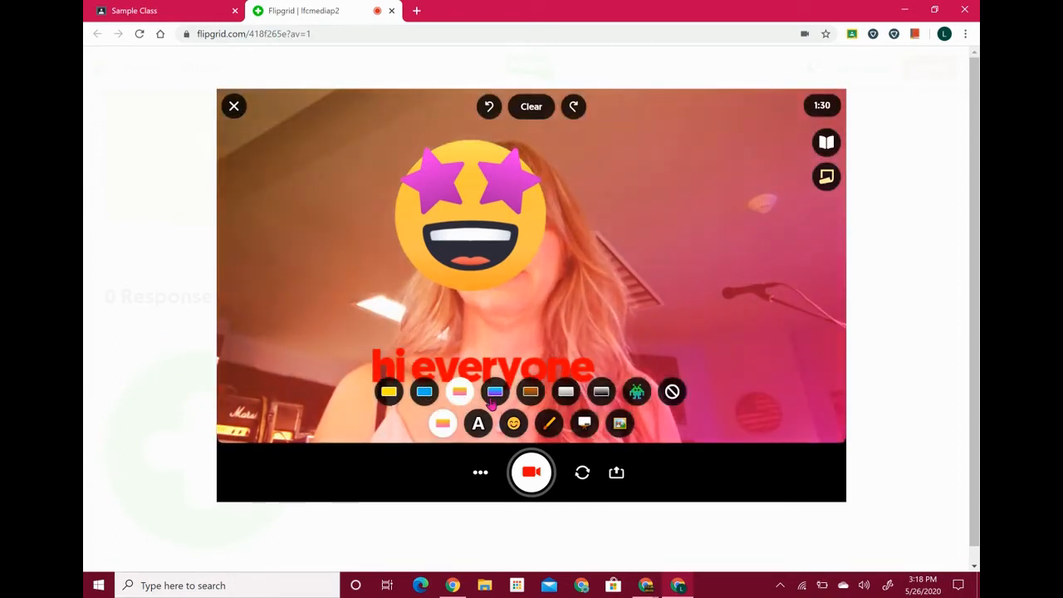
pyautogui.click(495, 394)
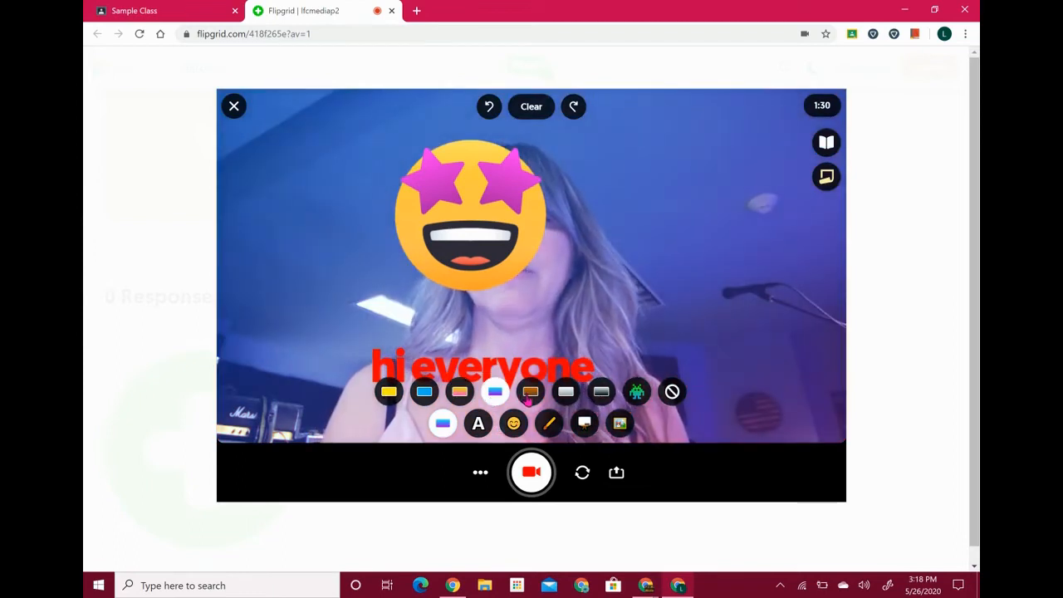
pyautogui.click(530, 395)
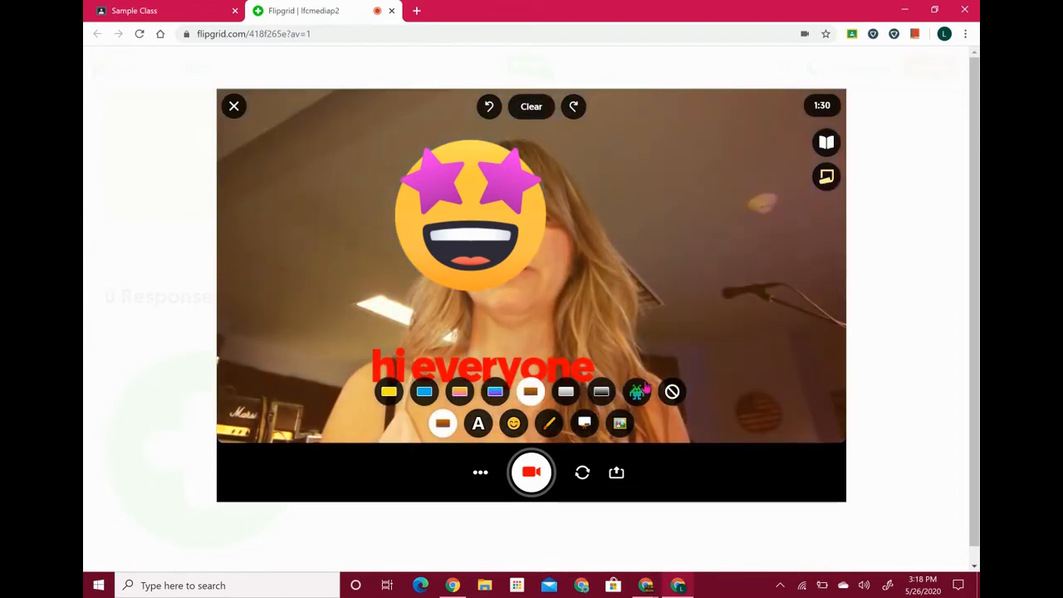
pyautogui.click(646, 388)
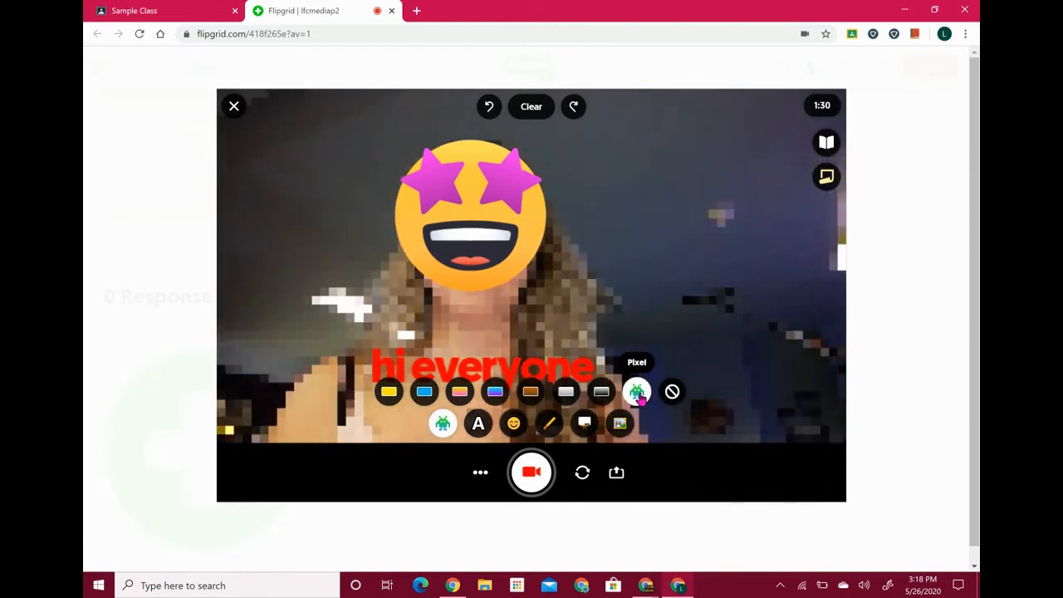
pyautogui.click(603, 396)
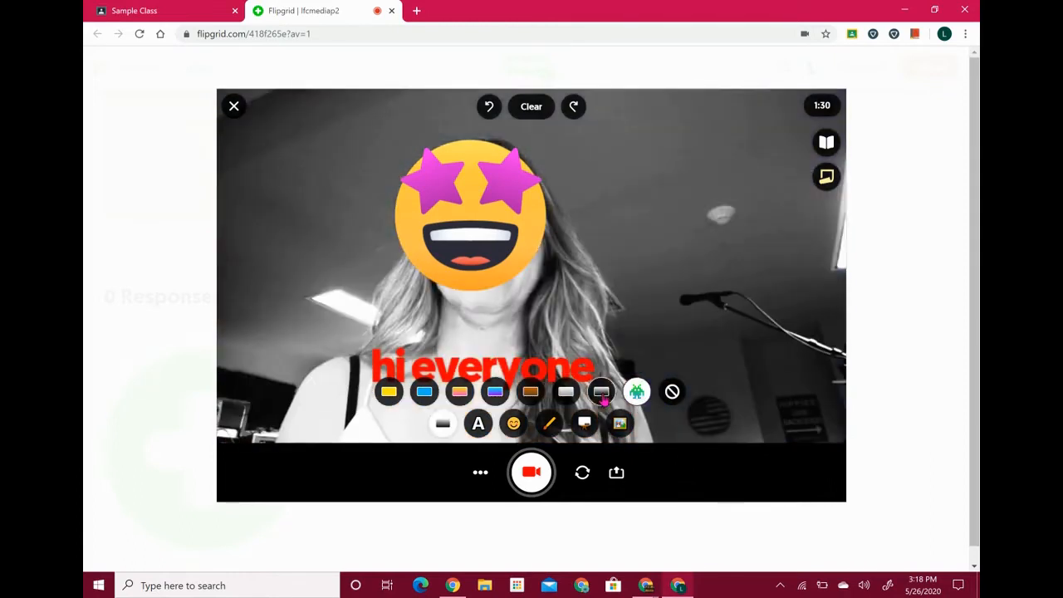
pyautogui.click(422, 397)
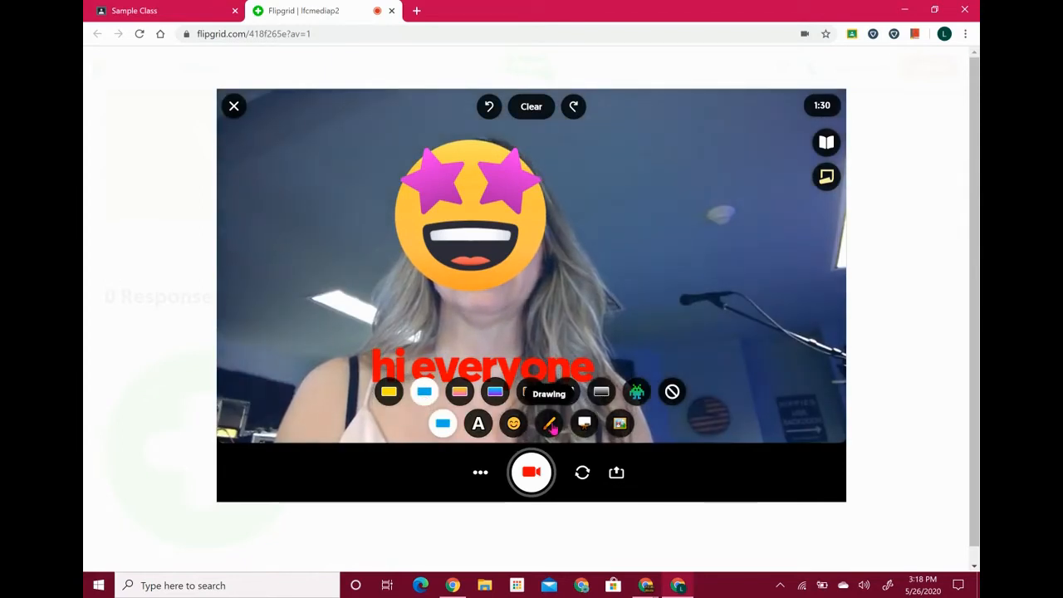
# Draw a blue scribble on the right, then switch the background to a whiteboard
pyautogui.click(552, 426)
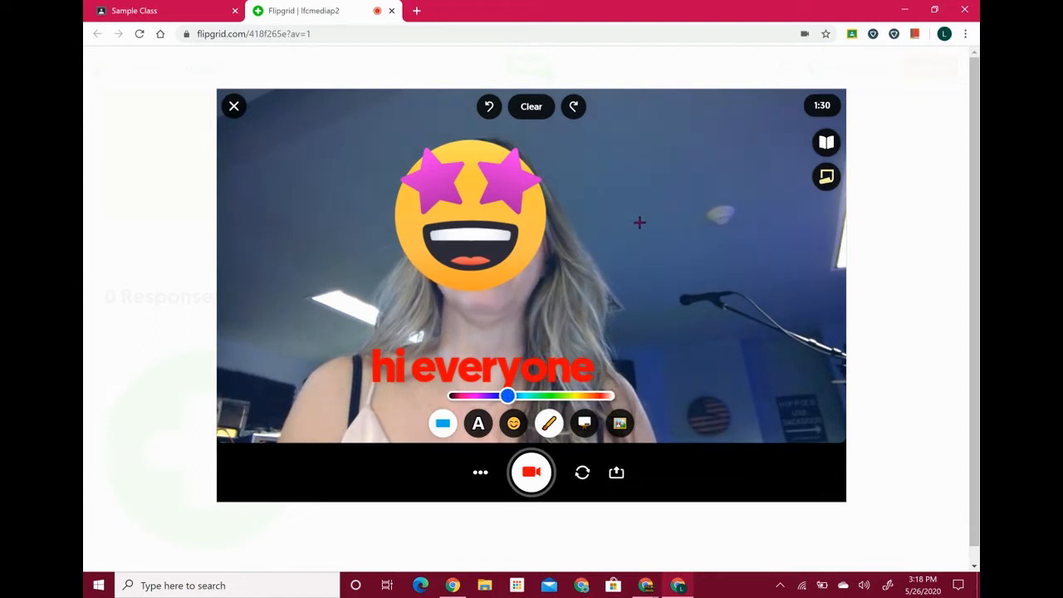
pyautogui.moveTo(629, 235)
pyautogui.mouseDown()
pyautogui.moveTo(716, 189)
pyautogui.moveTo(714, 242)
pyautogui.moveTo(738, 236)
pyautogui.mouseUp()
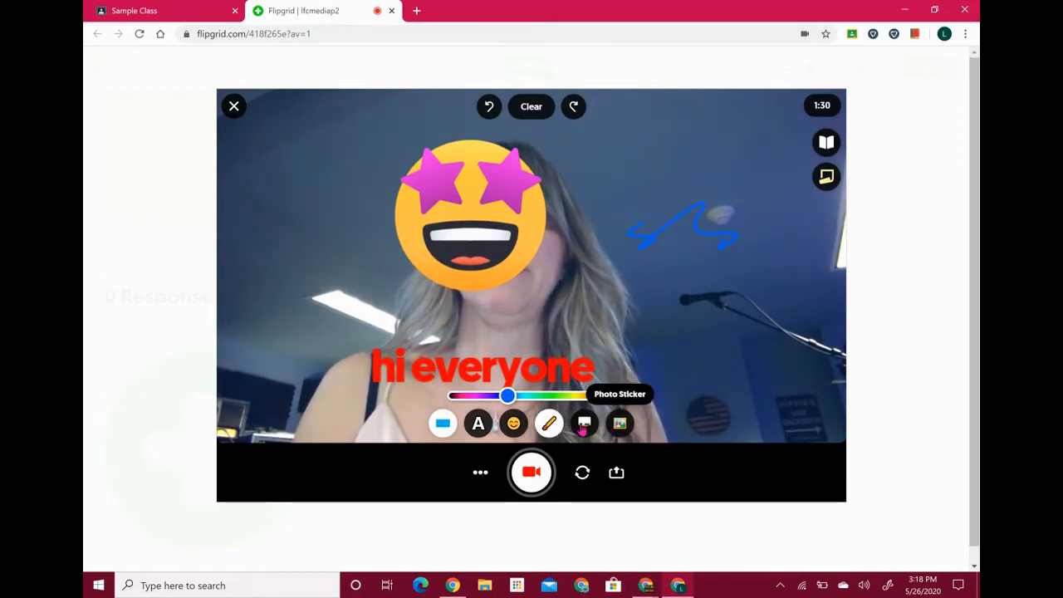
pyautogui.click(584, 426)
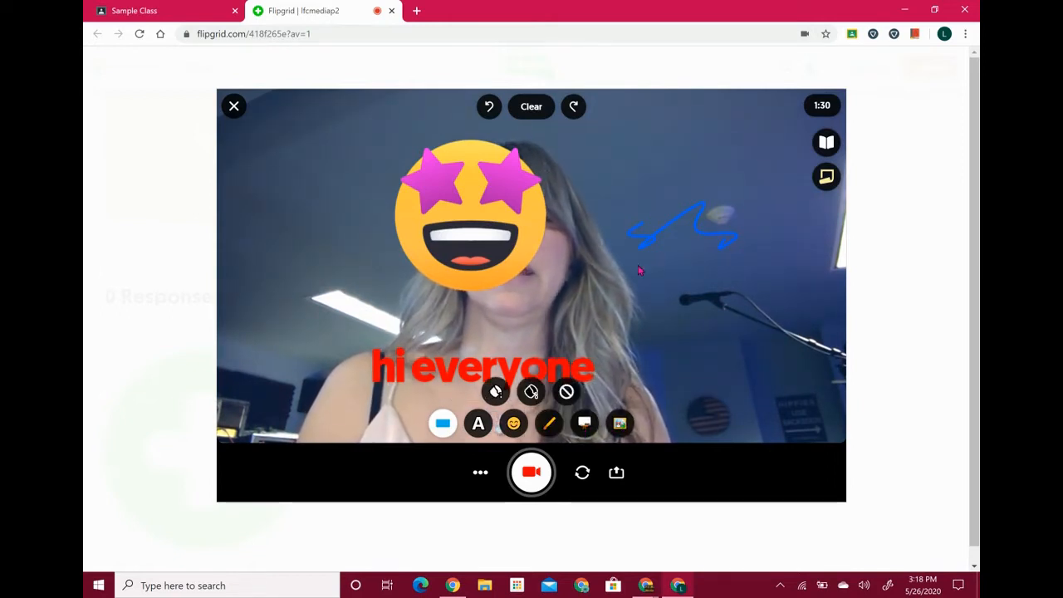
pyautogui.click(584, 425)
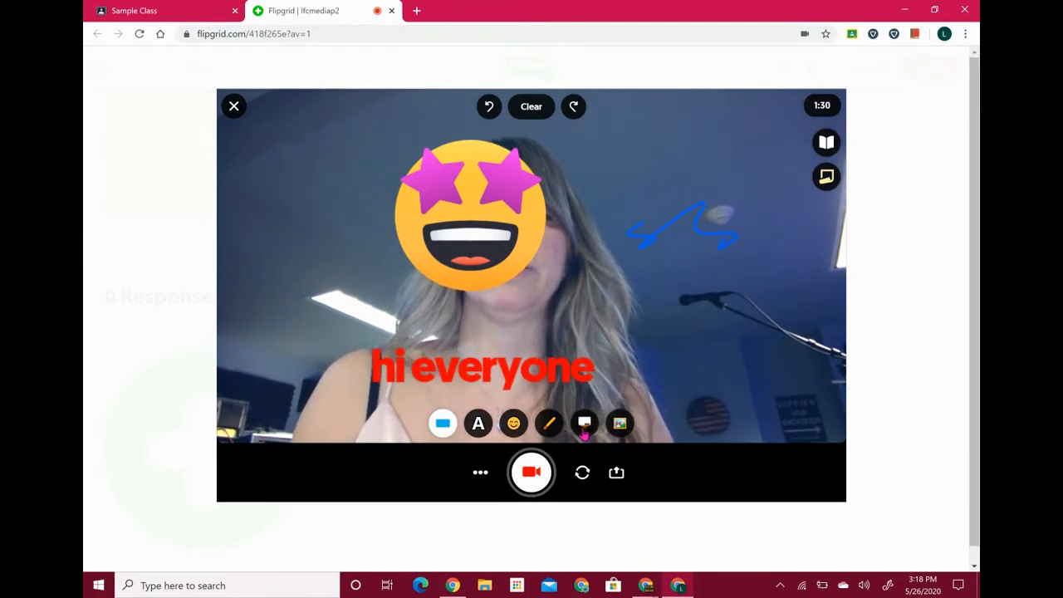
pyautogui.click(584, 425)
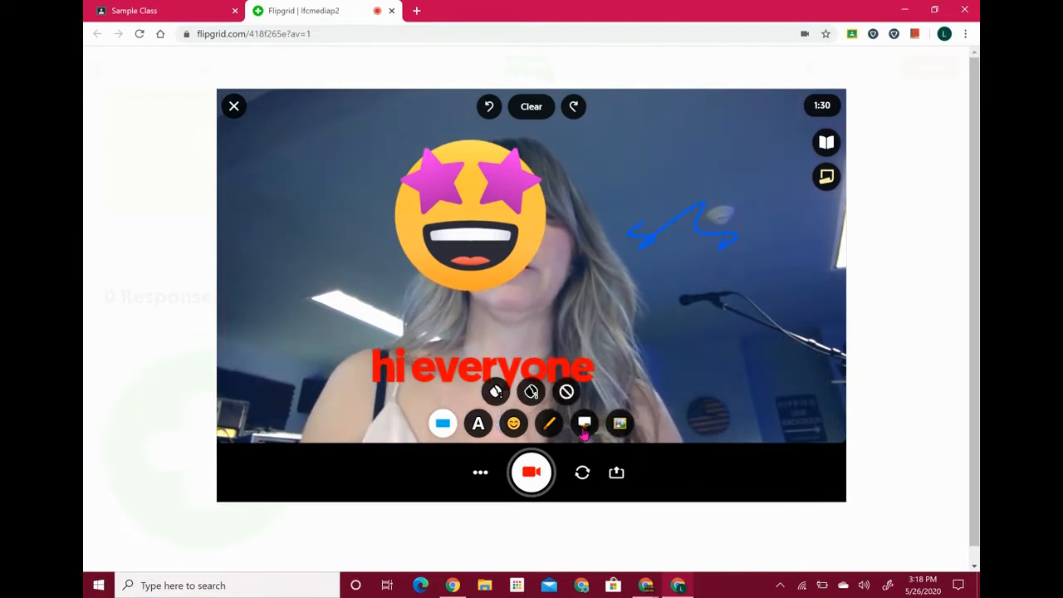
pyautogui.click(498, 394)
# Draw black strokes, a 4 and a cross, then clear the whiteboard background
pyautogui.moveTo(591, 277)
pyautogui.mouseDown()
pyautogui.moveTo(607, 321)
pyautogui.moveTo(660, 349)
pyautogui.moveTo(586, 245)
pyautogui.mouseUp()
pyautogui.moveTo(586, 179)
pyautogui.mouseDown()
pyautogui.moveTo(636, 188)
pyautogui.moveTo(680, 342)
pyautogui.mouseUp()
pyautogui.moveTo(249, 230); pyautogui.dragTo(290, 270)
pyautogui.moveTo(271, 205)
pyautogui.mouseDown()
pyautogui.moveTo(293, 304)
pyautogui.moveTo(254, 309)
pyautogui.moveTo(321, 336)
pyautogui.mouseUp()
pyautogui.moveTo(286, 284); pyautogui.dragTo(299, 382)
pyautogui.moveTo(332, 305); pyautogui.dragTo(353, 357)
pyautogui.moveTo(320, 343)
pyautogui.mouseDown()
pyautogui.moveTo(363, 326)
pyautogui.moveTo(376, 301)
pyautogui.moveTo(413, 357)
pyautogui.mouseUp()
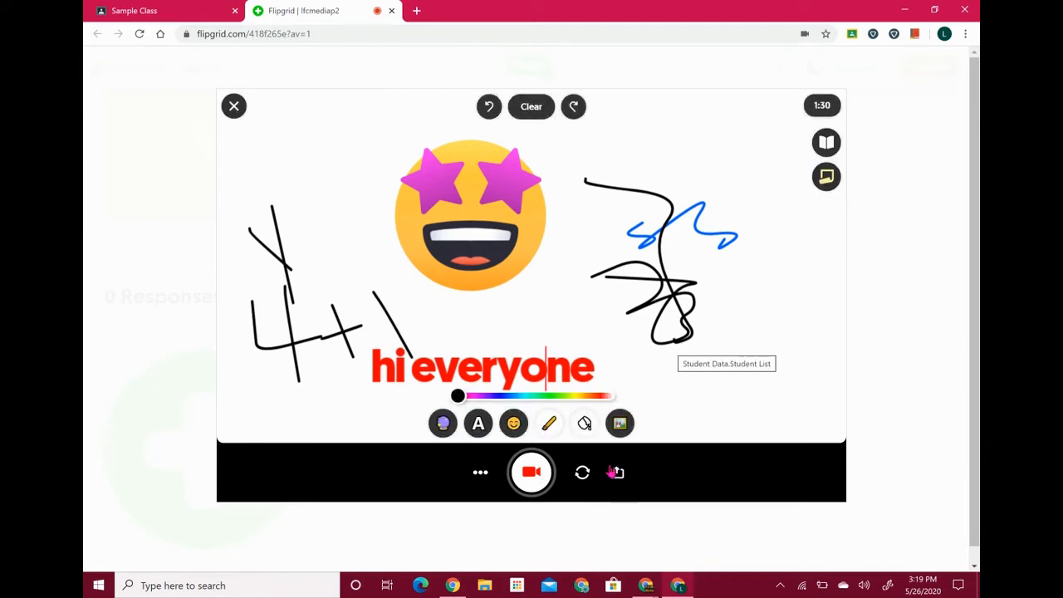
pyautogui.click(584, 427)
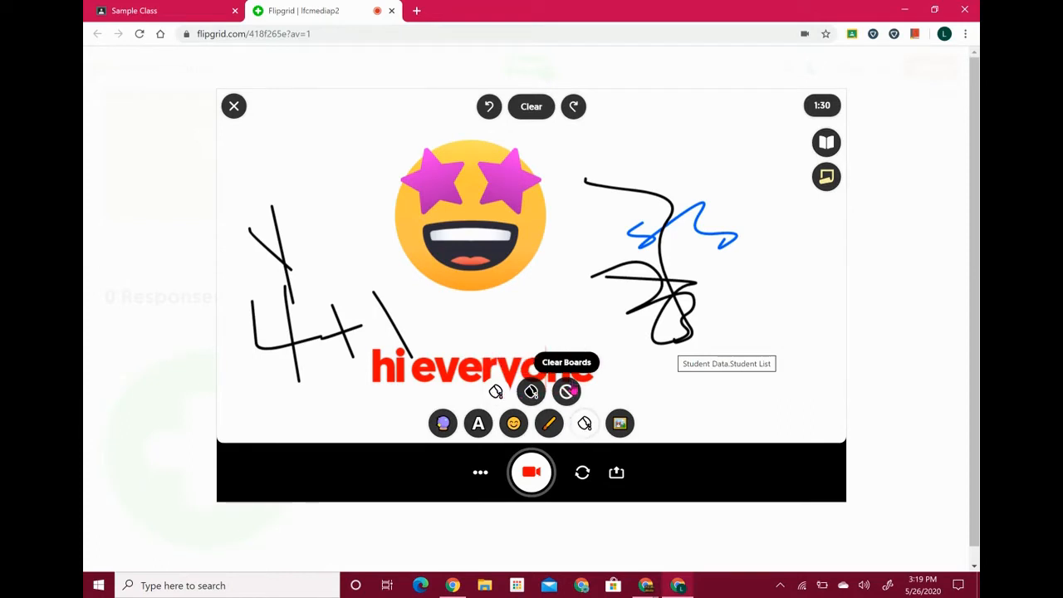
pyautogui.click(567, 393)
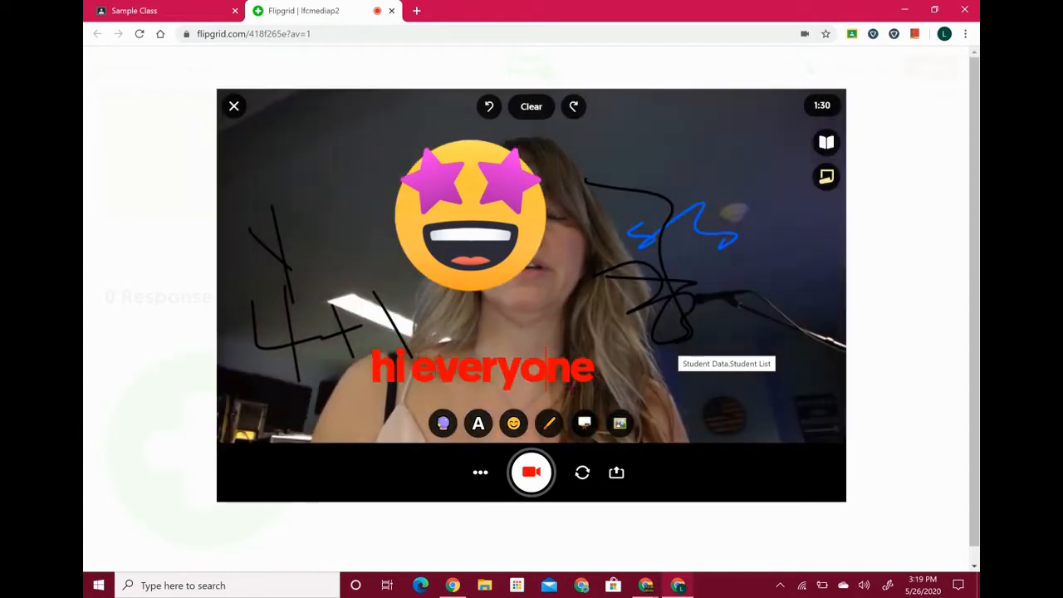
# Start a custom image sticker upload, cancel the file choice, and return to the camera
pyautogui.click(627, 430)
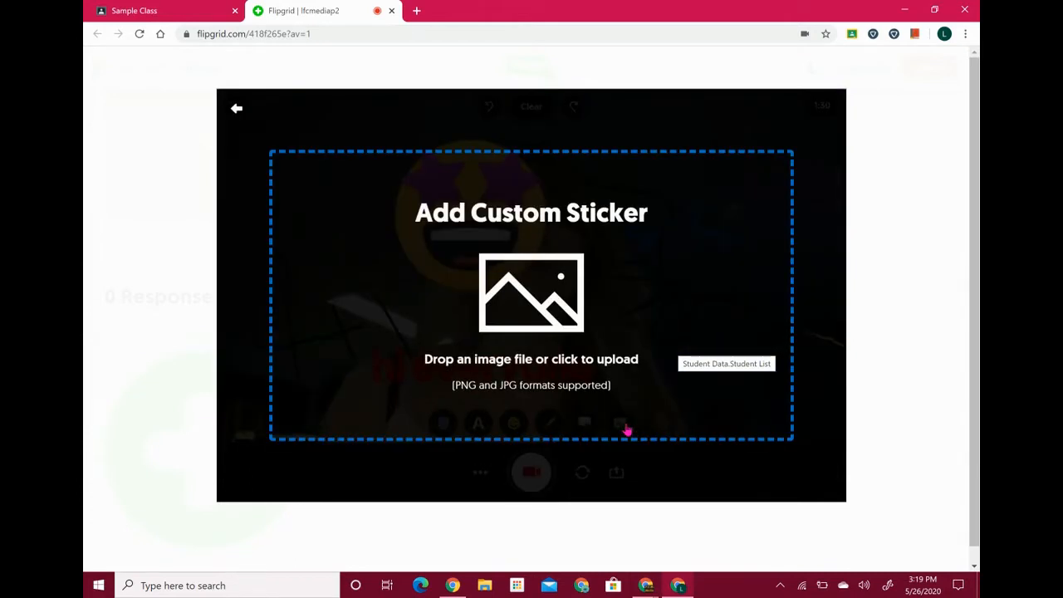
pyautogui.click(549, 377)
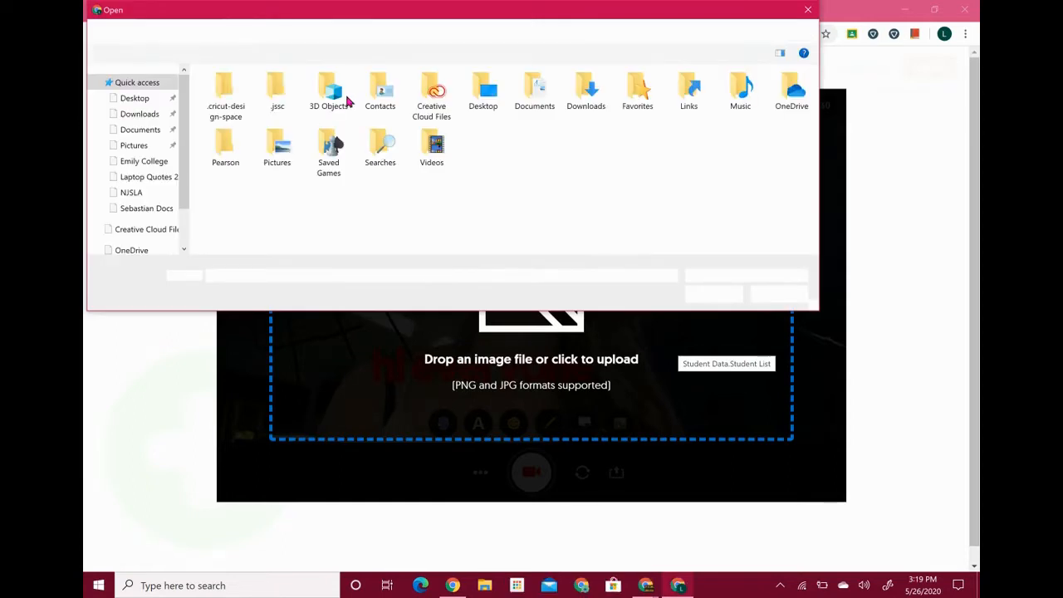
pyautogui.click(795, 298)
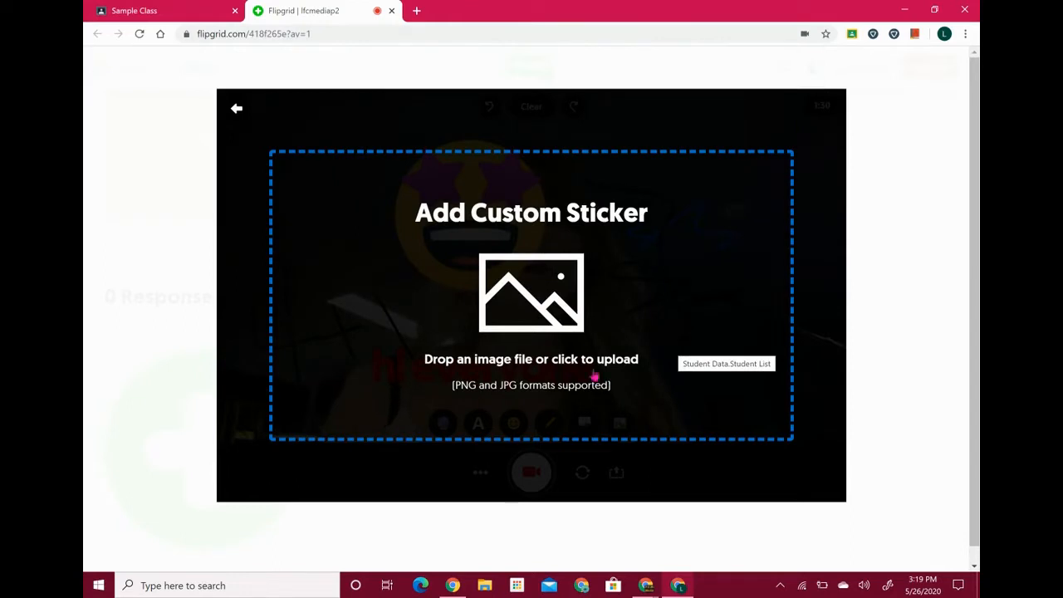
pyautogui.click(236, 111)
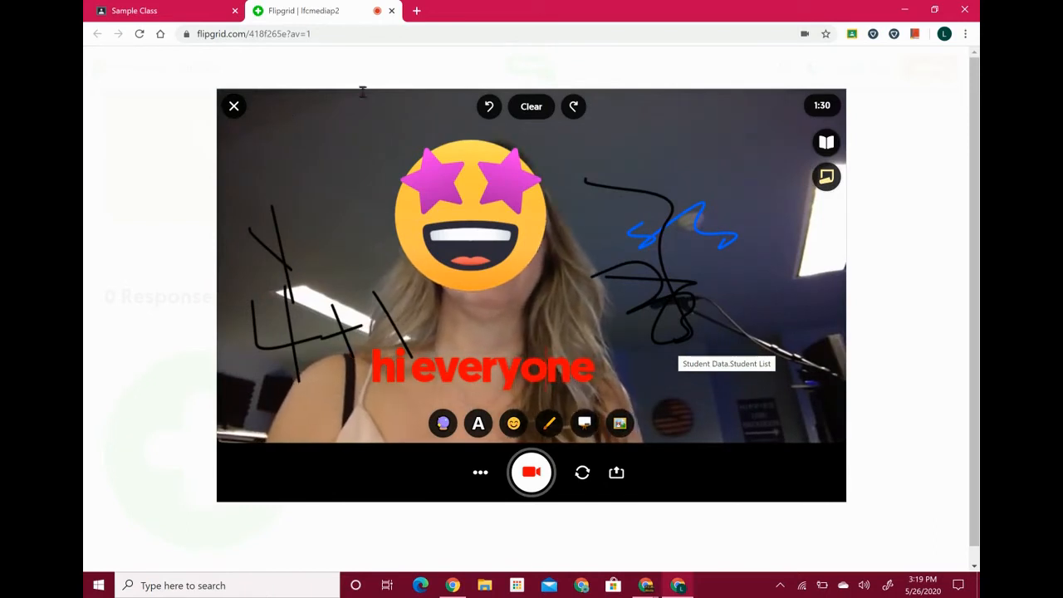
pyautogui.click(827, 179)
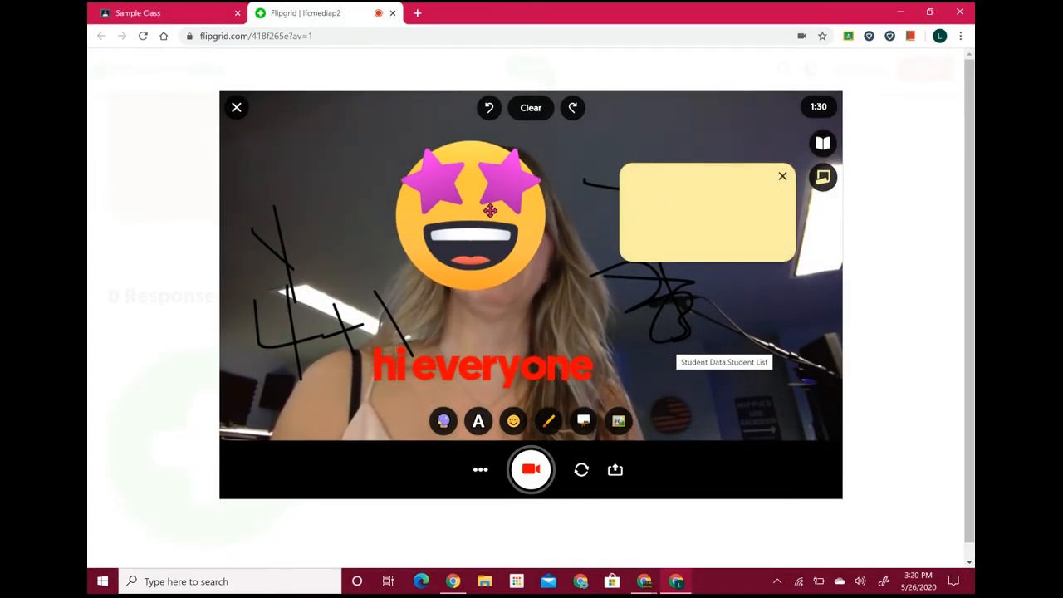
pyautogui.click(661, 196)
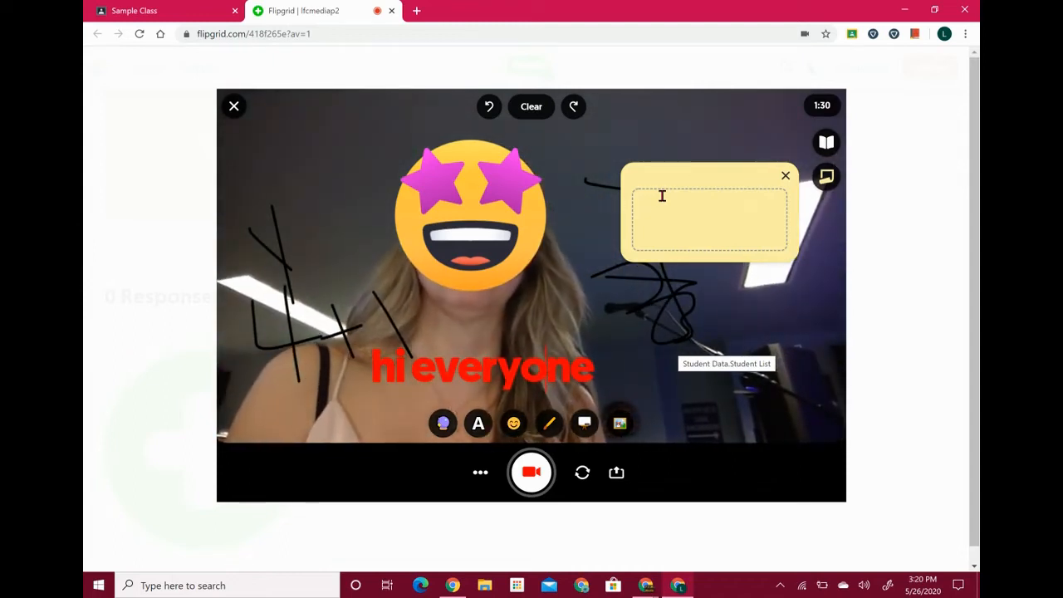
pyautogui.click(786, 177)
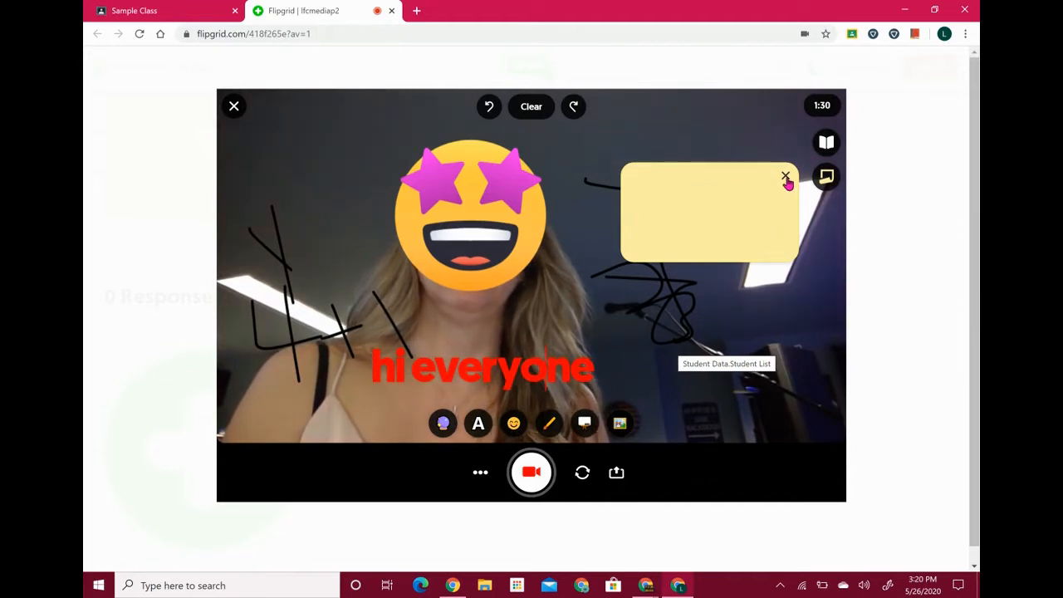
pyautogui.click(786, 177)
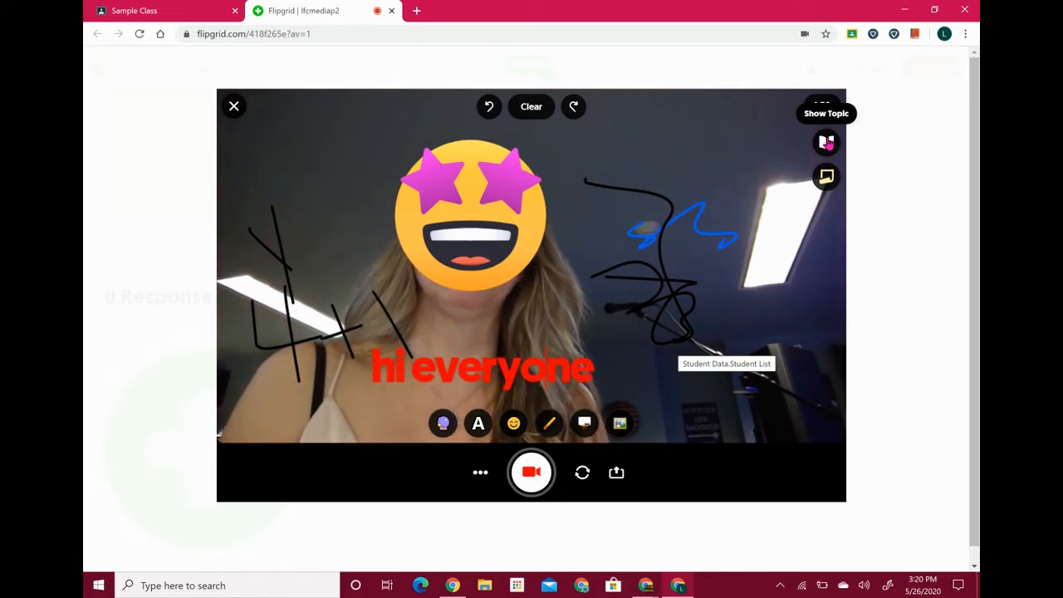
pyautogui.click(826, 143)
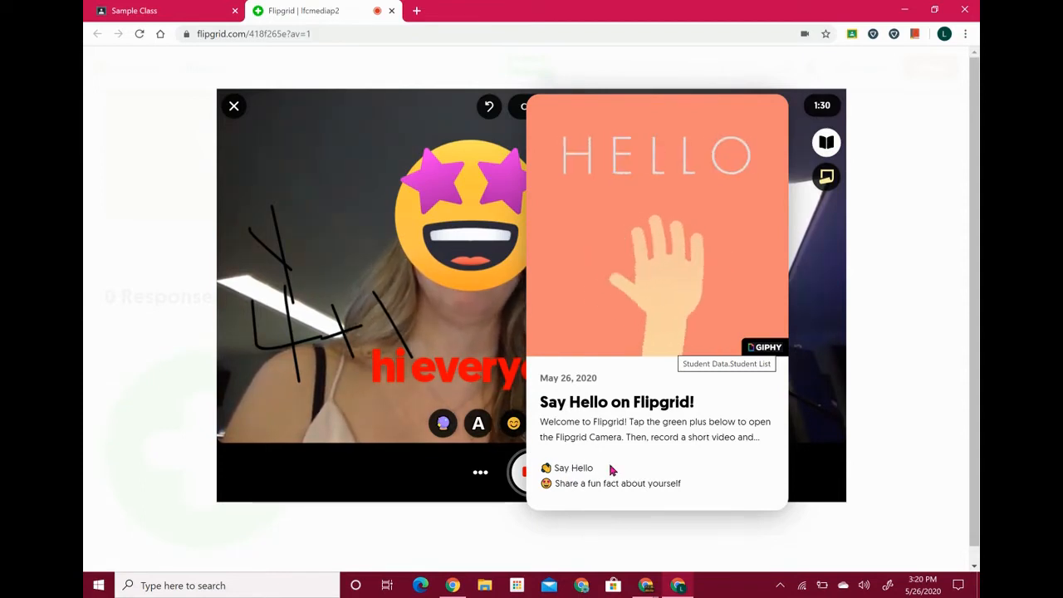
pyautogui.click(827, 142)
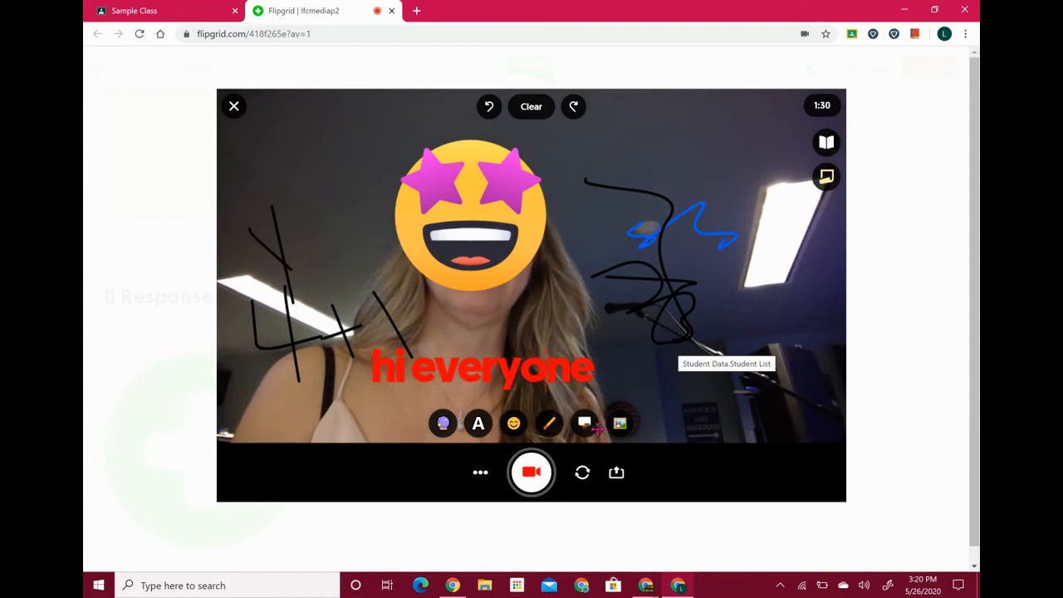
pyautogui.click(481, 474)
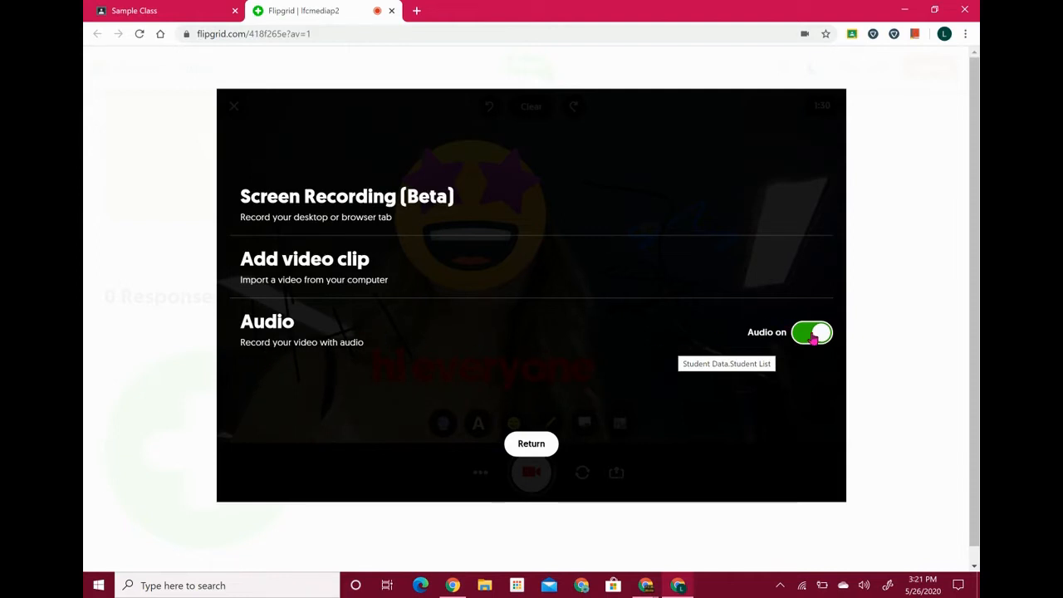
pyautogui.click(531, 447)
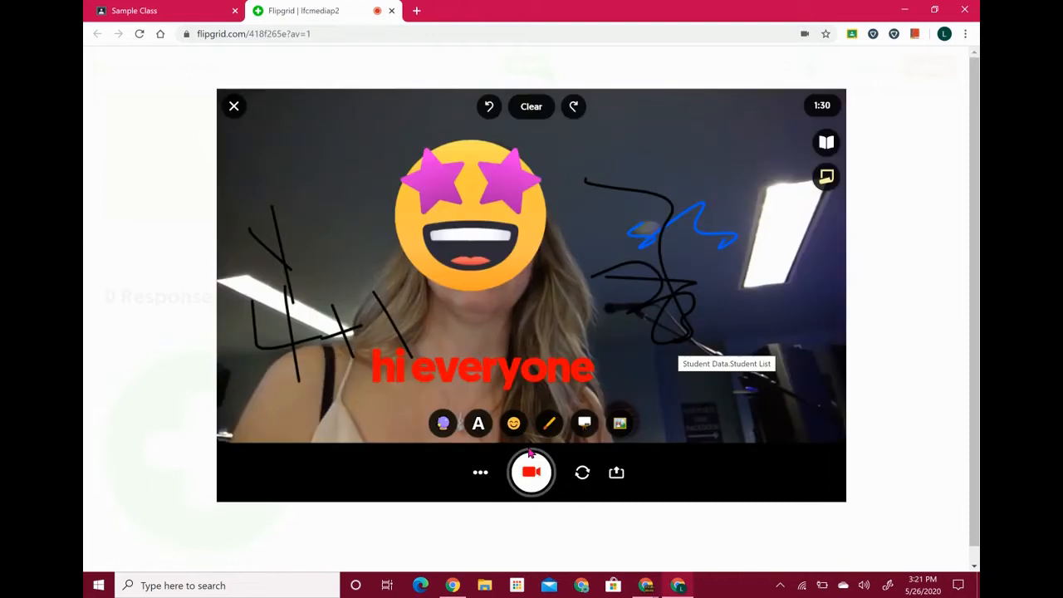
# View the Upload Video panel, then go back to the camera recorder
pyautogui.click(617, 472)
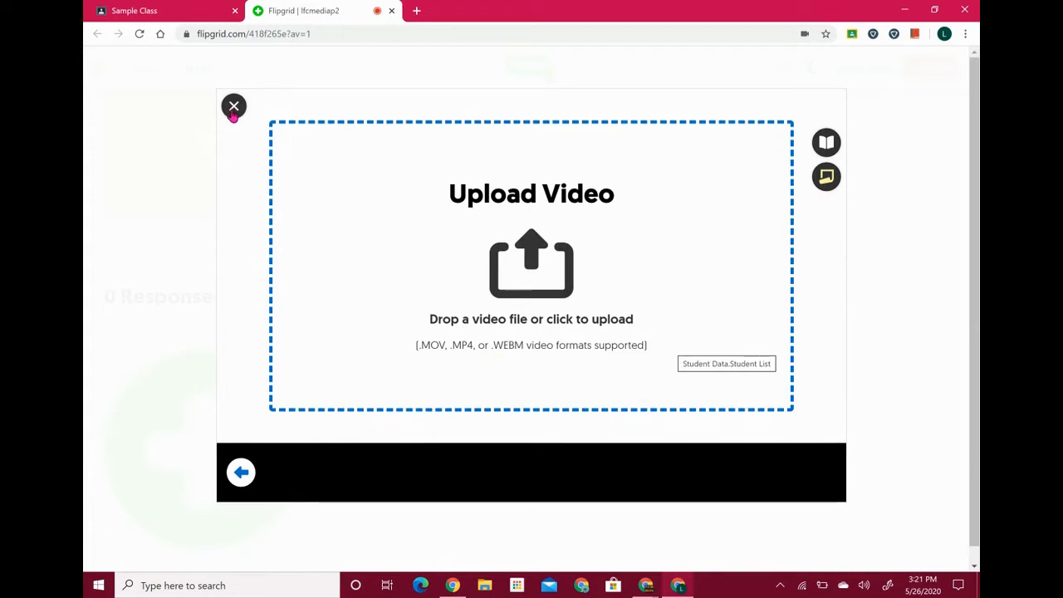
pyautogui.click(240, 472)
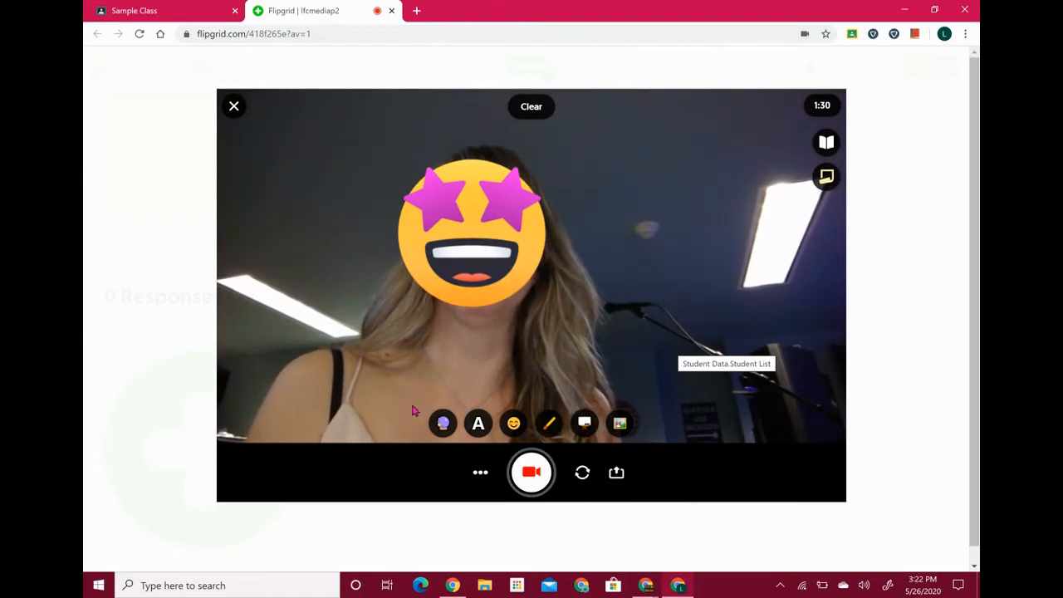
# Record a video clip with the star-eyed emoji and stop it for review
pyautogui.click(533, 476)
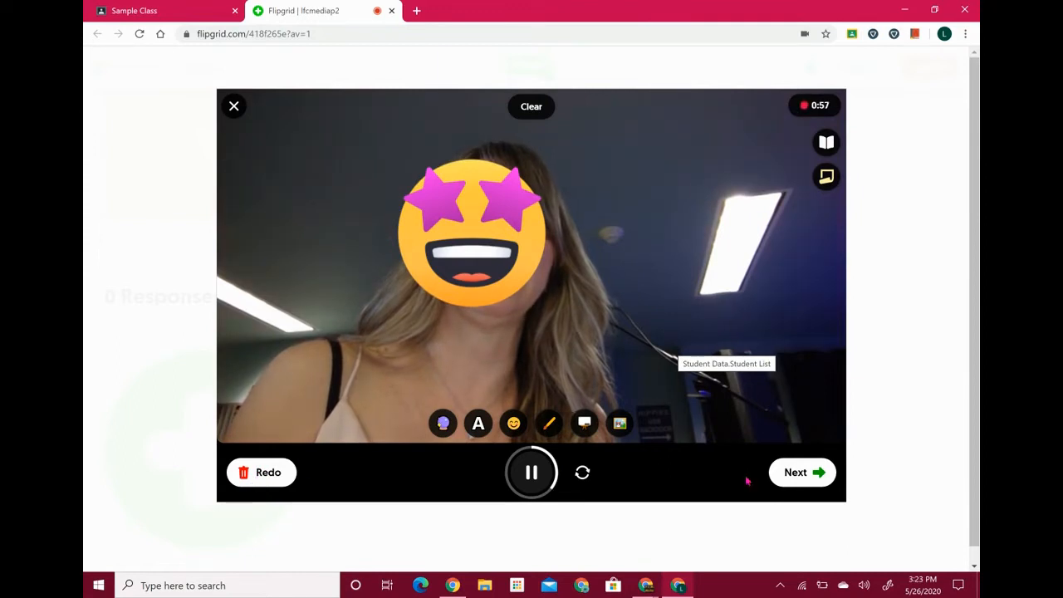
pyautogui.click(796, 473)
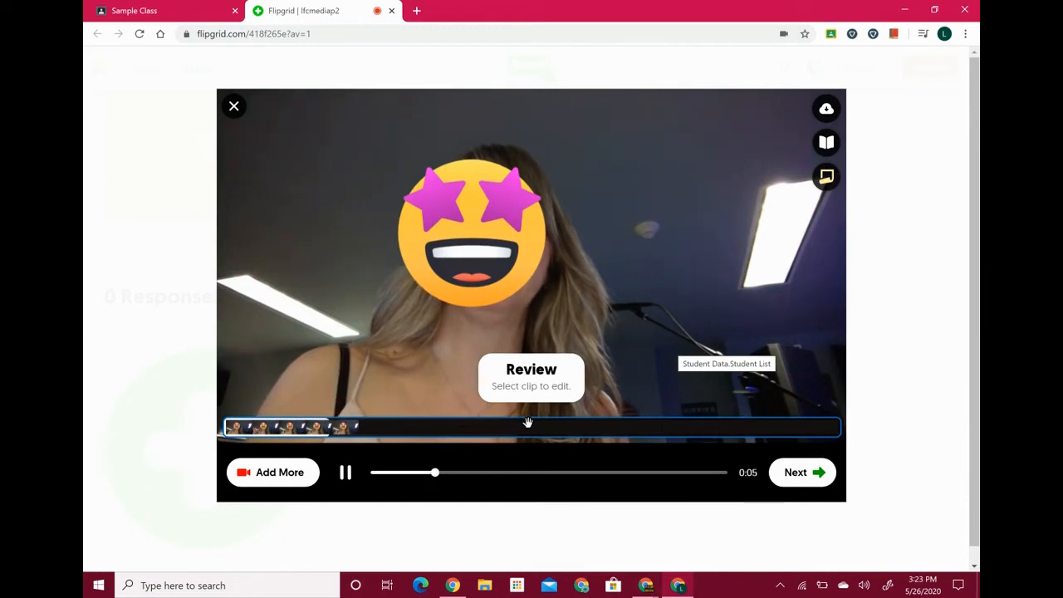
# Pause the recorded clip's playback and accept it to continue to the selfie
pyautogui.click(345, 474)
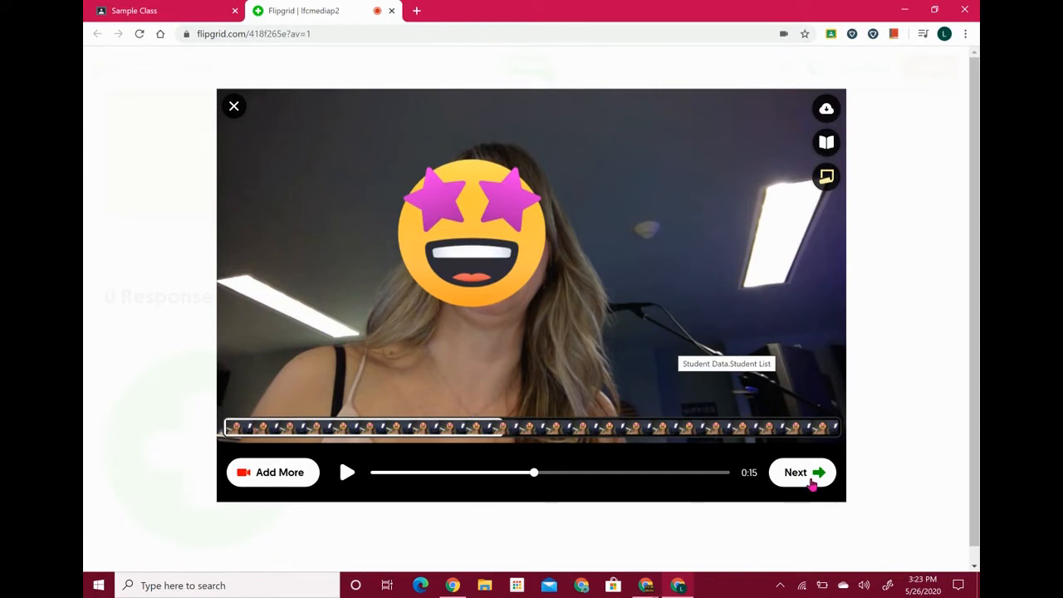
pyautogui.click(799, 473)
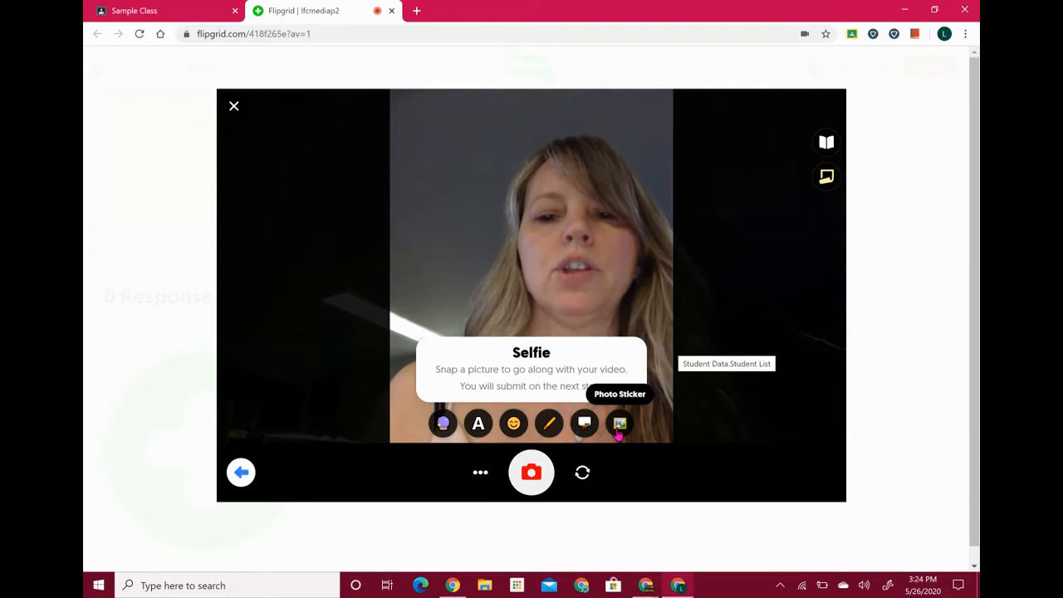
# Check the selfie options, then snap a selfie of a printed sheet held up
pyautogui.click(481, 478)
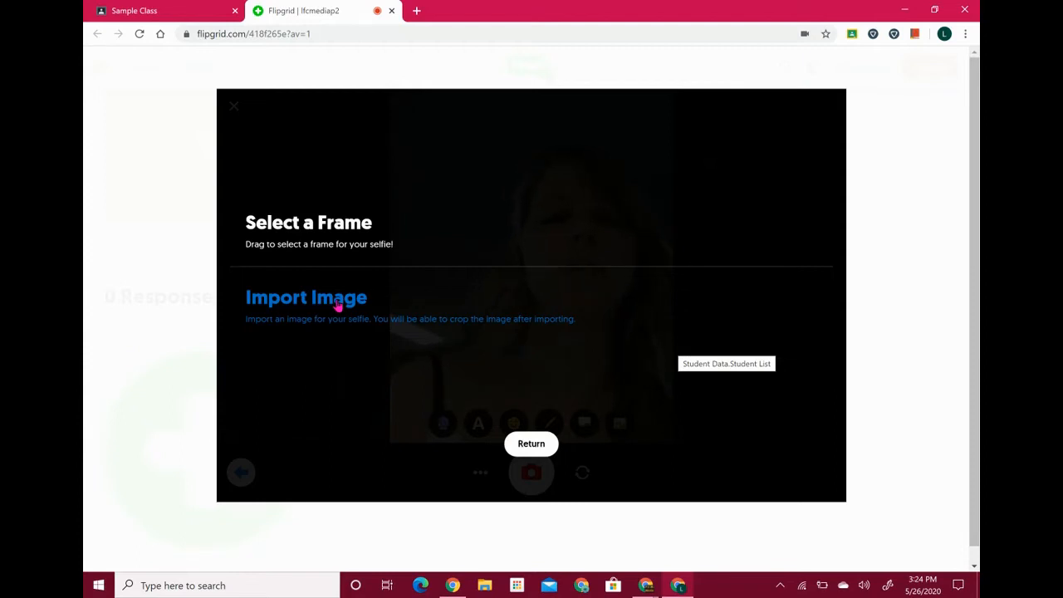
pyautogui.click(531, 445)
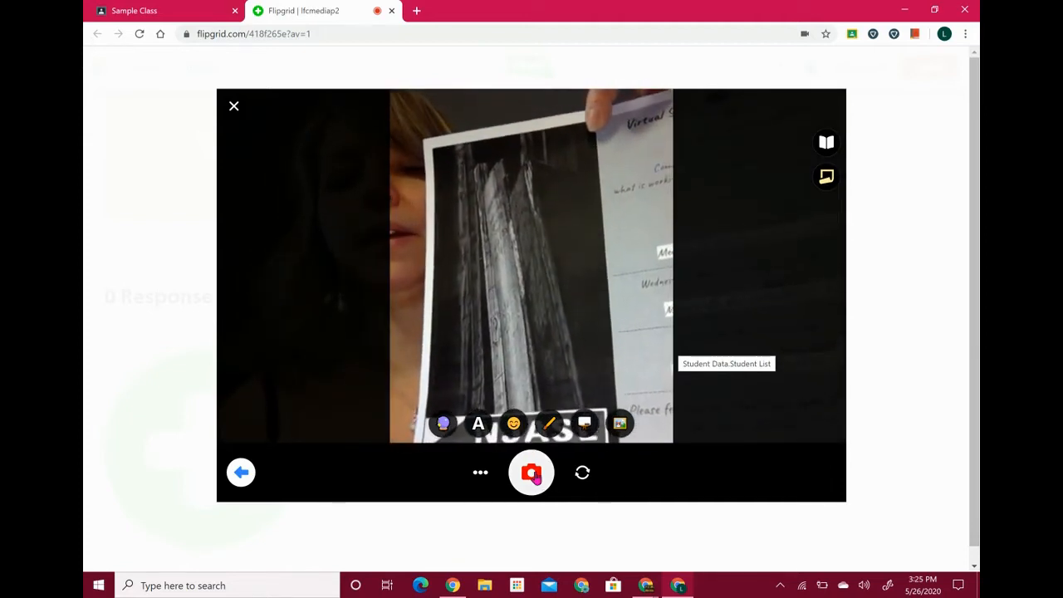
pyautogui.click(532, 473)
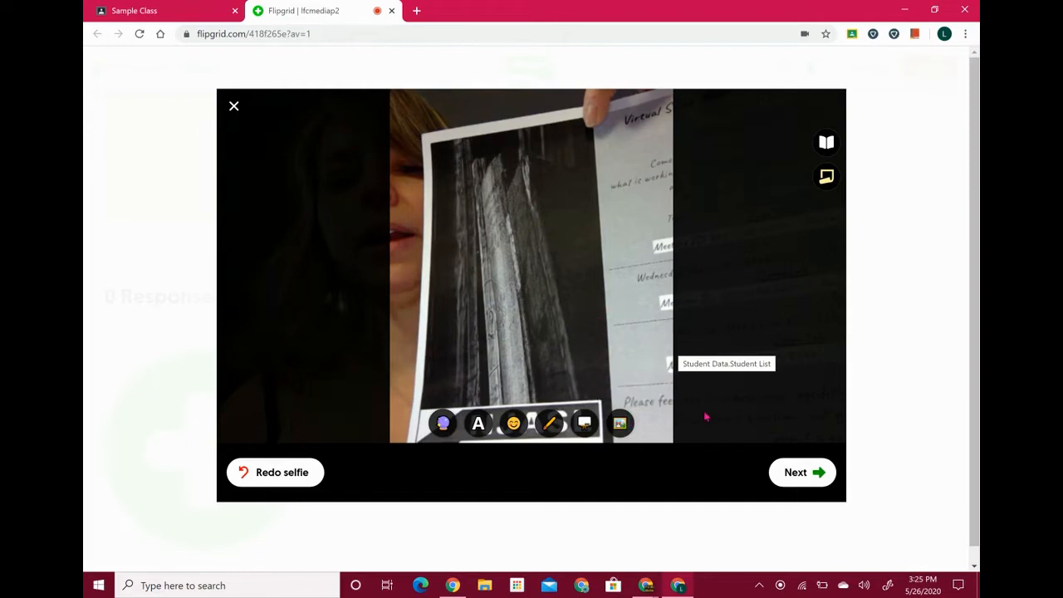
# Submit the selfie video titled 'NJASL Picture' to the topic and finish on the Congrats screen
pyautogui.click(786, 474)
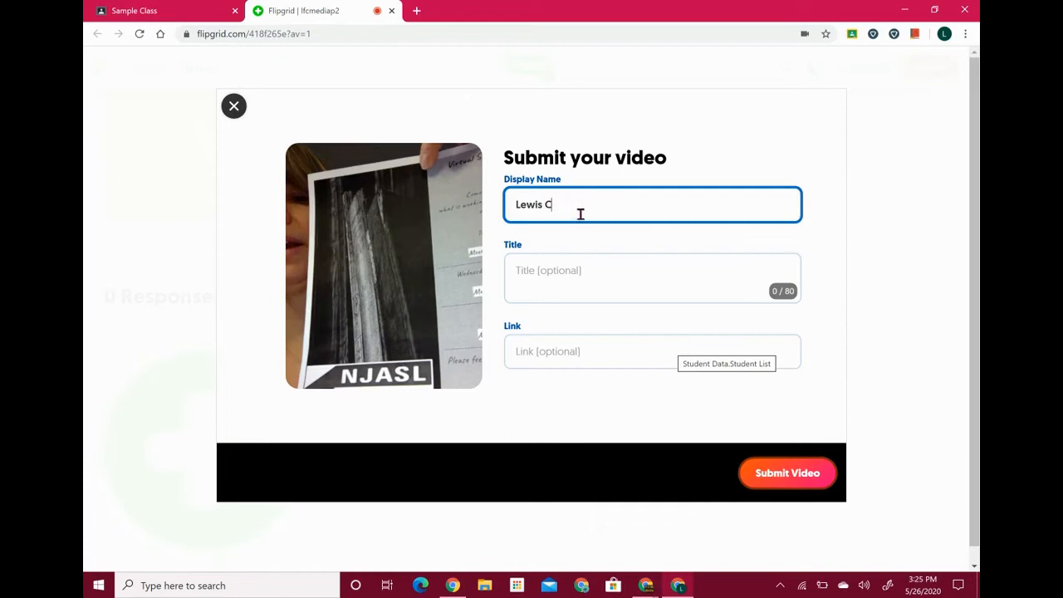
pyautogui.moveTo(582, 216); pyautogui.dragTo(466, 209)
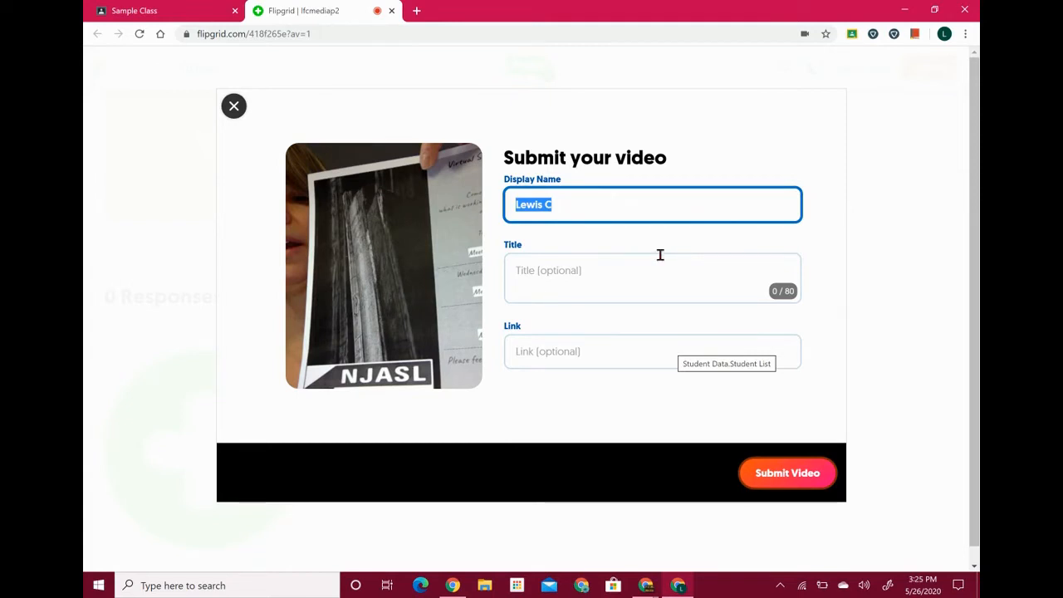
pyautogui.click(597, 283)
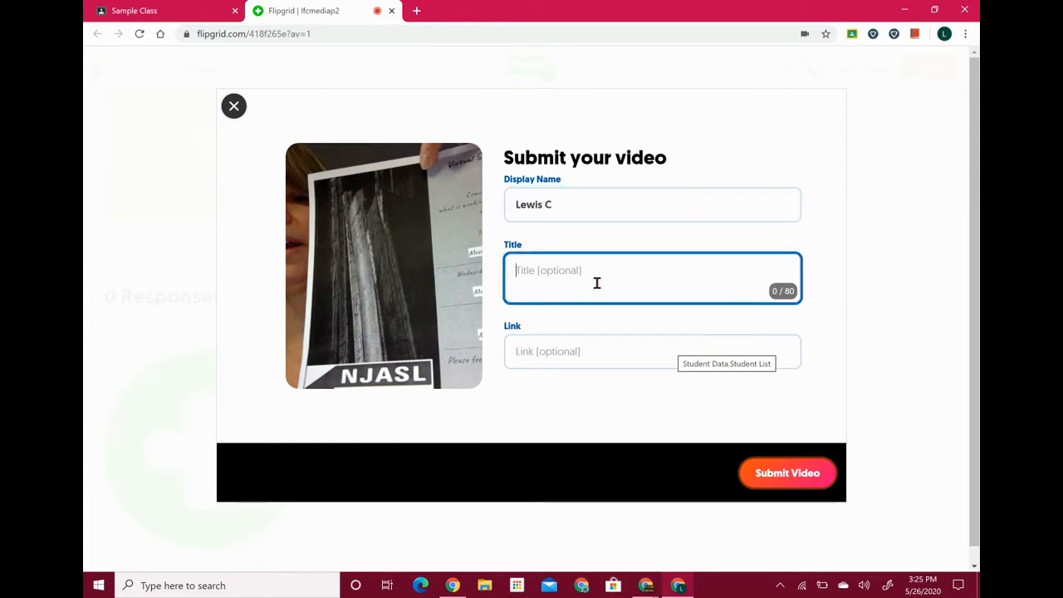
pyautogui.write('NJASL ')
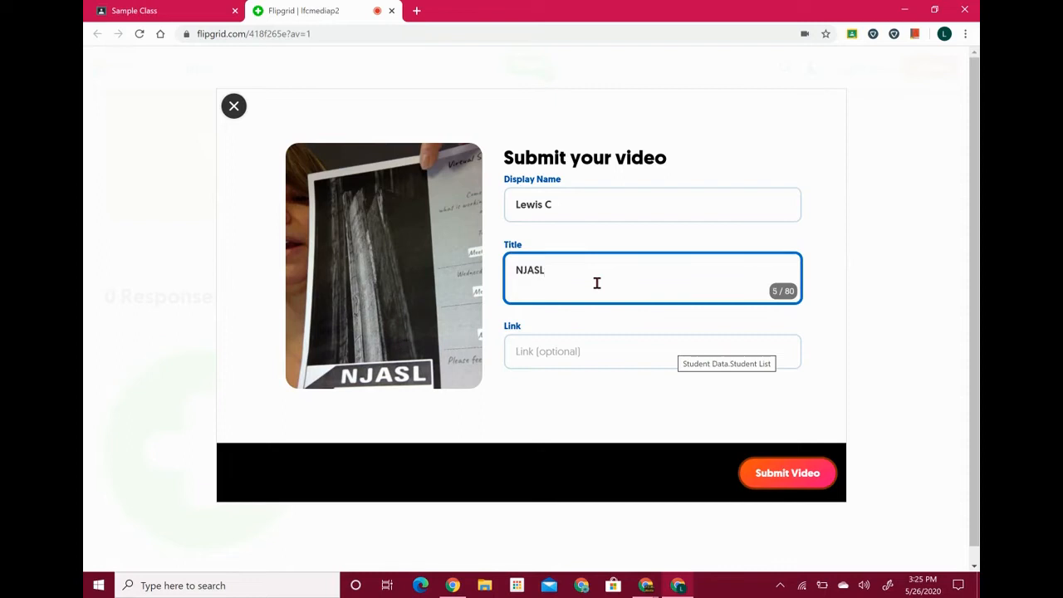
pyautogui.write('Picture')
pyautogui.click(803, 486)
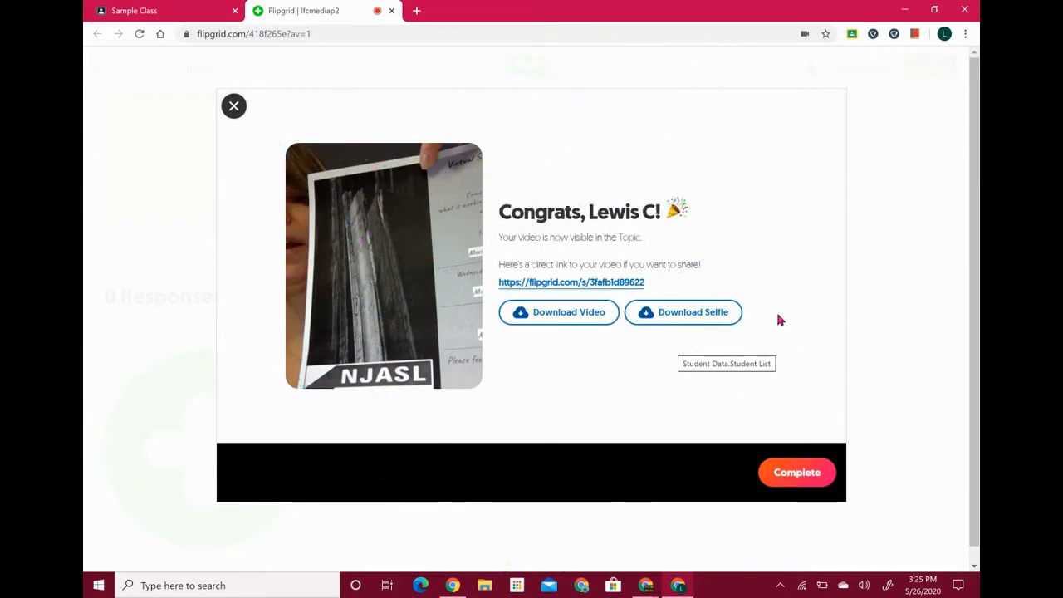
pyautogui.click(799, 473)
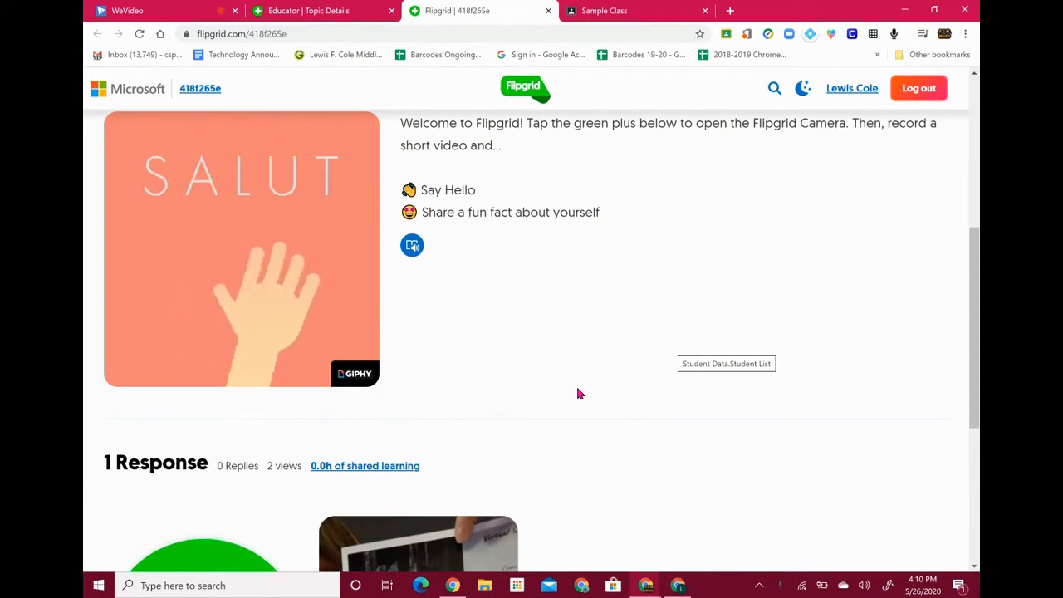
# Scroll the student Period 2 Media page to view the Say Hello on Flipgrid! topic card
pyautogui.scroll(-1, 579, 389)
pyautogui.scroll(-3, 578, 394)
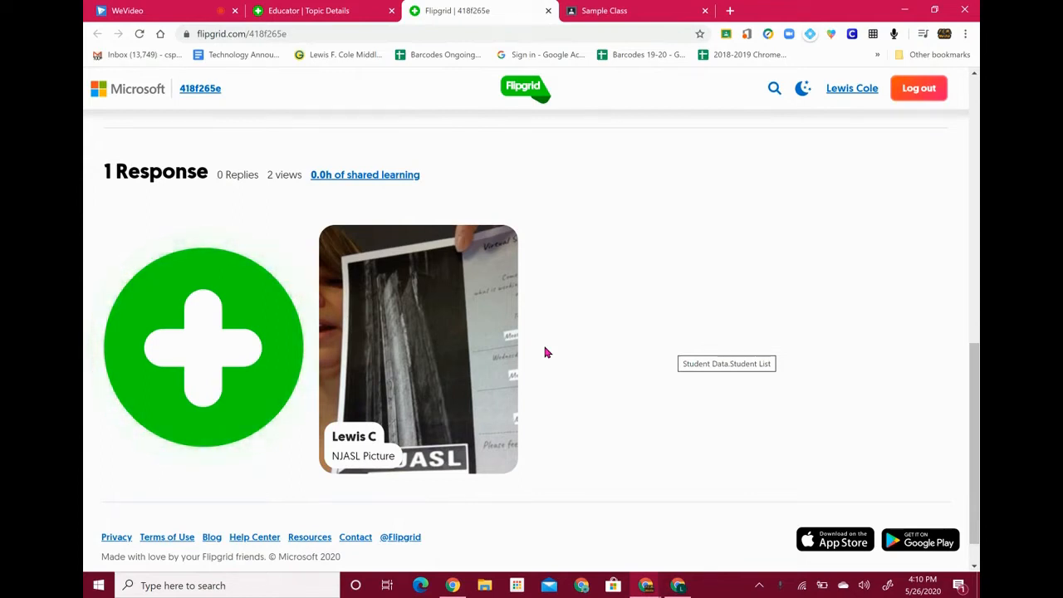
pyautogui.scroll(10, 634, 213)
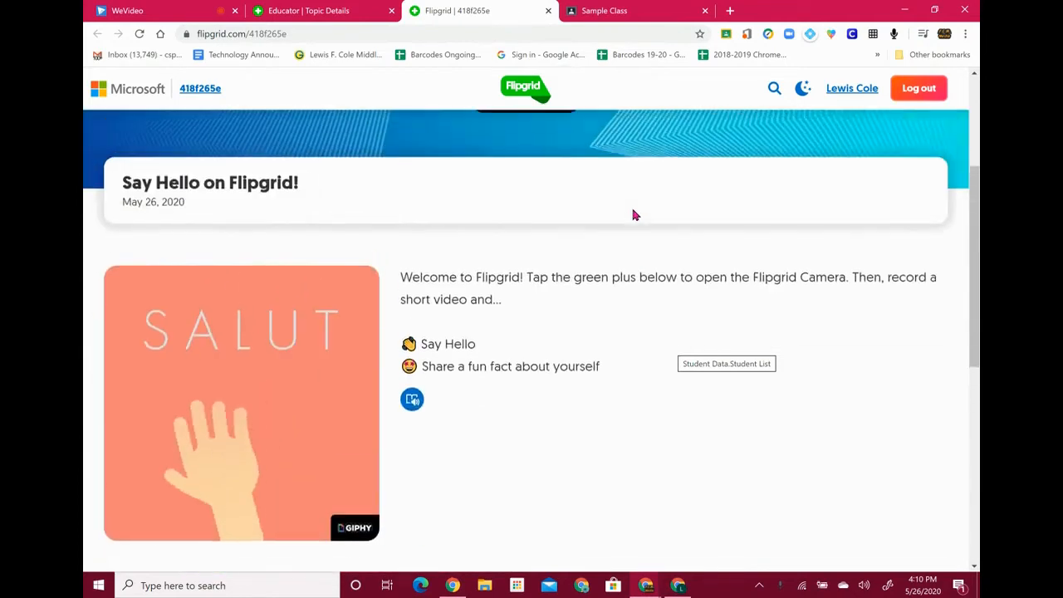
pyautogui.scroll(-2, 653, 413)
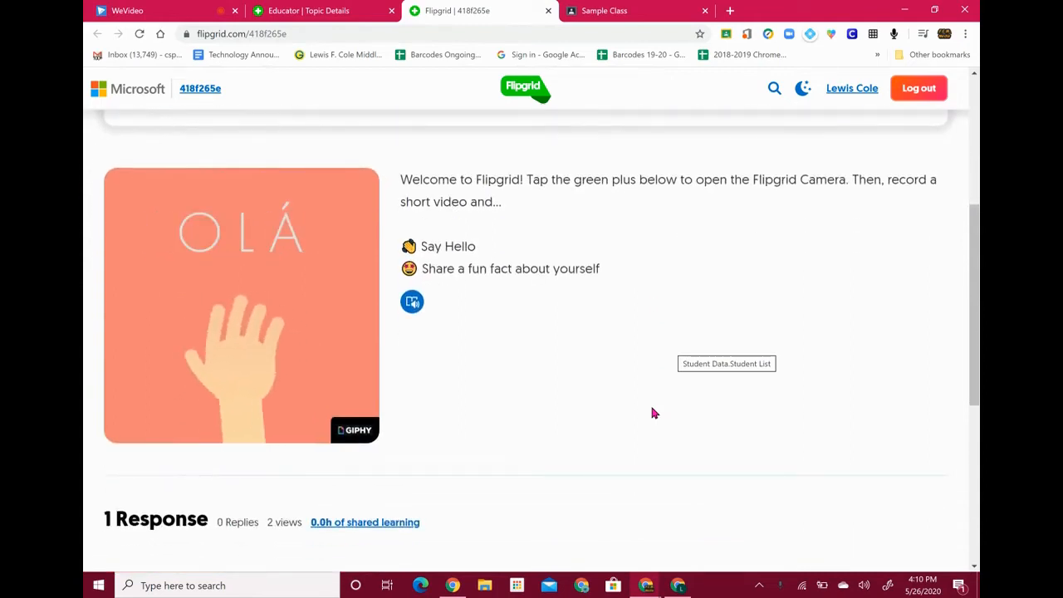
pyautogui.scroll(-1, 653, 413)
pyautogui.scroll(-3, 653, 413)
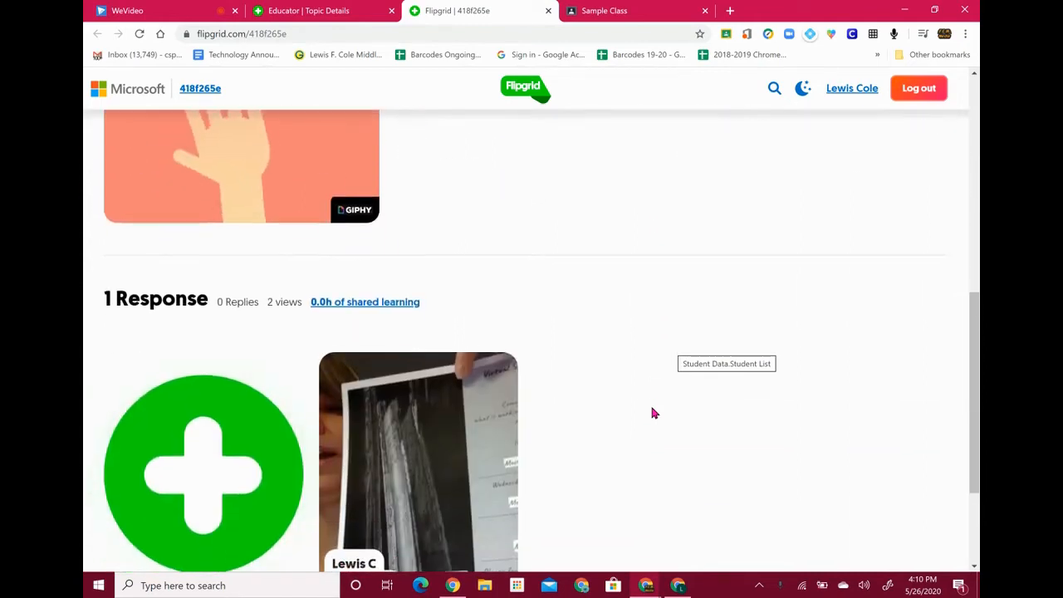
pyautogui.scroll(-1, 653, 413)
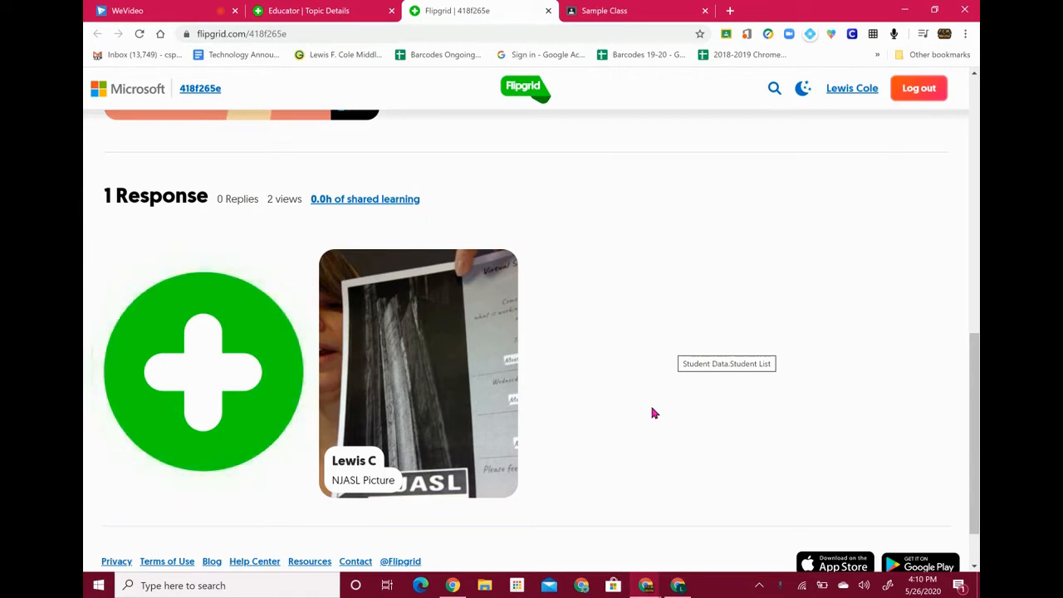
pyautogui.scroll(8, 652, 413)
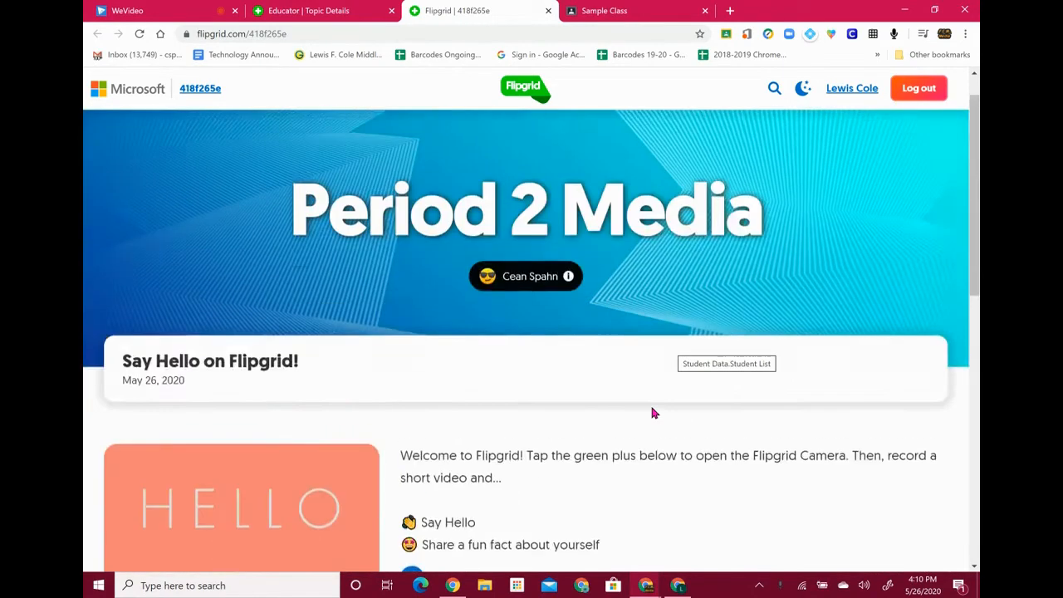
pyautogui.scroll(-2, 393, 256)
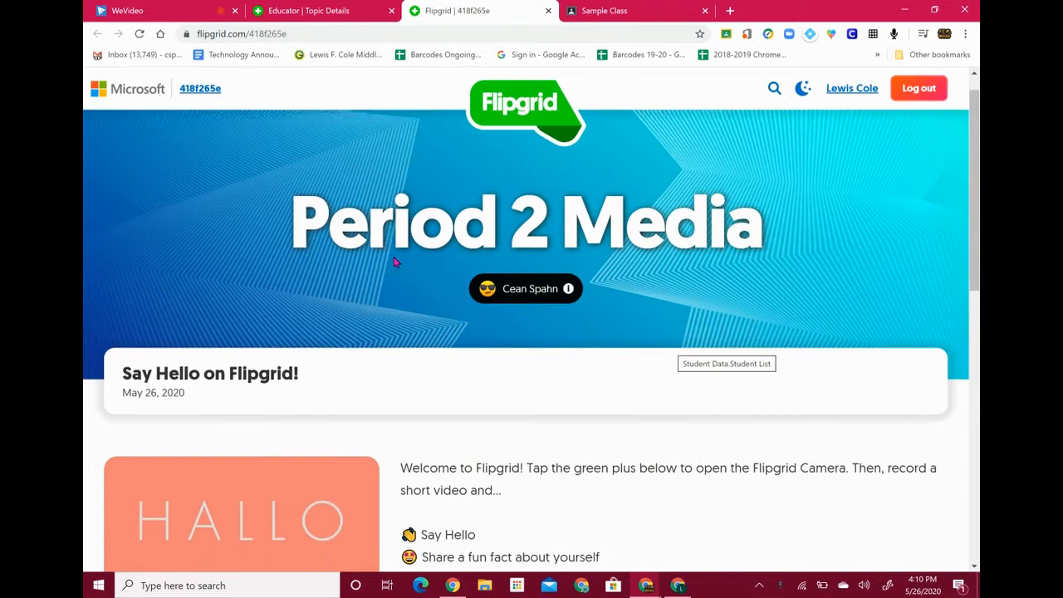
# Return to the educator view and open the Period 2 Media grid's details from My Grids
pyautogui.click(317, 8)
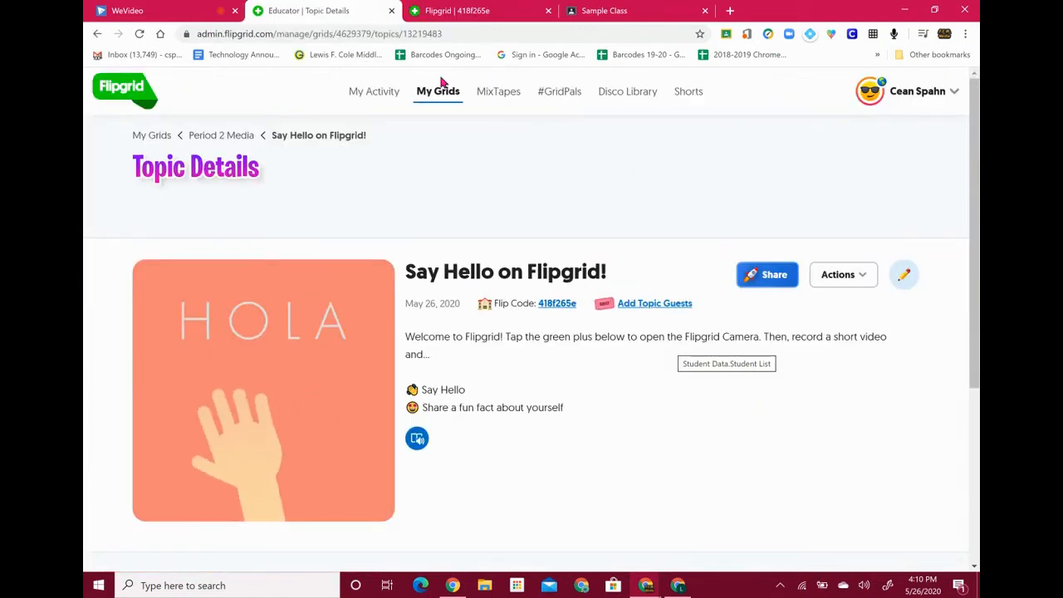
pyautogui.click(155, 137)
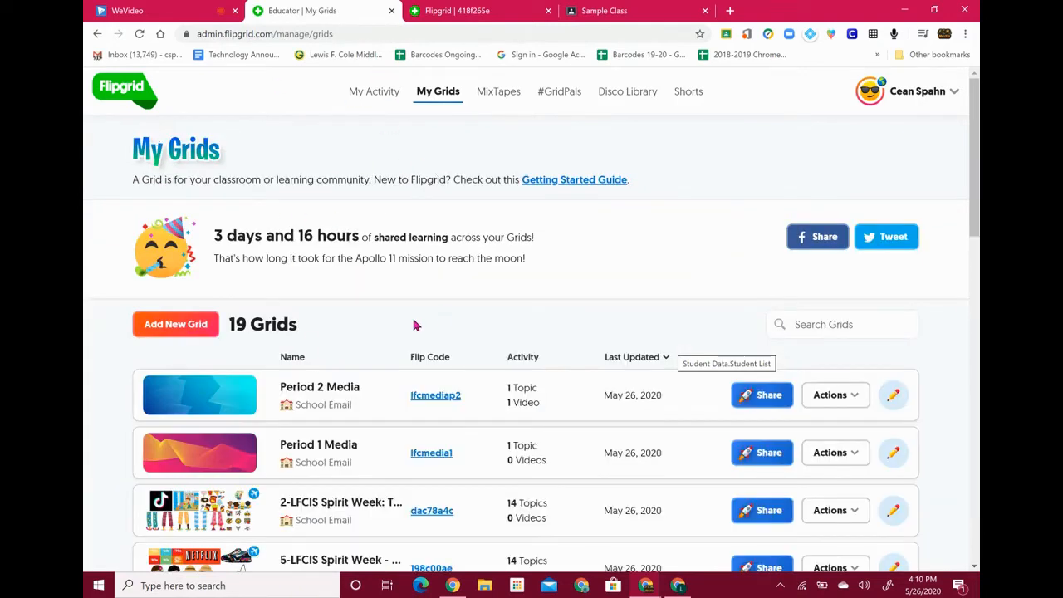
pyautogui.scroll(-2, 415, 324)
pyautogui.keyDown('ctrl'); pyautogui.scroll(3, 297, 264); pyautogui.keyUp('ctrl')
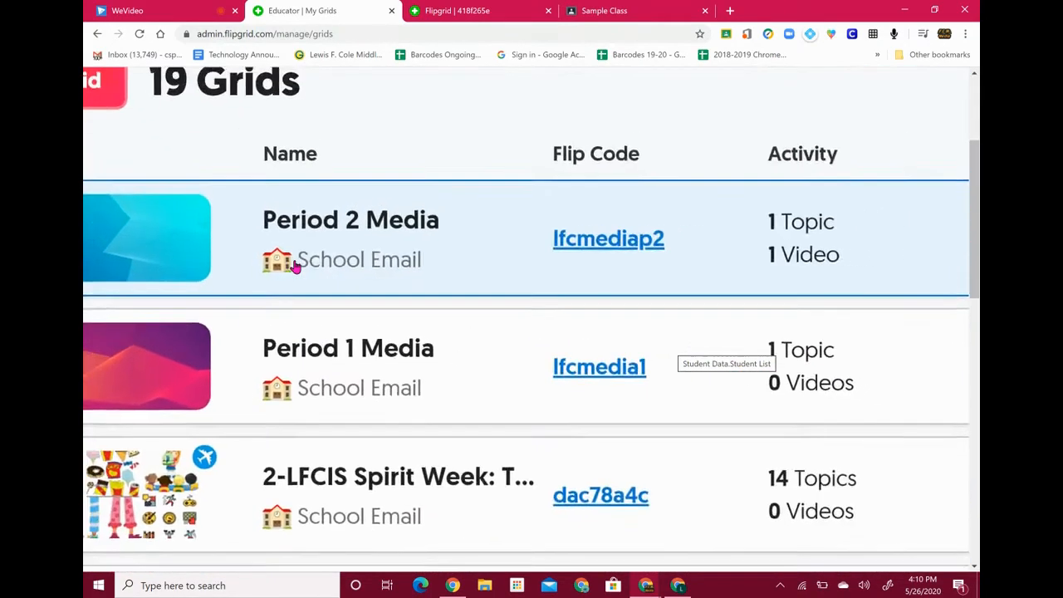
pyautogui.scroll(-1, 297, 266)
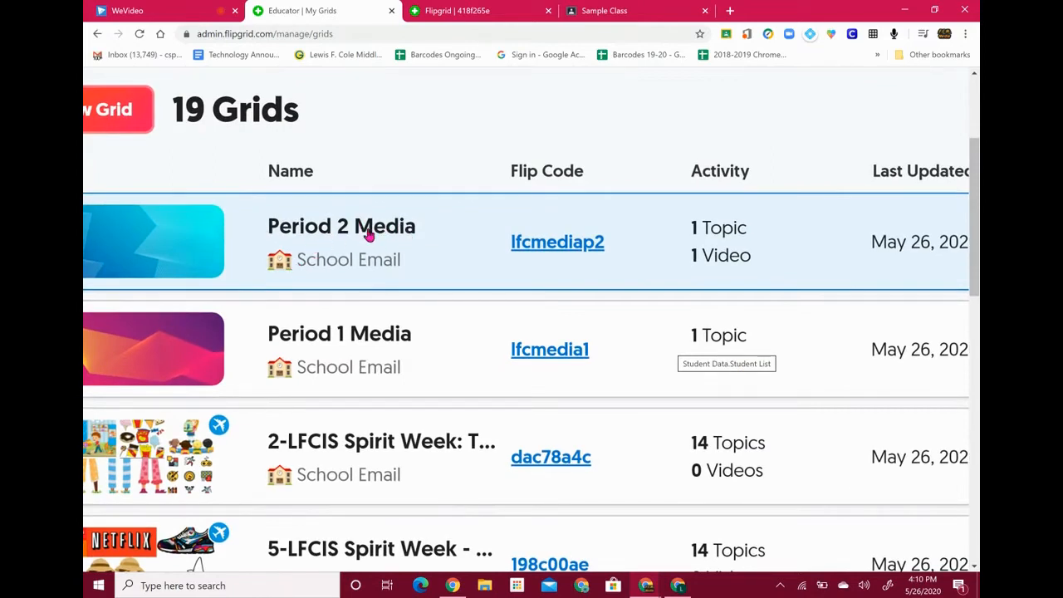
pyautogui.hscroll(-3, 369, 236)
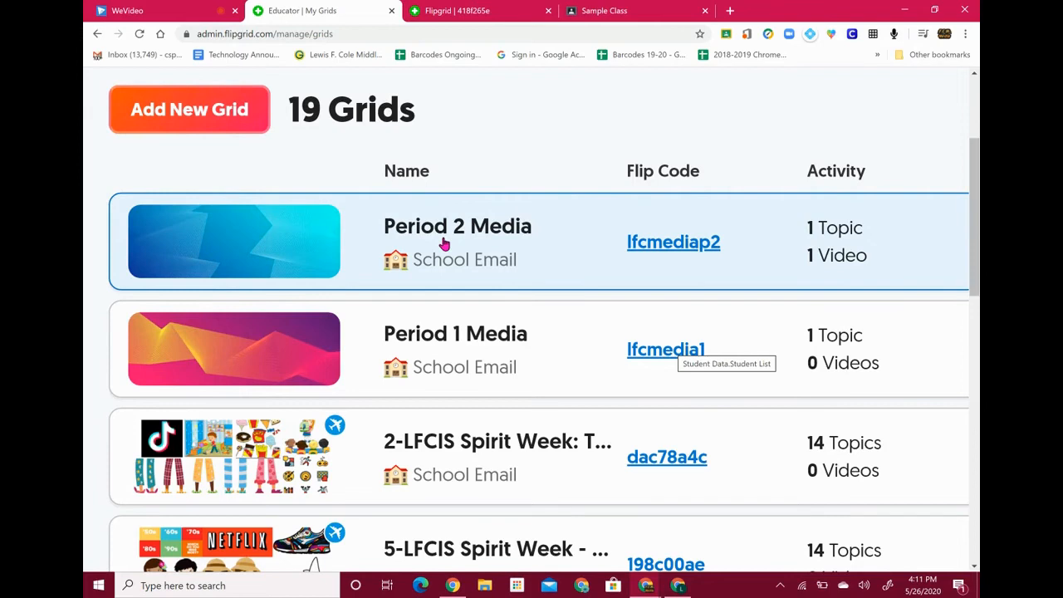
pyautogui.scroll(-4, 444, 243)
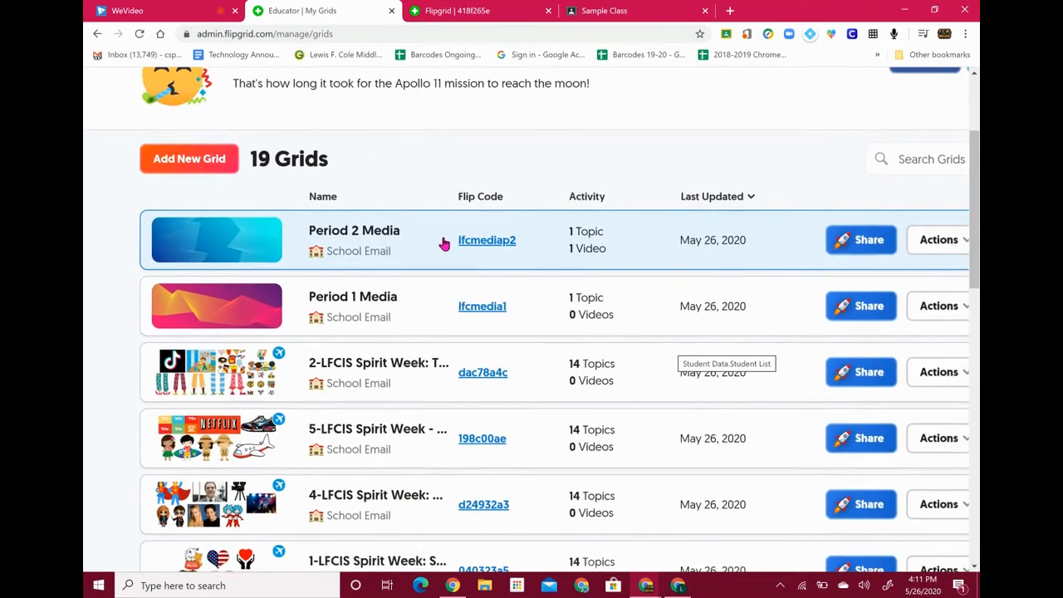
pyautogui.click(363, 238)
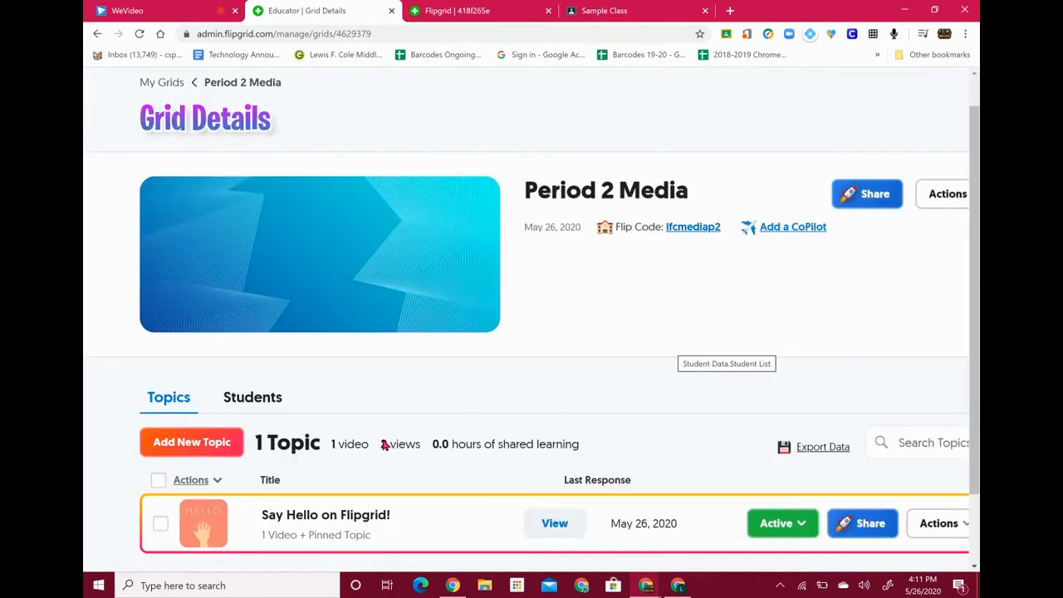
pyautogui.scroll(-2, 413, 449)
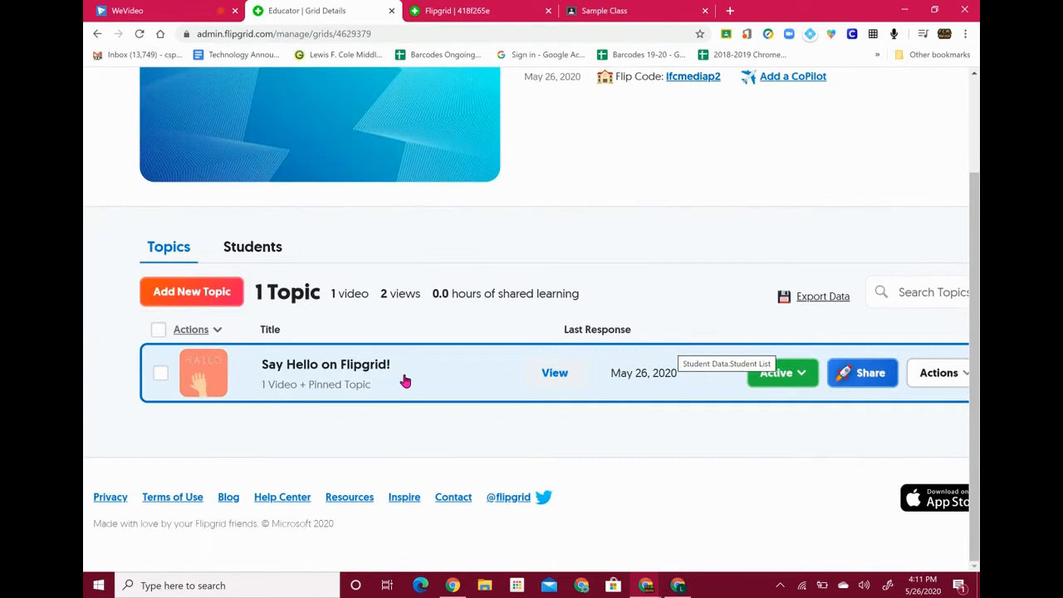
pyautogui.hscroll(2, 875, 404)
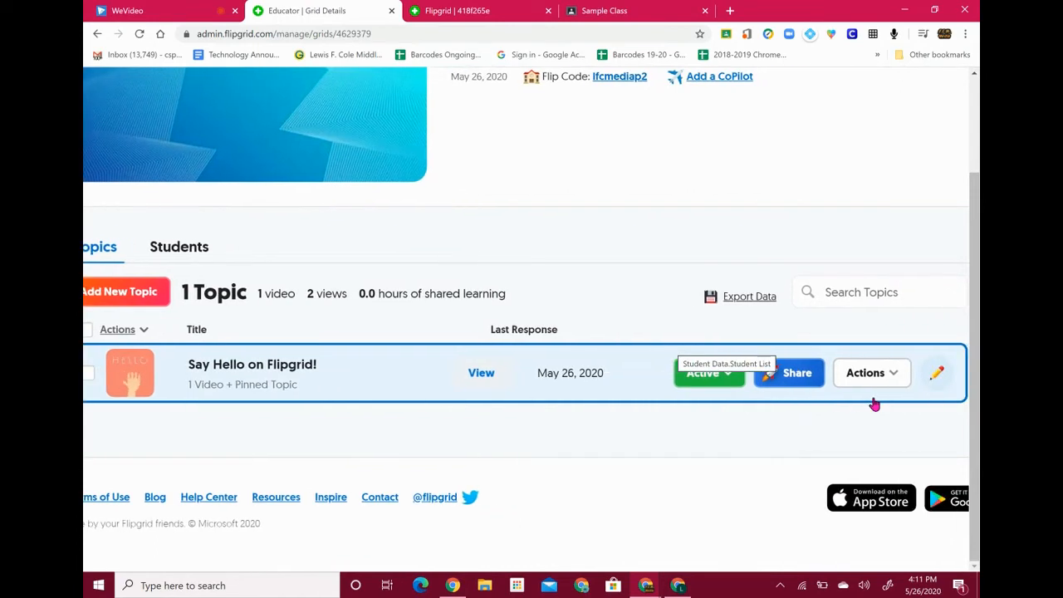
# Open the Say Hello on Flipgrid! topic for editing, leaving recording time at 1 minute 30 seconds
pyautogui.click(937, 375)
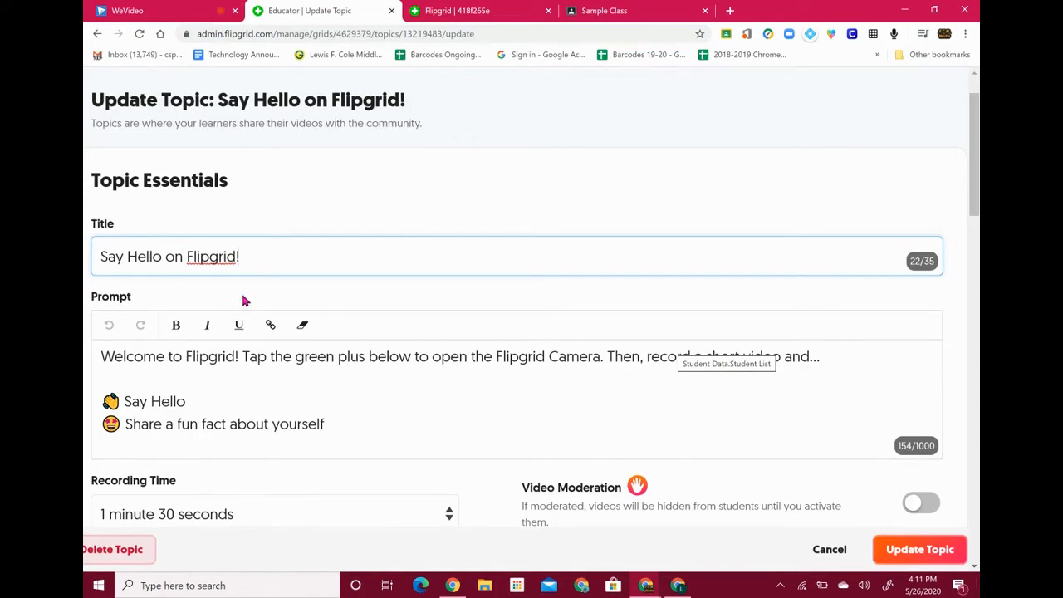
pyautogui.scroll(-2, 240, 333)
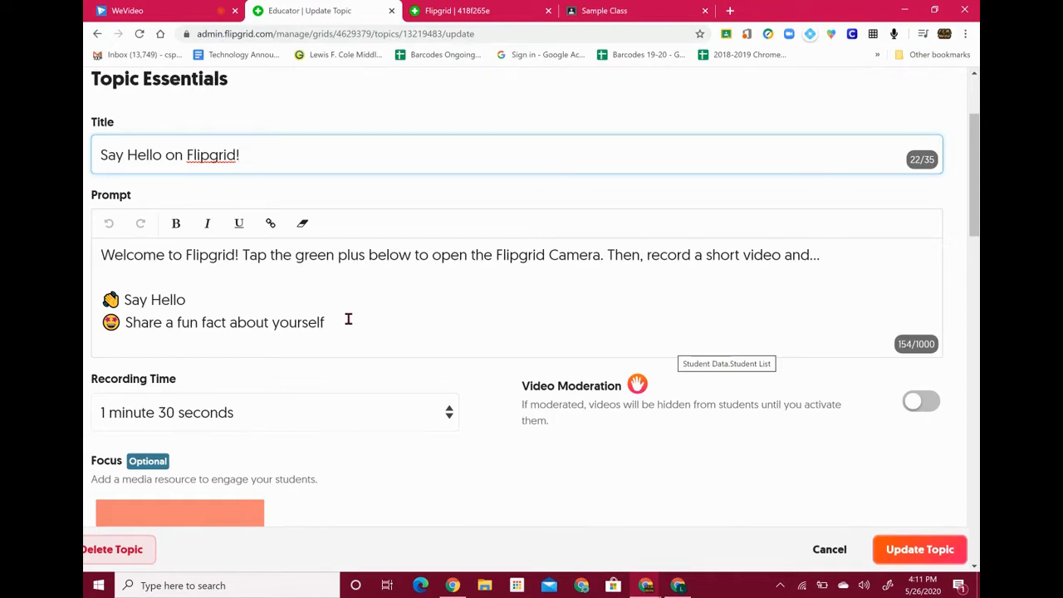
pyautogui.scroll(-2, 348, 319)
pyautogui.hscroll(-1, 348, 319)
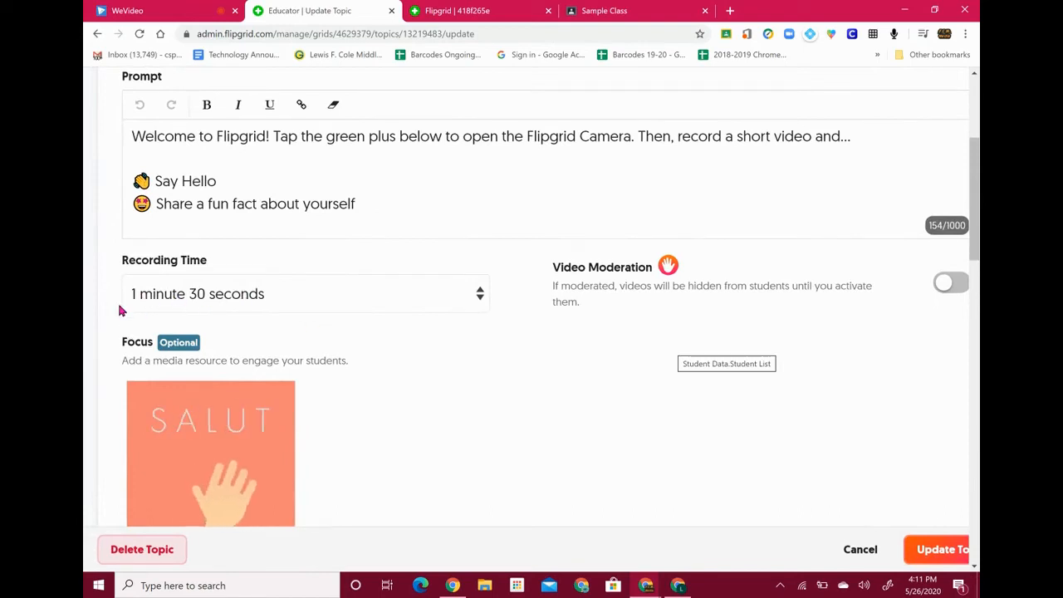
pyautogui.click(403, 295)
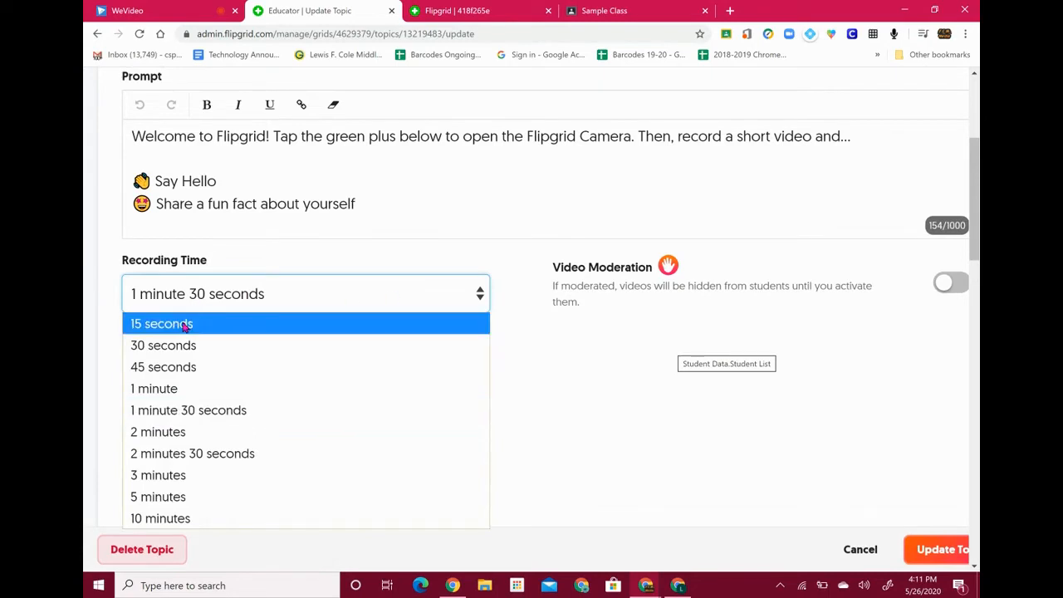
pyautogui.click(378, 212)
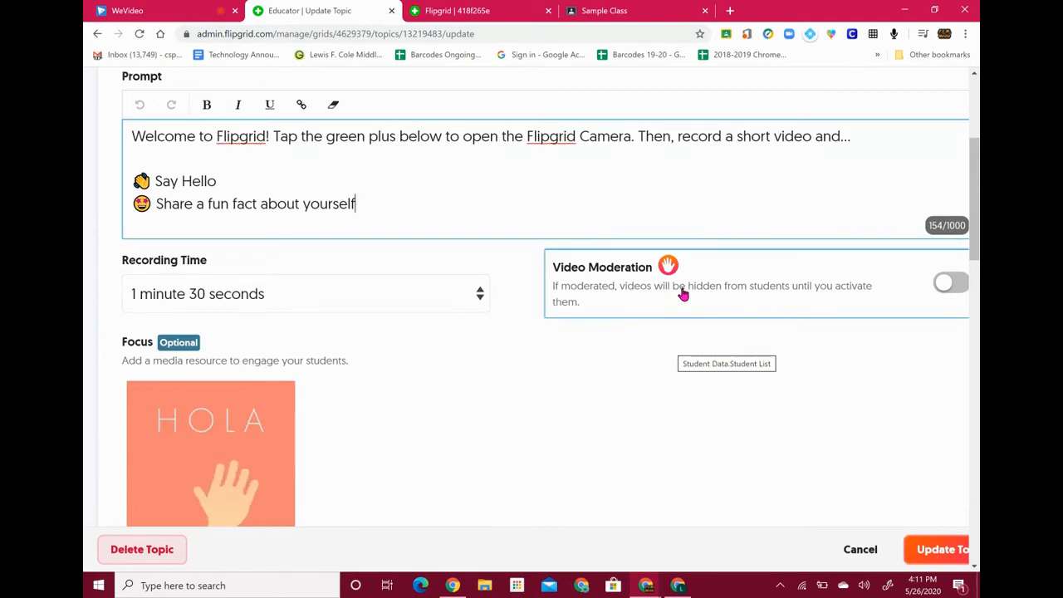
# Turn on Video Moderation for the topic
pyautogui.hscroll(2, 682, 294)
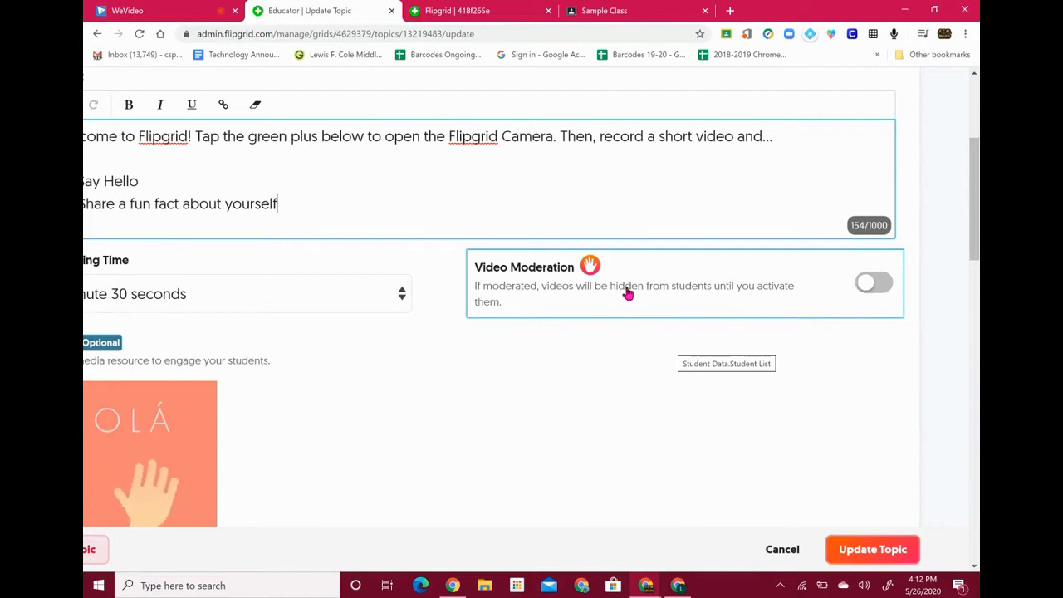
pyautogui.click(882, 284)
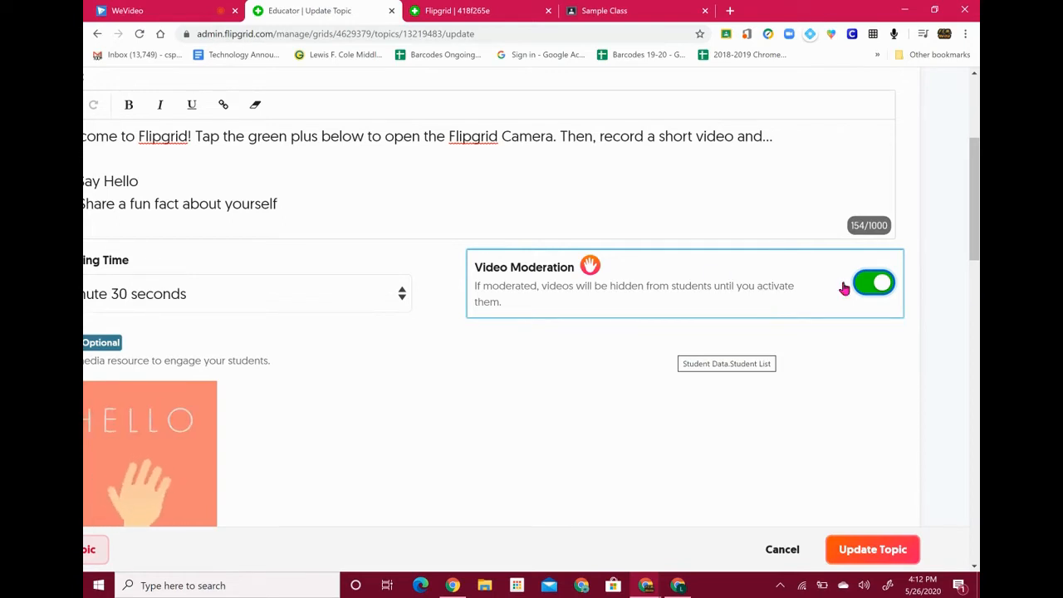
pyautogui.hscroll(-3, 374, 388)
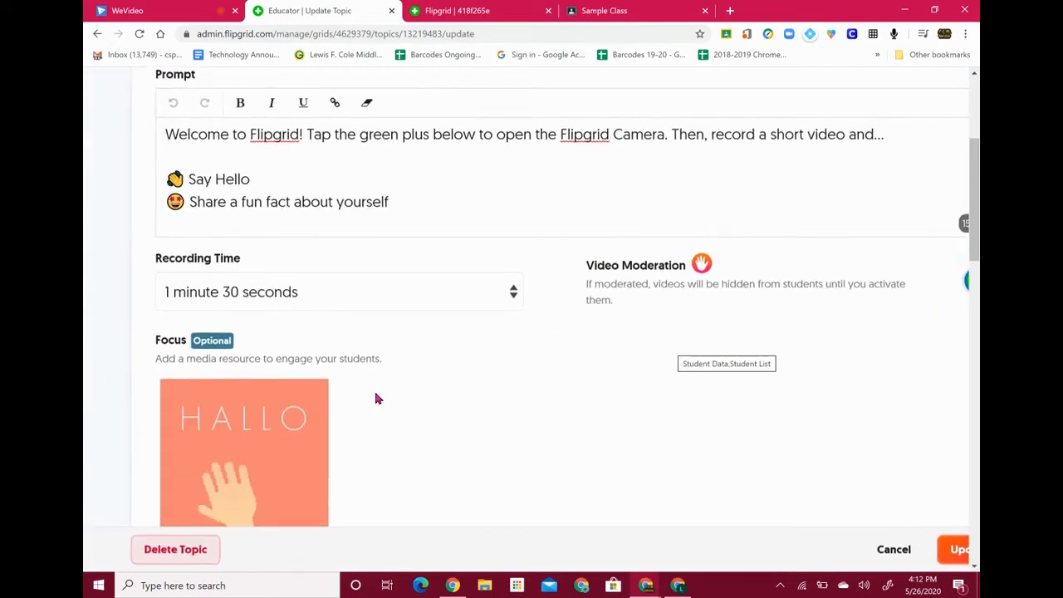
pyautogui.scroll(-2, 375, 399)
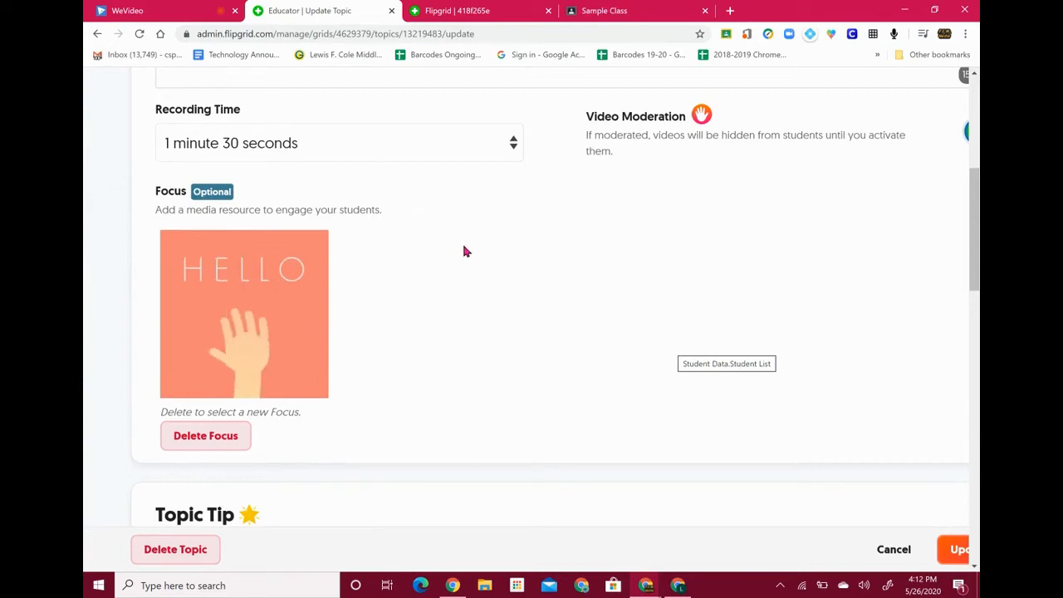
pyautogui.scroll(5, 465, 252)
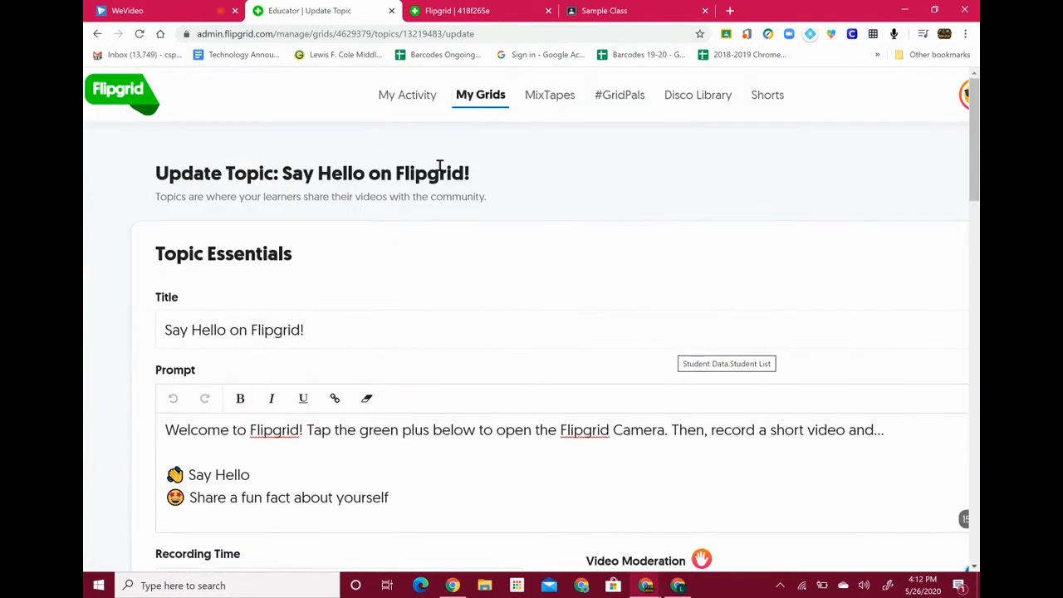
pyautogui.scroll(-5, 428, 270)
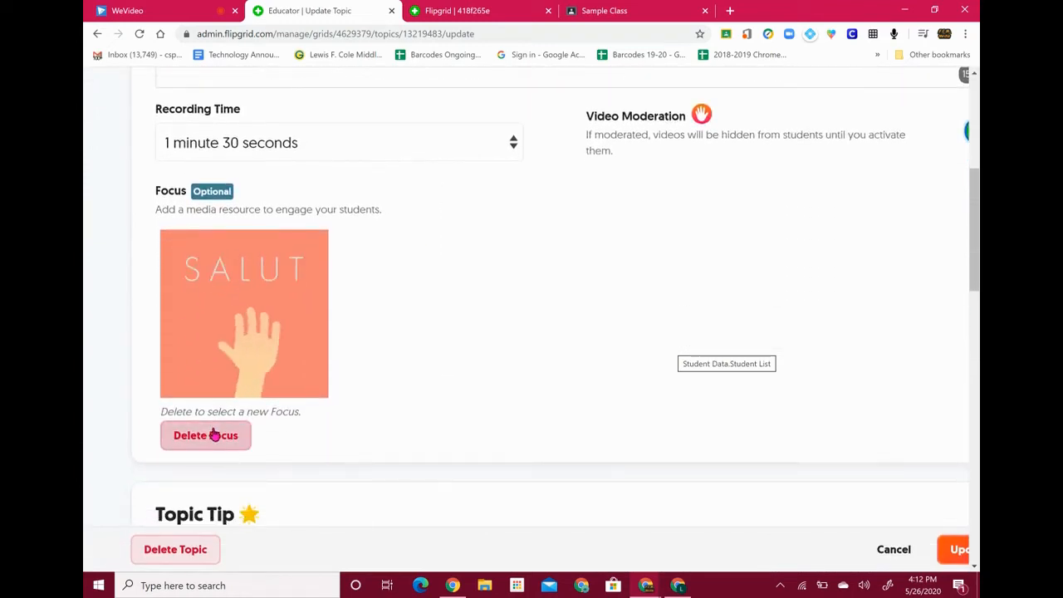
# Delete the topic's current hello focus image and confirm the deletion
pyautogui.click(214, 434)
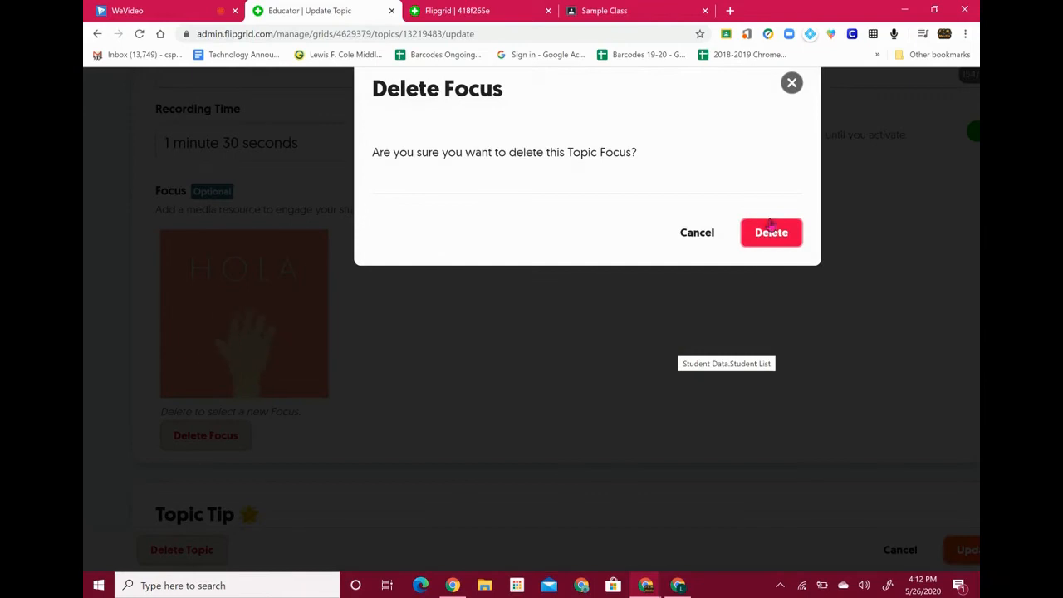
pyautogui.click(771, 234)
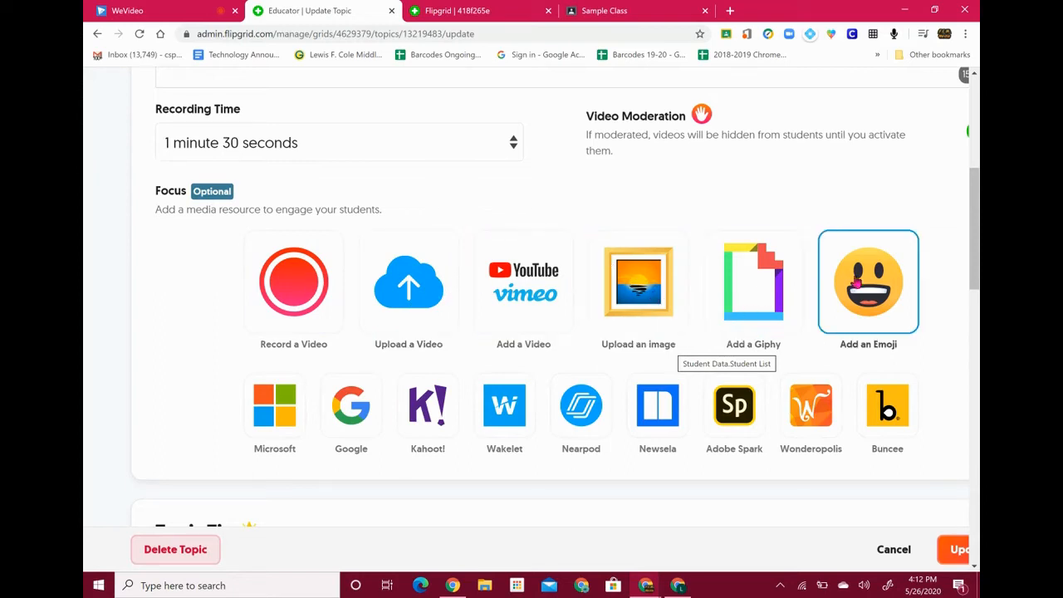
# Search Giphy for 'he' to find hello GIFs for the new focus media
pyautogui.click(744, 325)
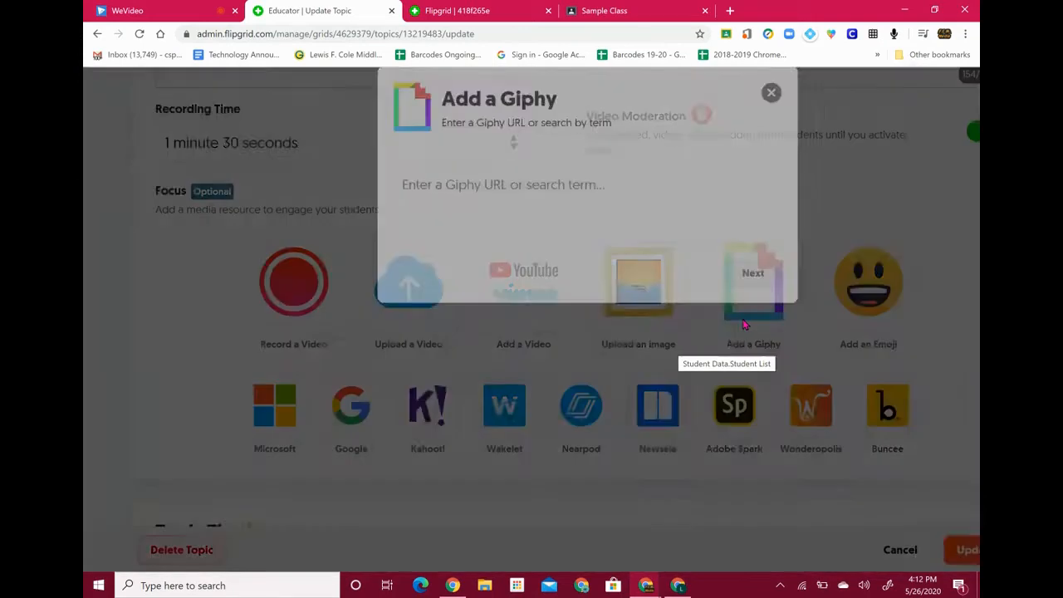
pyautogui.click(515, 185)
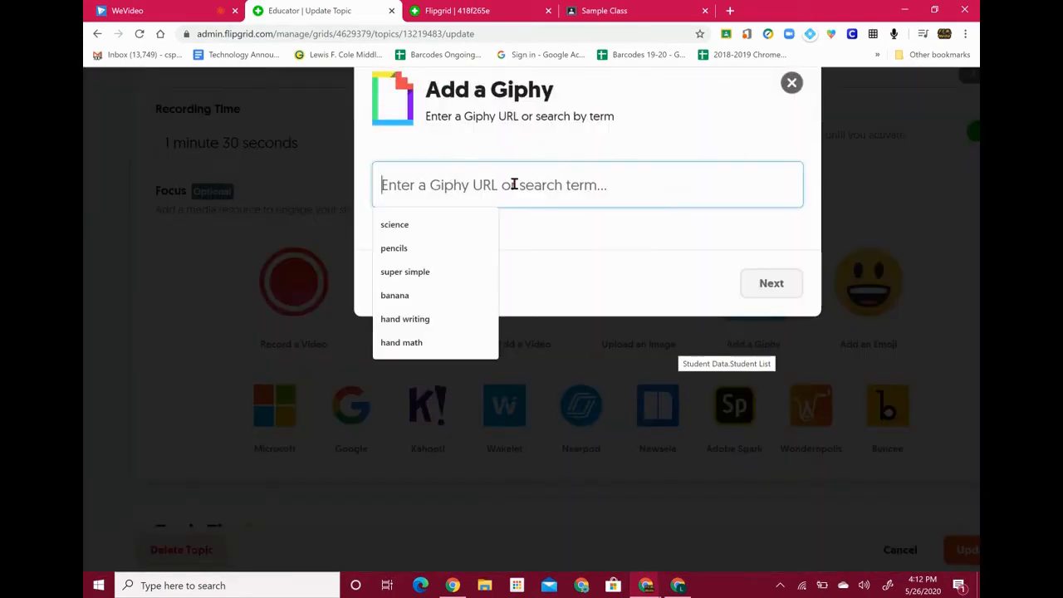
pyautogui.write('he')
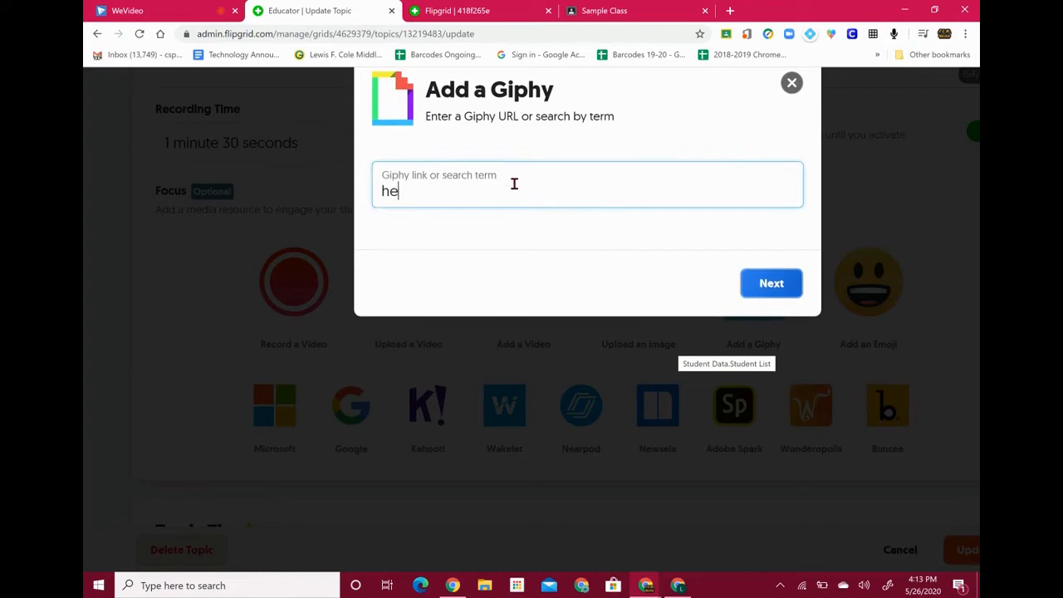
pyautogui.click(782, 287)
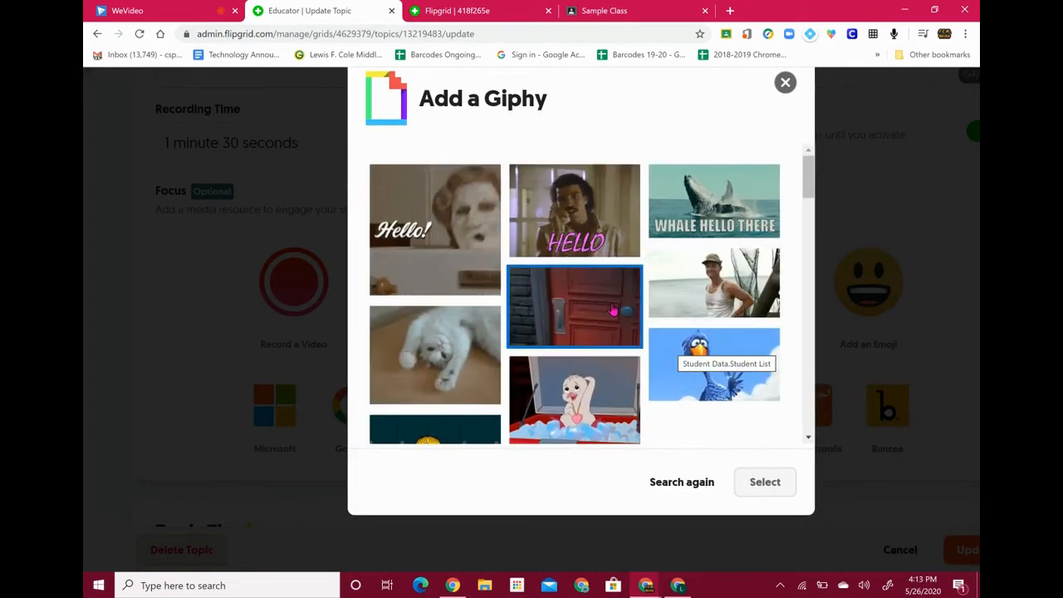
pyautogui.scroll(-2, 613, 310)
pyautogui.scroll(-2, 613, 310)
# Select the red heart hello GIF as the topic's focus media
pyautogui.click(713, 266)
pyautogui.scroll(-2, 698, 310)
pyautogui.scroll(-4, 698, 309)
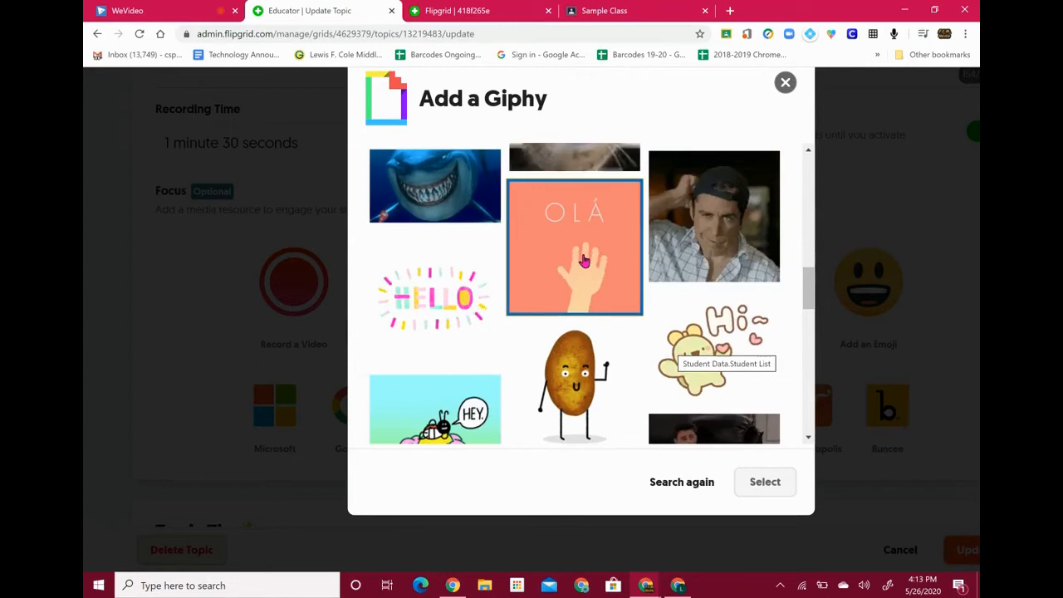
pyautogui.click(584, 261)
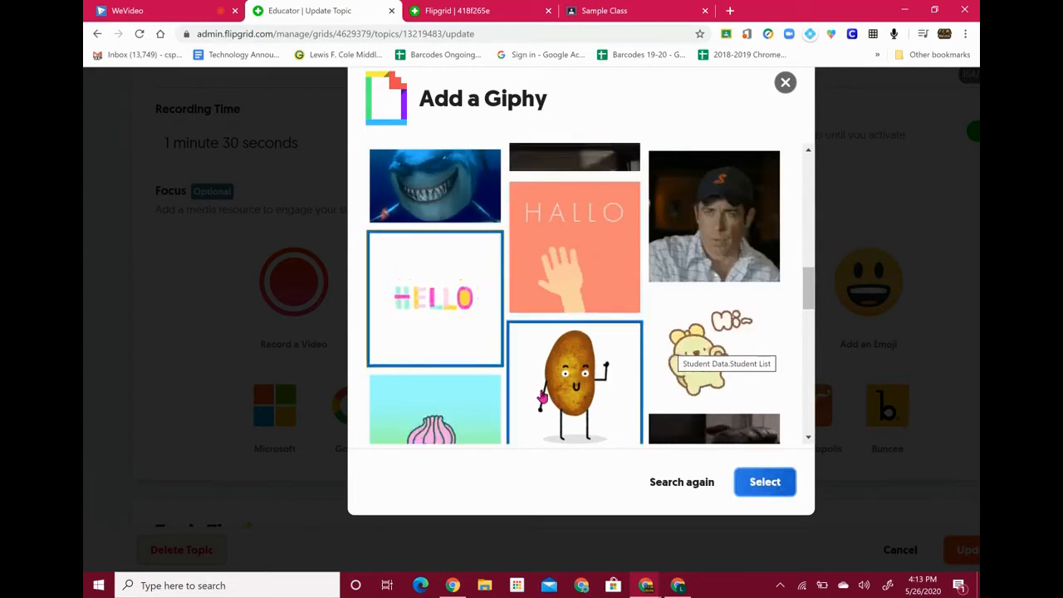
pyautogui.scroll(-1, 573, 274)
pyautogui.click(447, 339)
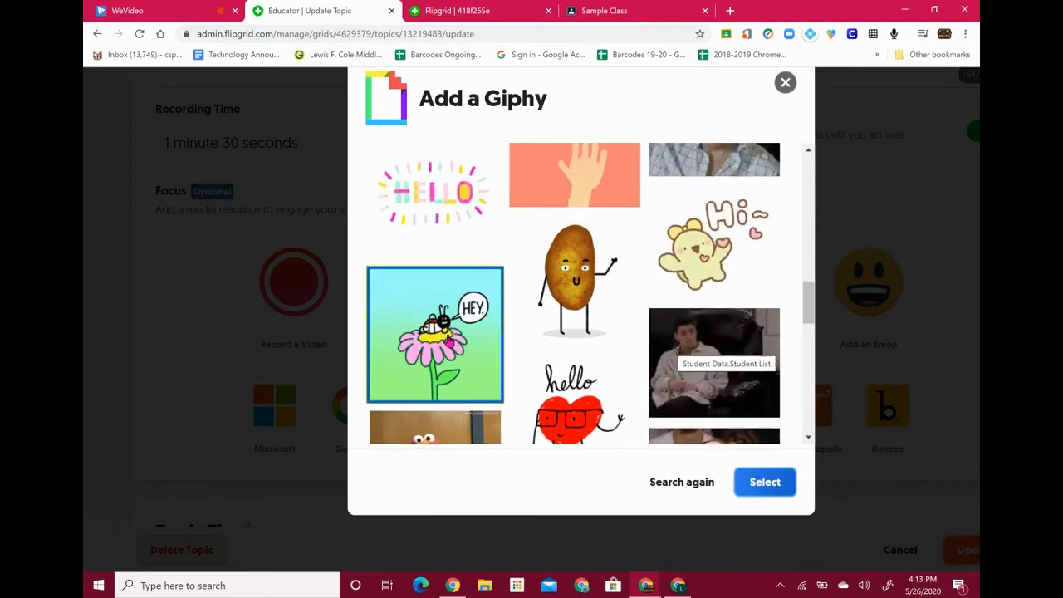
pyautogui.click(567, 395)
pyautogui.scroll(-2, 567, 394)
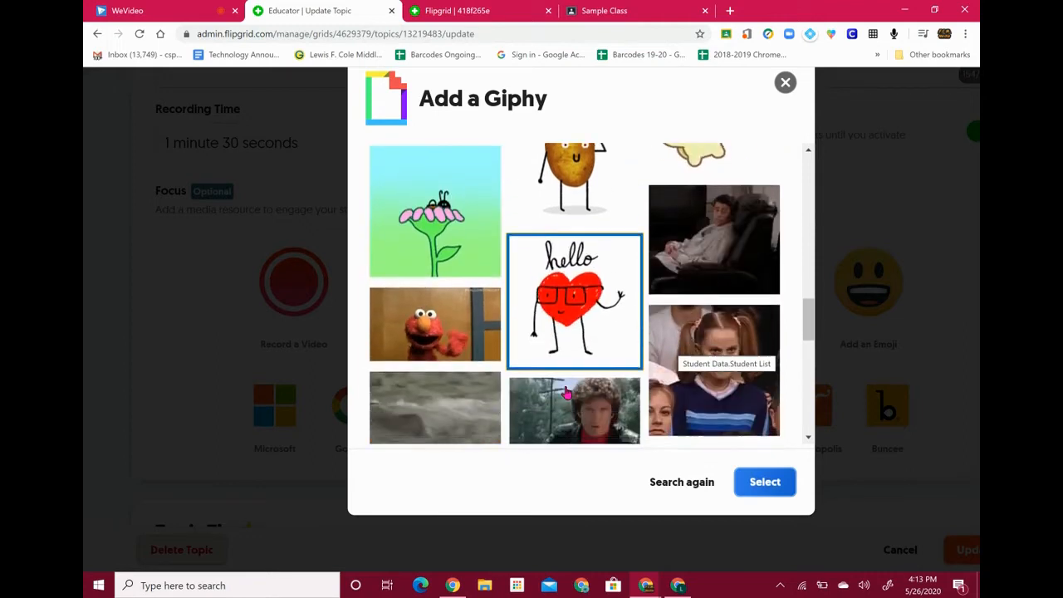
pyautogui.click(776, 488)
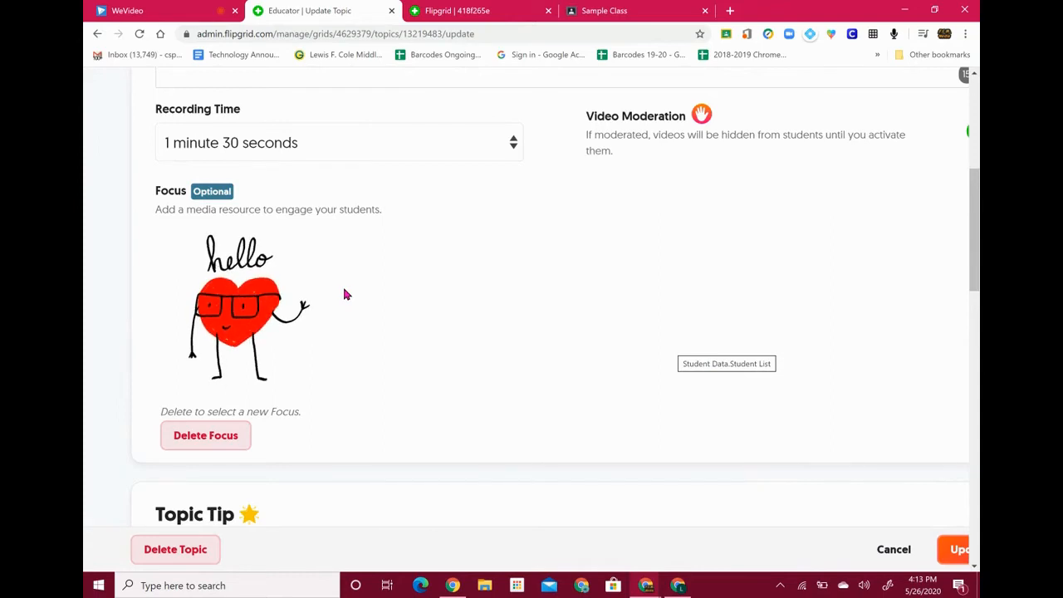
pyautogui.scroll(-3, 347, 294)
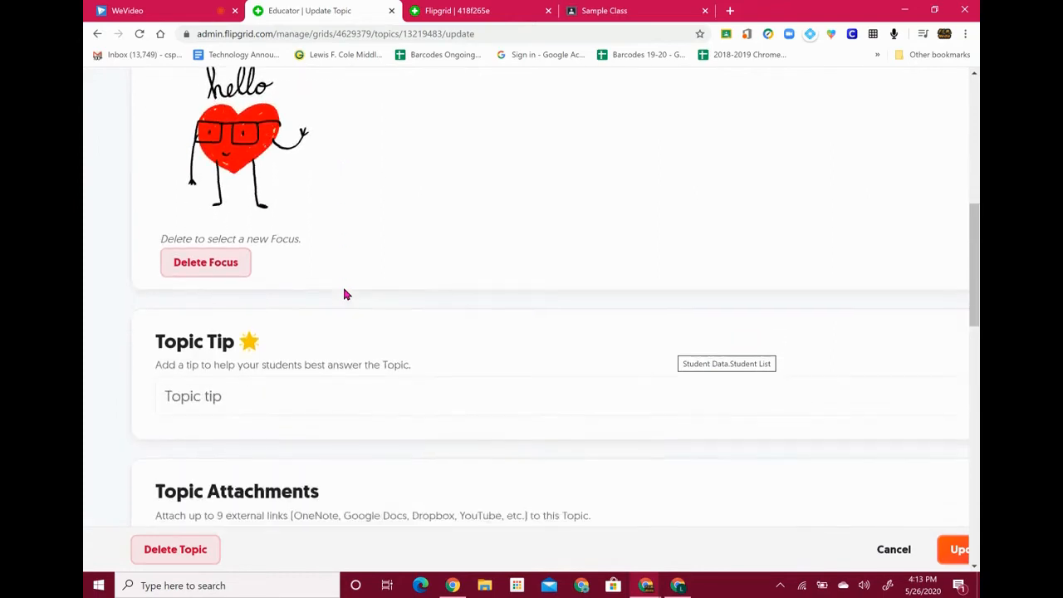
pyautogui.click(248, 372)
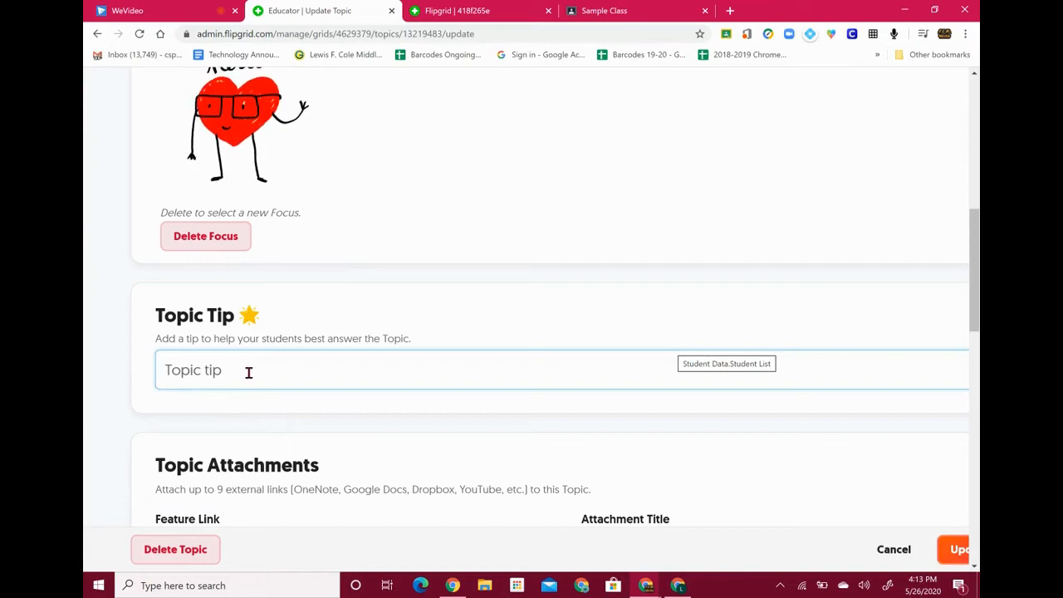
pyautogui.scroll(-2, 248, 373)
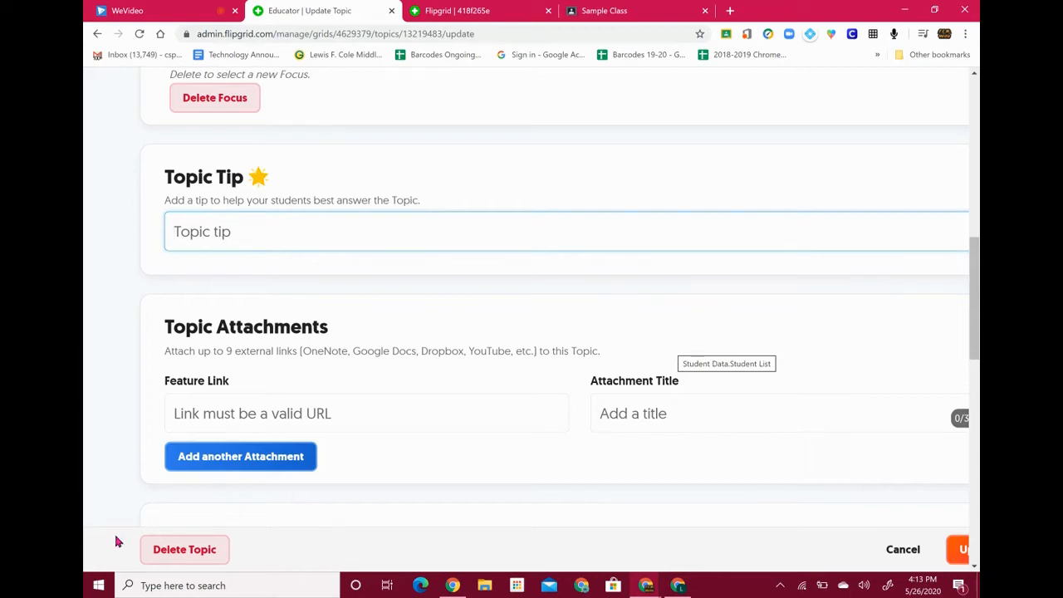
pyautogui.scroll(-3, 399, 456)
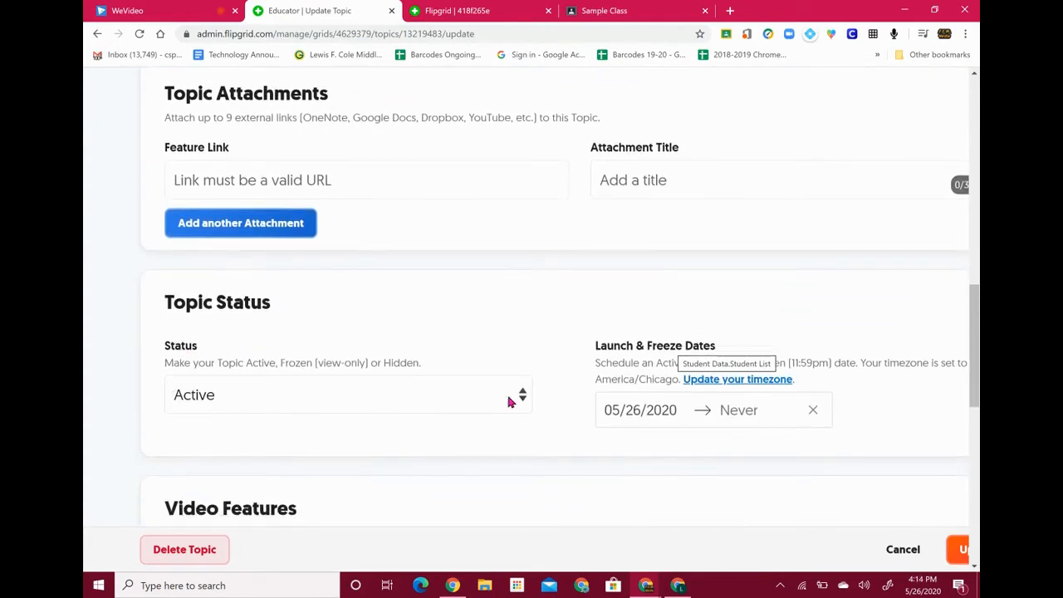
pyautogui.click(344, 411)
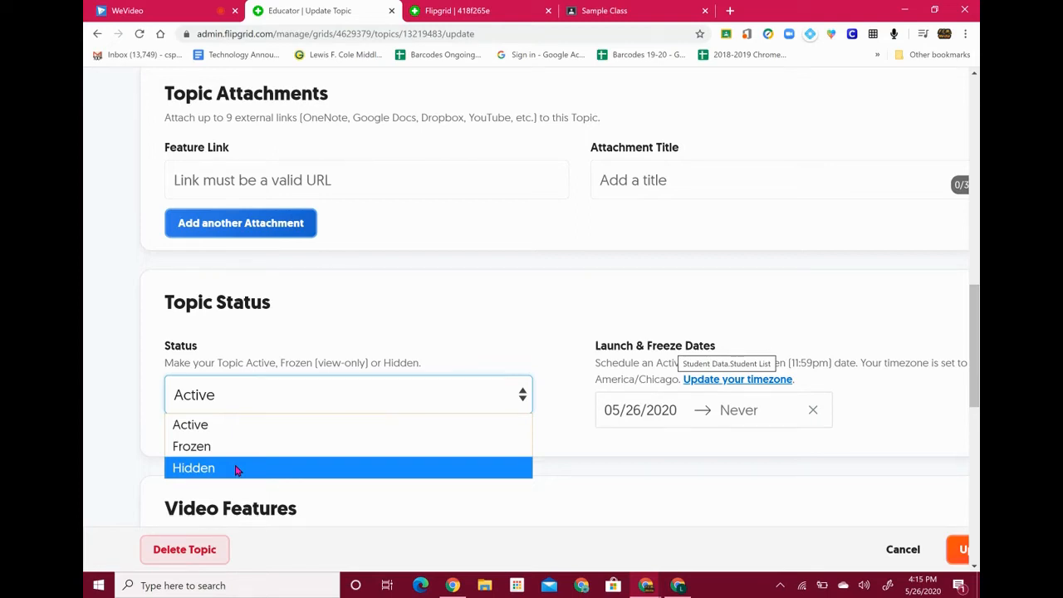
pyautogui.click(245, 432)
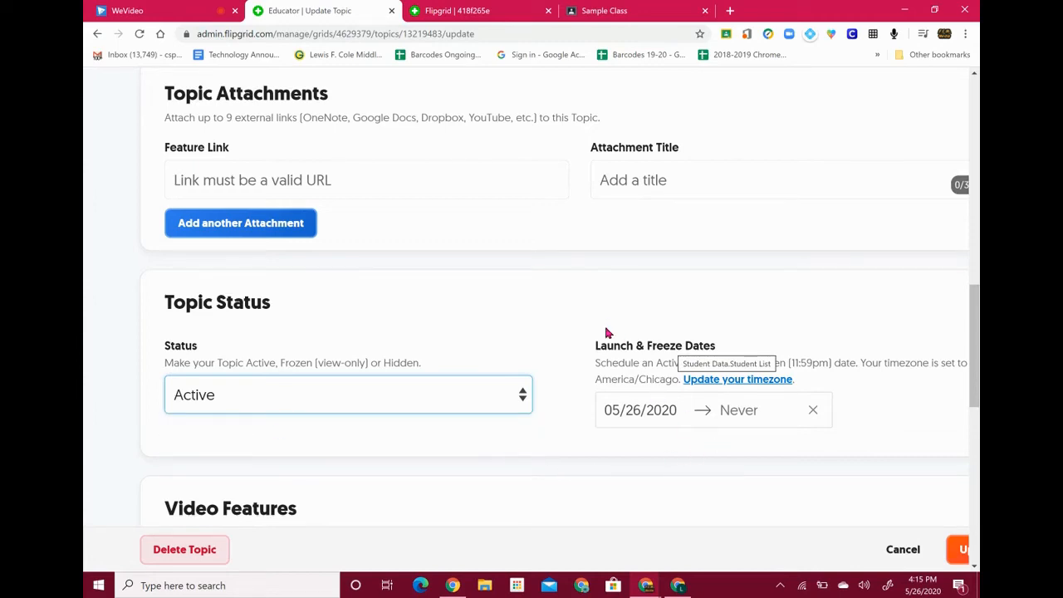
pyautogui.scroll(-2, 748, 342)
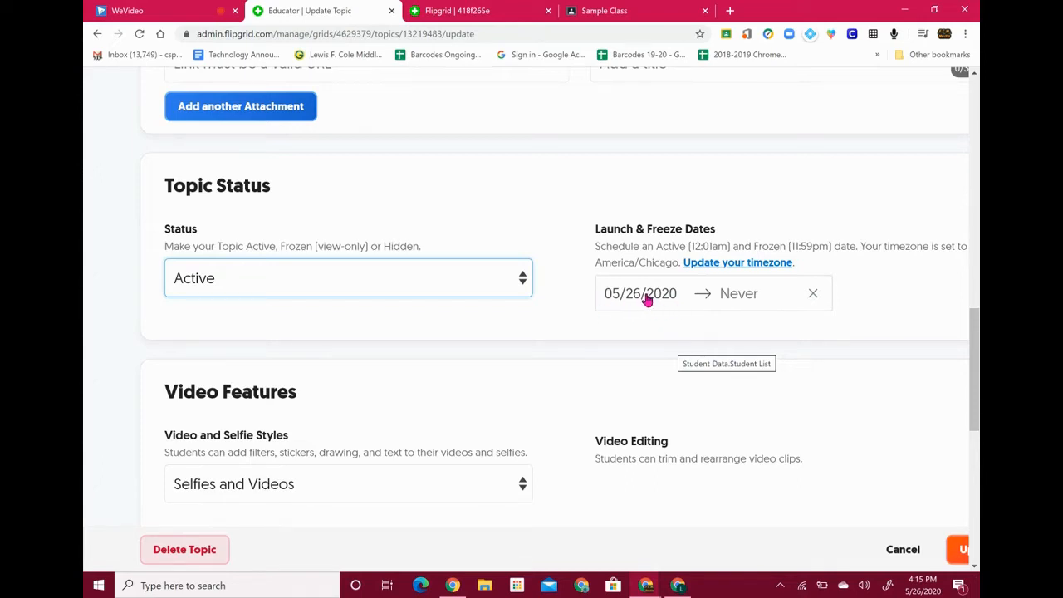
pyautogui.click(748, 293)
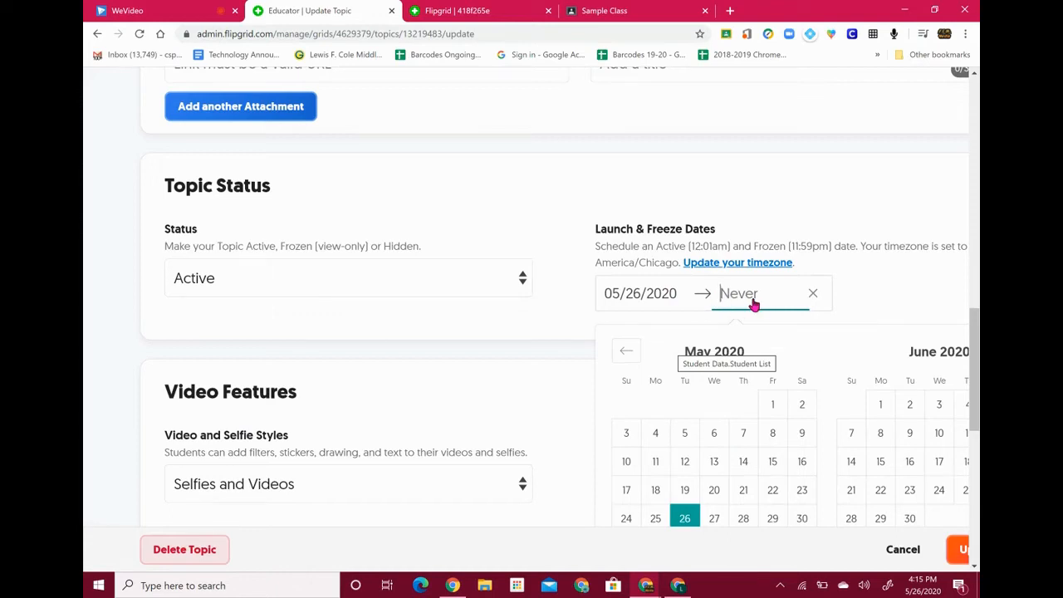
pyautogui.click(757, 223)
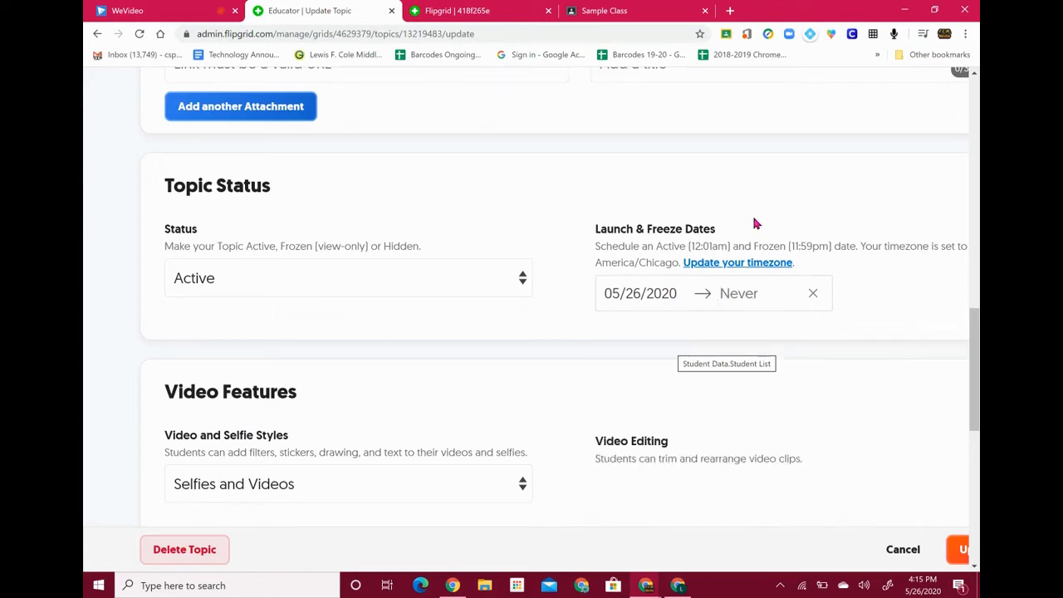
# Change the account time zone to Eastern Time (US & Canada) and save the profile
pyautogui.click(747, 269)
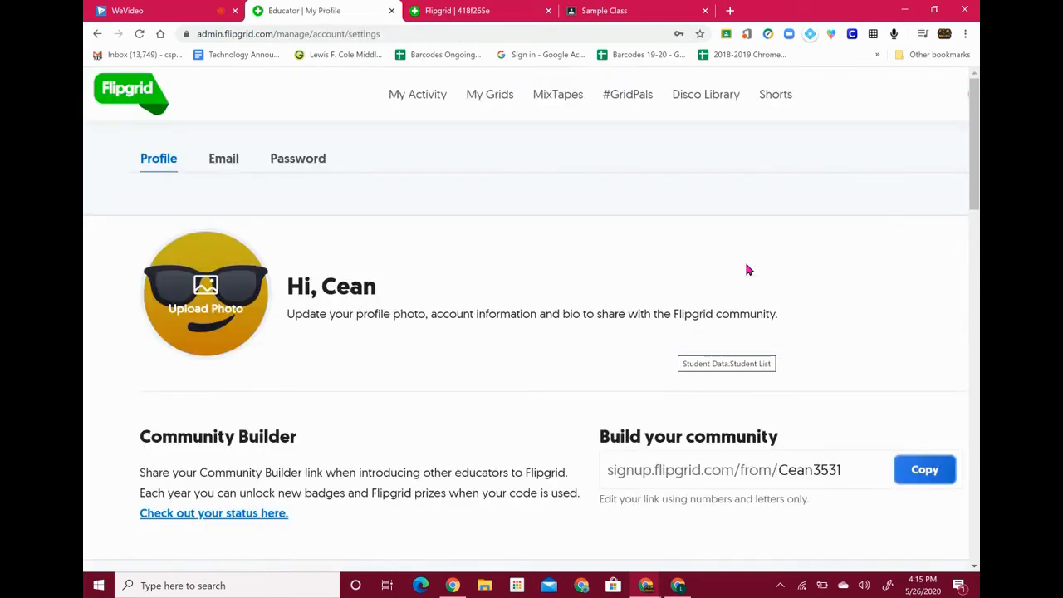
pyautogui.scroll(-9, 510, 382)
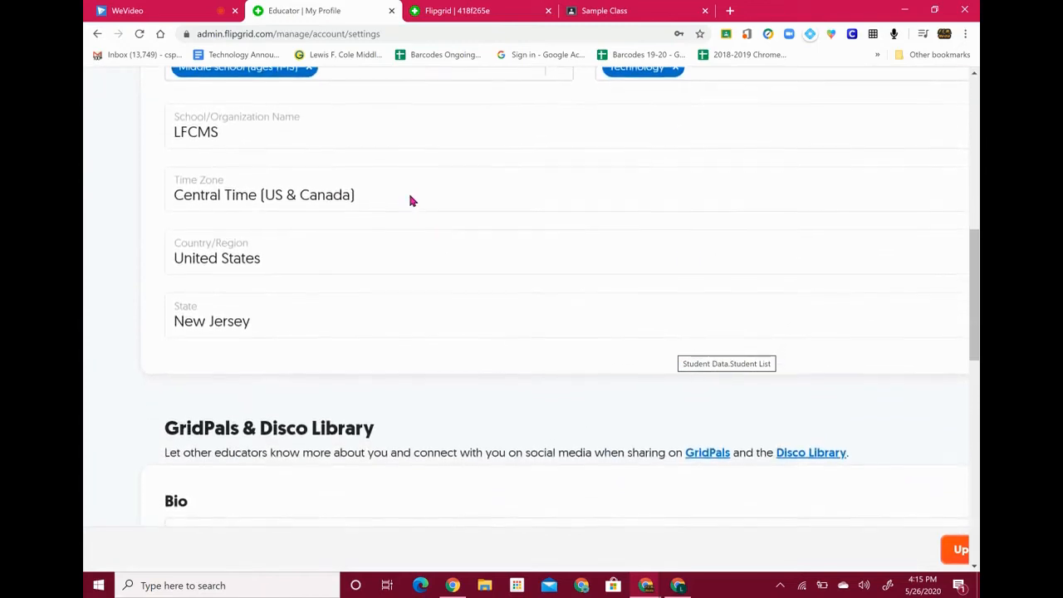
pyautogui.click(405, 198)
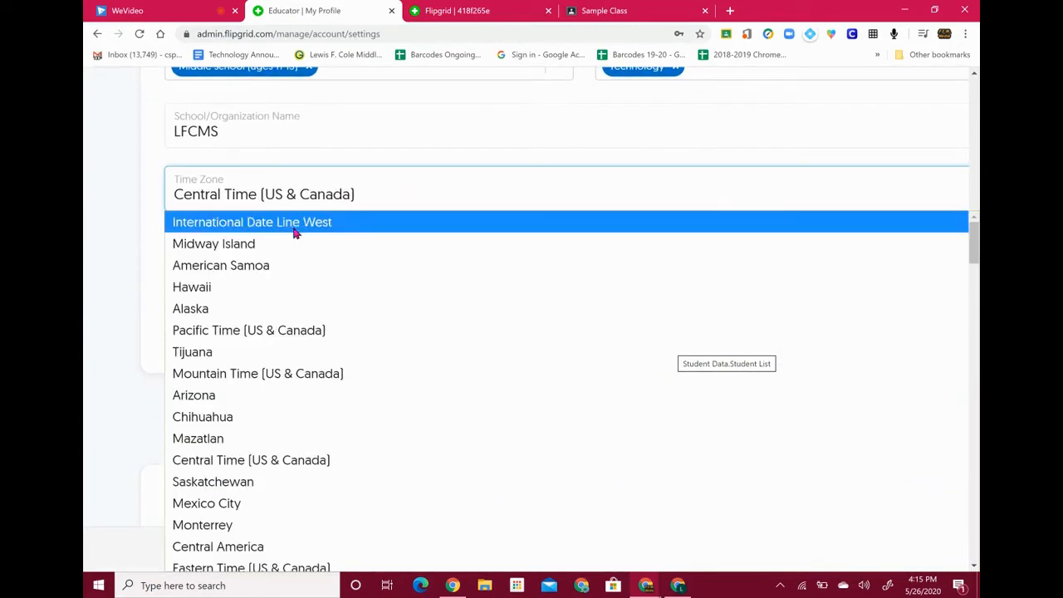
pyautogui.scroll(-2, 264, 446)
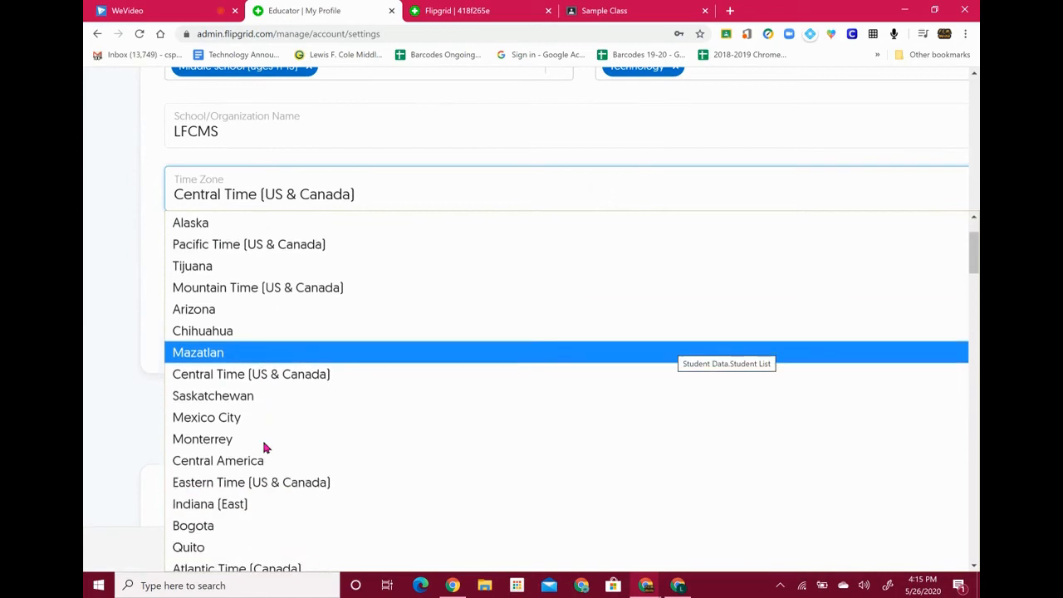
pyautogui.click(280, 482)
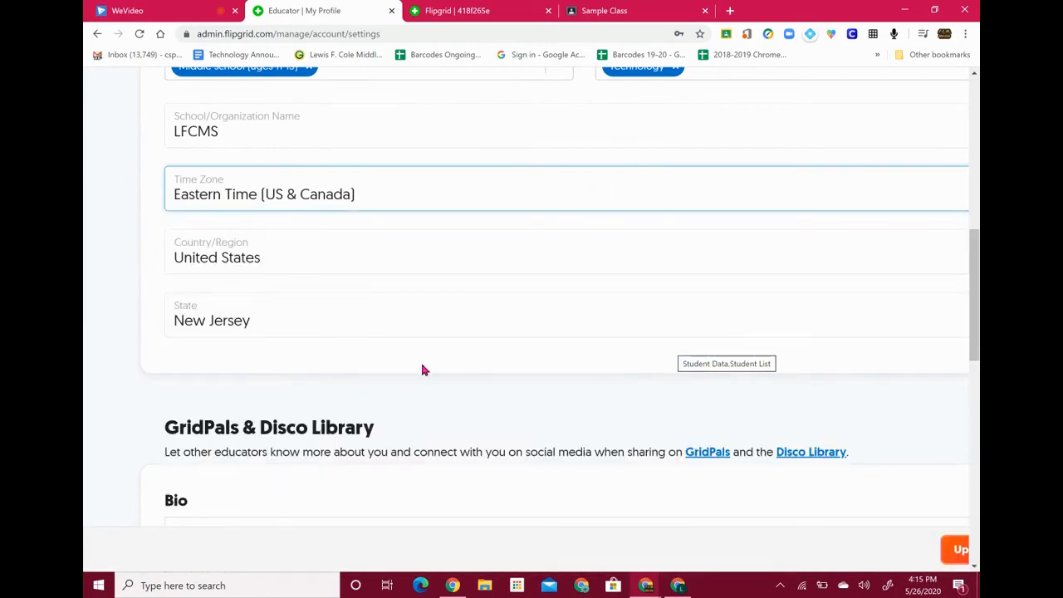
pyautogui.scroll(-10, 422, 370)
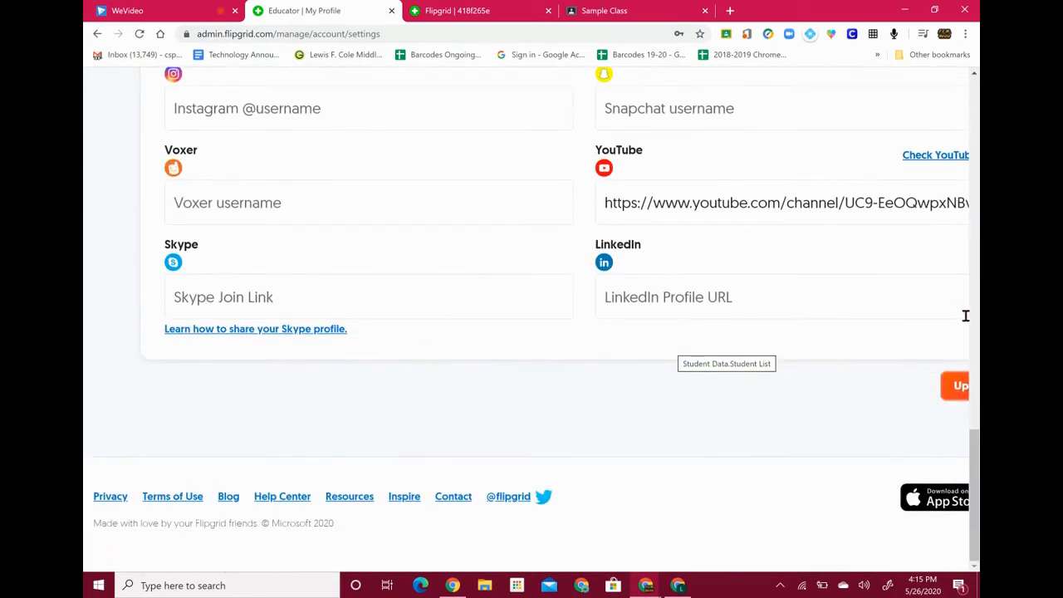
pyautogui.click(957, 388)
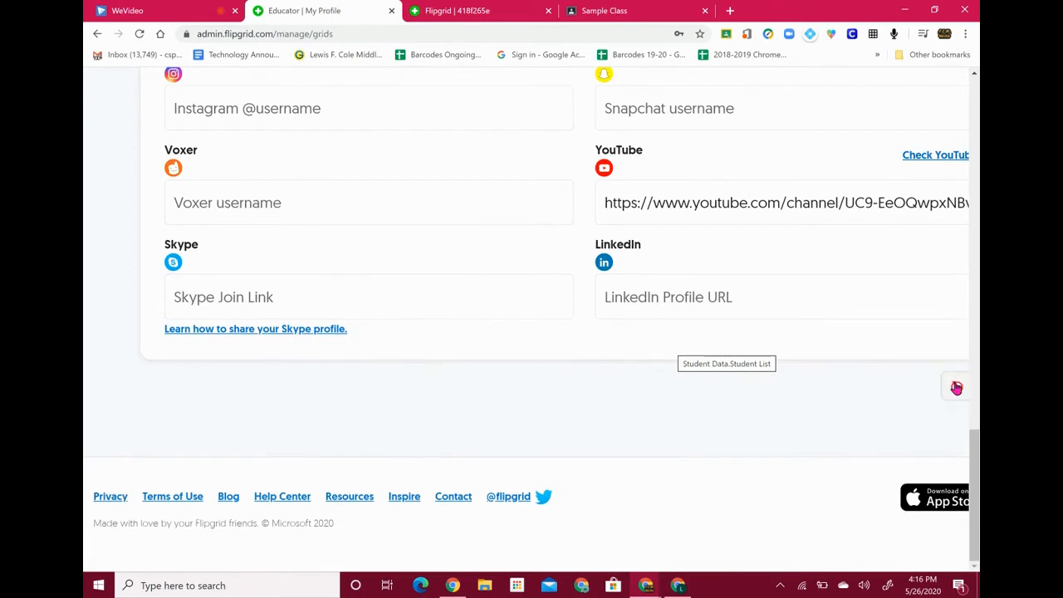
pyautogui.scroll(-2, 671, 242)
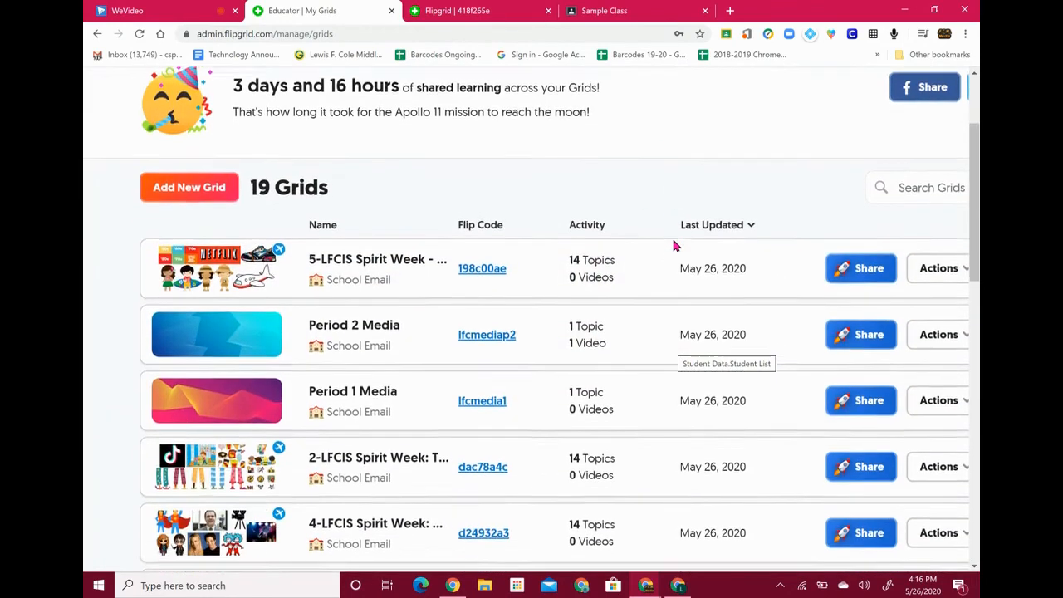
# Reopen the Period 2 Media grid's Say Hello on Flipgrid! topic for editing at Video Features
pyautogui.click(352, 302)
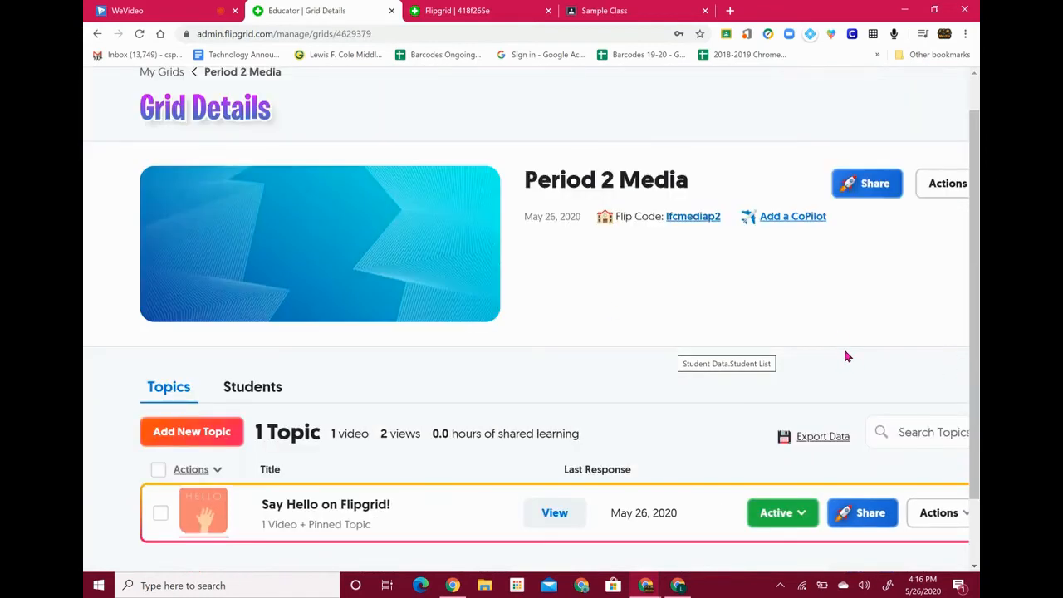
pyautogui.scroll(-2, 843, 345)
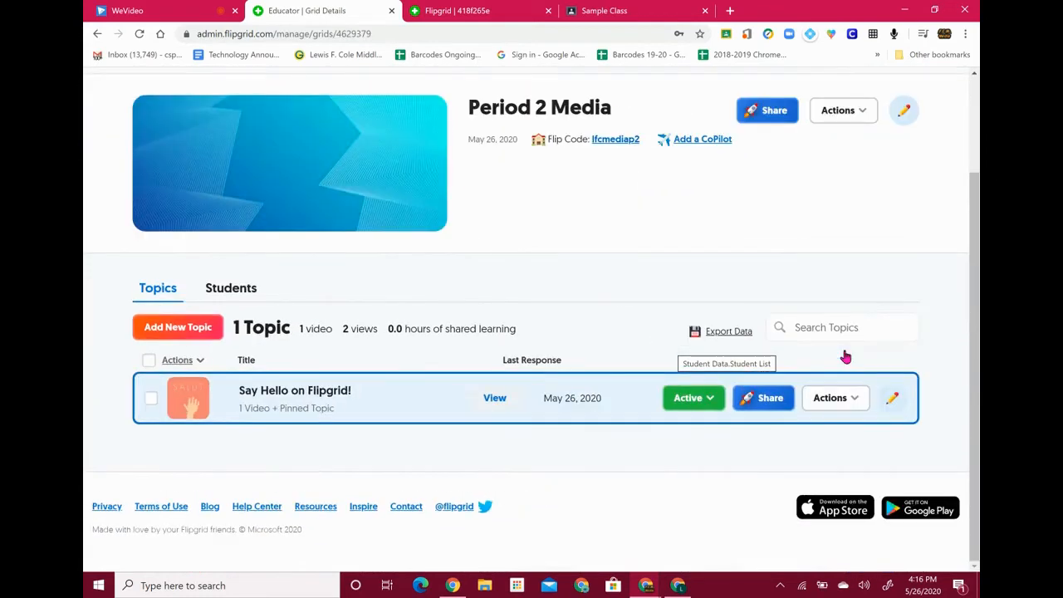
pyautogui.click(891, 398)
pyautogui.scroll(-10, 604, 349)
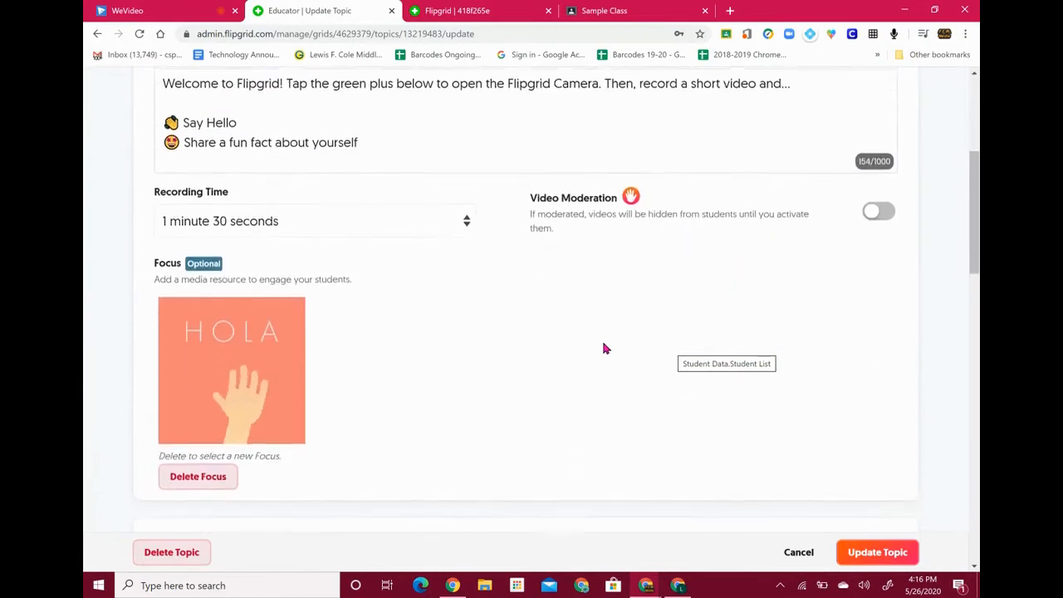
pyautogui.scroll(-5, 604, 349)
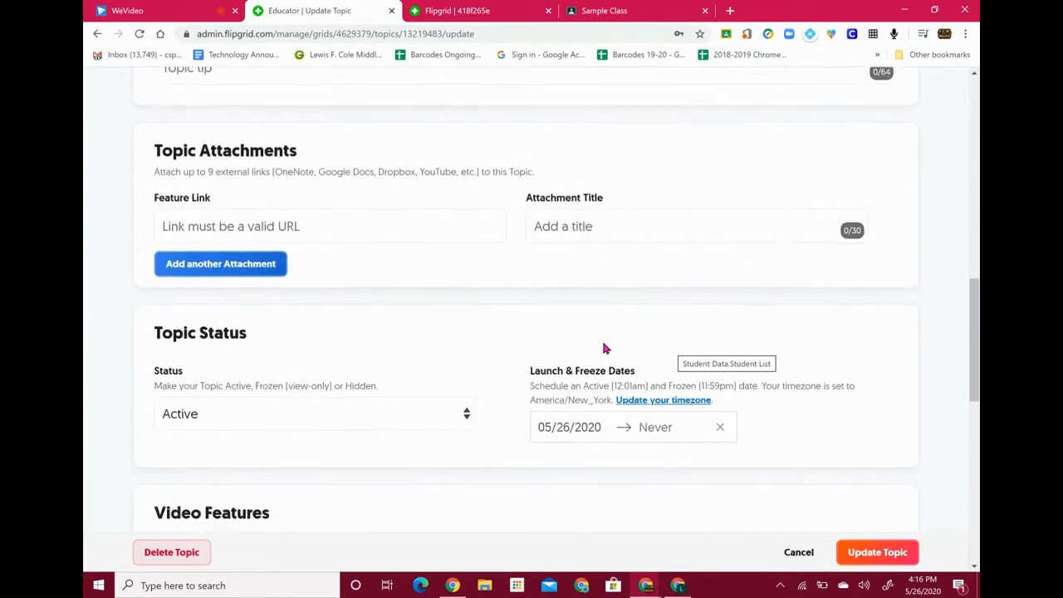
pyautogui.scroll(-1, 604, 349)
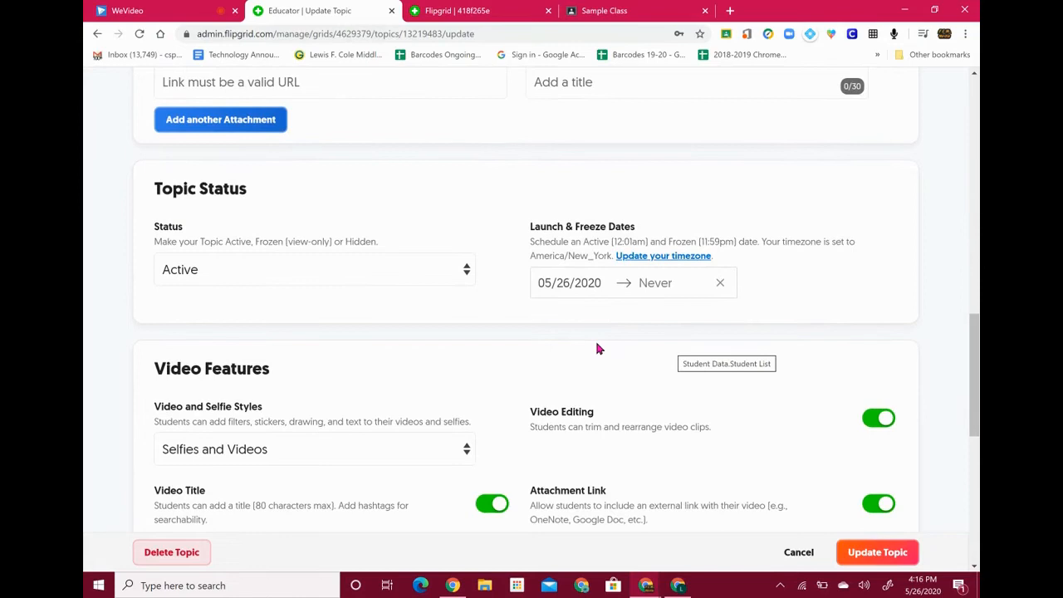
pyautogui.scroll(-2, 366, 359)
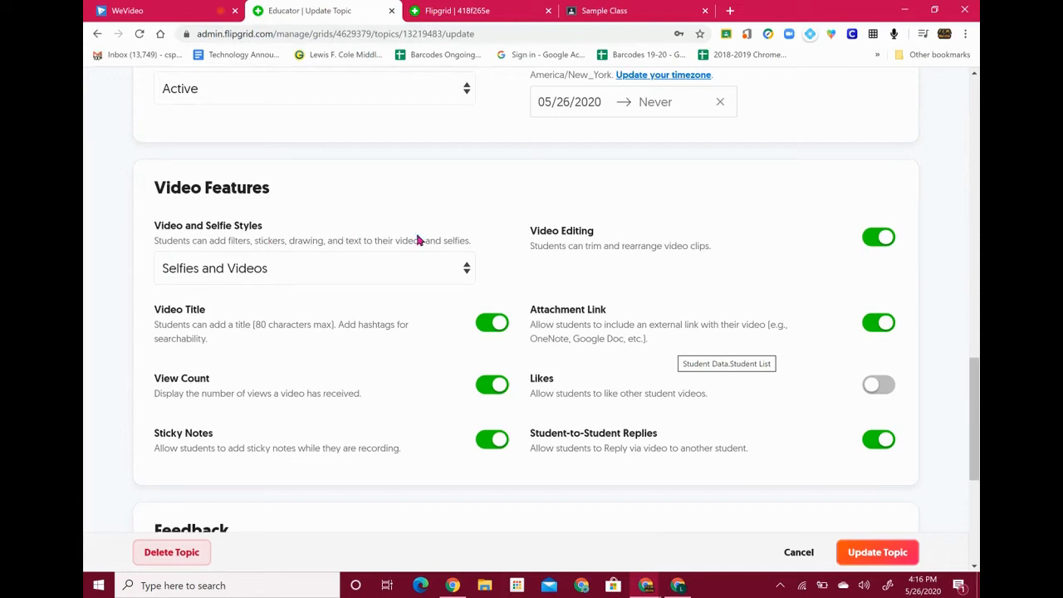
# Keep Selfies and Videos as the video style and switch View Count off
pyautogui.click(295, 275)
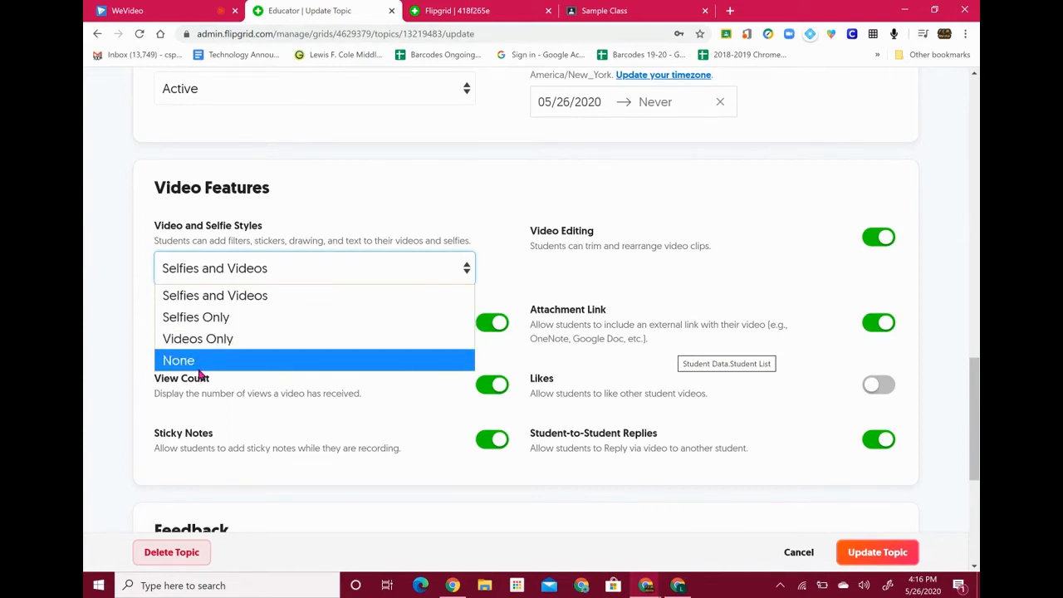
pyautogui.click(236, 297)
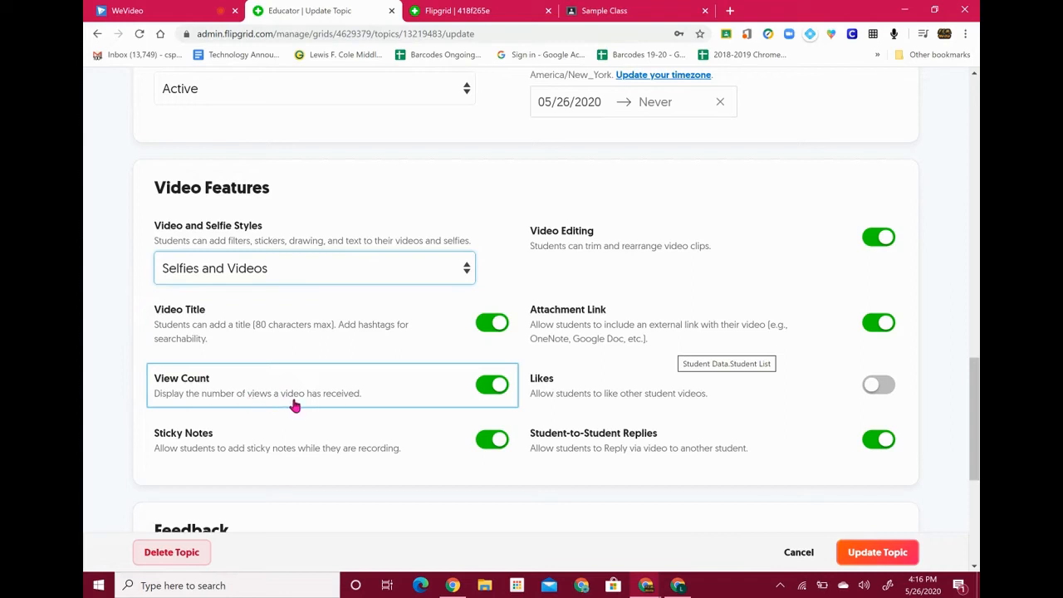
pyautogui.click(490, 385)
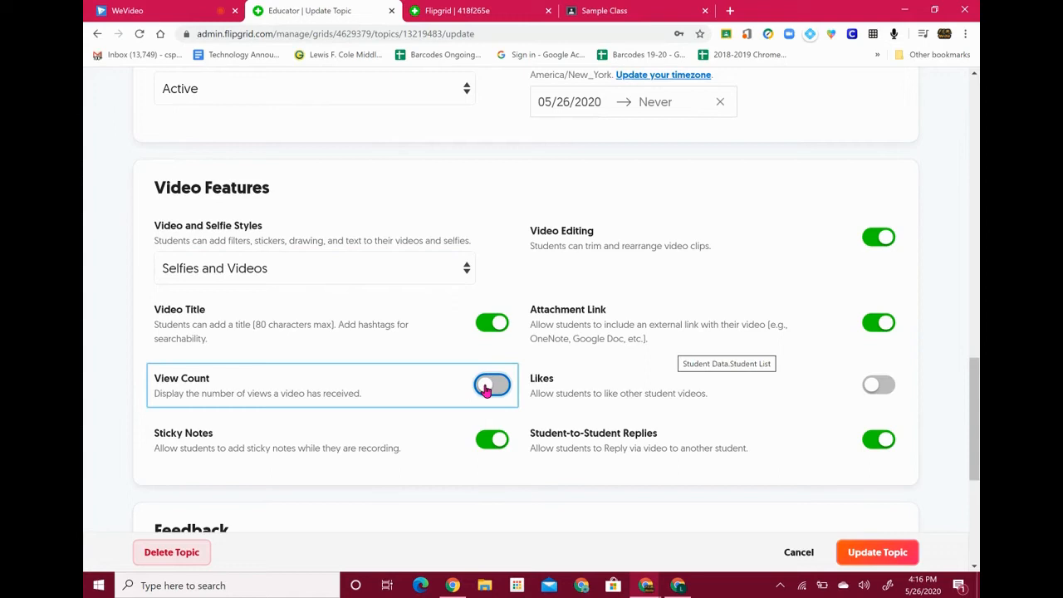
pyautogui.click(497, 385)
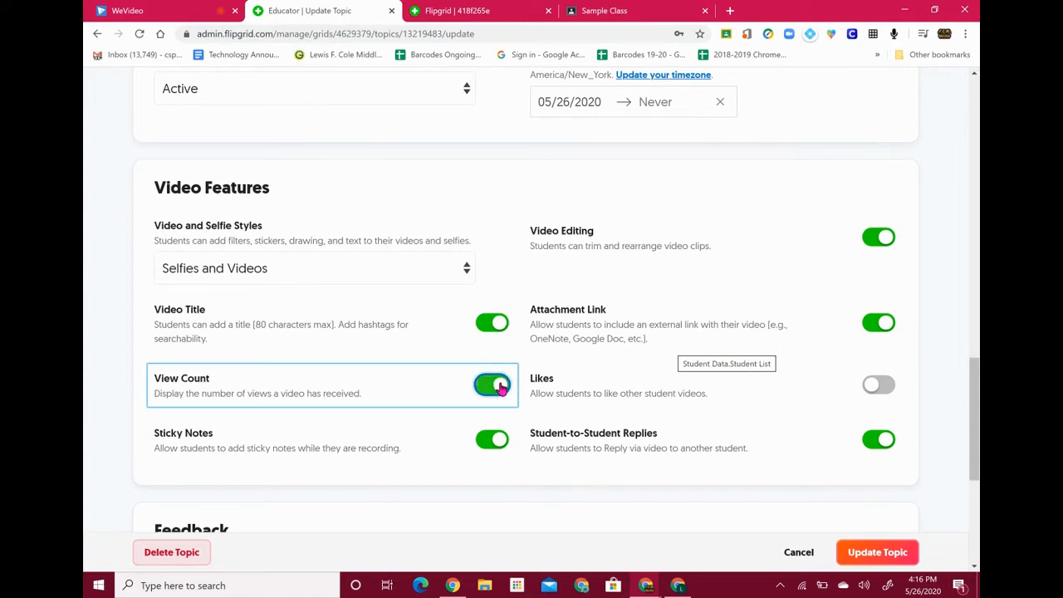
pyautogui.click(492, 387)
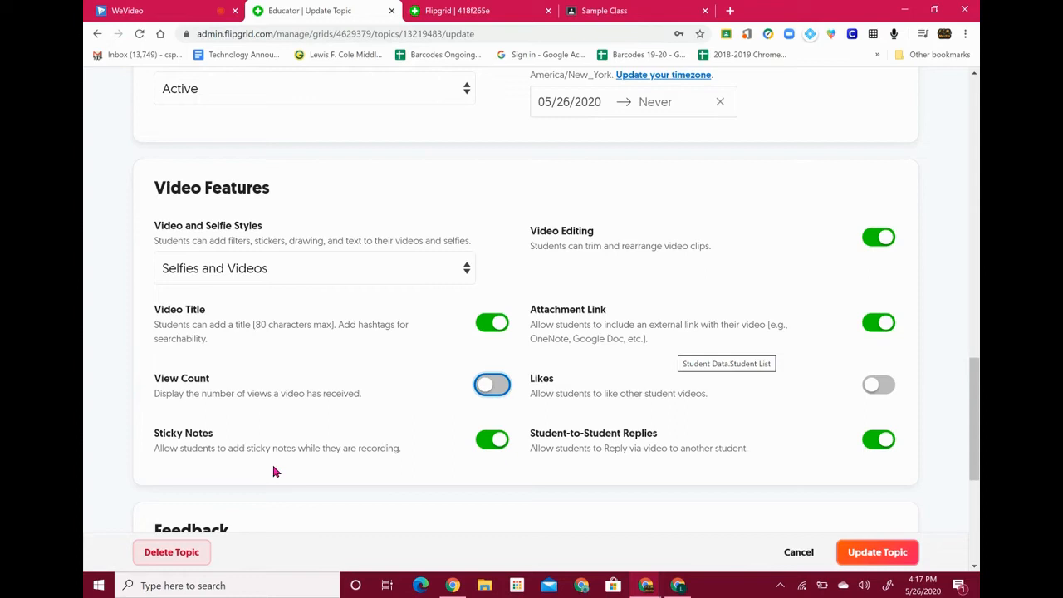
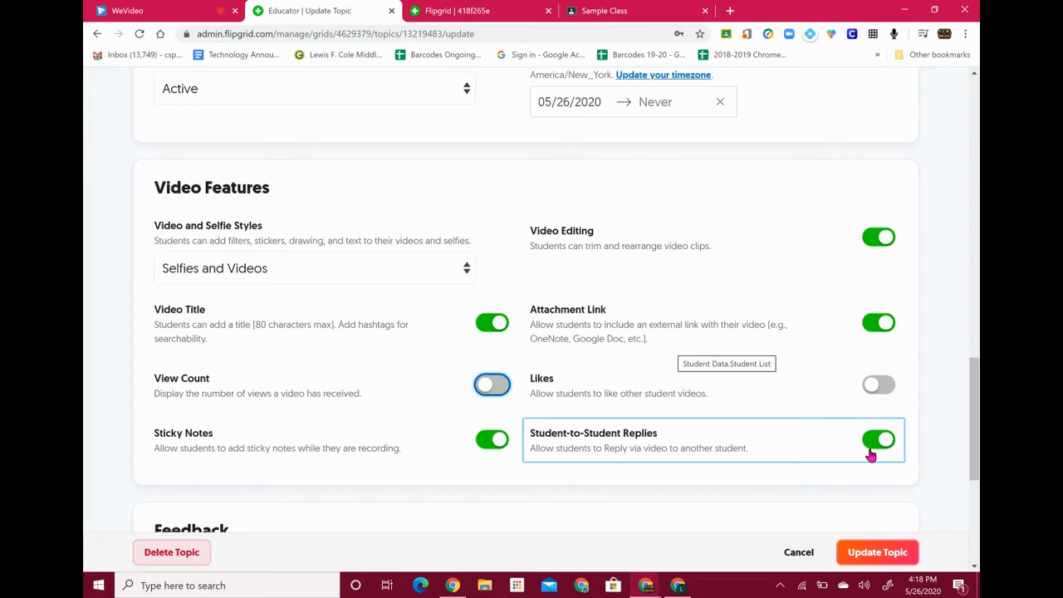
# Turn off Student-to-Student Replies and scroll down to the Feedback settings
pyautogui.click(870, 454)
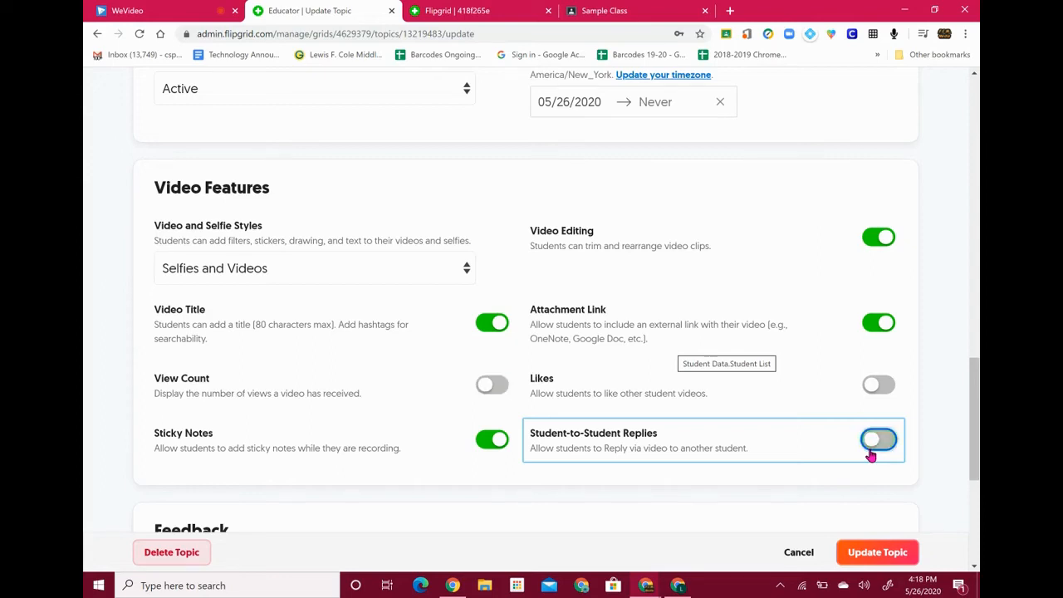
pyautogui.scroll(-2, 480, 470)
pyautogui.scroll(-3, 479, 470)
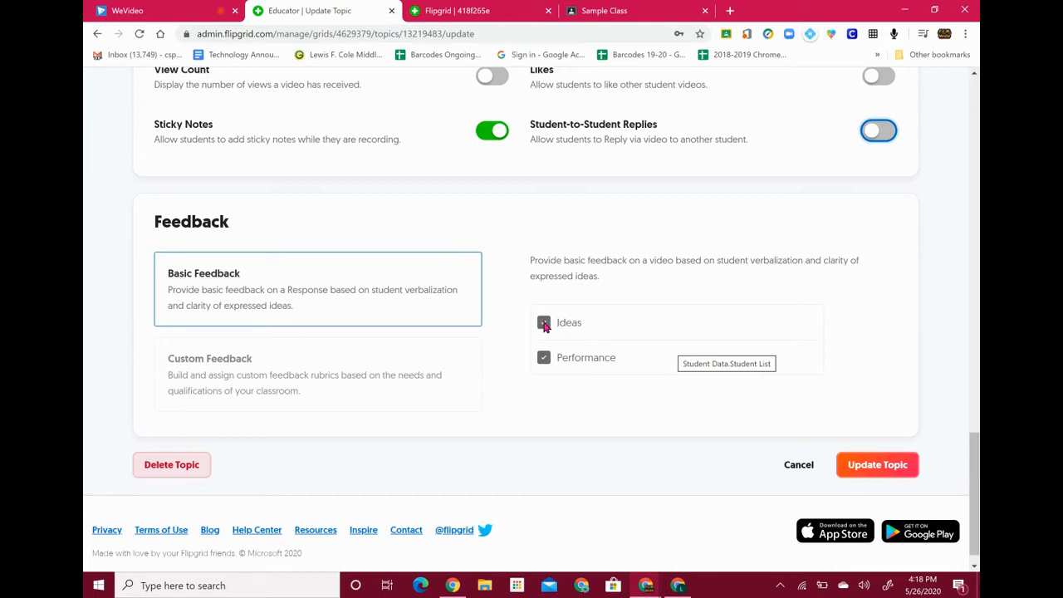
# Preview Custom Feedback, revert to Basic Feedback with Ideas and Performance, and update the topic
pyautogui.click(339, 377)
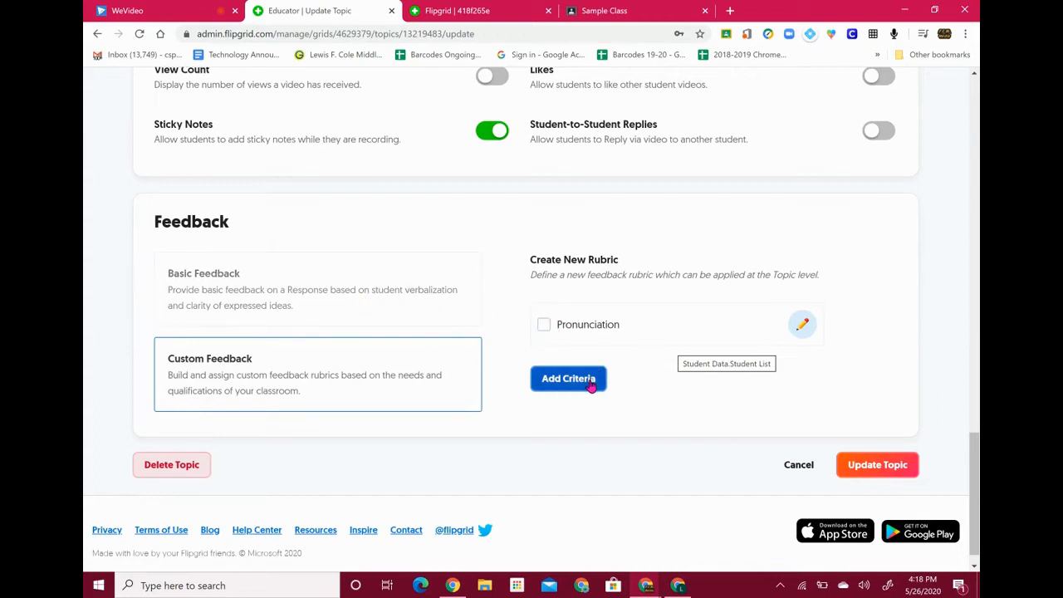
pyautogui.click(419, 312)
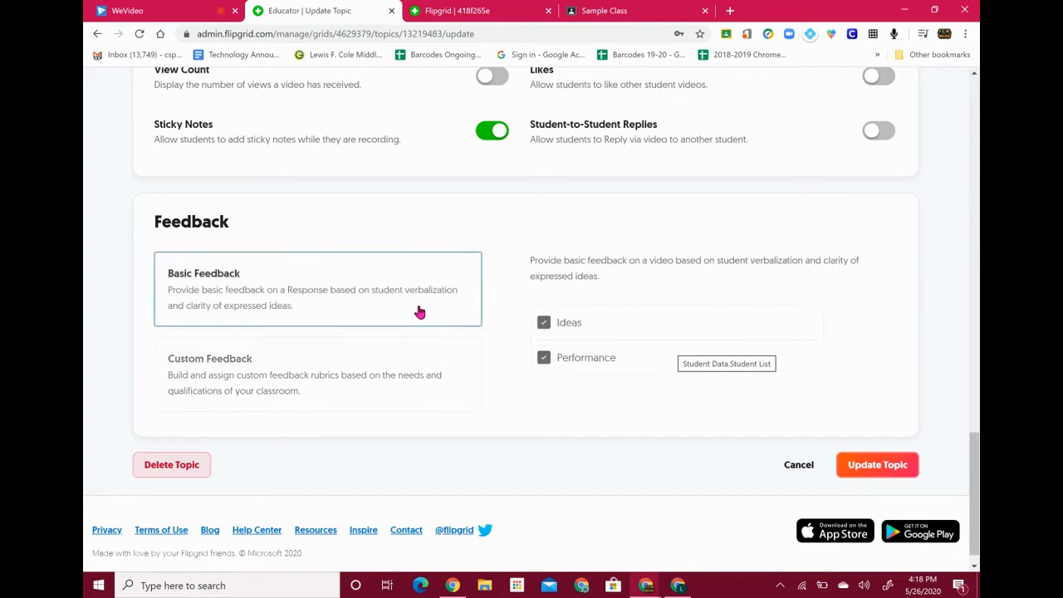
pyautogui.click(880, 467)
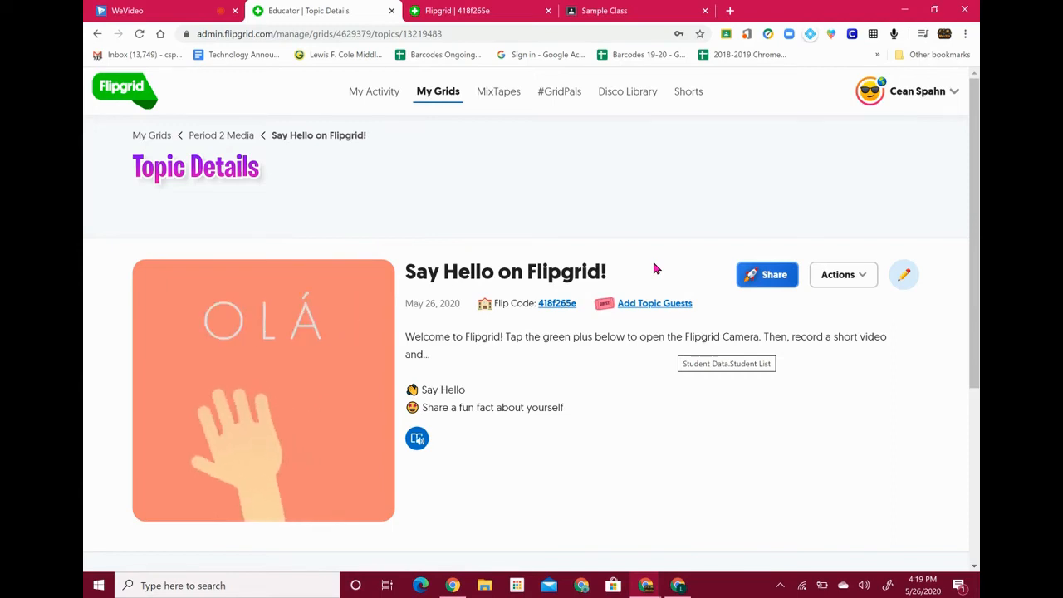
# Edit the Say Hello on Flipgrid! topic to enable Video Moderation and save it
pyautogui.click(903, 278)
pyautogui.scroll(-2, 914, 261)
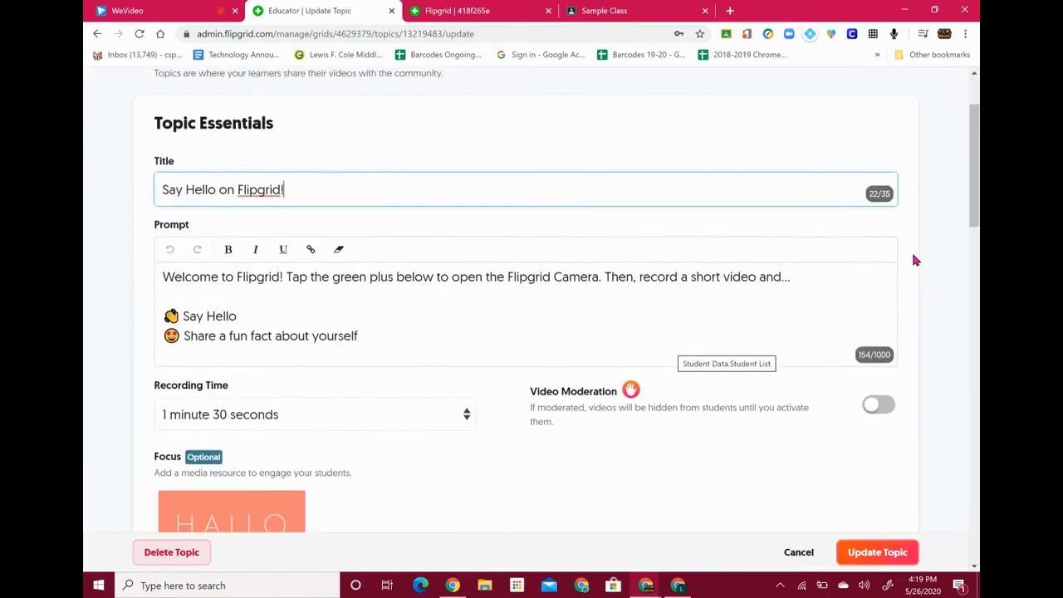
pyautogui.scroll(-2, 913, 261)
pyautogui.click(882, 320)
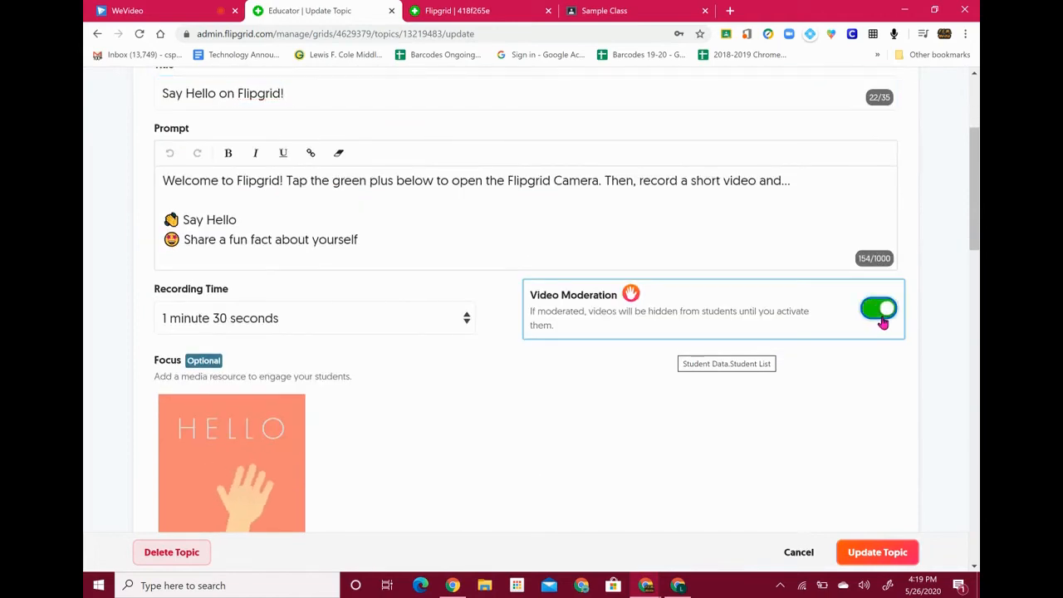
pyautogui.click(872, 553)
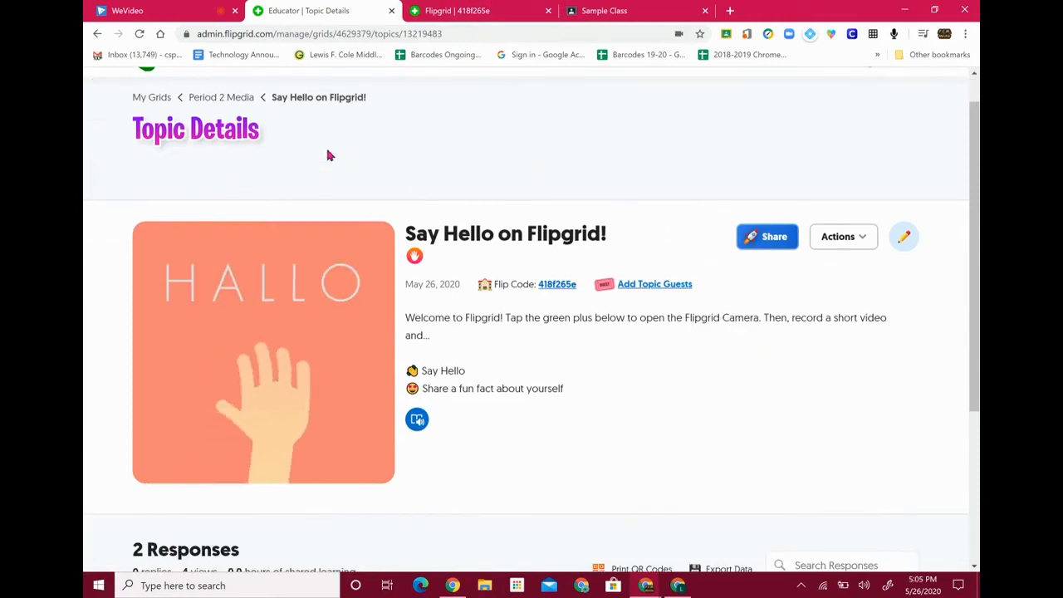
# From the student's tab, start a new response to the topic in the 1:30 recorder
pyautogui.click(466, 10)
pyautogui.scroll(-3, 473, 366)
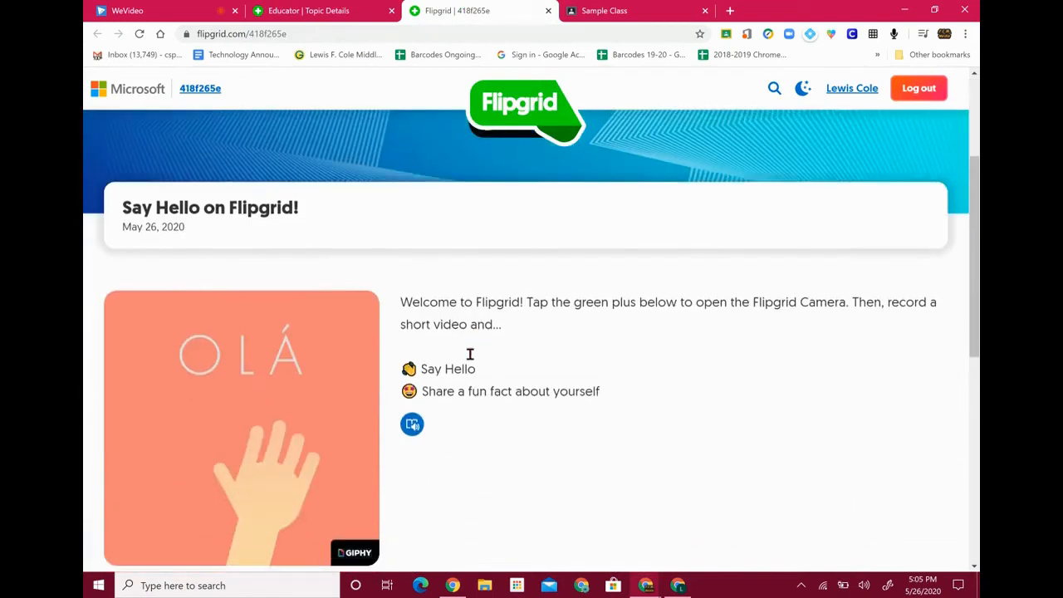
pyautogui.scroll(-7, 471, 355)
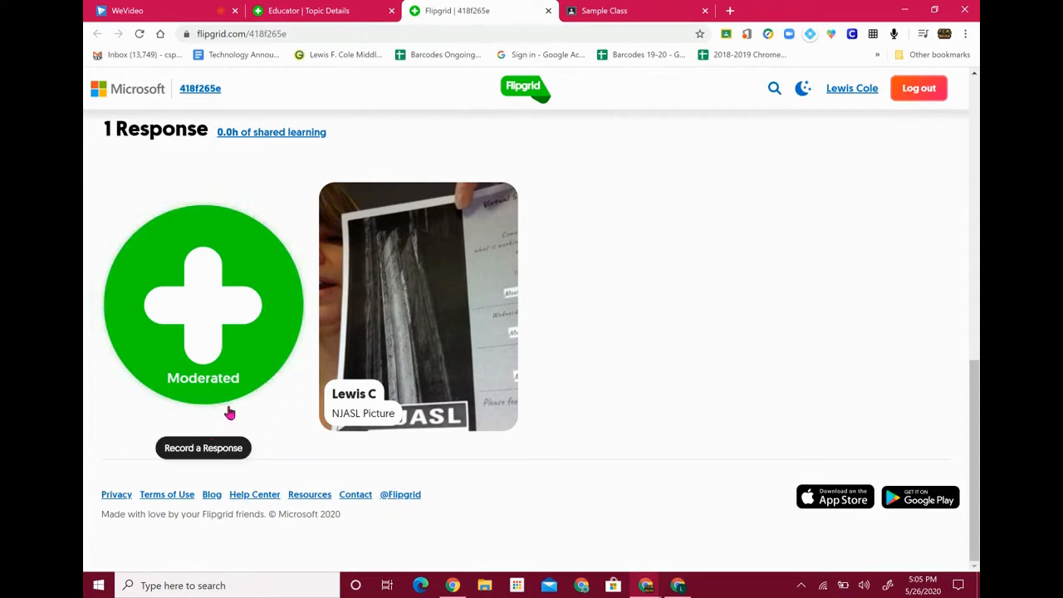
pyautogui.click(205, 292)
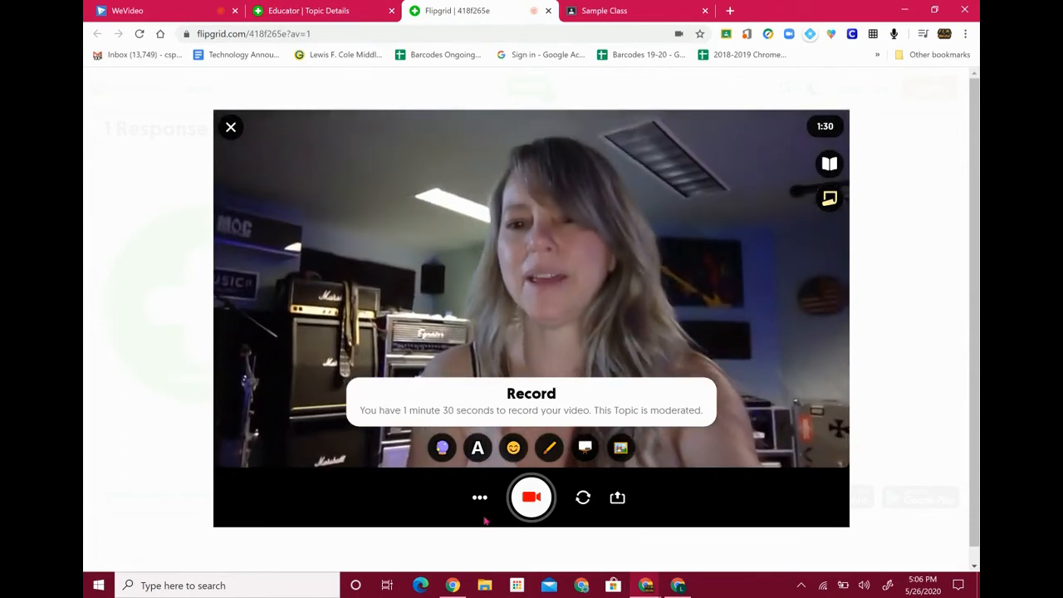
# Record a short video clip, review it, and snap a selfie for the response
pyautogui.click(536, 498)
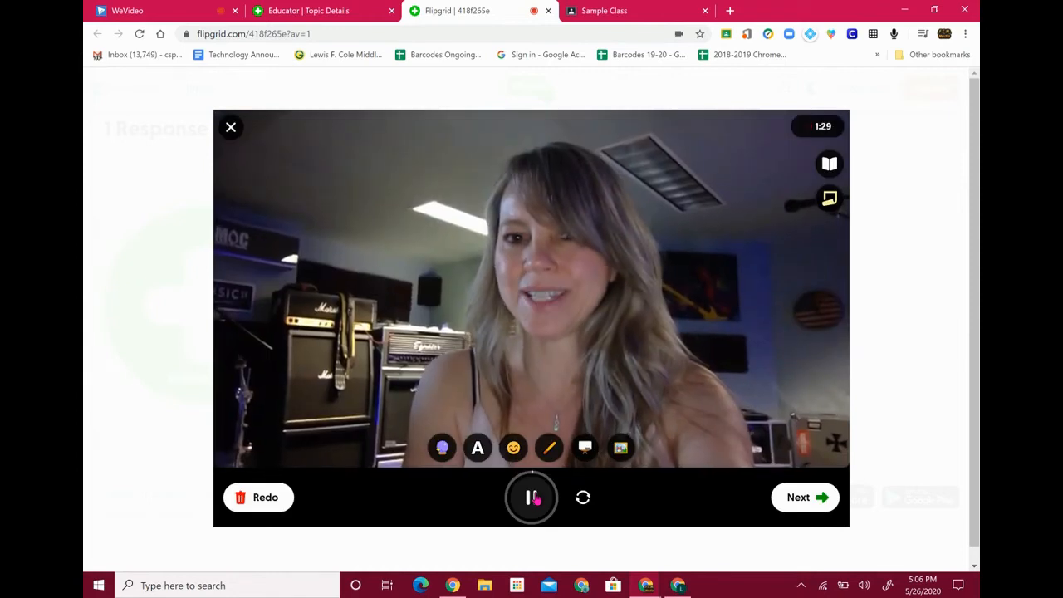
pyautogui.click(804, 499)
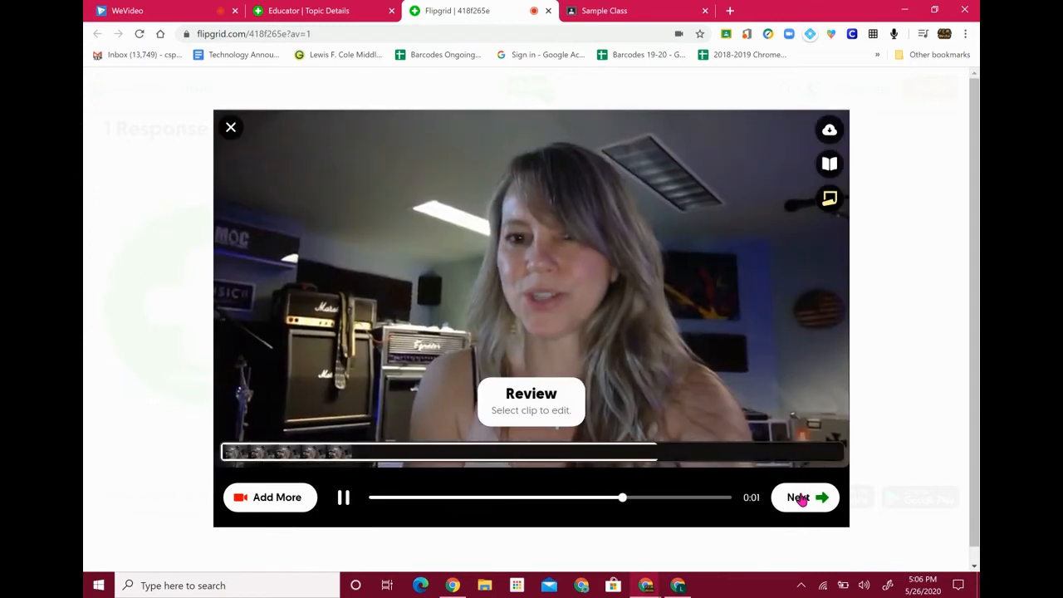
pyautogui.click(801, 498)
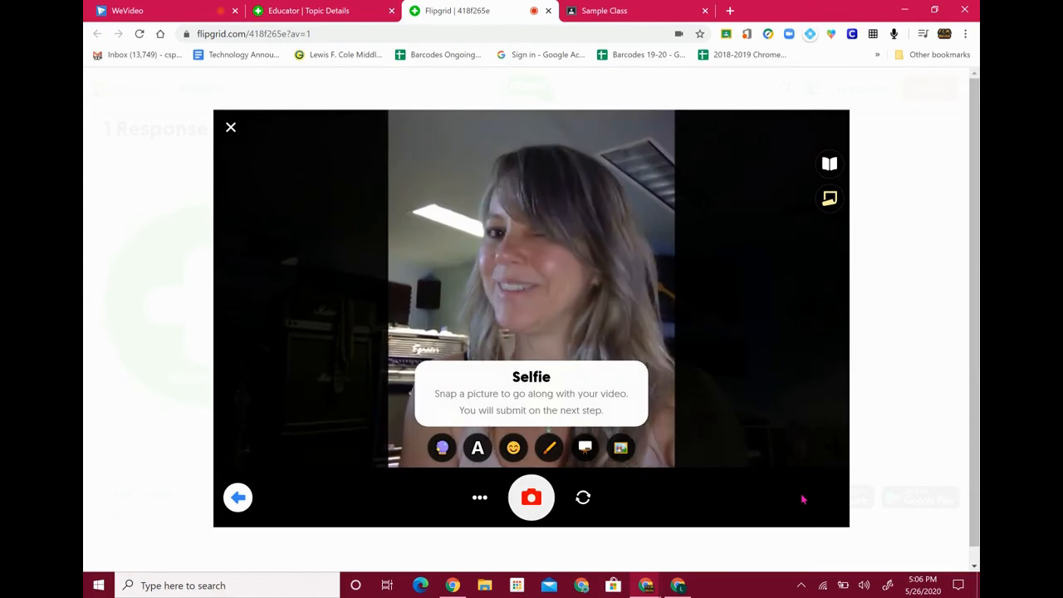
pyautogui.click(547, 510)
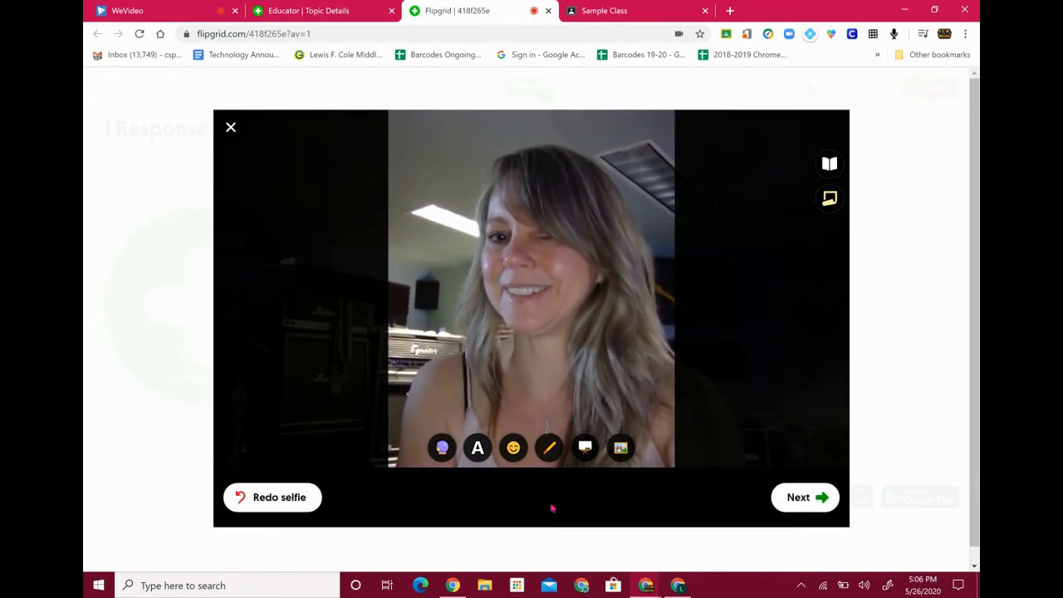
pyautogui.click(805, 503)
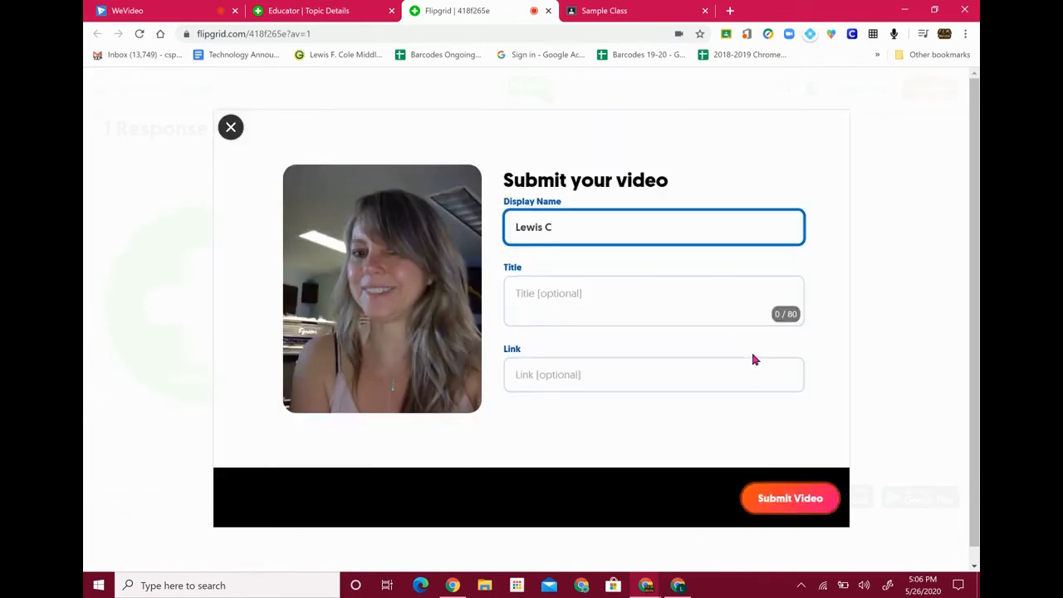
# Title the response 'Test Video Moderation', submit it, and complete the submission
pyautogui.click(573, 299)
pyautogui.write('Tes')
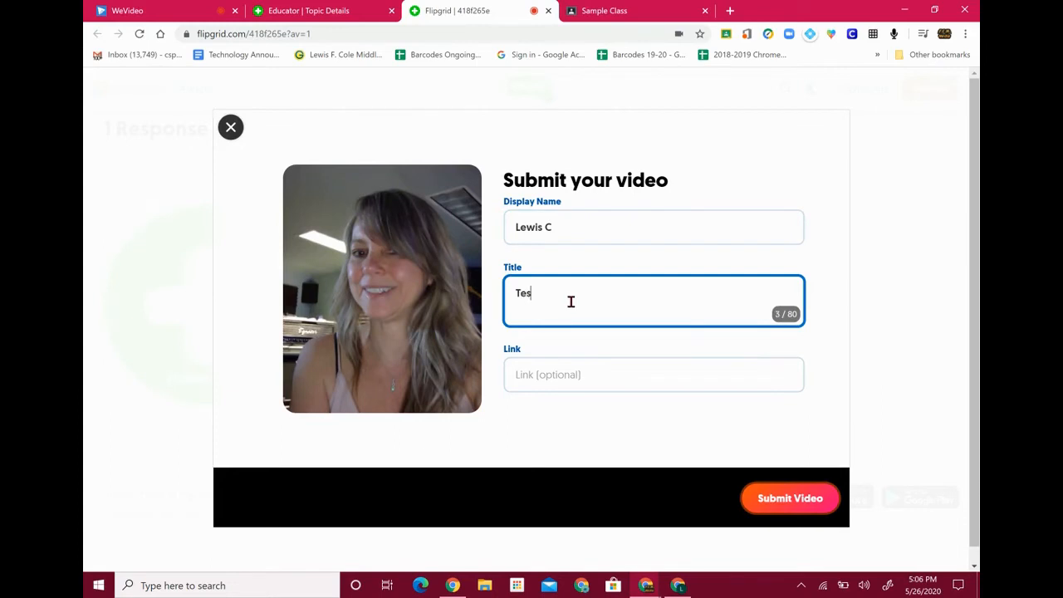
pyautogui.write('t Video Moderation')
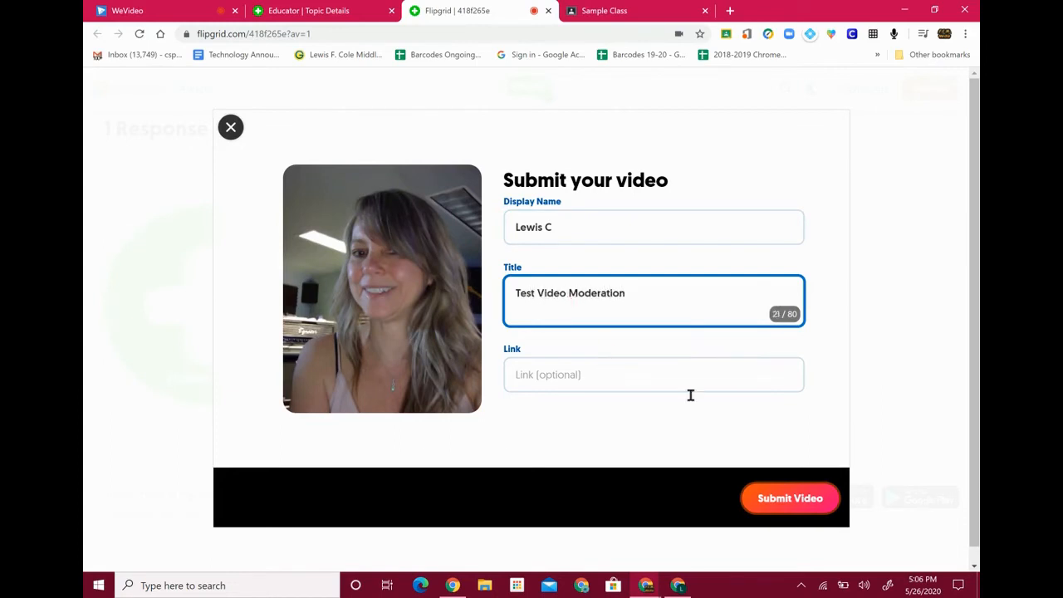
pyautogui.click(775, 504)
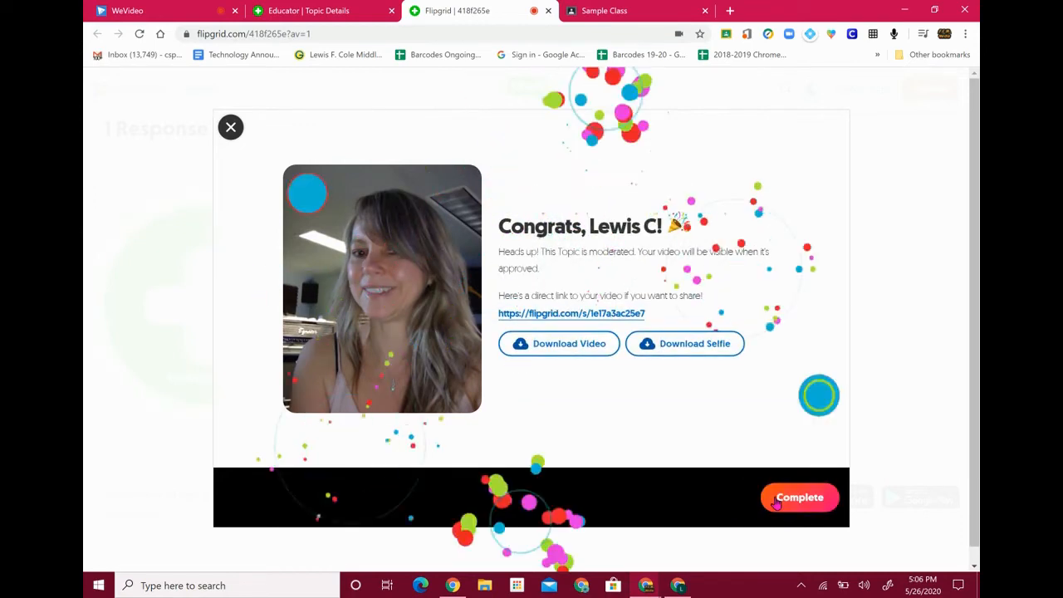
pyautogui.click(776, 502)
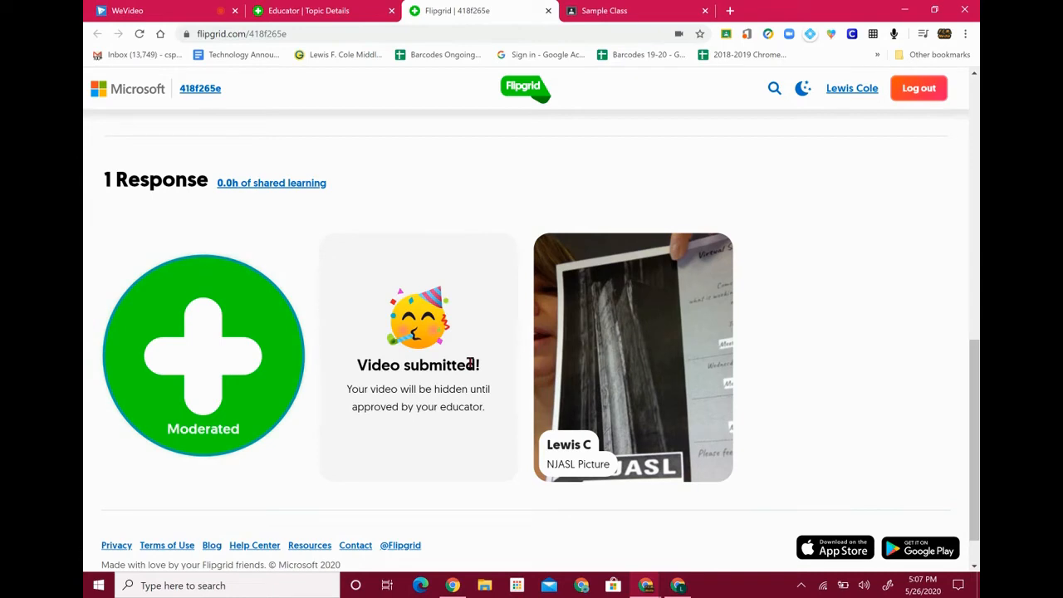
# Return to the educator's topic page and reload it to list the new response
pyautogui.click(339, 13)
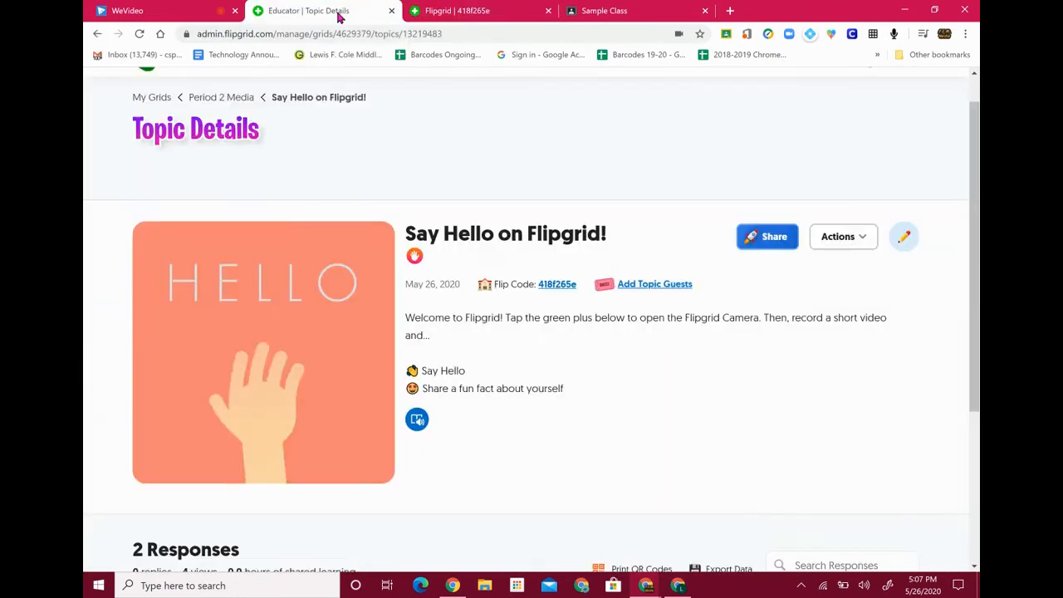
pyautogui.click(139, 34)
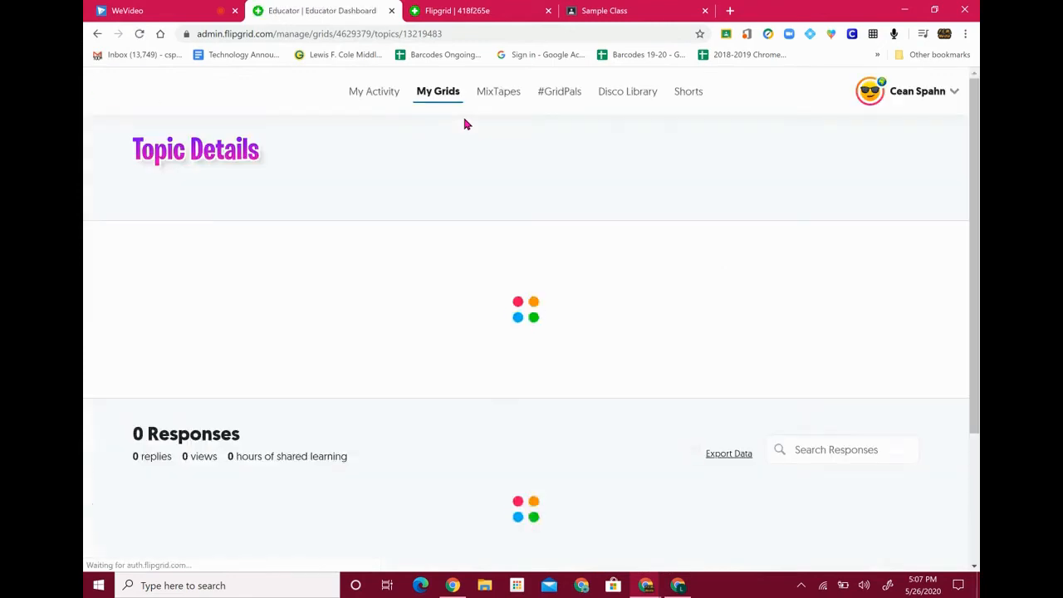
pyautogui.scroll(-3, 465, 124)
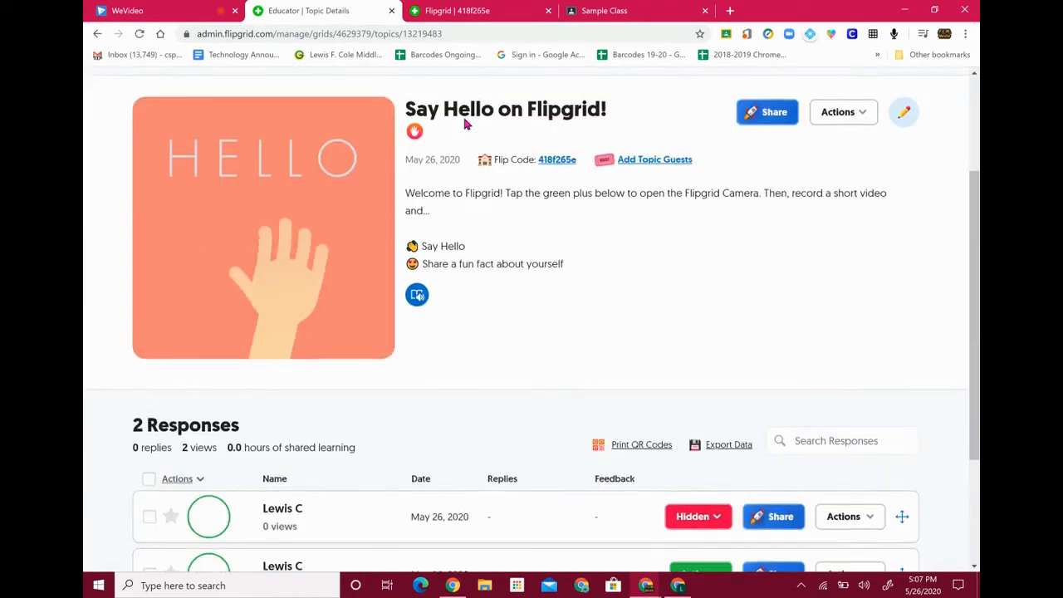
pyautogui.scroll(-1, 465, 124)
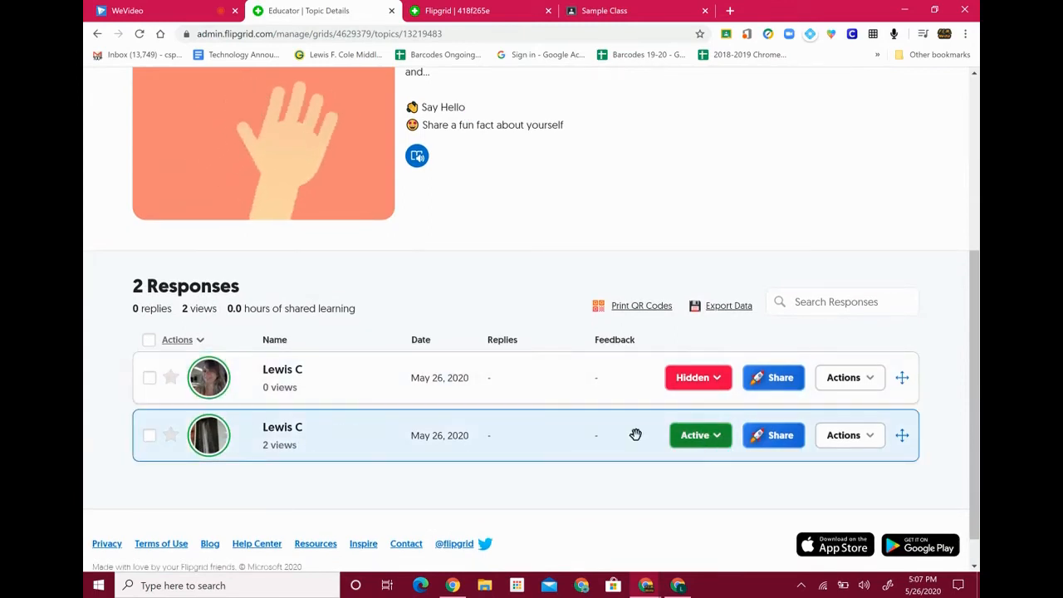
# Leave the new response Hidden and open its detail window
pyautogui.click(723, 384)
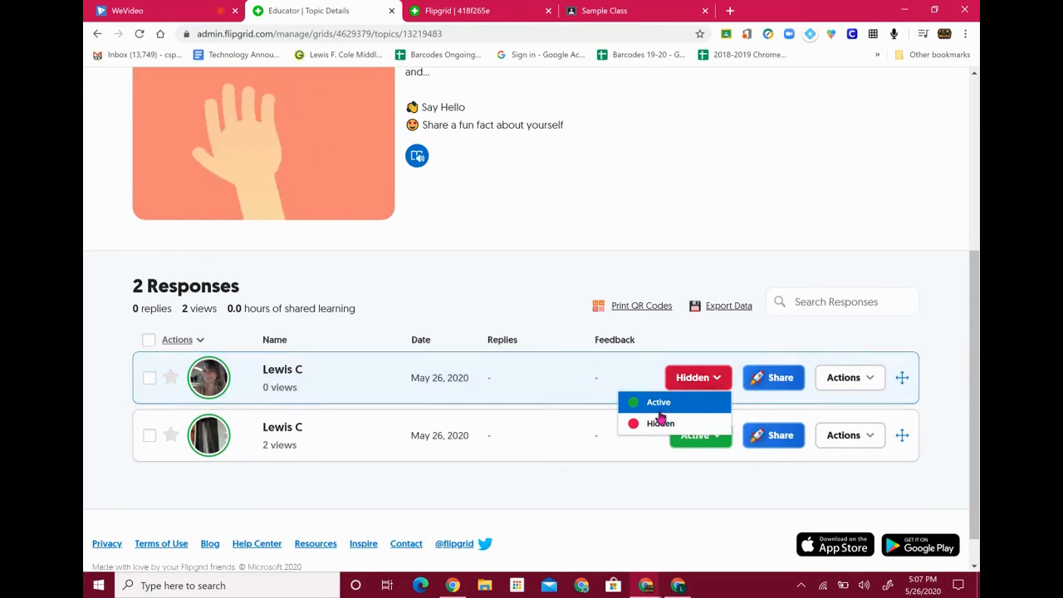
pyautogui.click(549, 308)
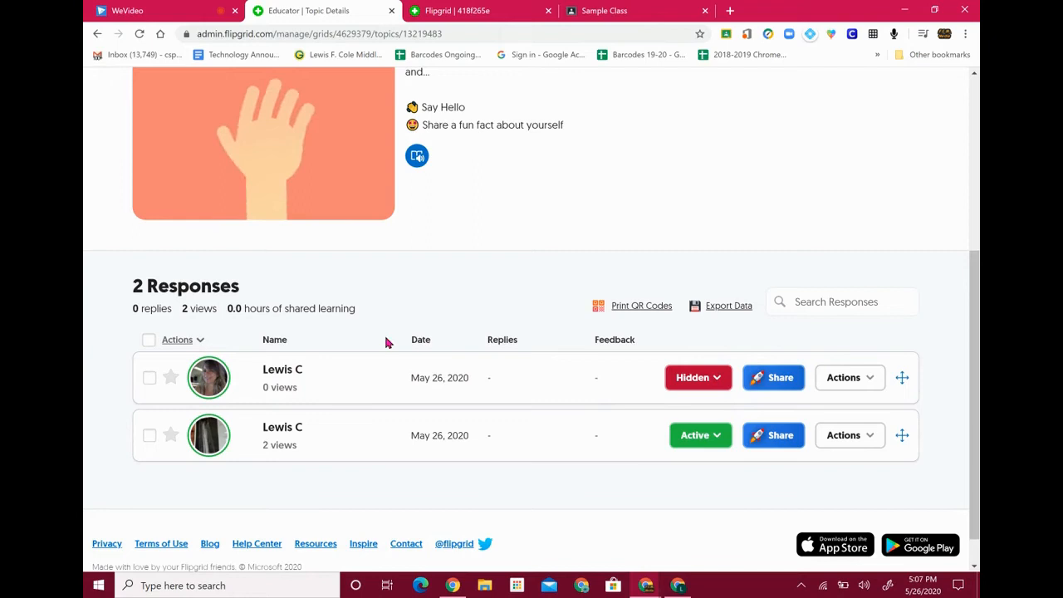
pyautogui.click(298, 377)
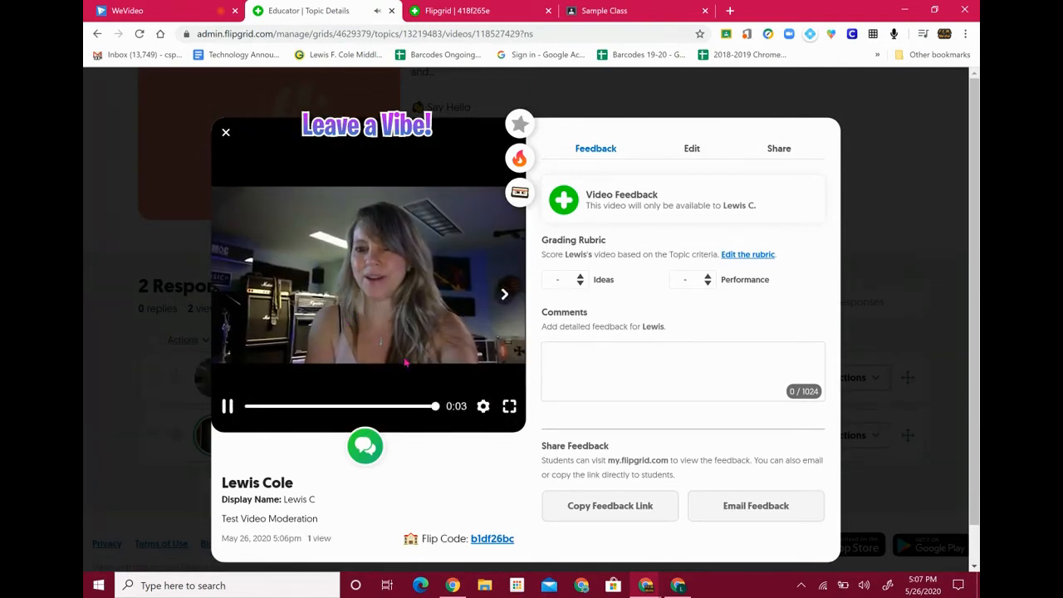
# Pause the response, score Ideas 2 and Performance 3, then switch to its Edit tab
pyautogui.click(429, 342)
pyautogui.click(582, 283)
pyautogui.click(572, 364)
pyautogui.click(707, 284)
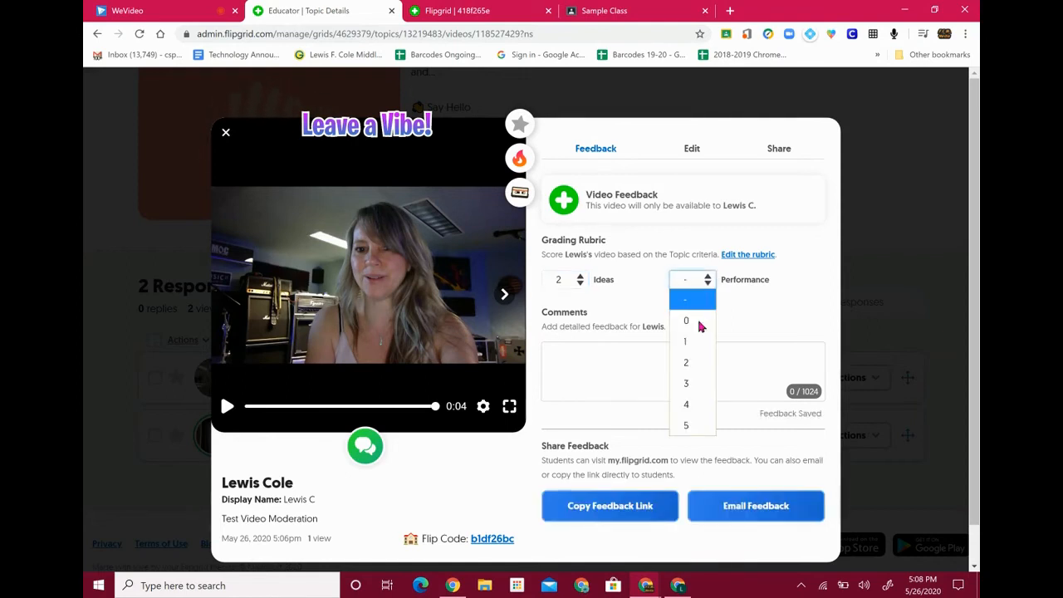
pyautogui.click(675, 383)
pyautogui.click(604, 357)
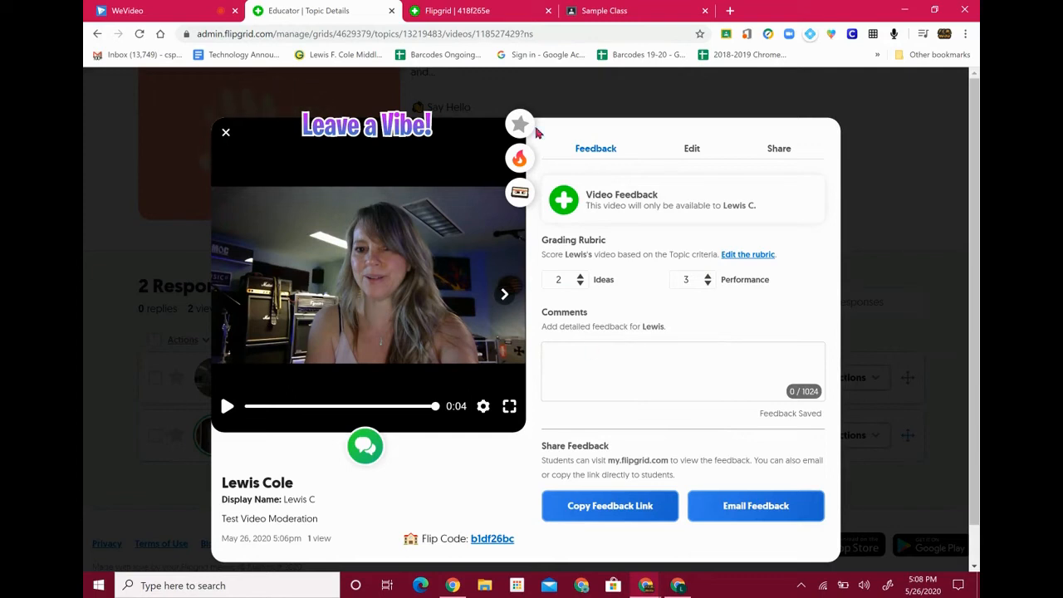
pyautogui.click(693, 151)
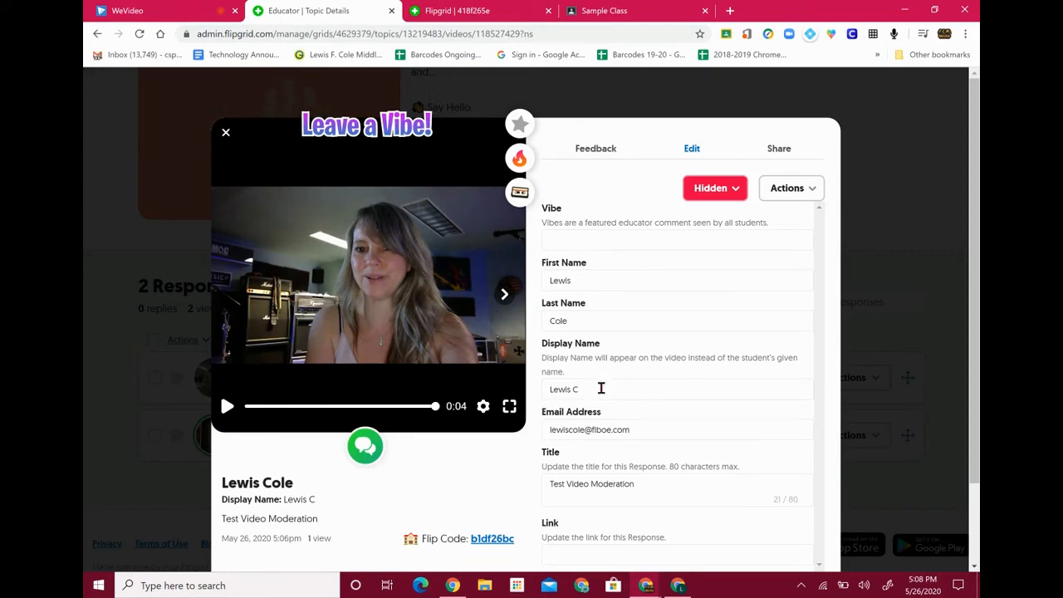
# Change the response title to 'Test Video Moderation 1' and update the response
pyautogui.scroll(-2, 651, 426)
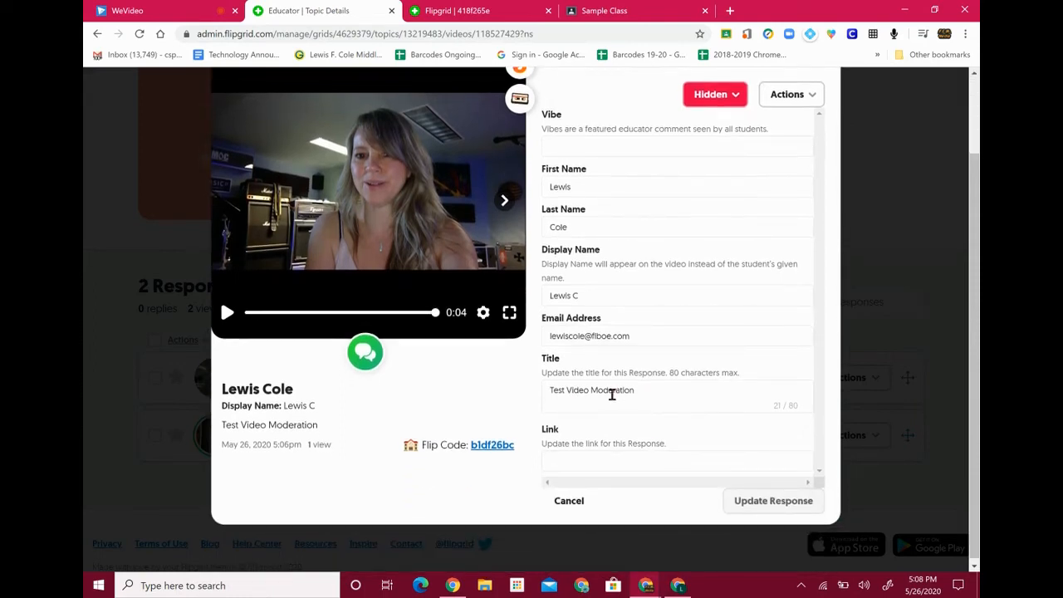
pyautogui.click(657, 395)
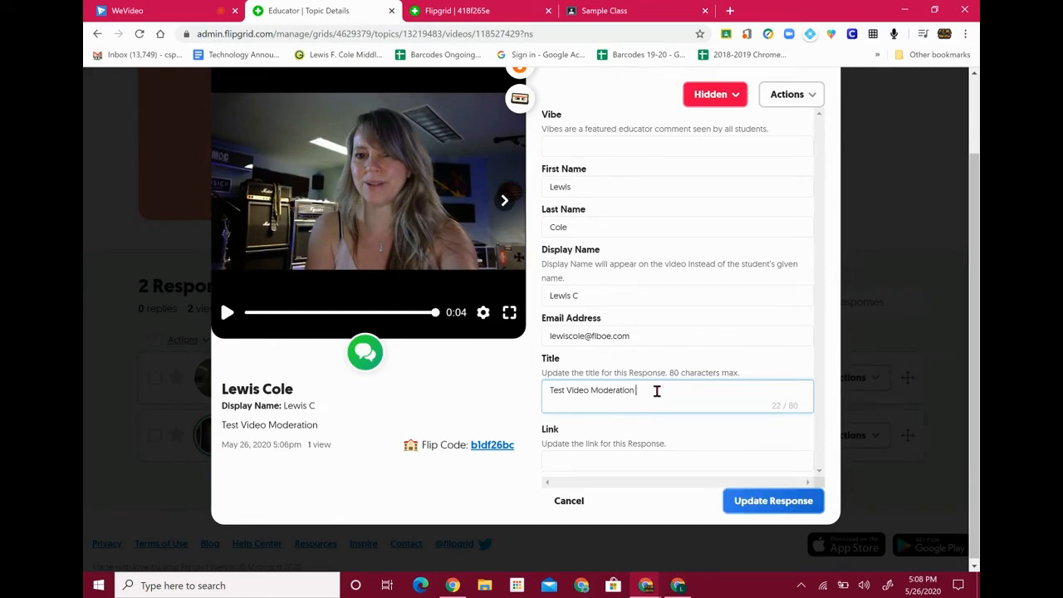
pyautogui.click(771, 507)
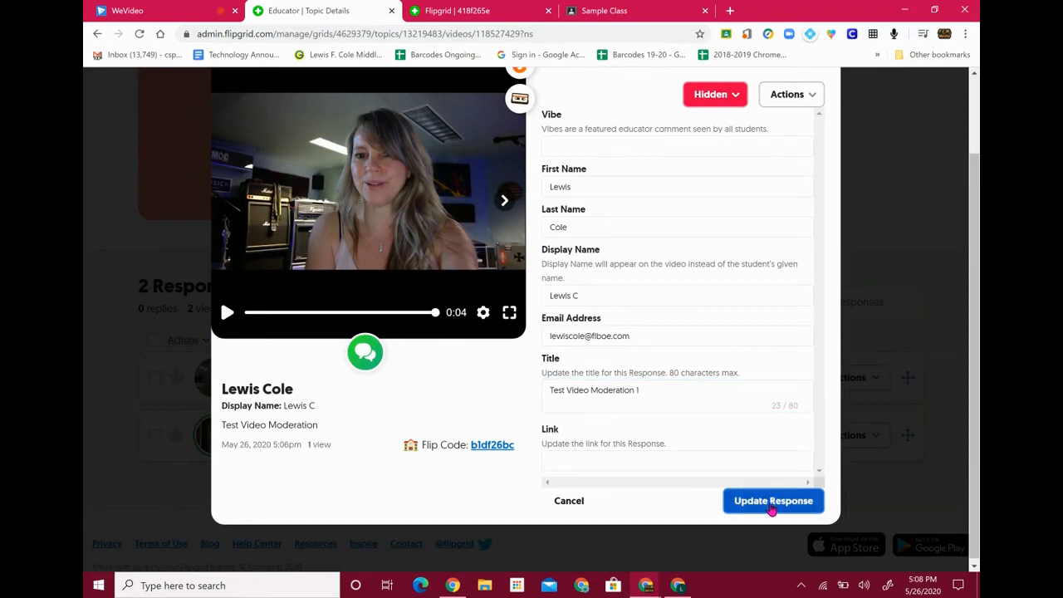
pyautogui.scroll(1, 644, 316)
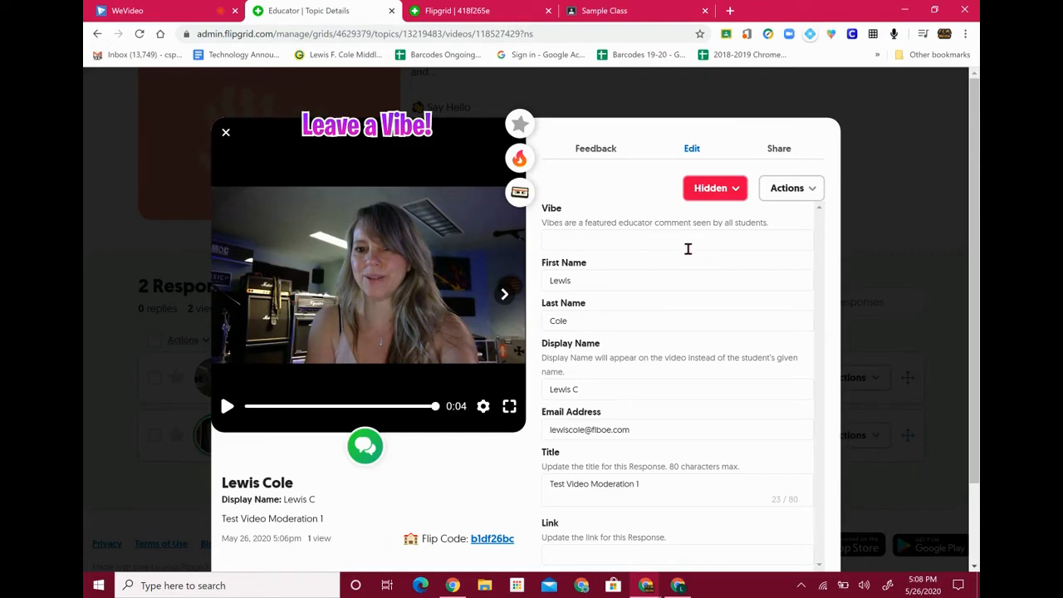
# Give the response the vibe 'Awesome!' and update it
pyautogui.click(636, 245)
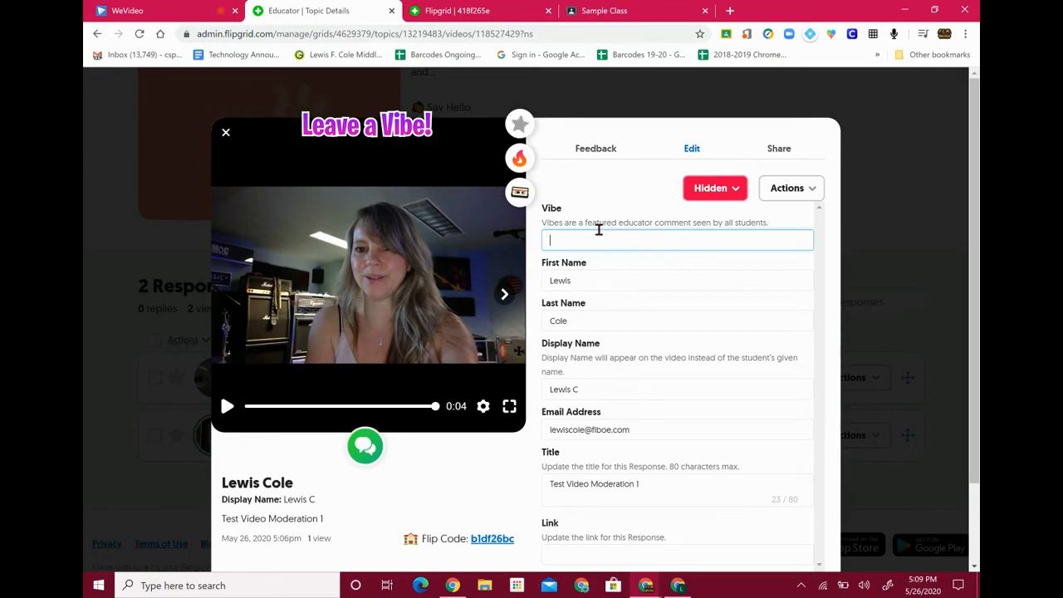
pyautogui.write('Aweso e')
pyautogui.press('BackSpace')
pyautogui.press('BackSpace')
pyautogui.write('me!')
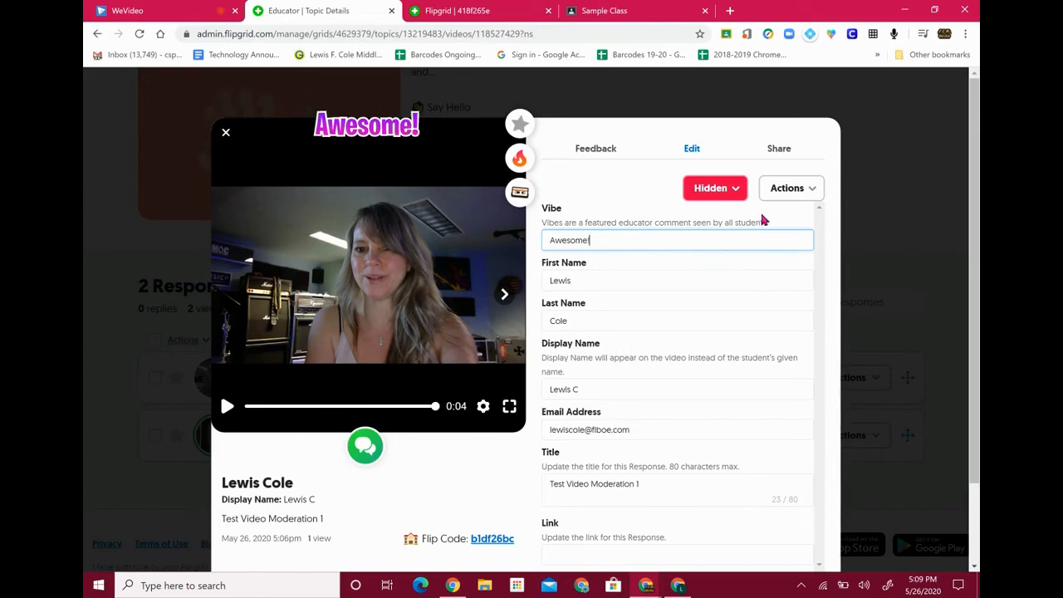
pyautogui.scroll(-2, 784, 474)
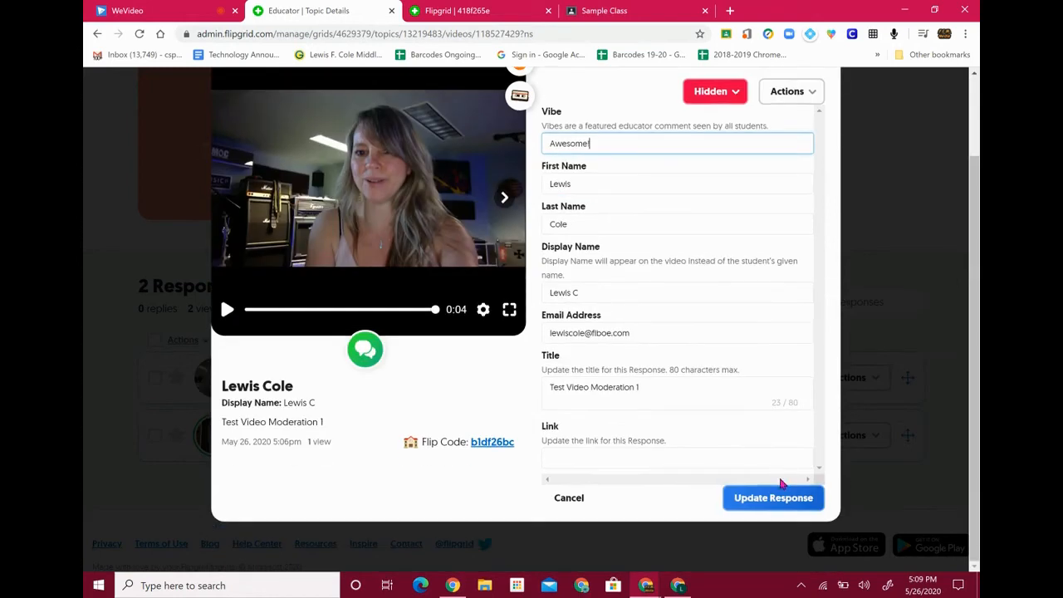
pyautogui.click(781, 500)
pyautogui.scroll(2, 616, 188)
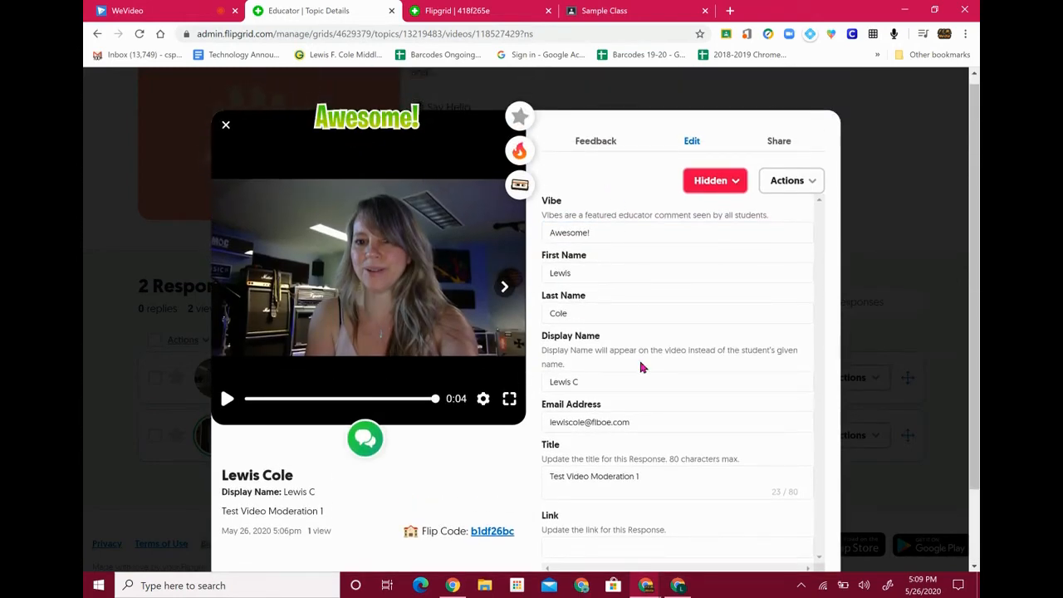
# Look through the response's extra actions list without choosing anything
pyautogui.click(814, 188)
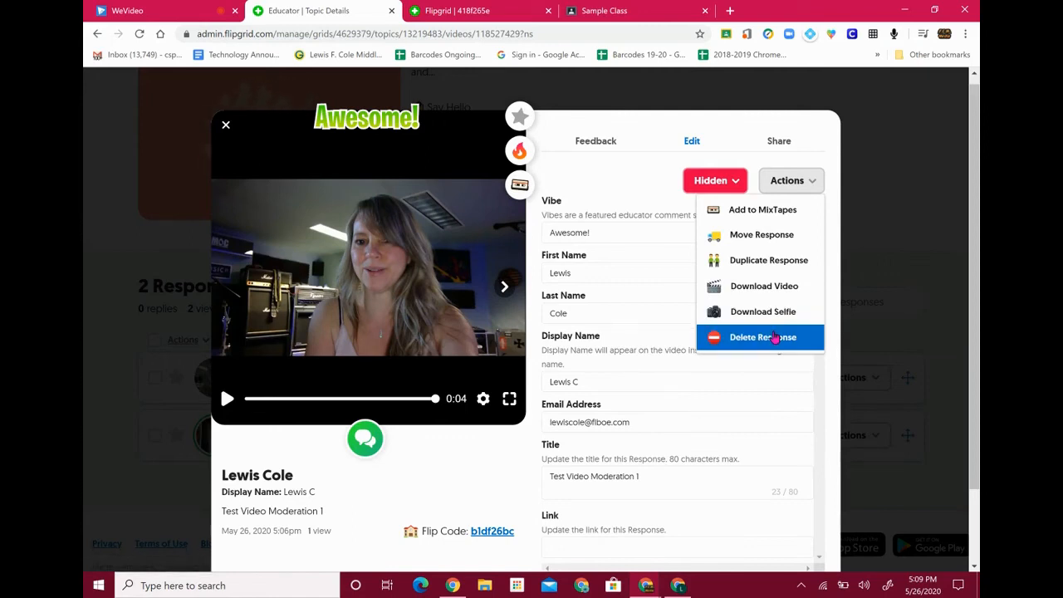
pyautogui.click(629, 173)
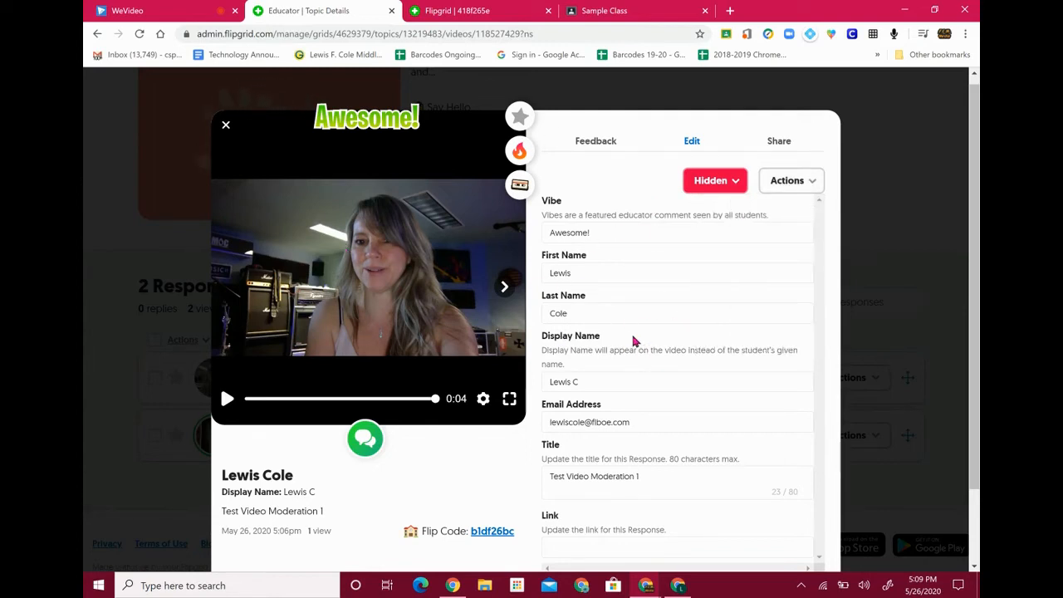
pyautogui.scroll(-2, 636, 337)
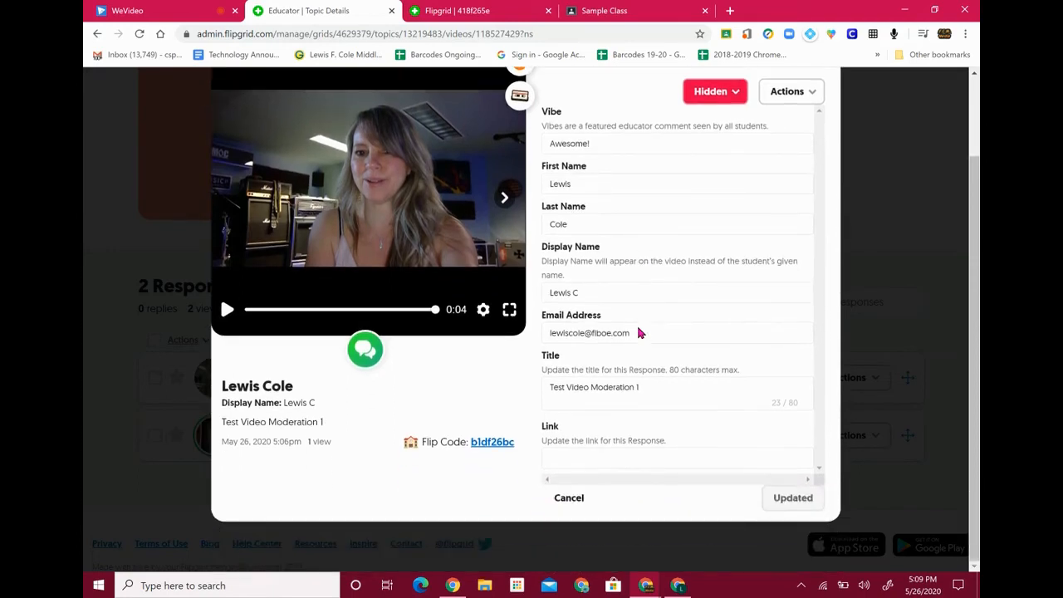
# Close the response editor and switch the first response from Hidden to Active
pyautogui.scroll(2, 639, 332)
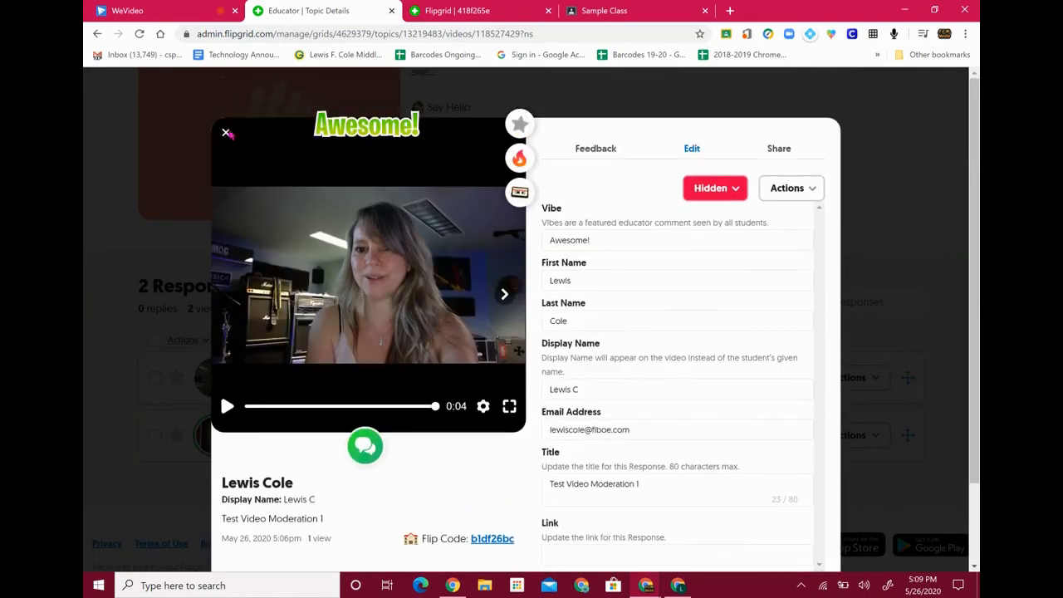
pyautogui.click(226, 133)
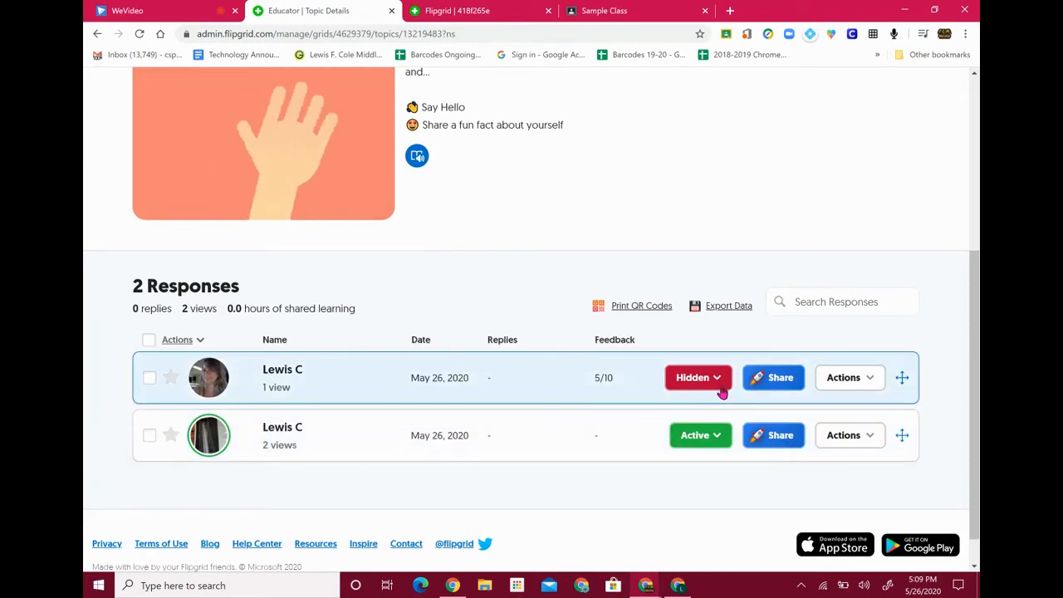
pyautogui.click(716, 384)
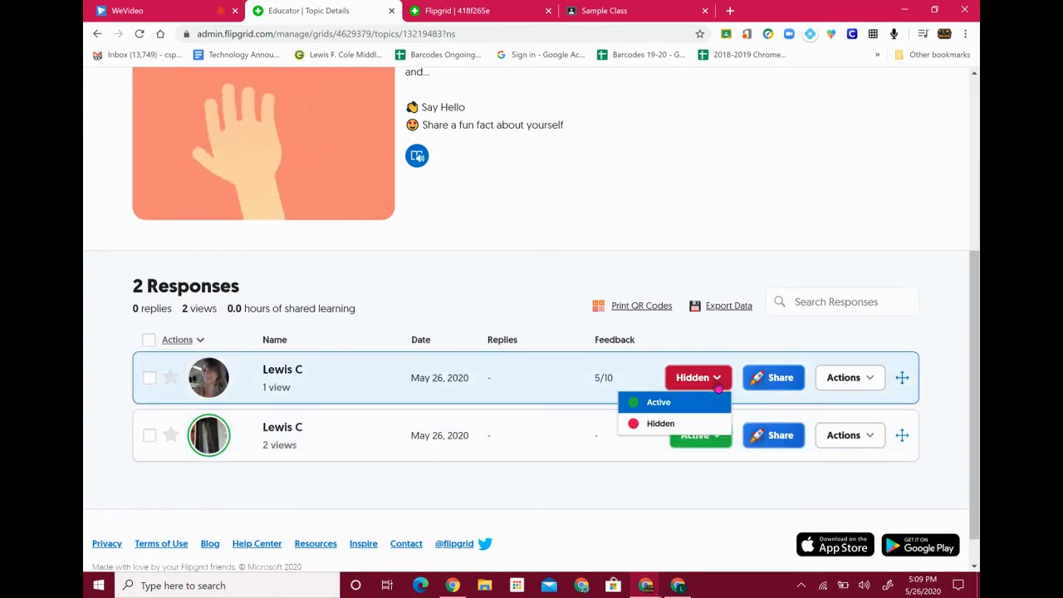
pyautogui.click(673, 402)
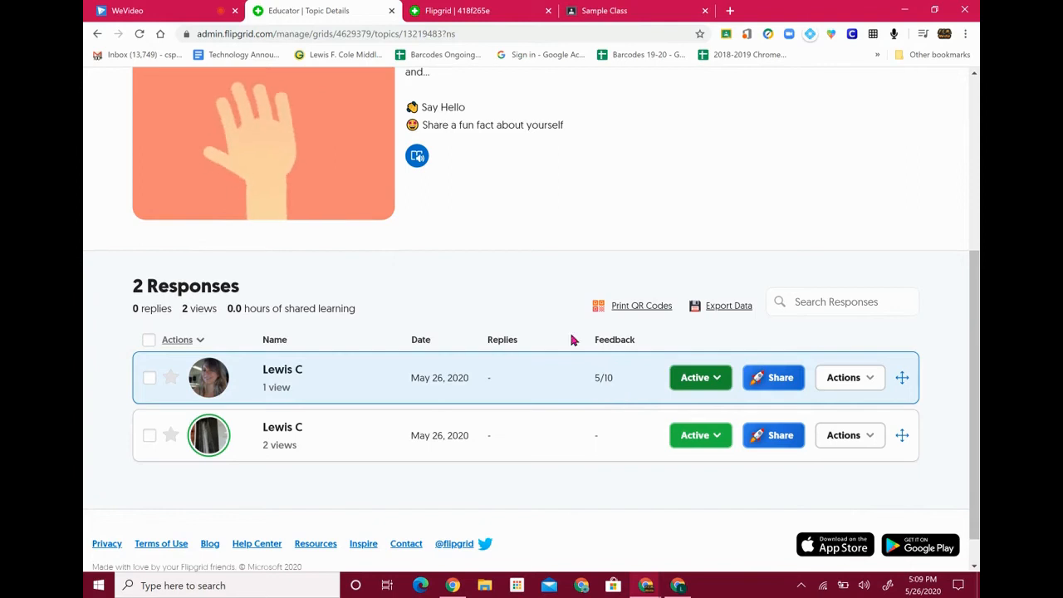
# Reload the student grid and play the Test Video Moderation 1 response, then NJASL Picture
pyautogui.click(456, 11)
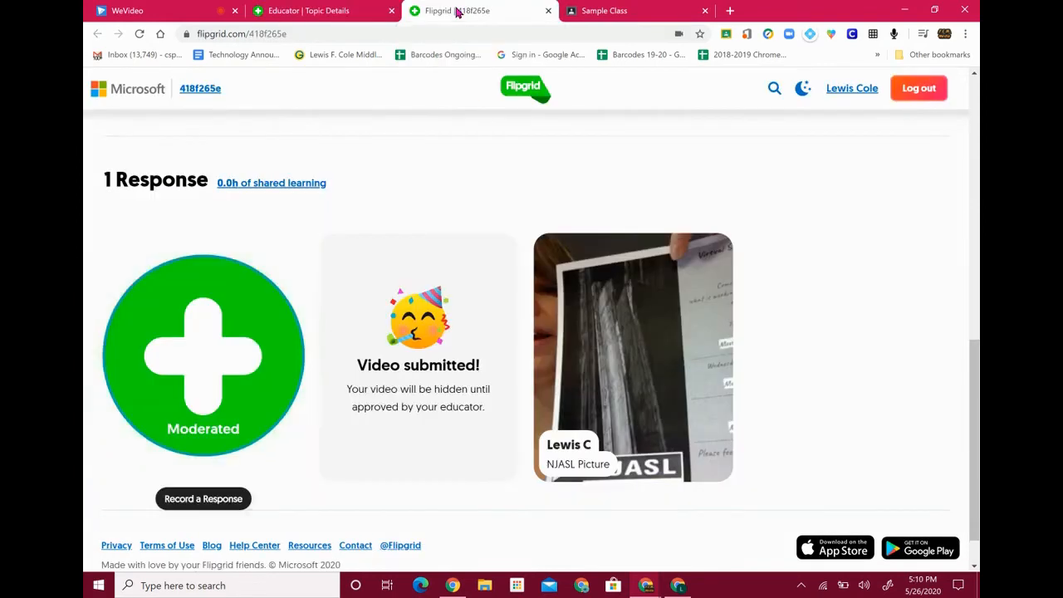
pyautogui.click(141, 33)
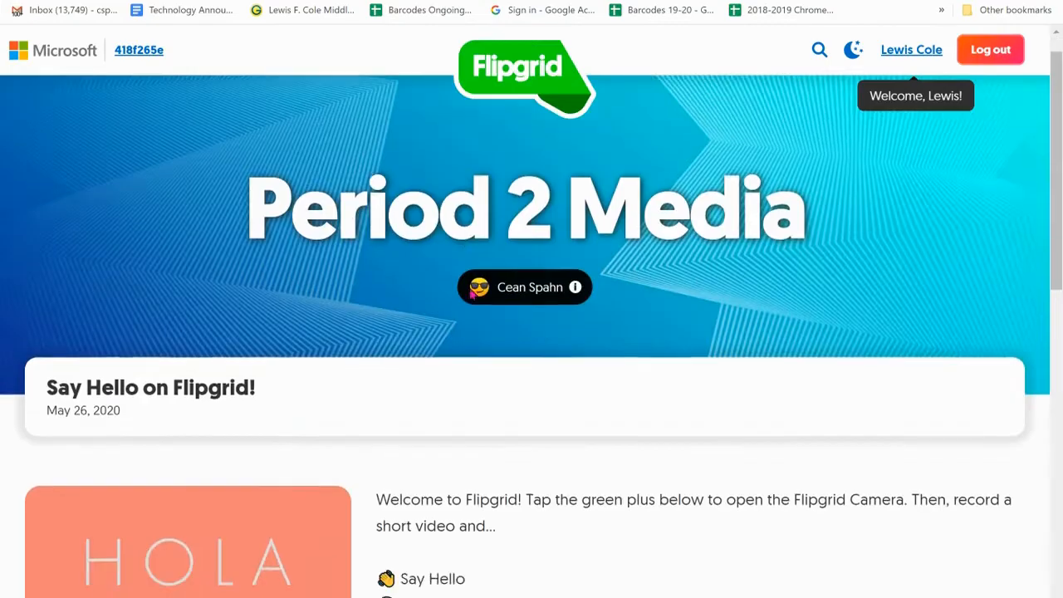
pyautogui.scroll(-10, 480, 295)
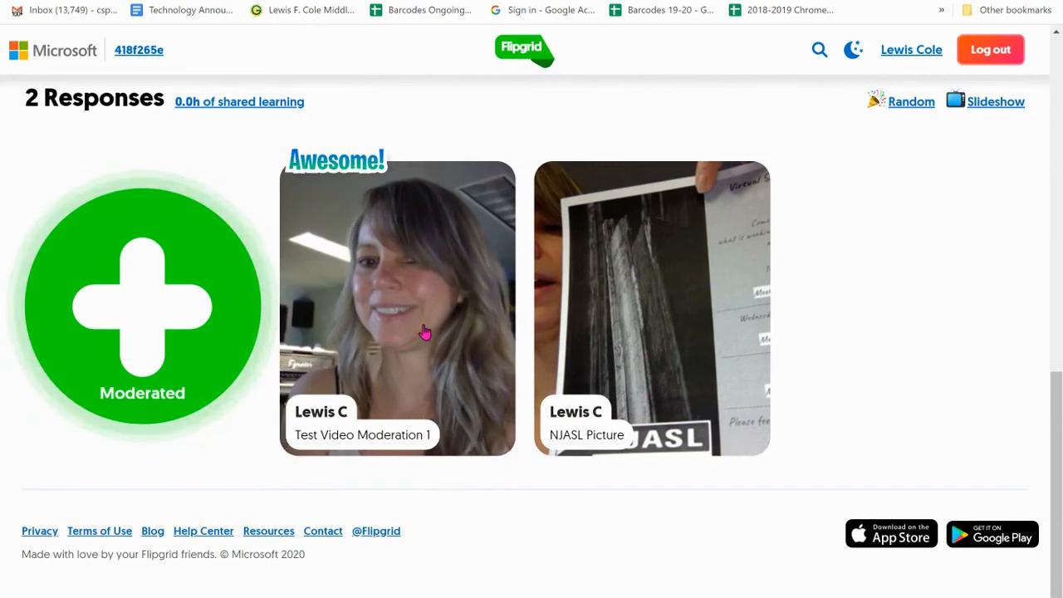
pyautogui.scroll(2, 393, 308)
pyautogui.scroll(-2, 393, 308)
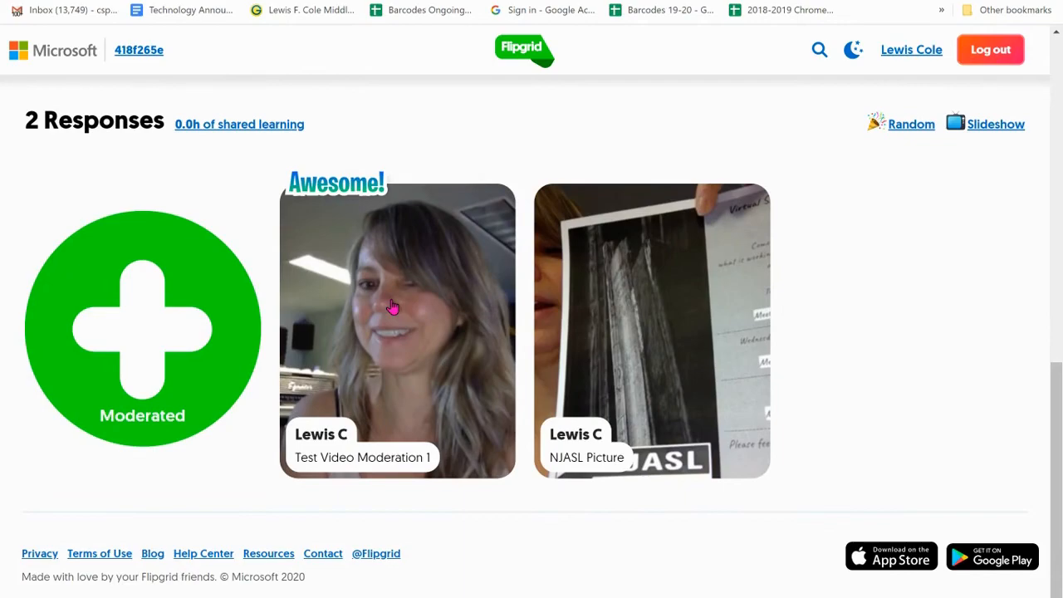
pyautogui.click(393, 308)
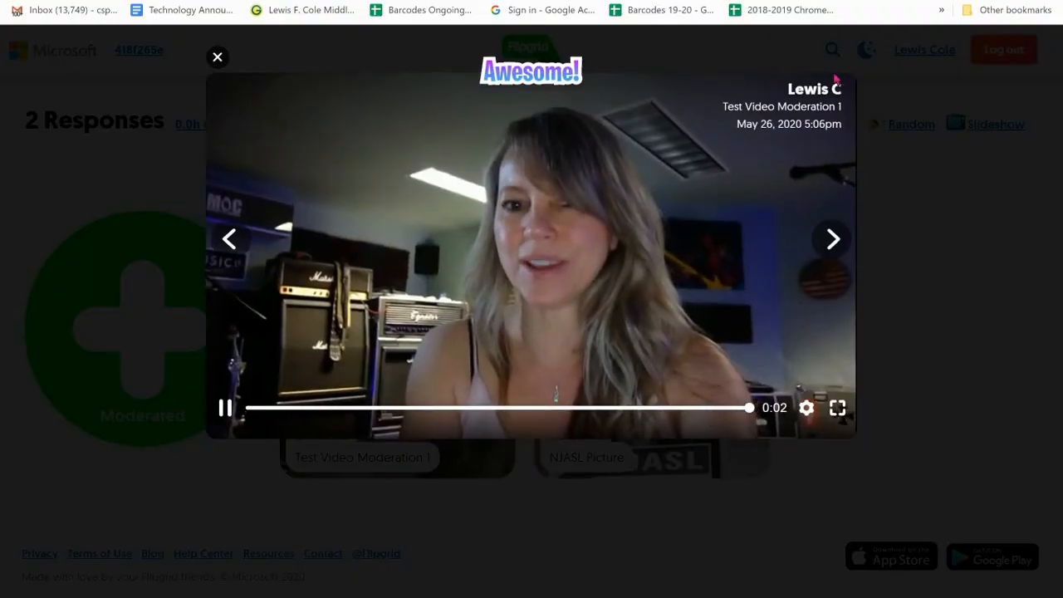
pyautogui.click(833, 240)
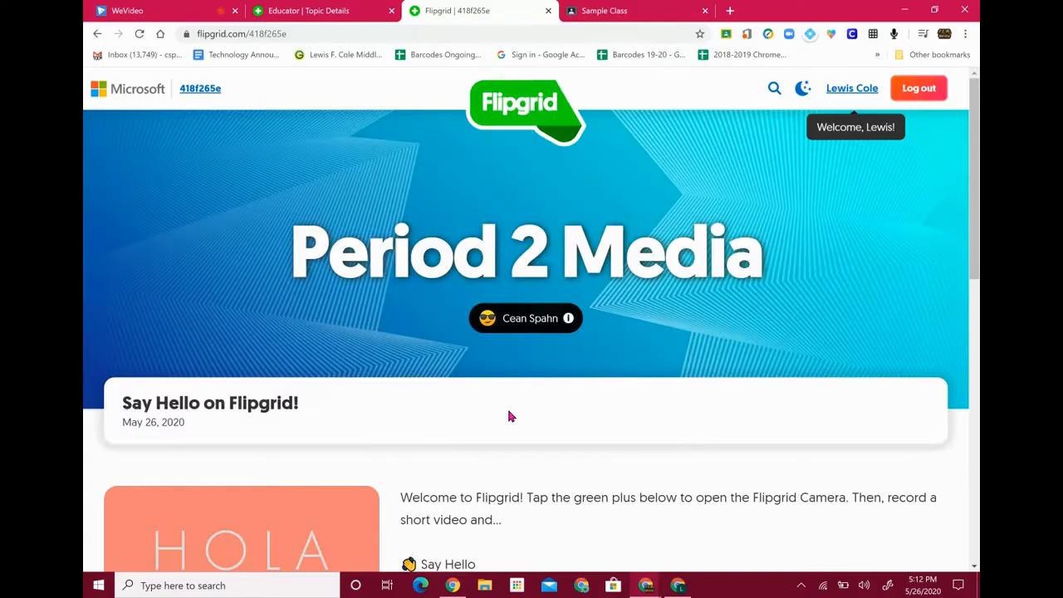
pyautogui.scroll(-10, 508, 416)
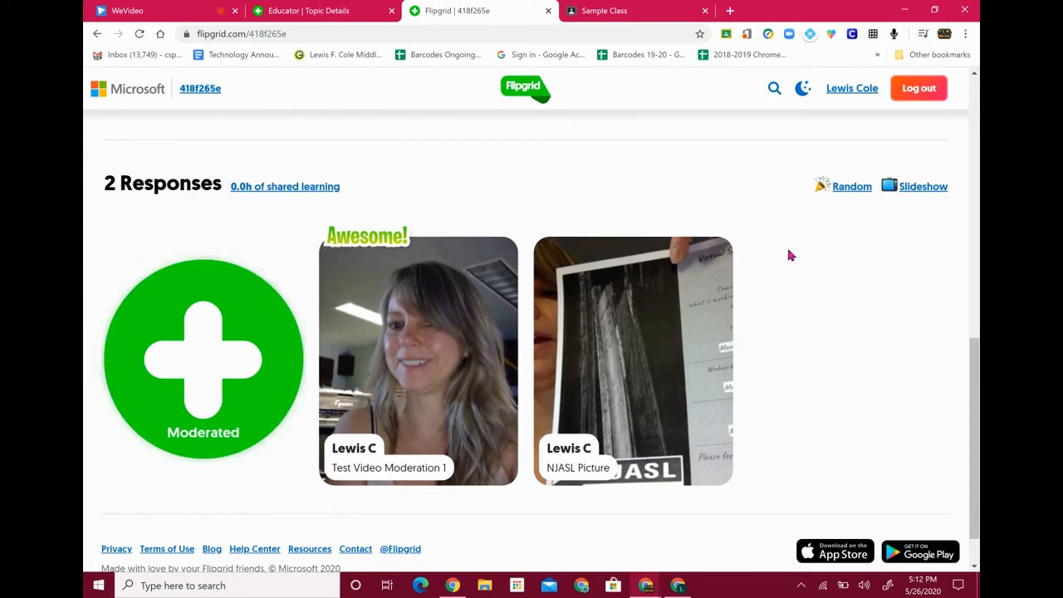
# Open the student's MyFlipgrid page and view the educator feedback on the first video
pyautogui.click(855, 92)
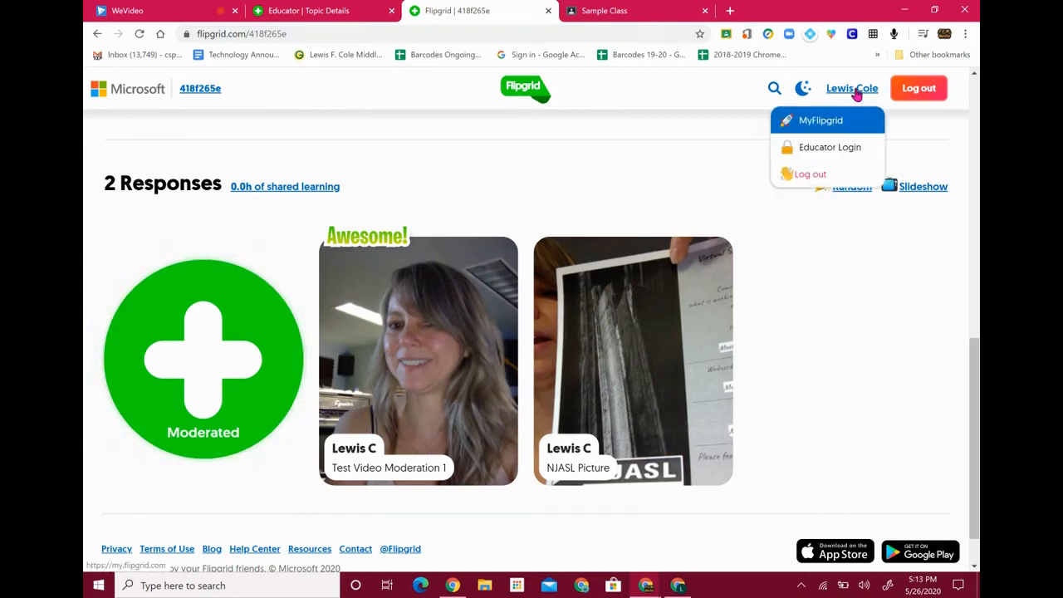
pyautogui.click(813, 122)
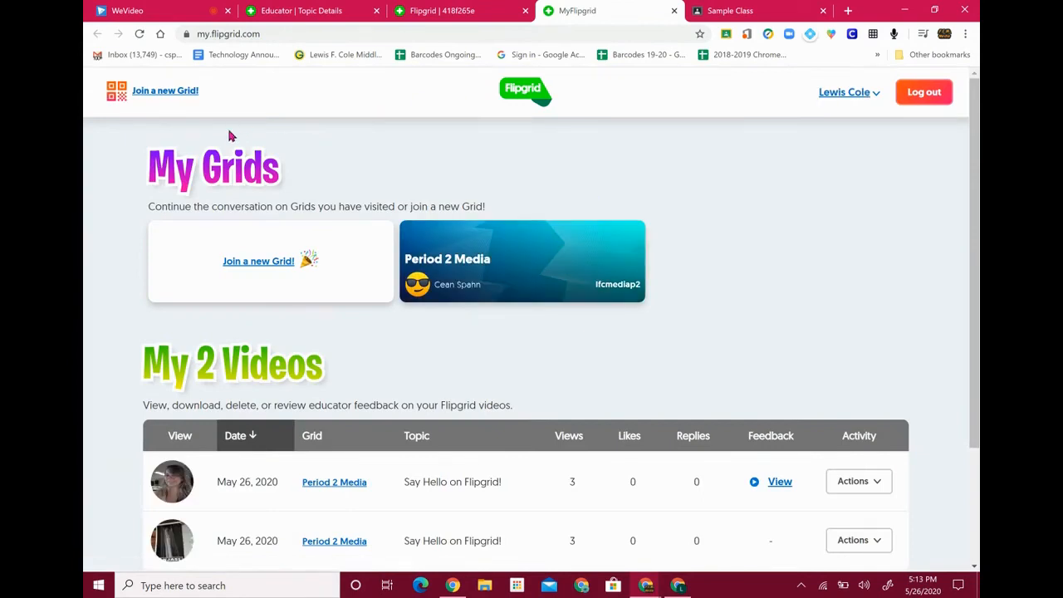
pyautogui.scroll(-2, 606, 347)
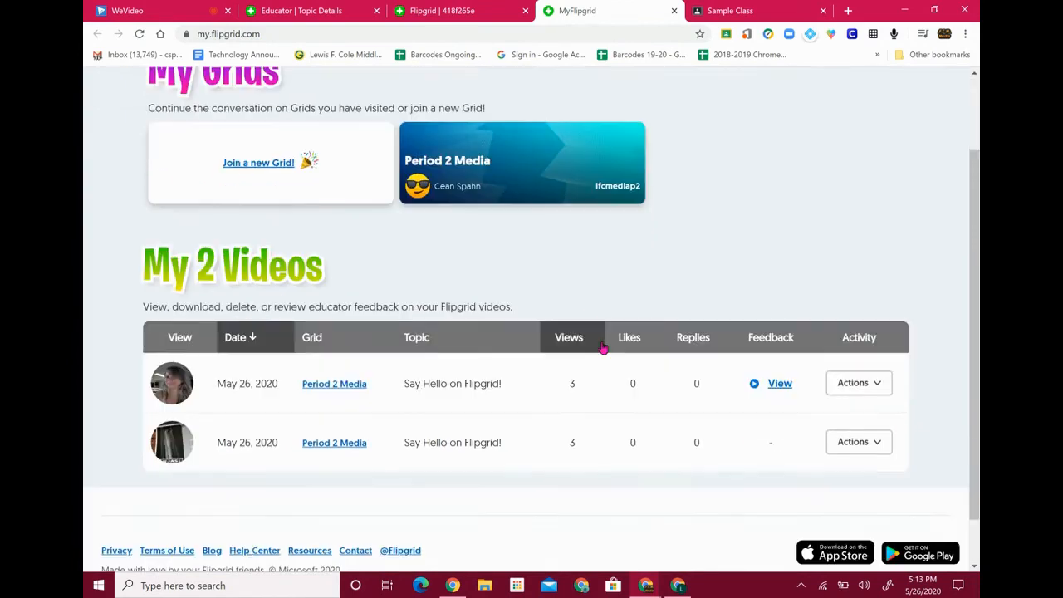
pyautogui.click(781, 388)
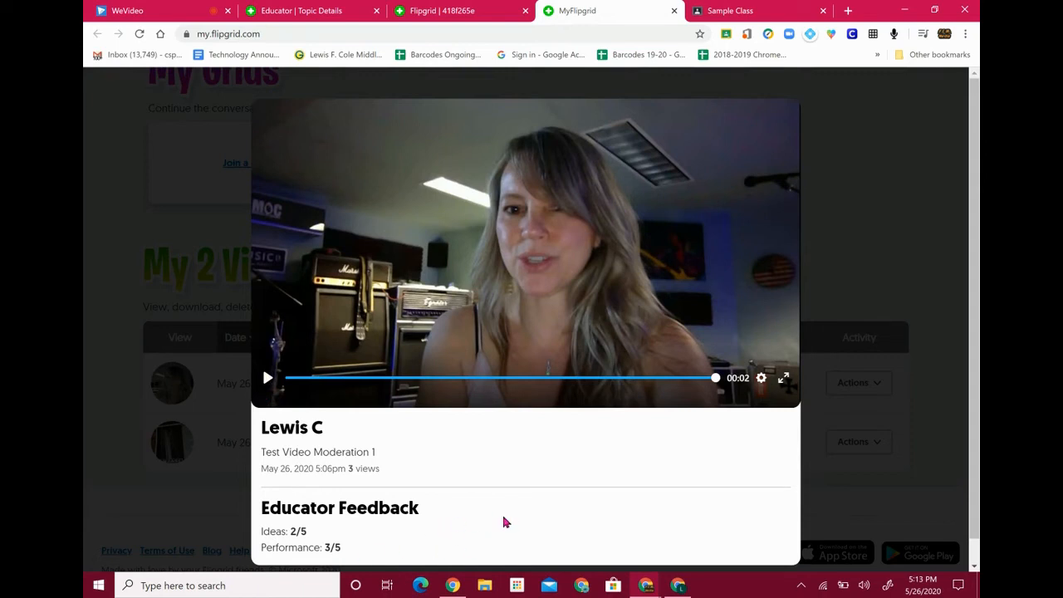
pyautogui.click(102, 230)
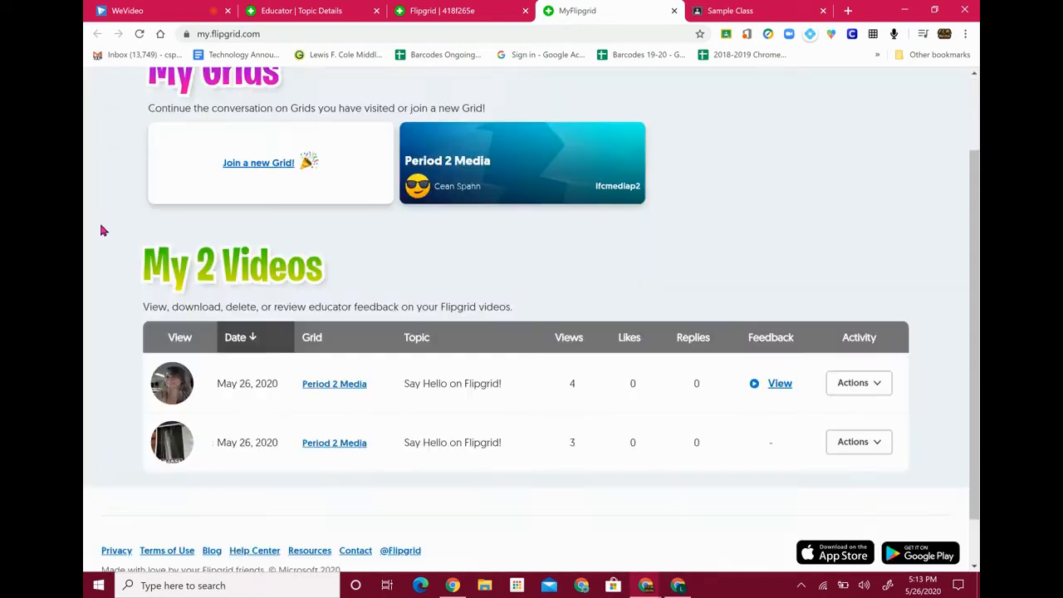
pyautogui.scroll(2, 806, 212)
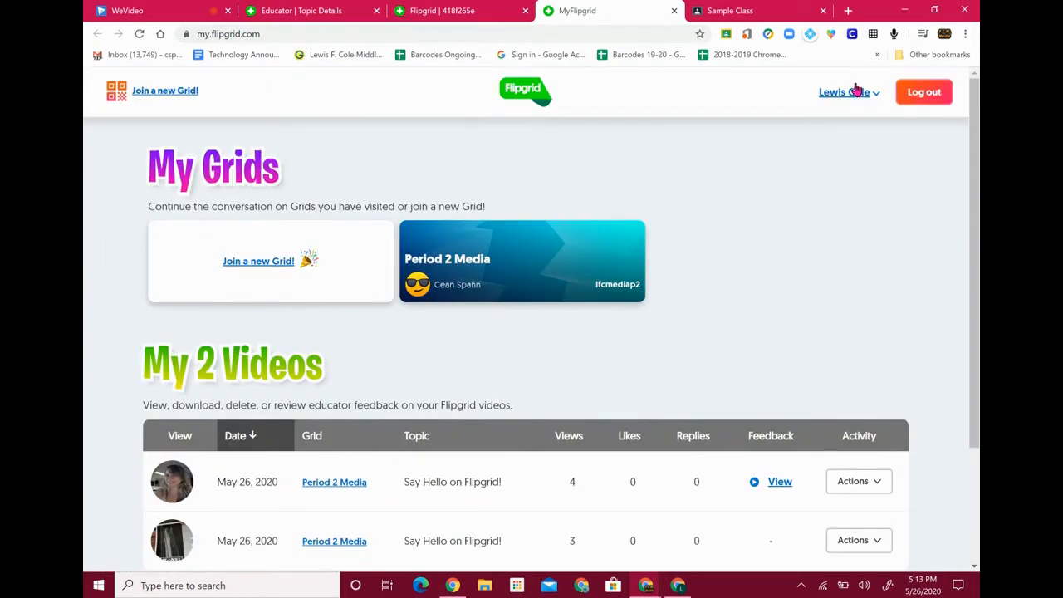
# Check the student grid again, then close the MyFlipgrid page
pyautogui.click(473, 11)
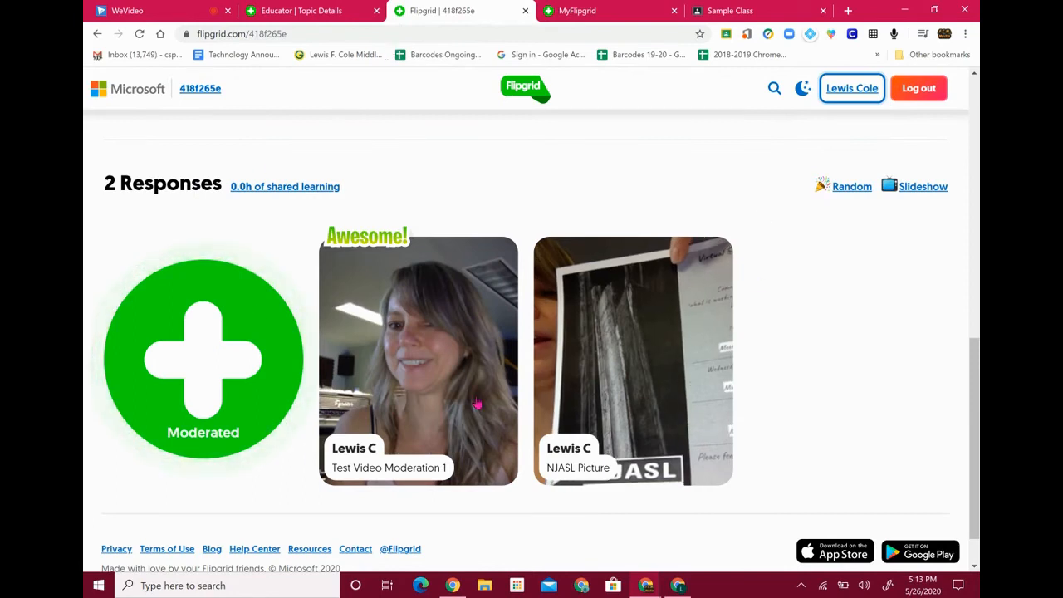
pyautogui.click(598, 10)
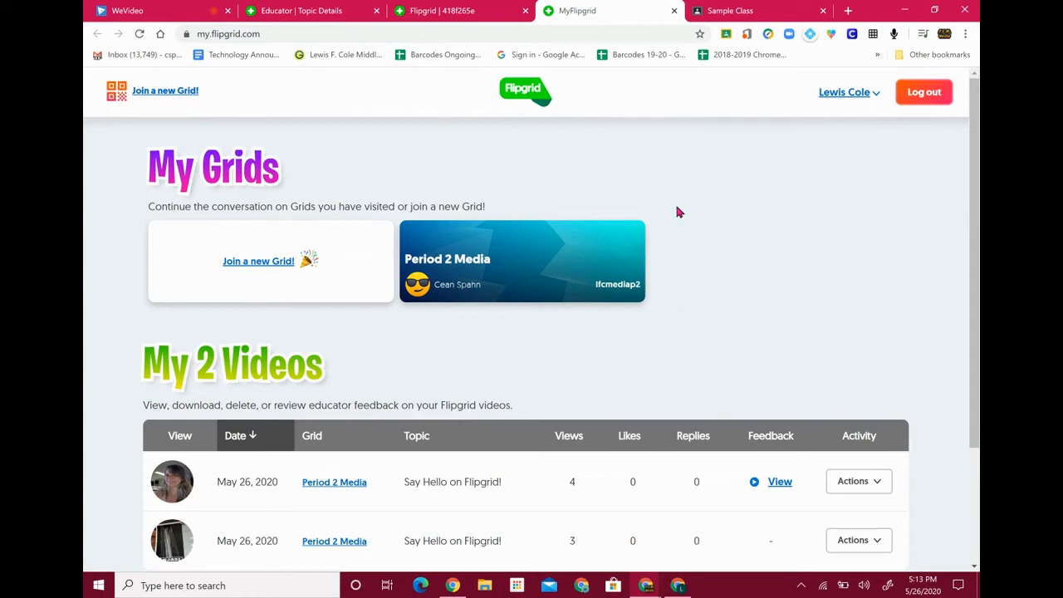
pyautogui.click(674, 12)
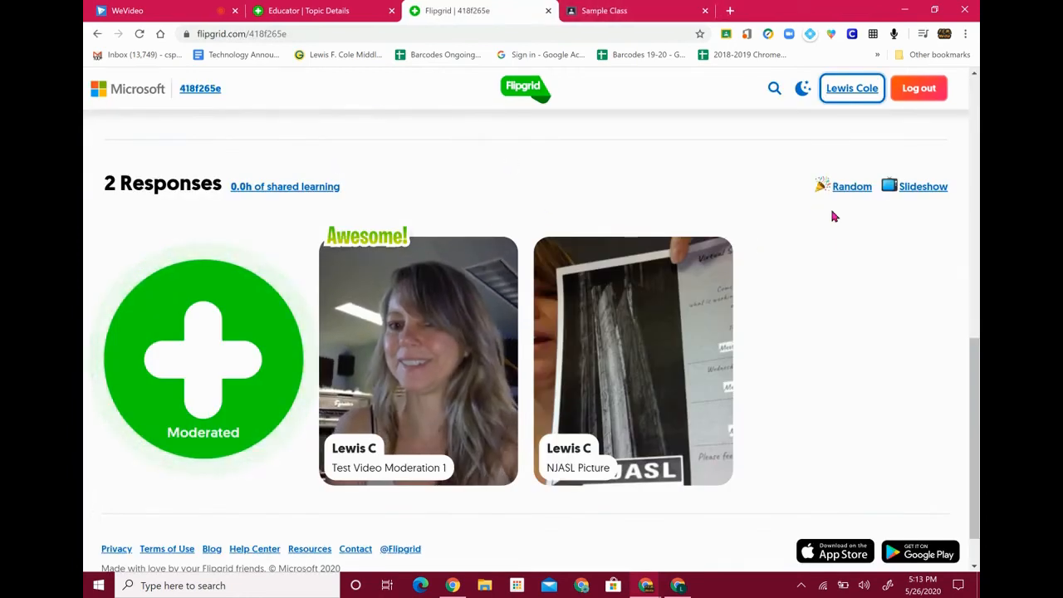
pyautogui.click(349, 11)
pyautogui.scroll(4, 465, 227)
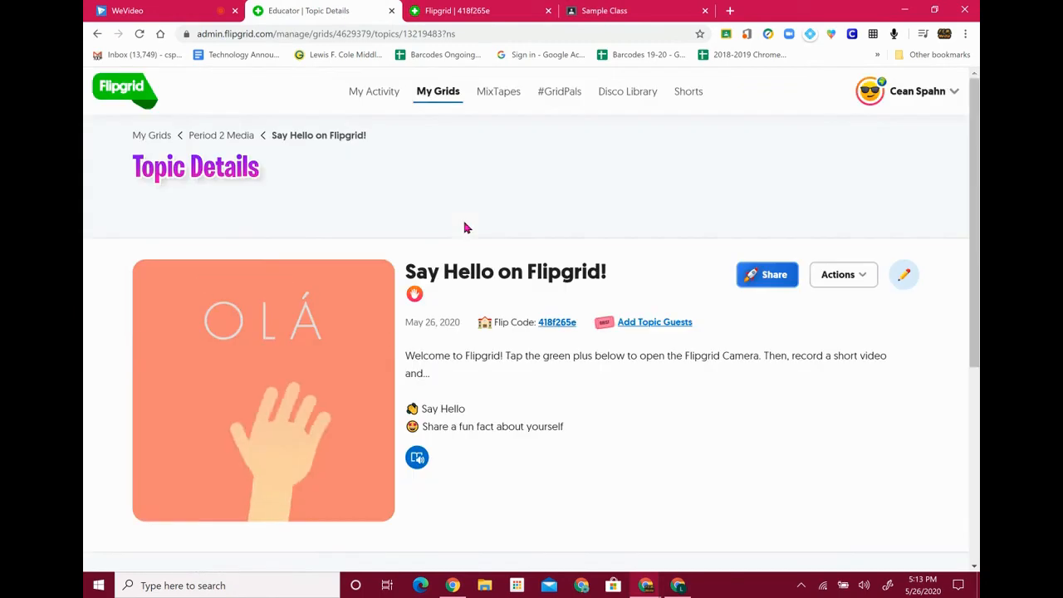
pyautogui.click(159, 138)
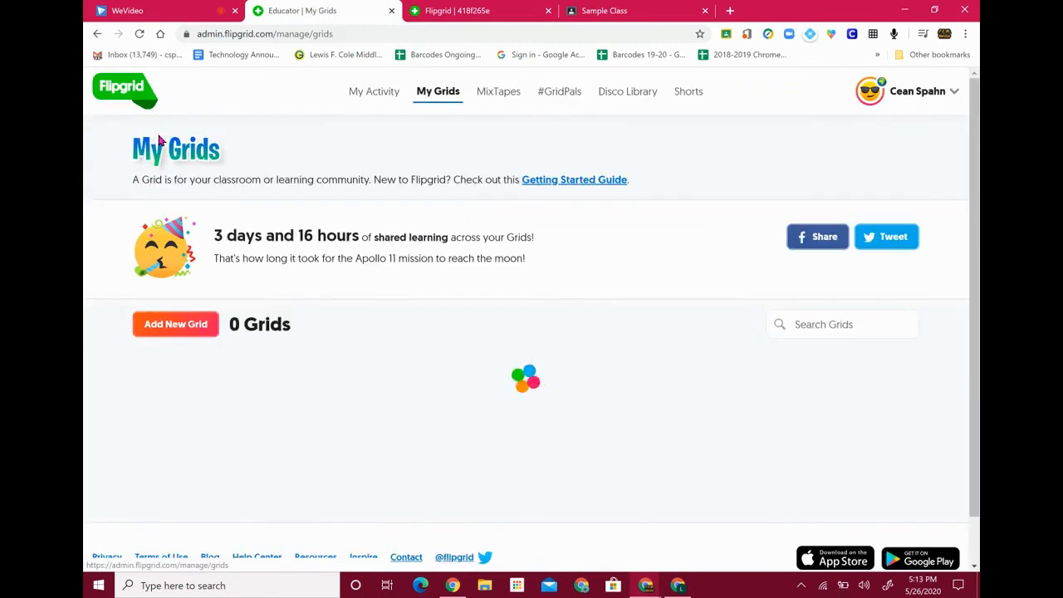
pyautogui.scroll(-4, 555, 284)
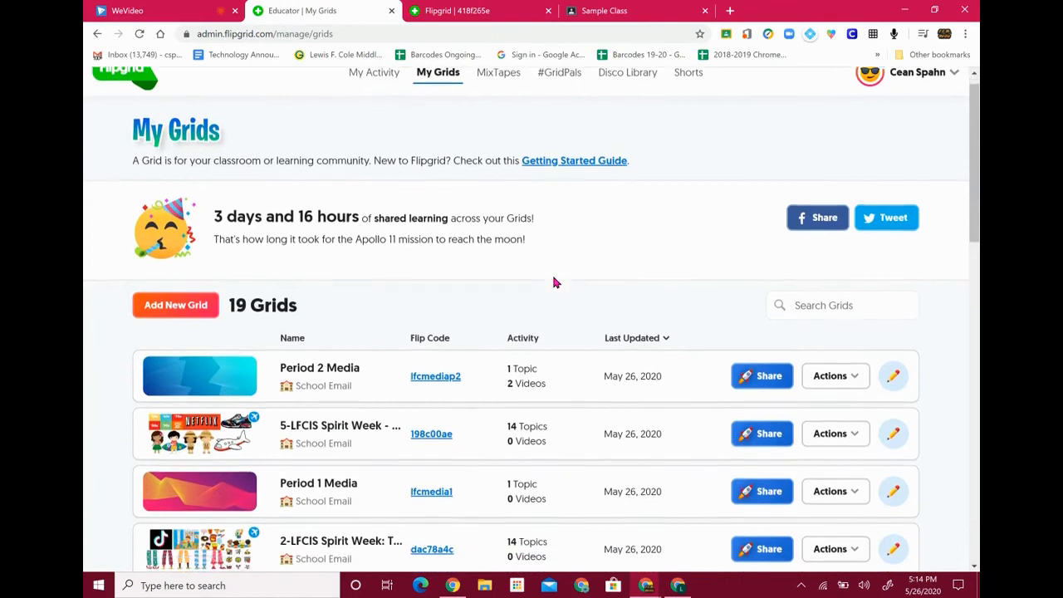
pyautogui.scroll(-4, 555, 283)
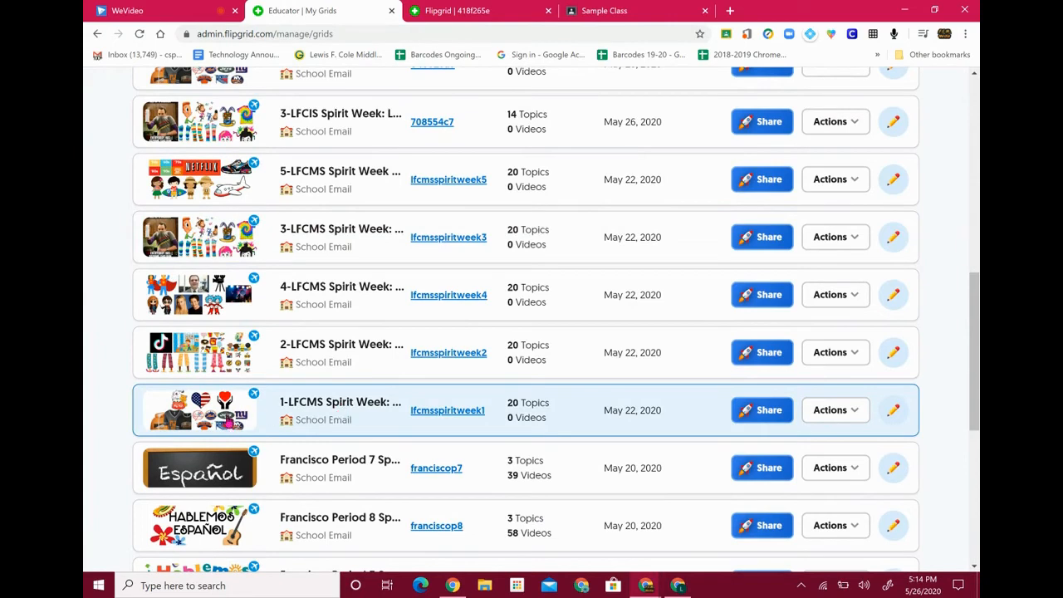
pyautogui.click(336, 408)
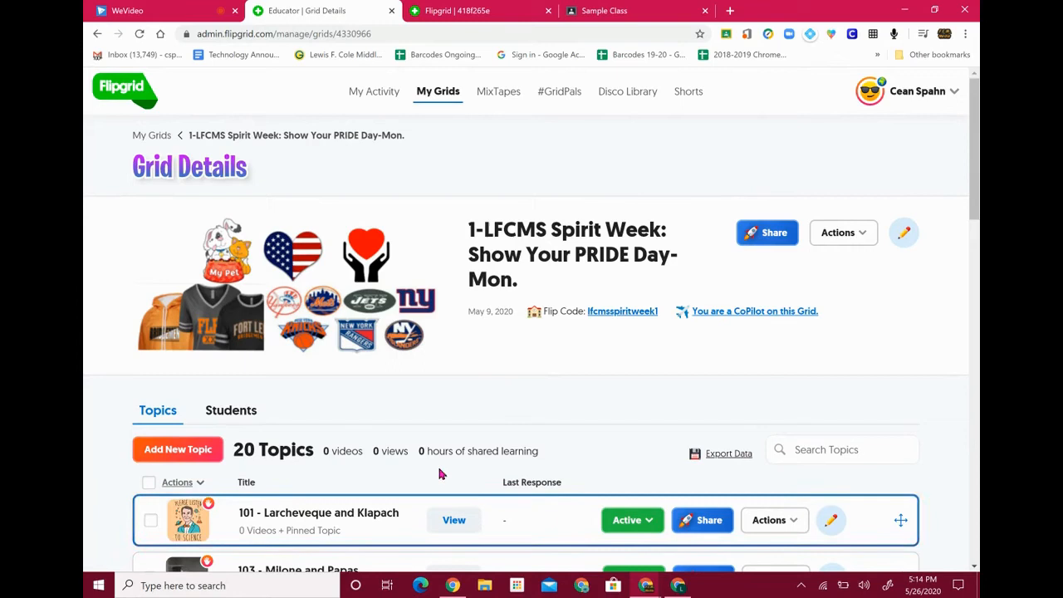
pyautogui.scroll(-3, 357, 374)
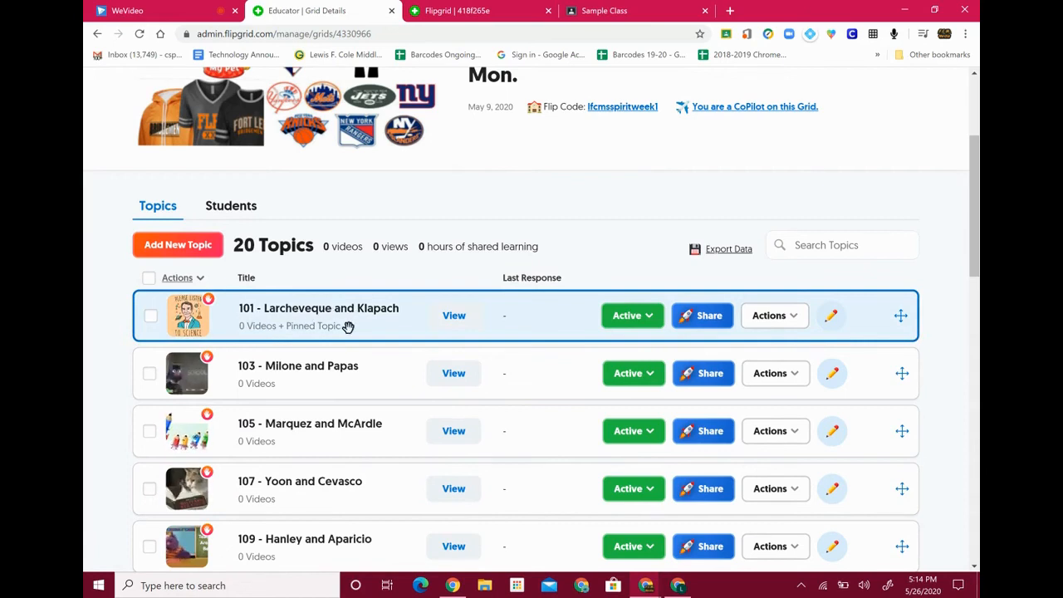
pyautogui.click(310, 324)
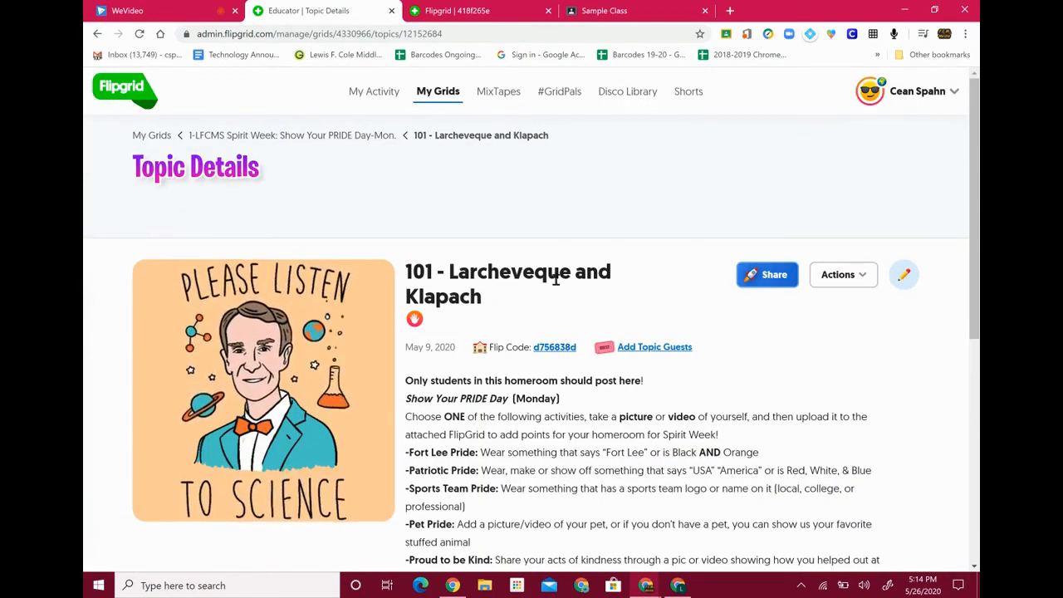
# Review the 101 topic's description and empty responses, then go back to the Spirit Week grid
pyautogui.scroll(-1, 528, 312)
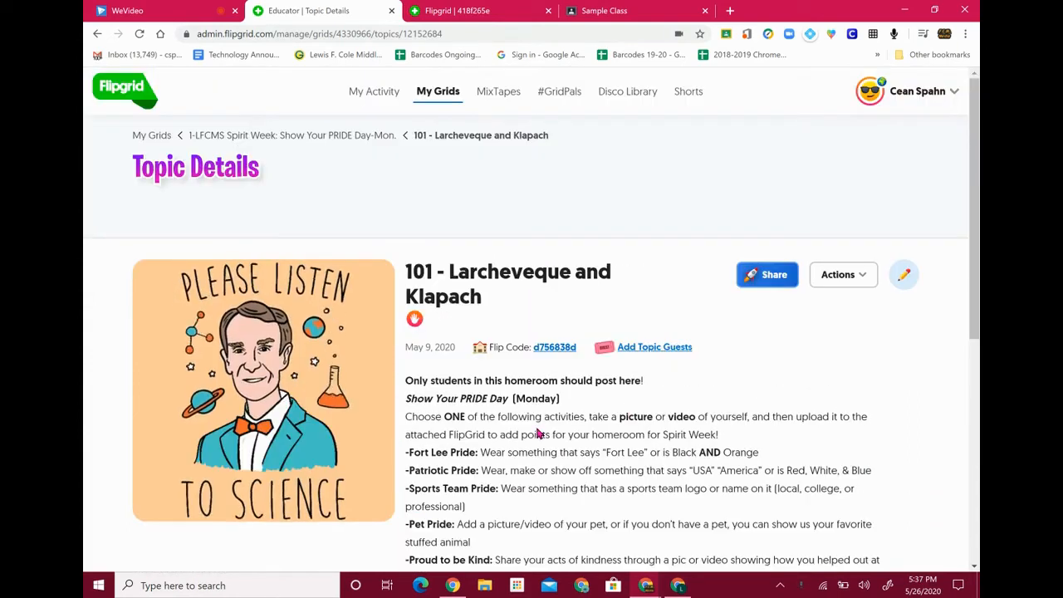
pyautogui.scroll(-2, 536, 433)
pyautogui.scroll(-2, 537, 433)
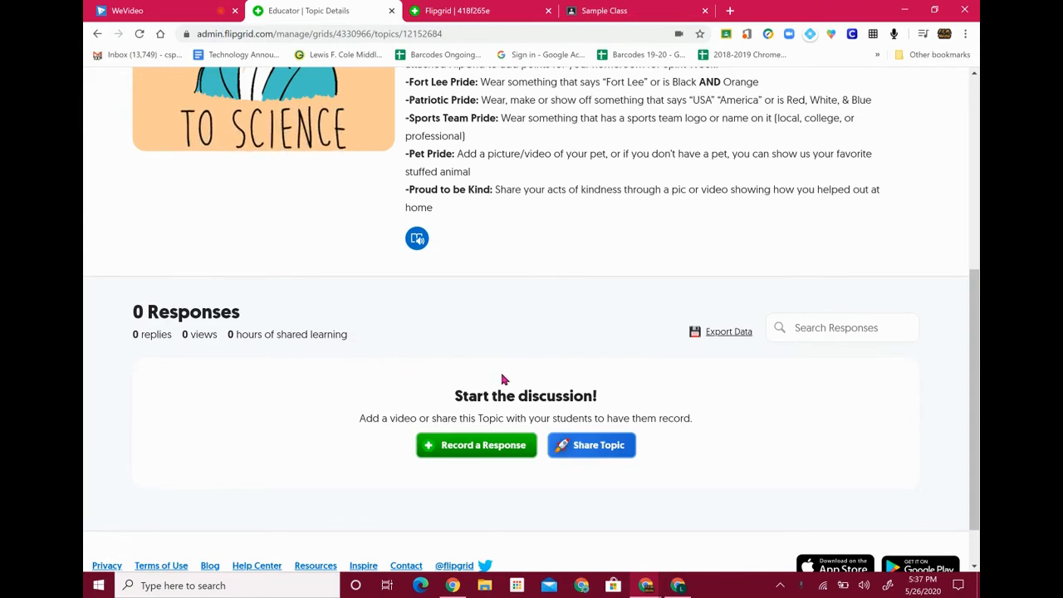
pyautogui.scroll(3, 502, 379)
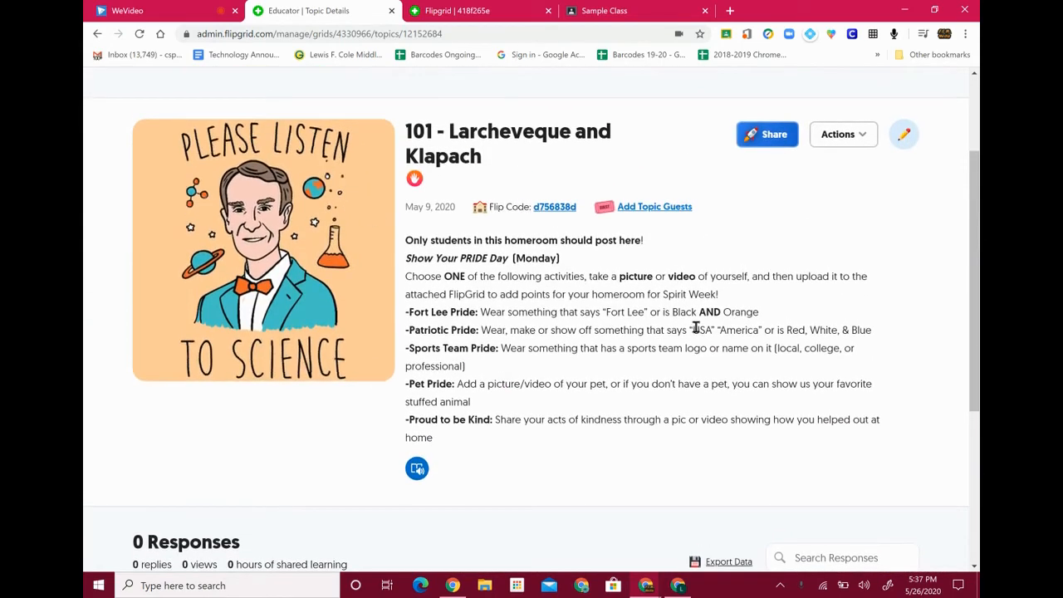
pyautogui.scroll(-3, 549, 361)
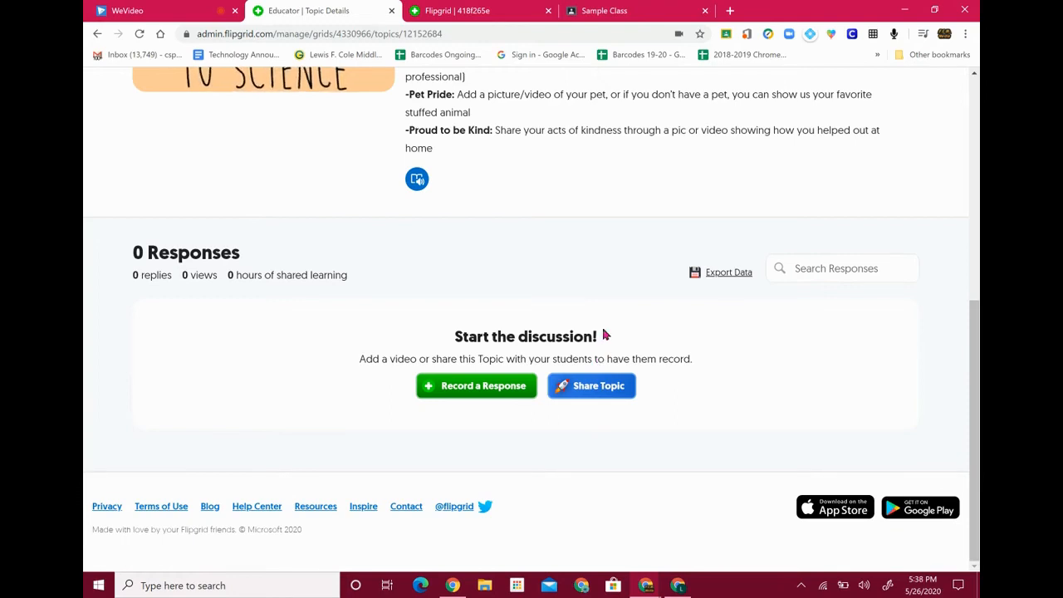
pyautogui.scroll(1, 583, 301)
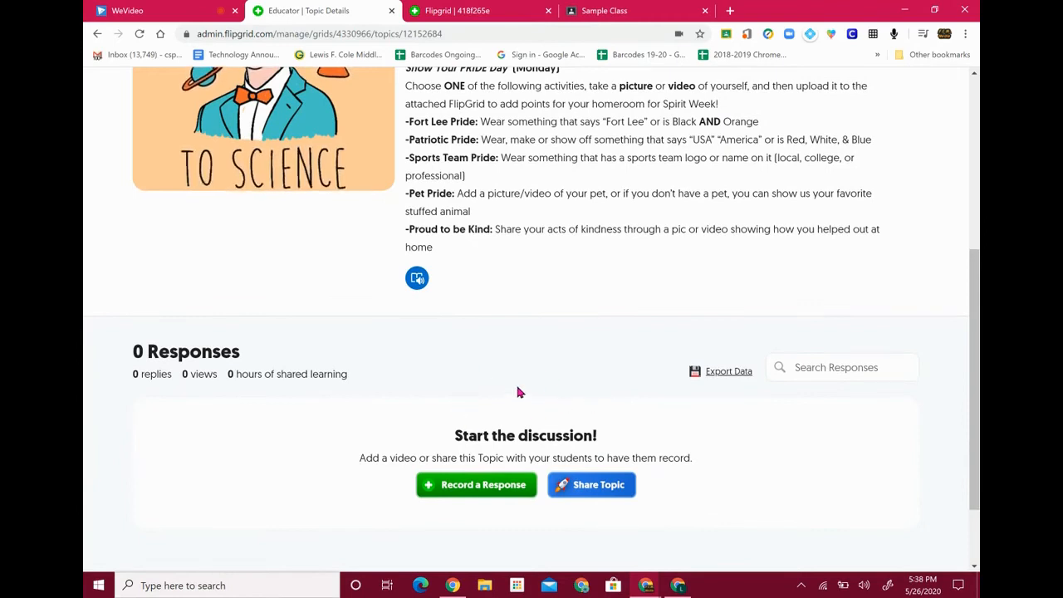
pyautogui.scroll(3, 518, 392)
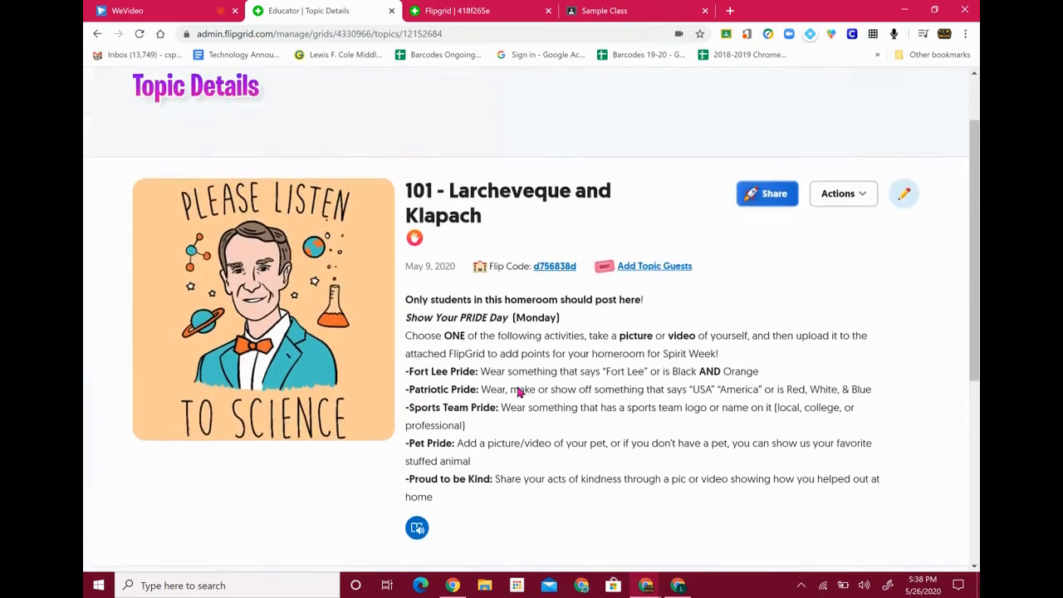
pyautogui.scroll(1, 518, 392)
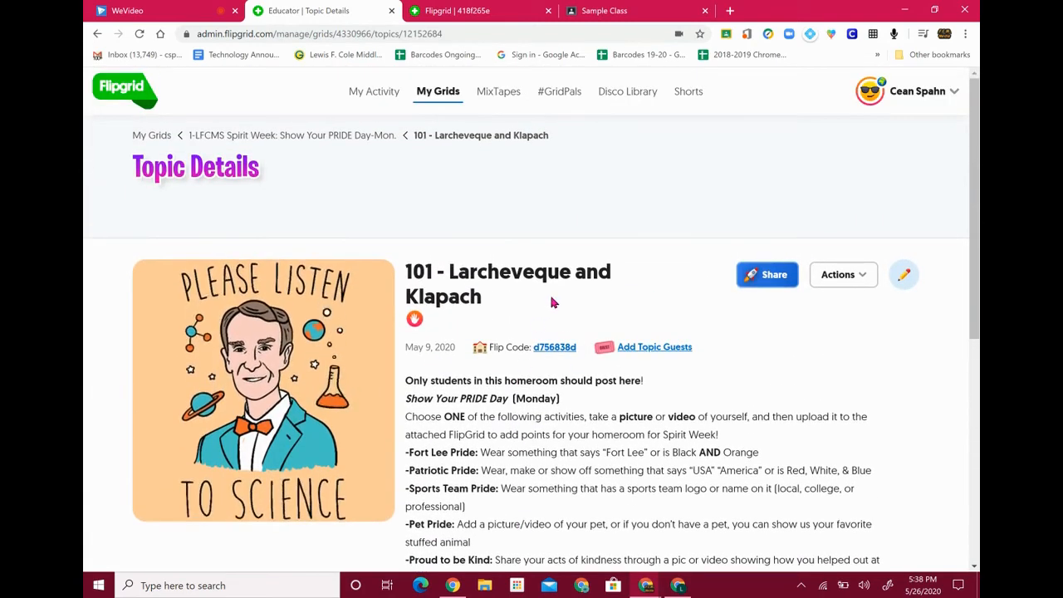
pyautogui.click(325, 137)
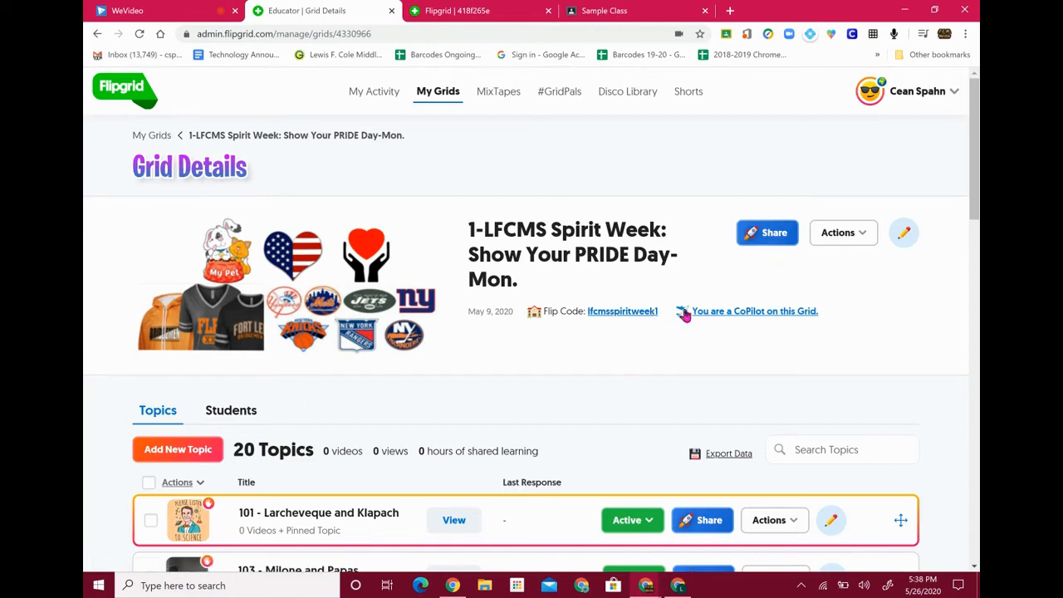
# Share the Spirit Week grid's link to Google Classroom
pyautogui.click(763, 249)
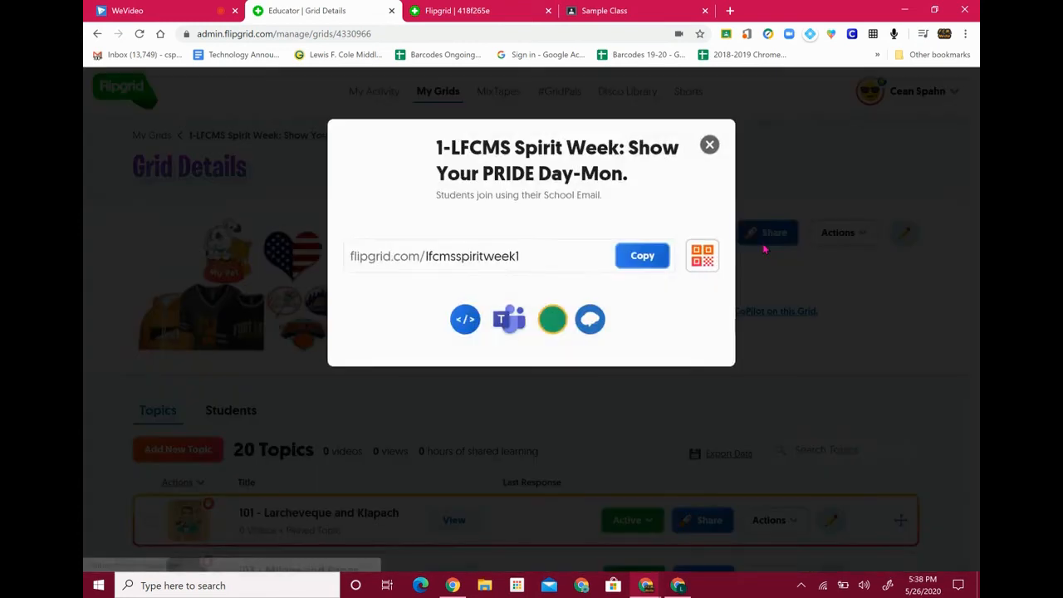
pyautogui.click(553, 325)
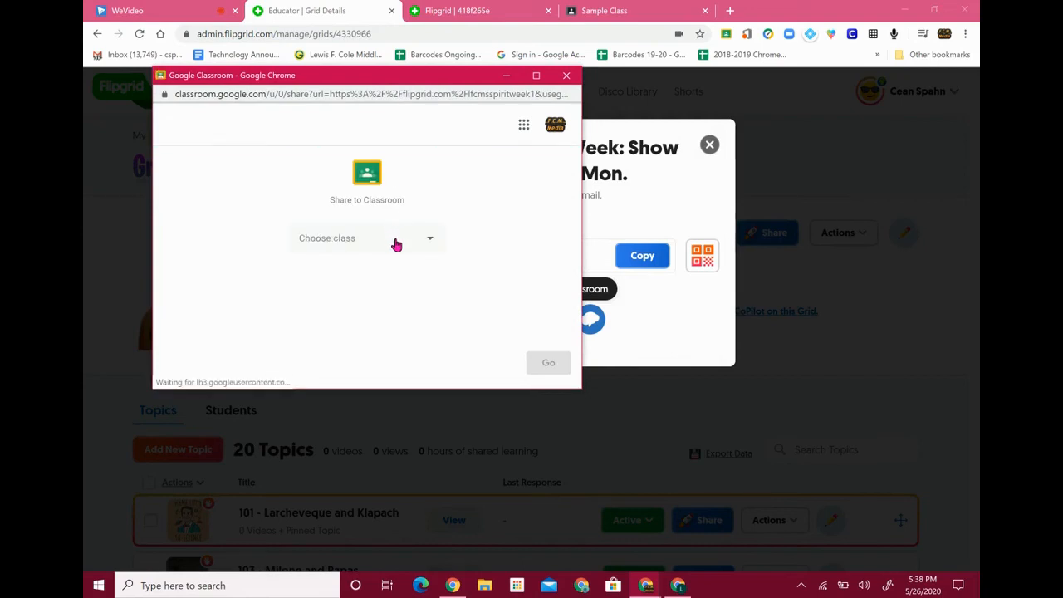
# Choose Sample Class as the destination and post type Announcement
pyautogui.click(396, 244)
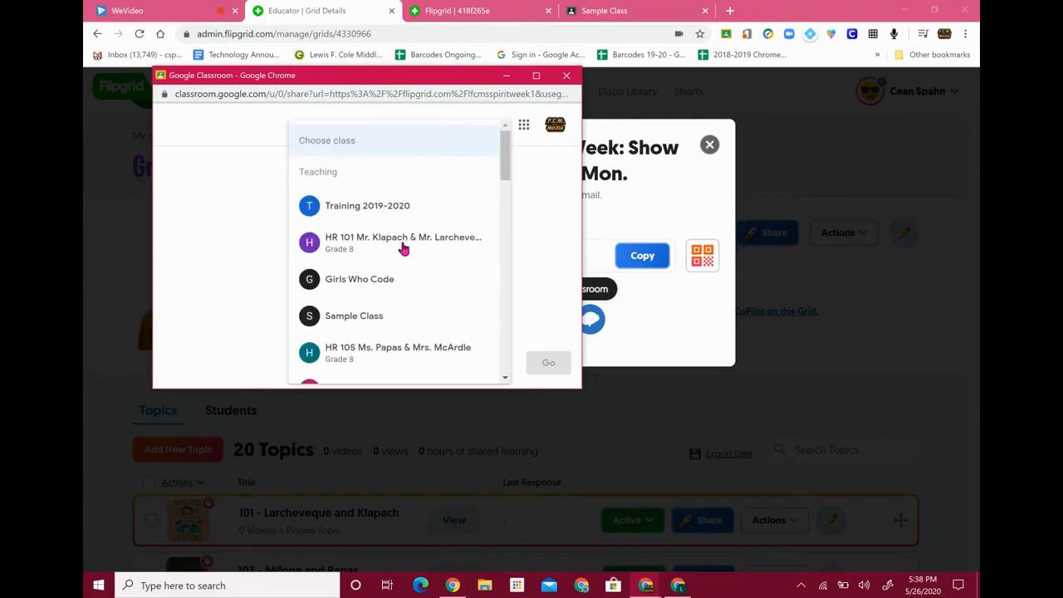
pyautogui.click(387, 312)
pyautogui.click(382, 307)
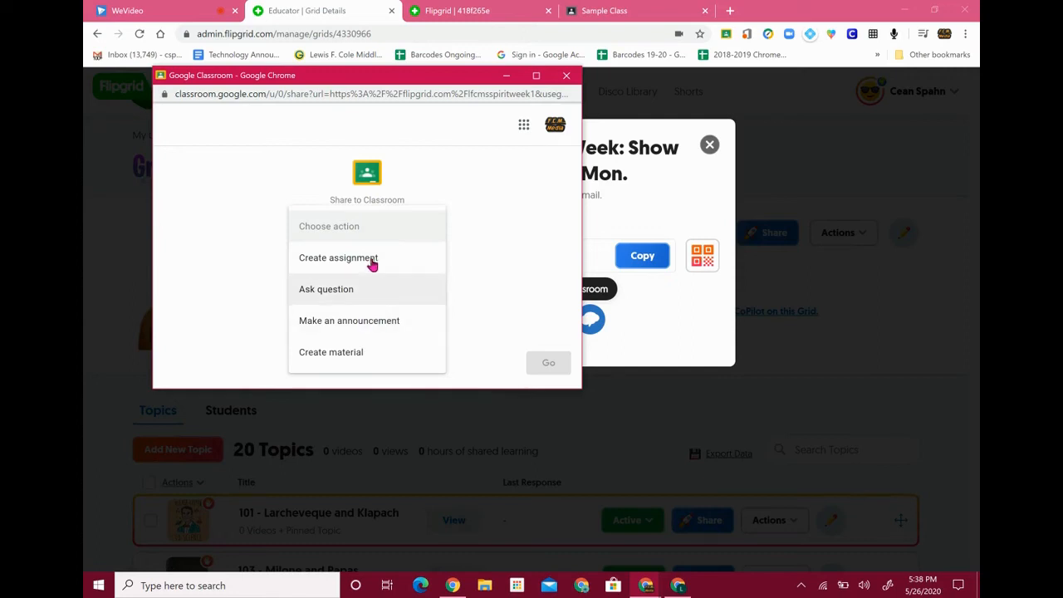
pyautogui.click(394, 322)
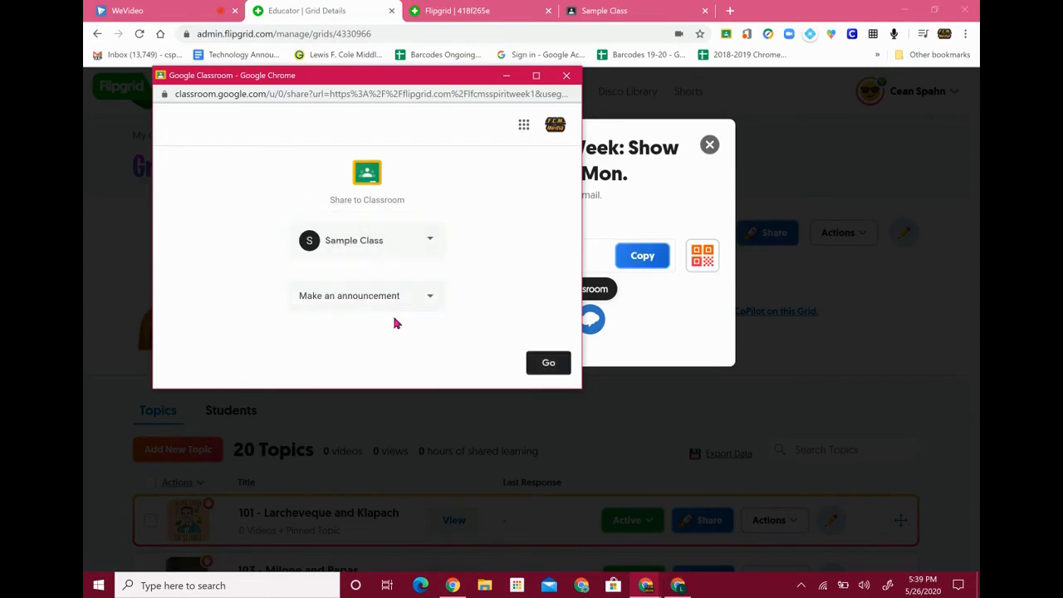
pyautogui.click(548, 364)
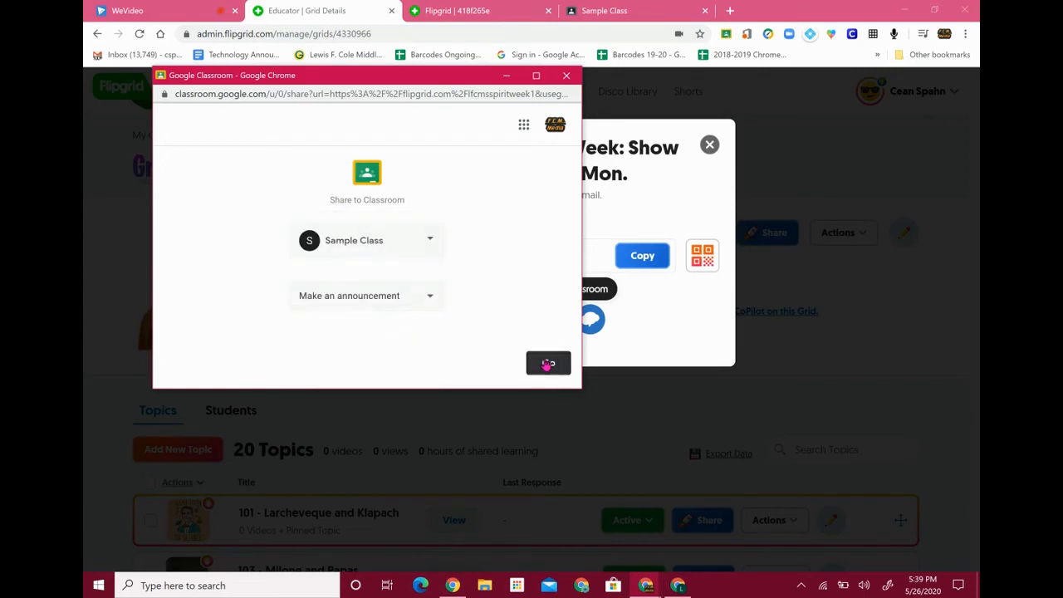
# Paste the Spirit Week announcement text and add a blank line after "the following:"
pyautogui.click(256, 194)
pyautogui.hotkey('ctrl', 'v')
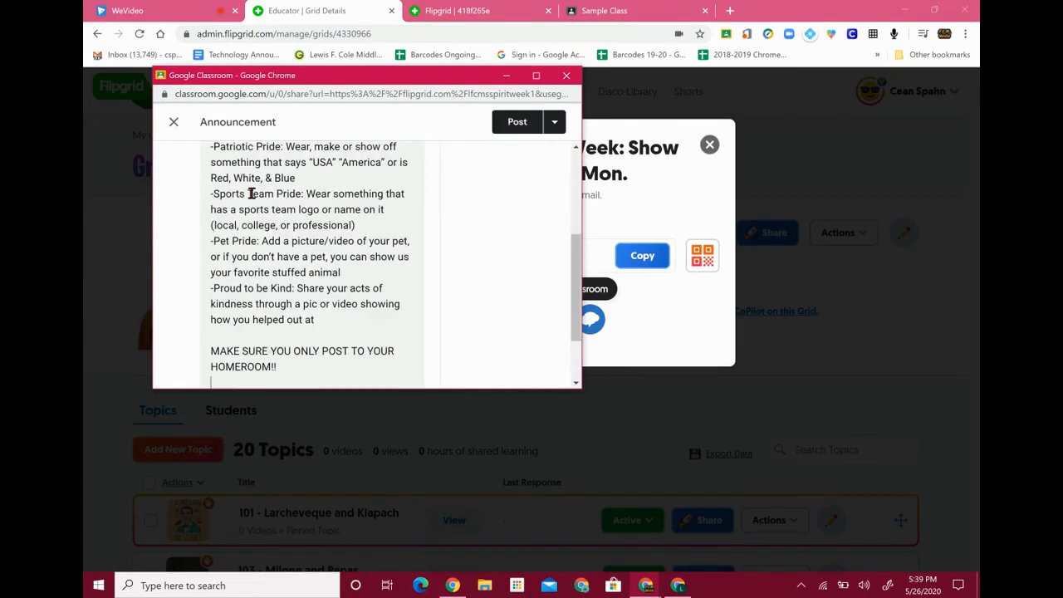
pyautogui.scroll(10, 402, 250)
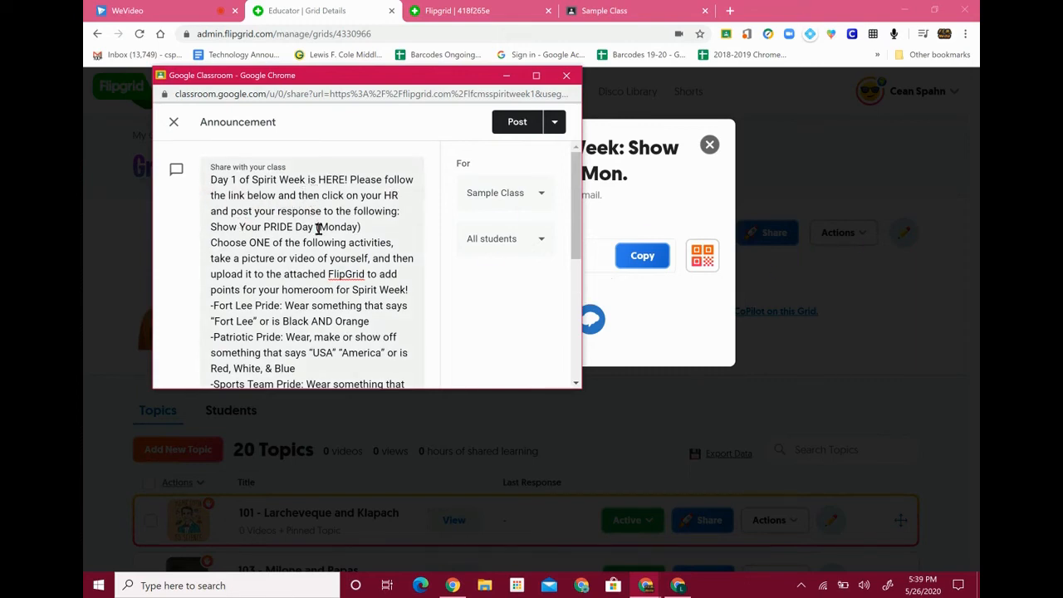
pyautogui.click(412, 209)
pyautogui.press('Return')
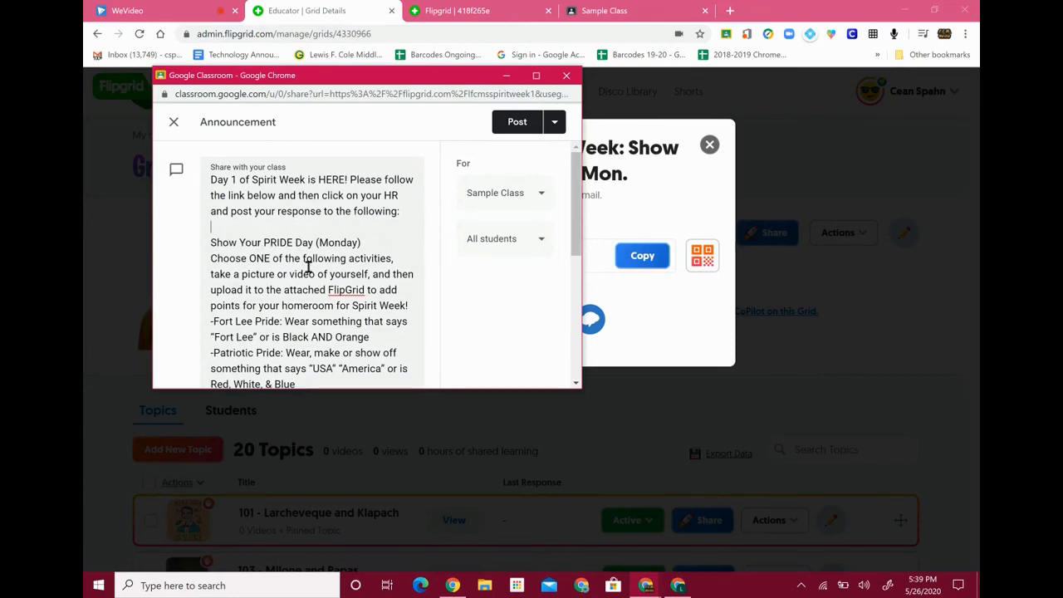
pyautogui.scroll(-1, 325, 298)
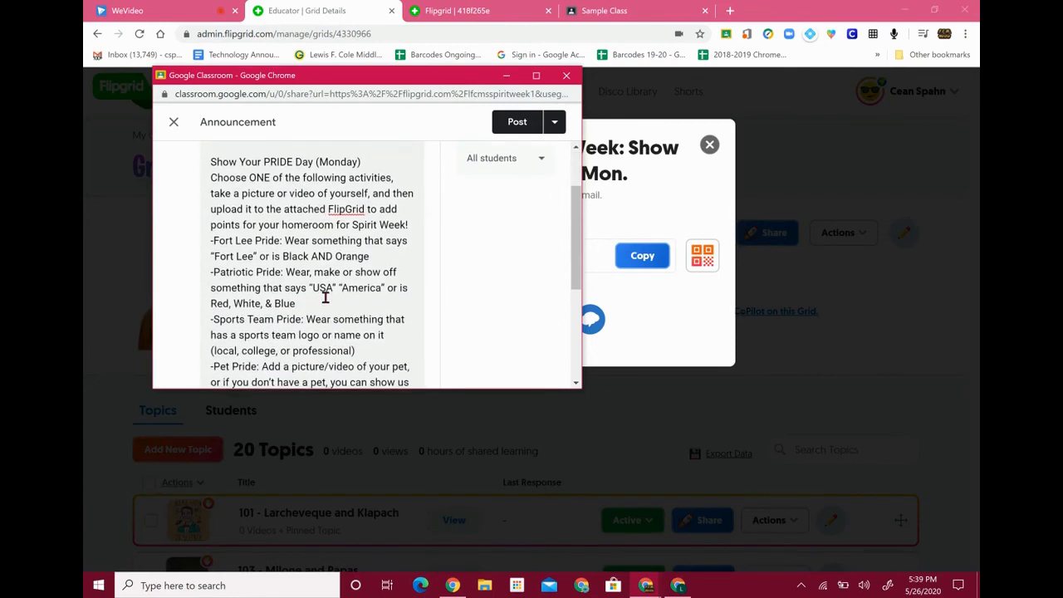
pyautogui.scroll(-3, 298, 315)
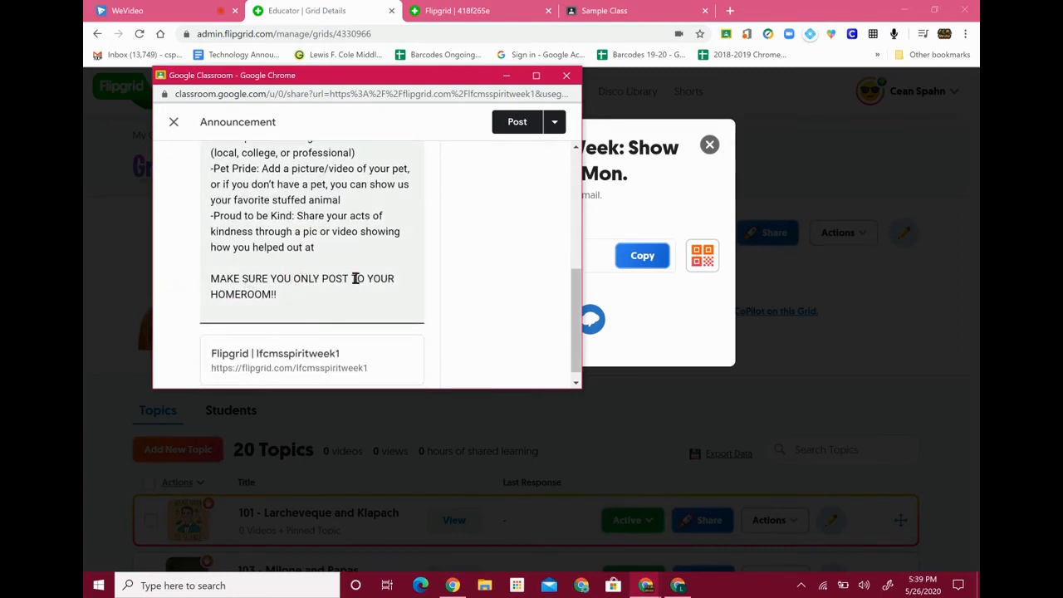
pyautogui.scroll(-1, 333, 296)
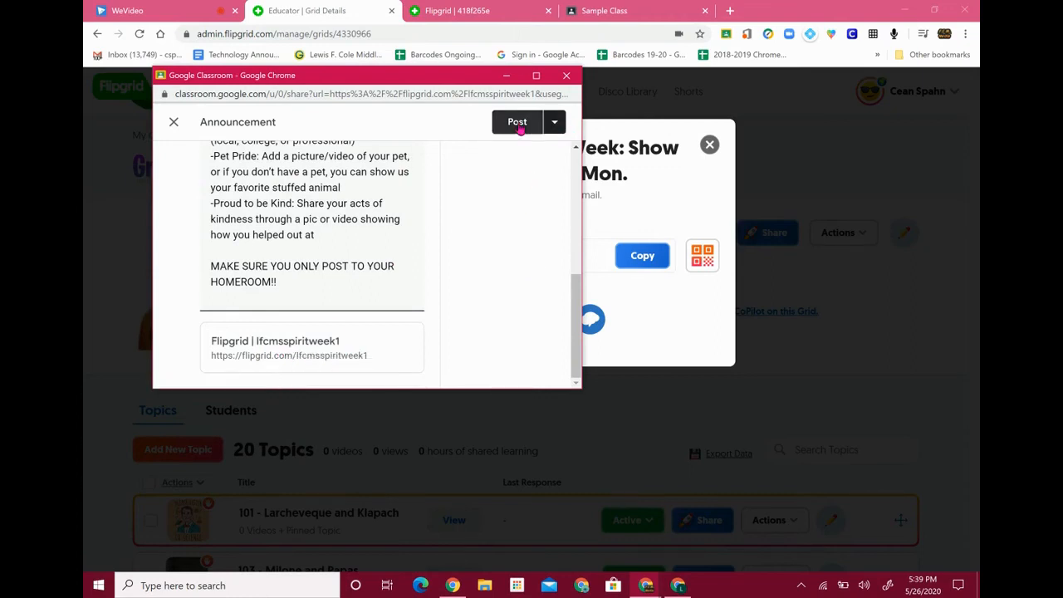
# Post the announcement to Sample Class
pyautogui.click(555, 123)
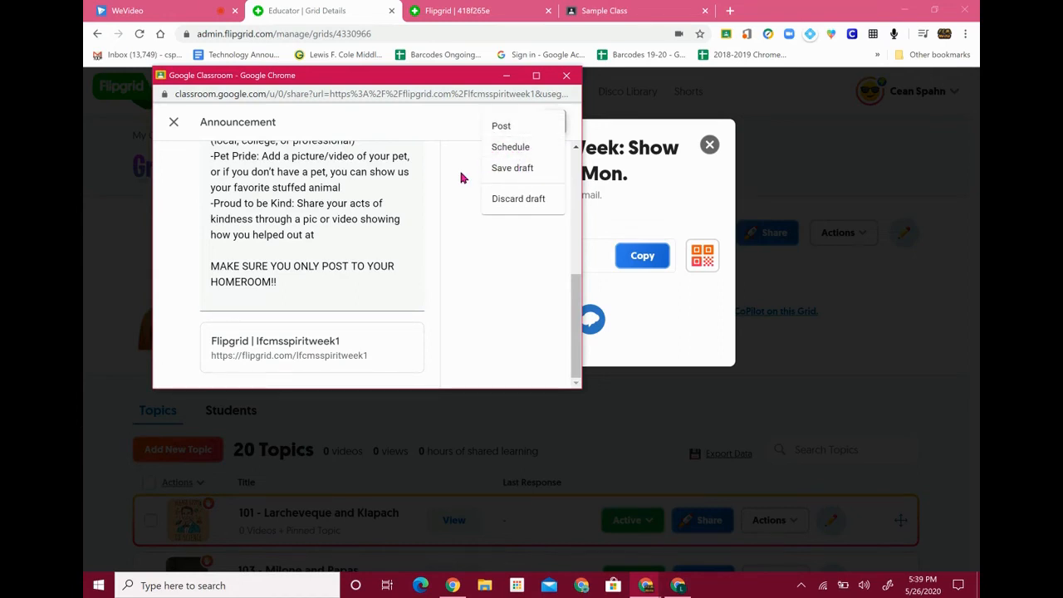
pyautogui.click(484, 254)
pyautogui.scroll(10, 508, 255)
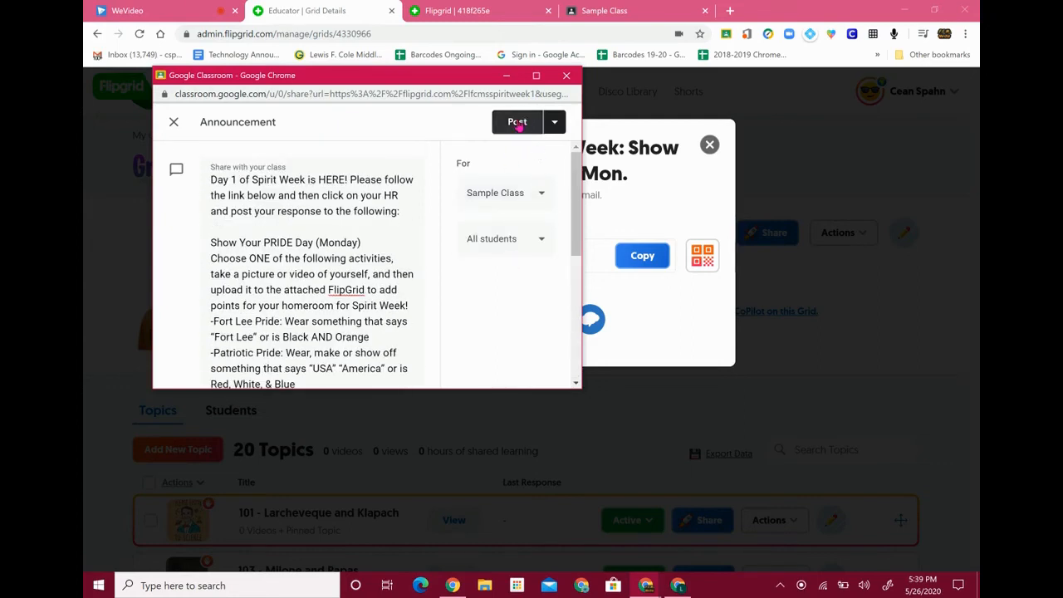
pyautogui.click(518, 123)
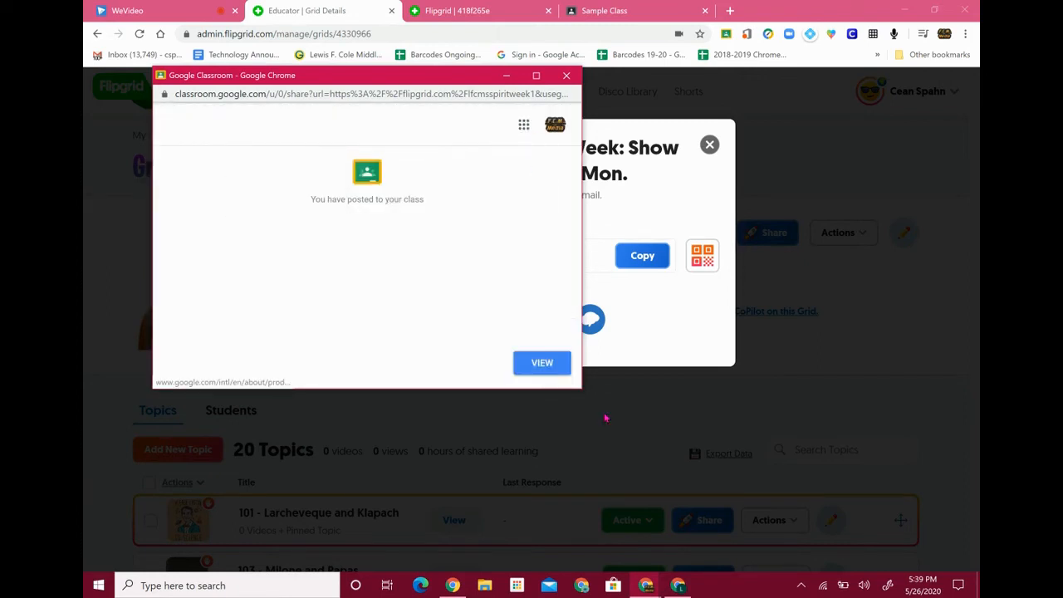
# View the posted announcement, then reload the student's class stream to find it
pyautogui.click(551, 373)
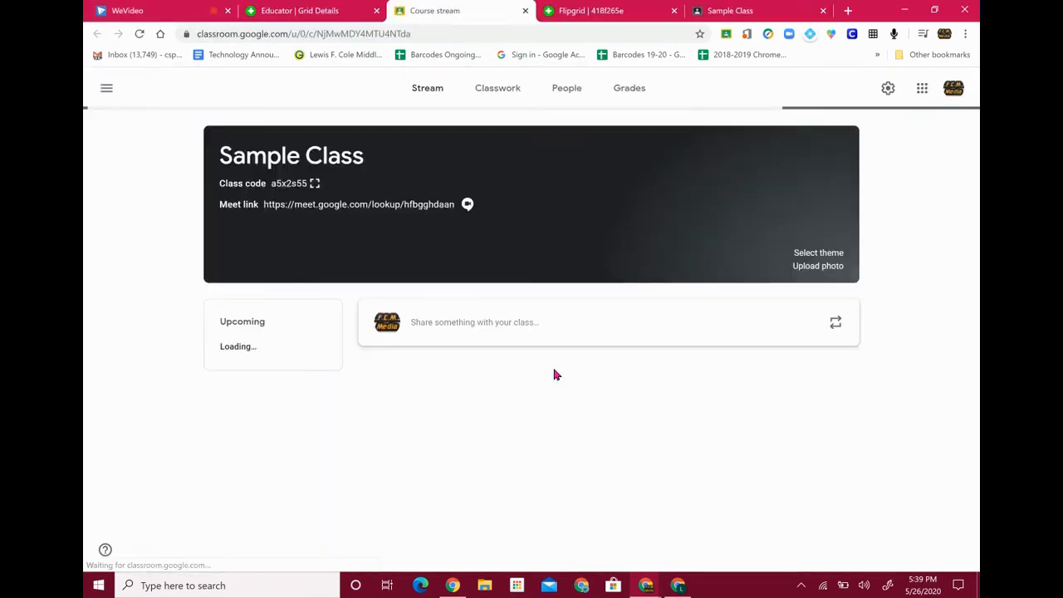
pyautogui.scroll(-2, 555, 375)
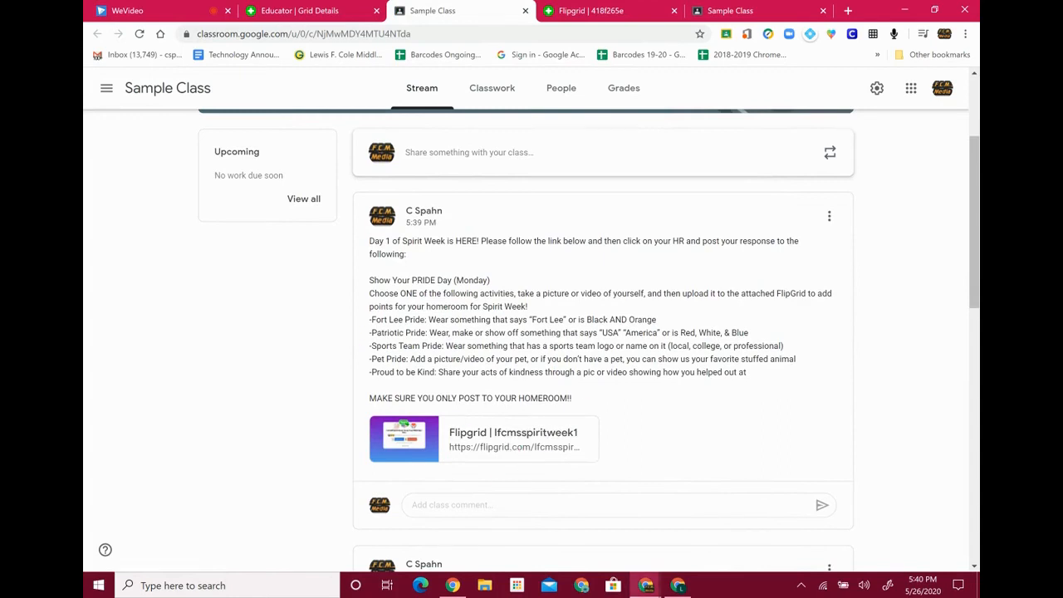
pyautogui.moveTo(678, 586)
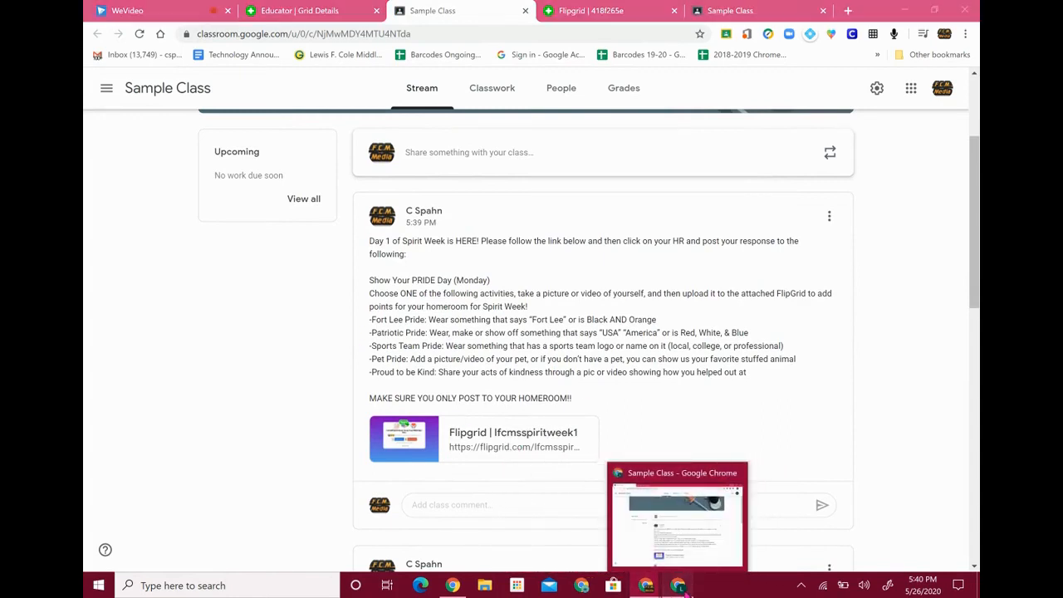
pyautogui.click(687, 536)
pyautogui.click(140, 34)
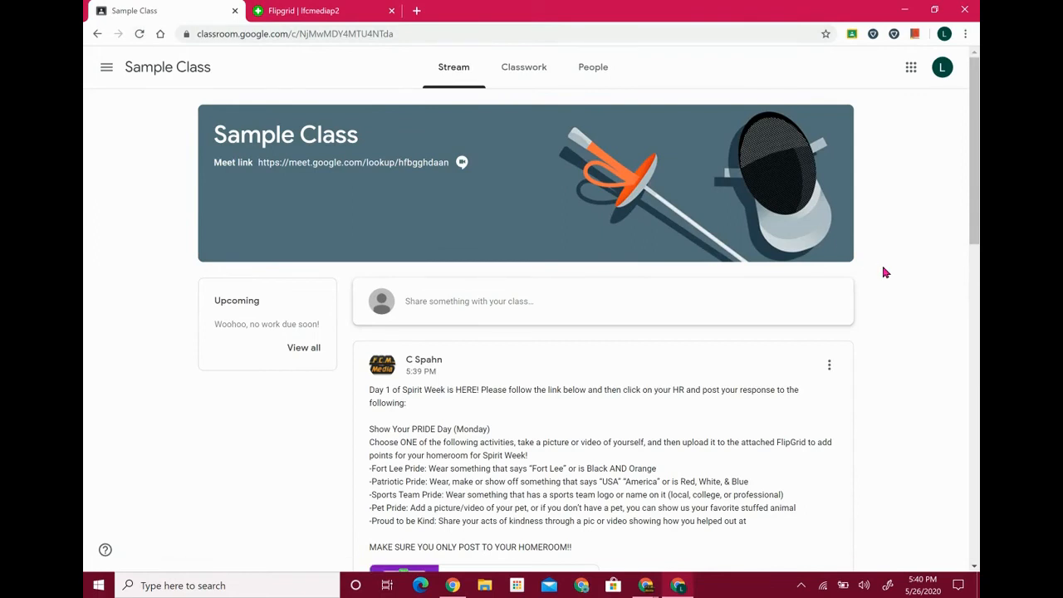
pyautogui.scroll(-1, 884, 272)
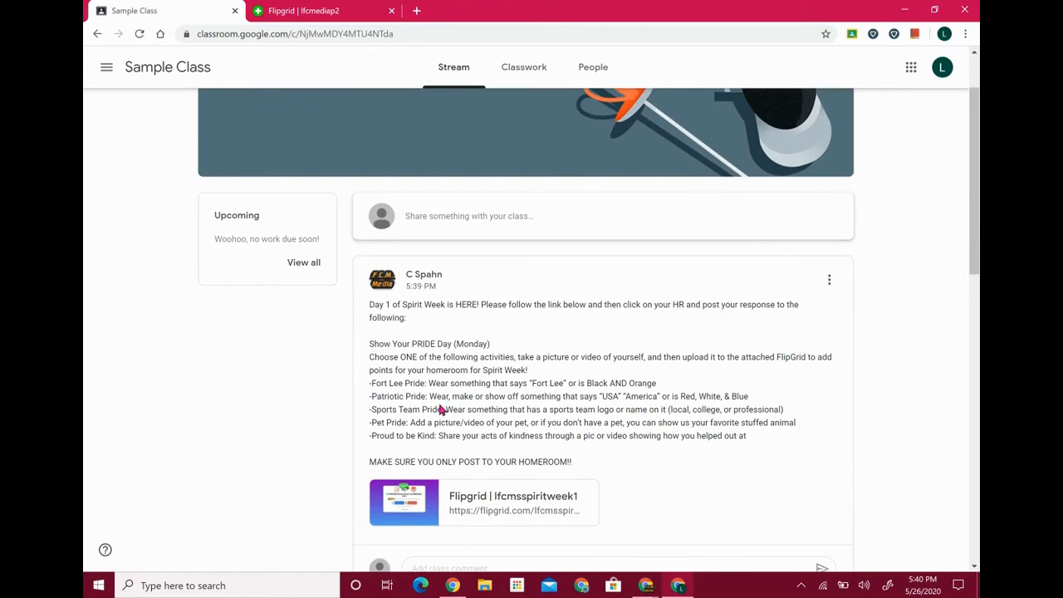
# Open the attached Flipgrid link and sign in with the student's Google account
pyautogui.click(524, 503)
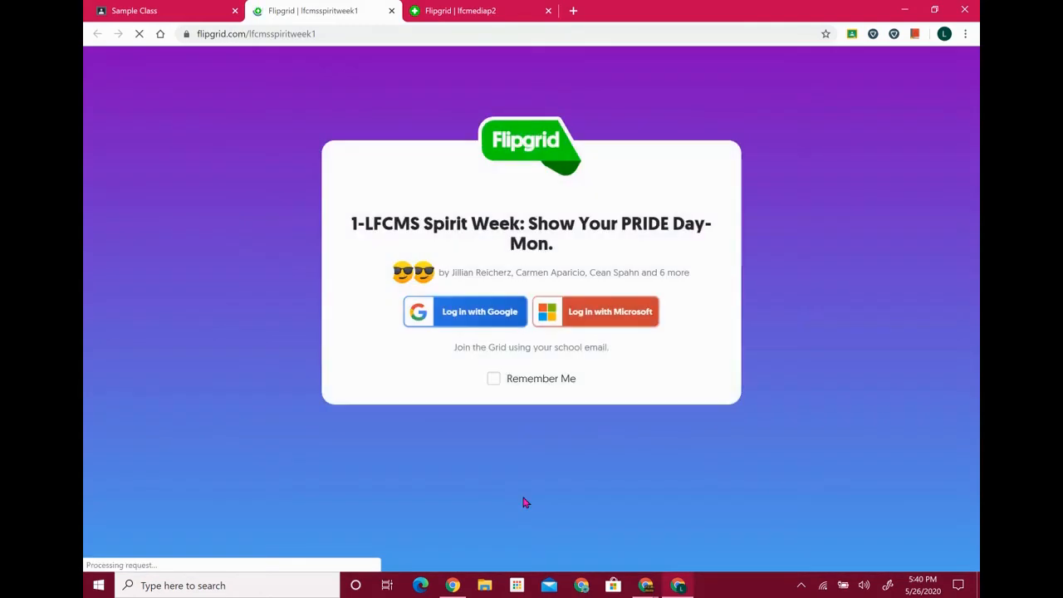
pyautogui.click(451, 316)
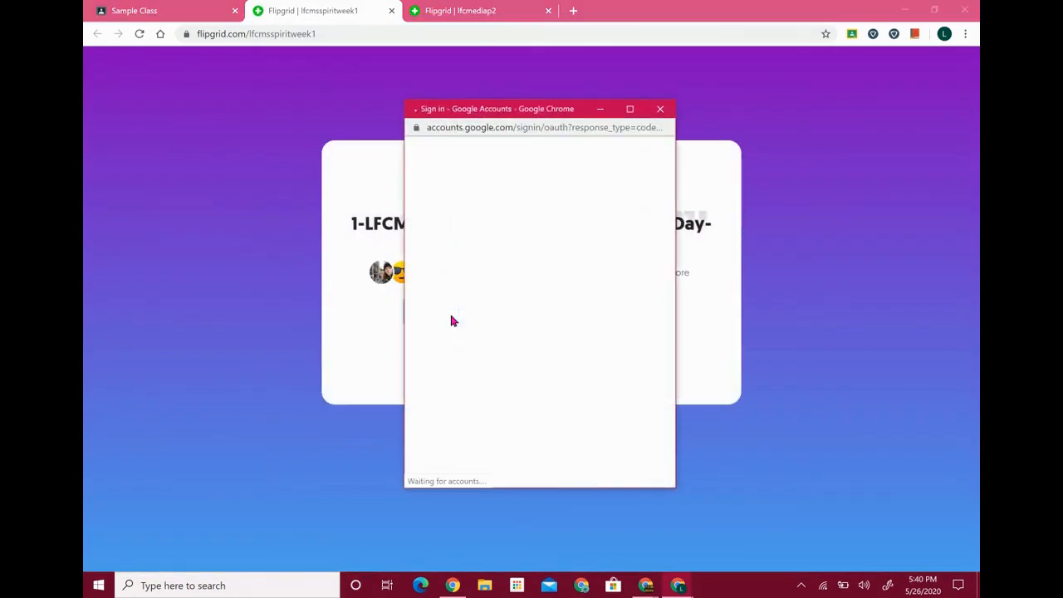
pyautogui.click(480, 255)
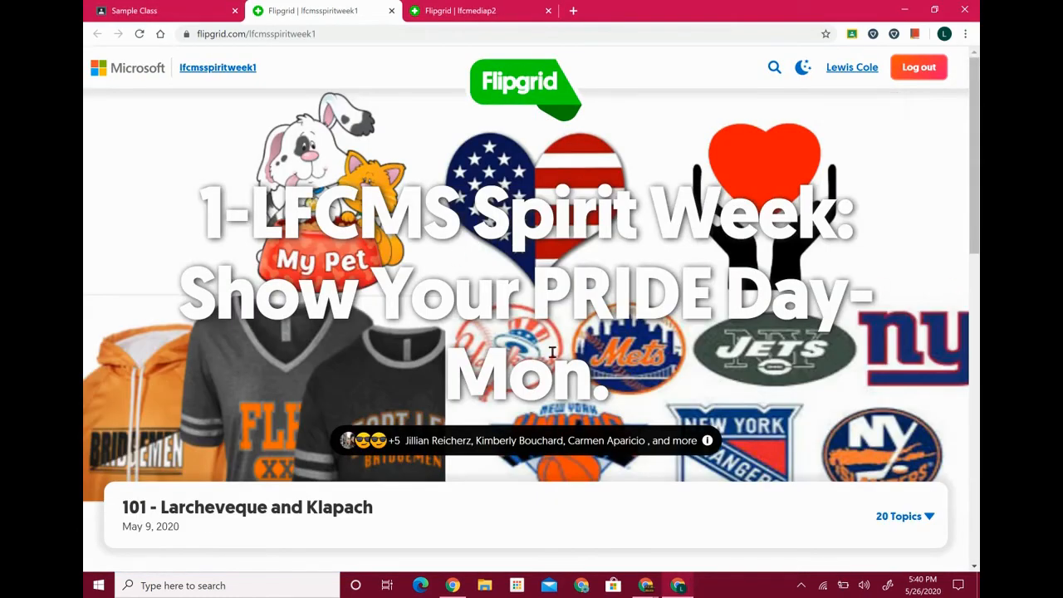
pyautogui.scroll(-2, 519, 340)
pyautogui.scroll(3, 518, 336)
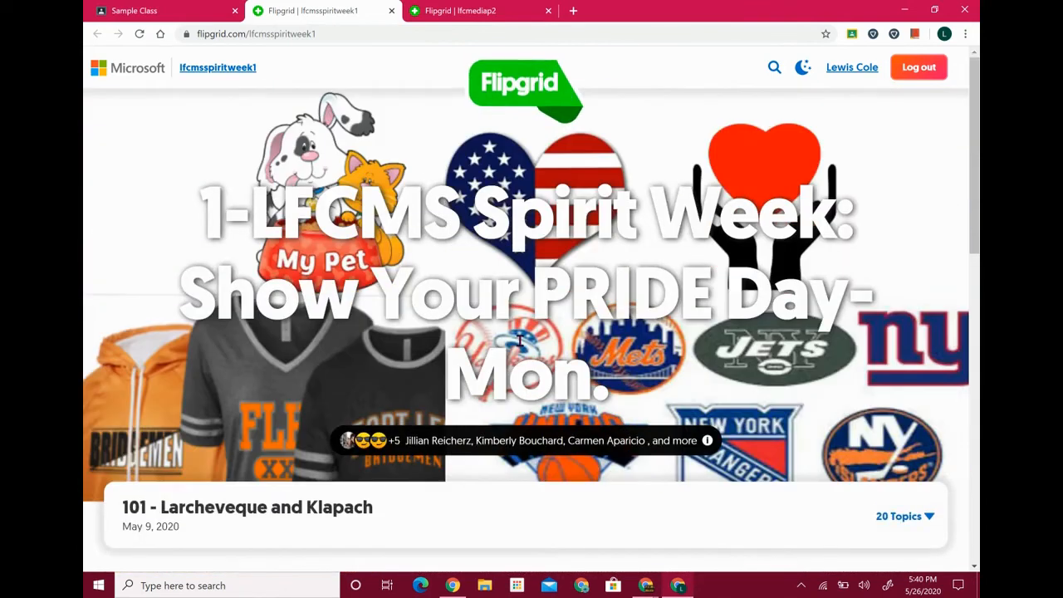
# Expand and collapse the grid's 20-topic list a few times
pyautogui.click(923, 515)
pyautogui.scroll(-3, 675, 378)
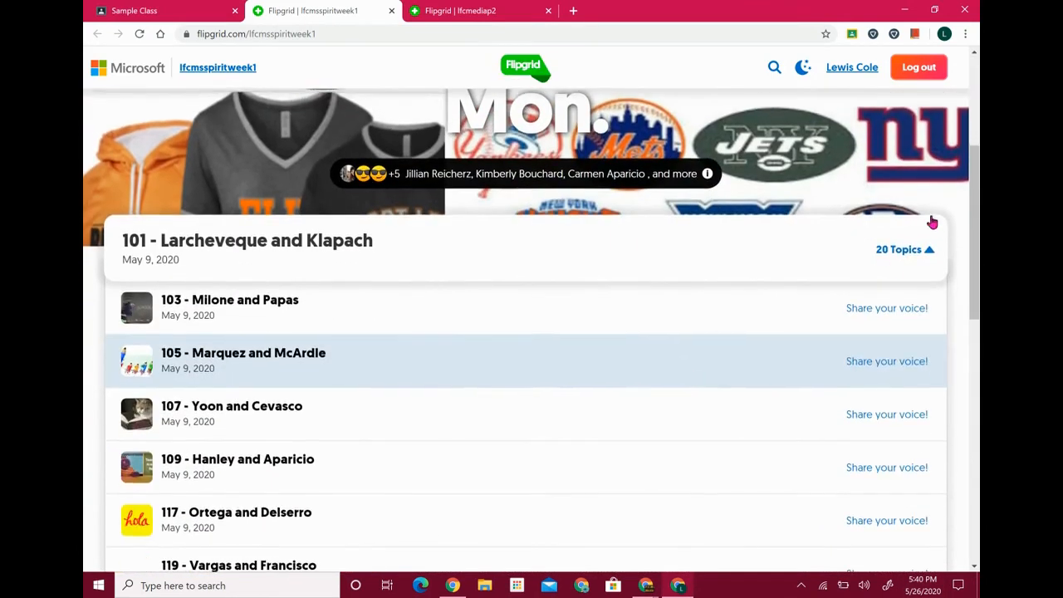
pyautogui.click(928, 254)
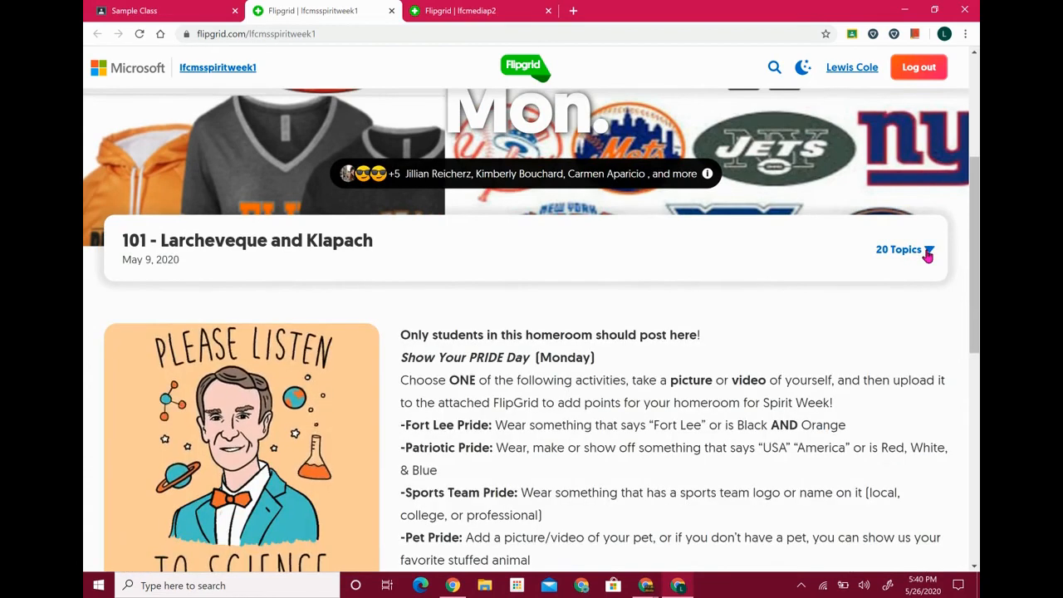
pyautogui.click(928, 254)
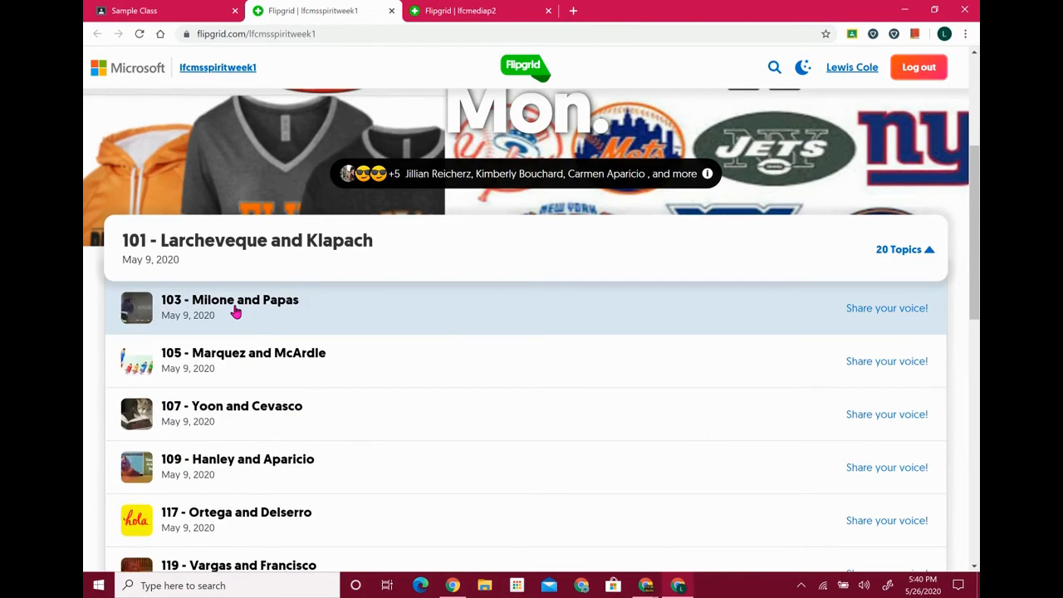
pyautogui.click(932, 252)
pyautogui.click(931, 252)
pyautogui.click(931, 252)
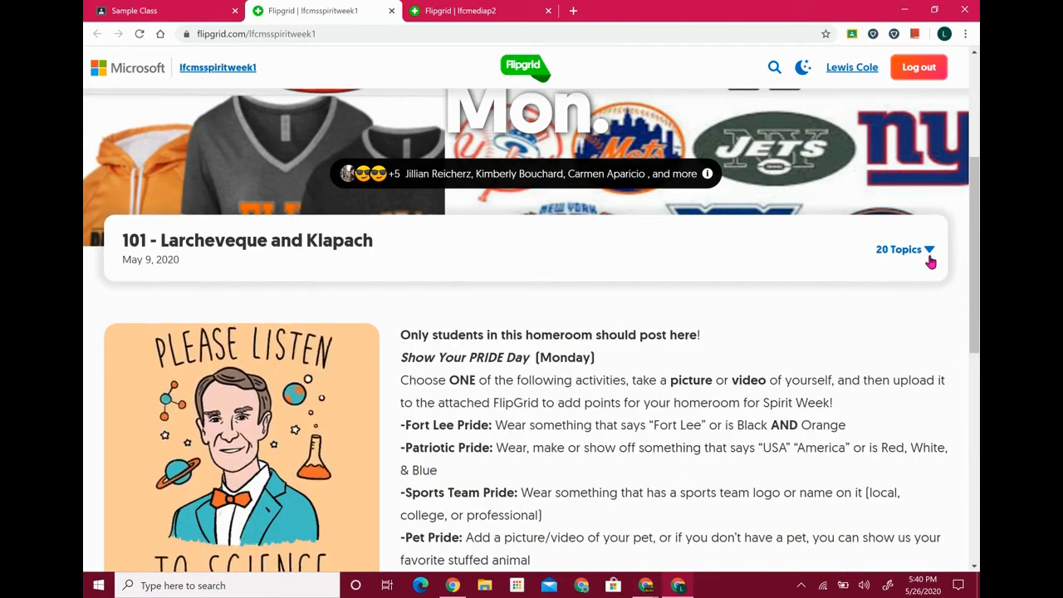
pyautogui.click(931, 256)
# Look at topics 103 and 105, then open topic 101 and start a video response
pyautogui.click(235, 315)
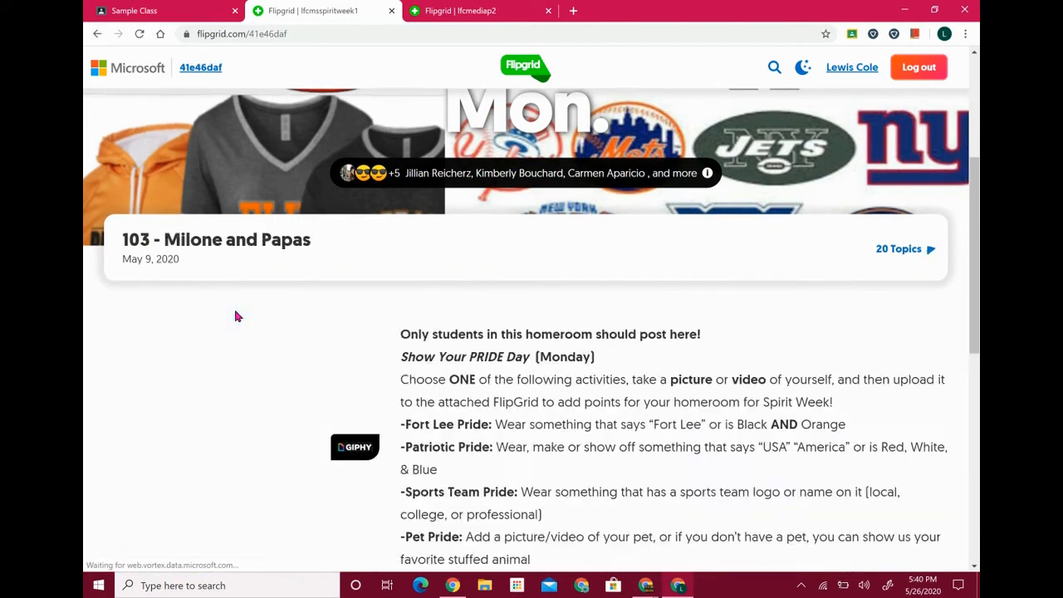
pyautogui.click(925, 140)
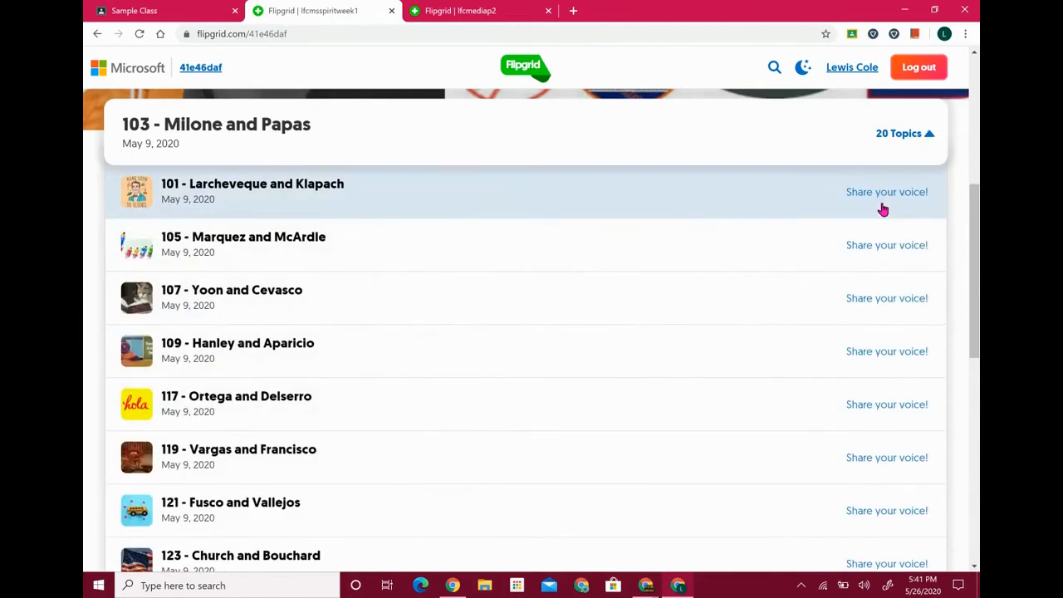
pyautogui.click(374, 254)
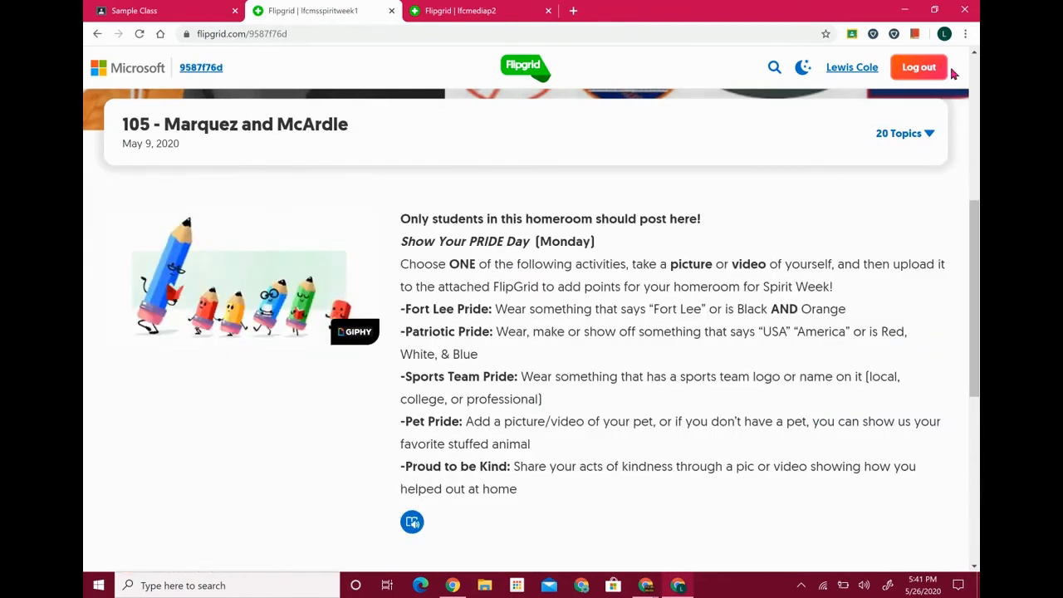
pyautogui.click(927, 137)
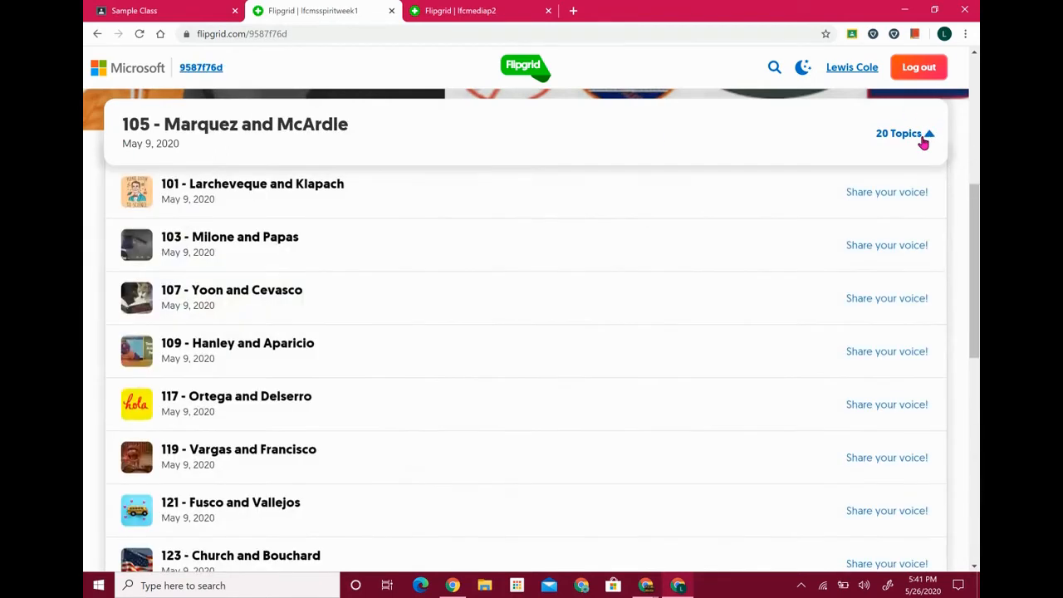
pyautogui.click(398, 199)
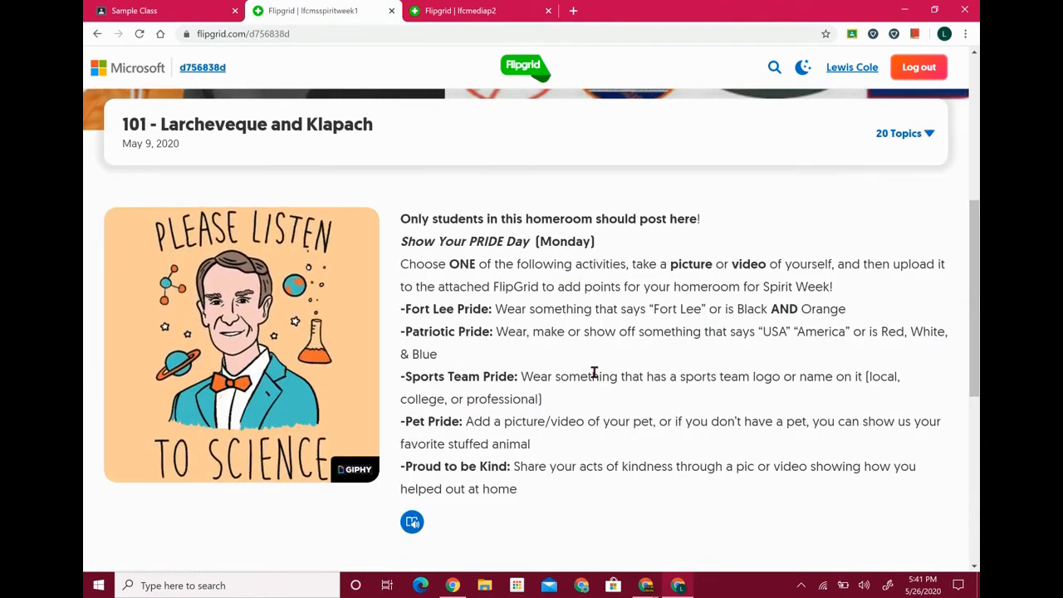
pyautogui.scroll(-5, 594, 374)
pyautogui.click(225, 359)
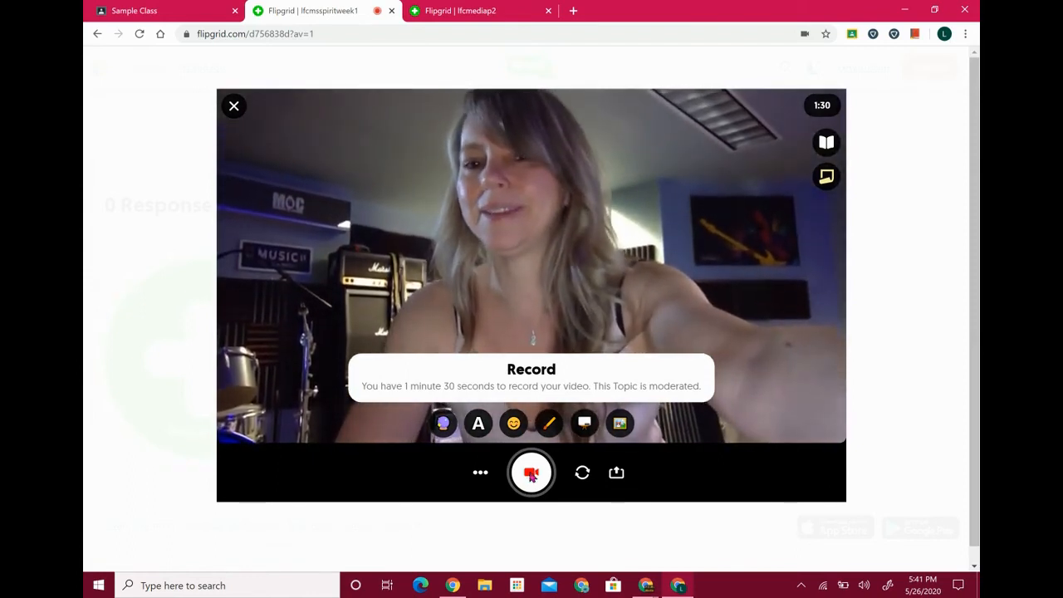
# Record a clip, pausing midway to add and position a grinning emoji sticker, then review
pyautogui.click(531, 474)
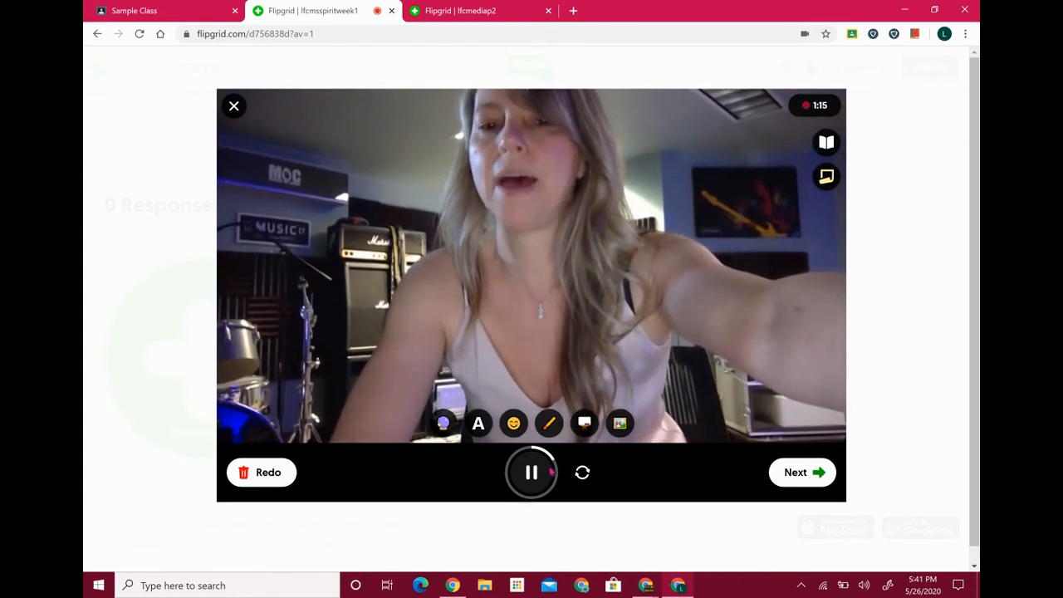
pyautogui.click(536, 474)
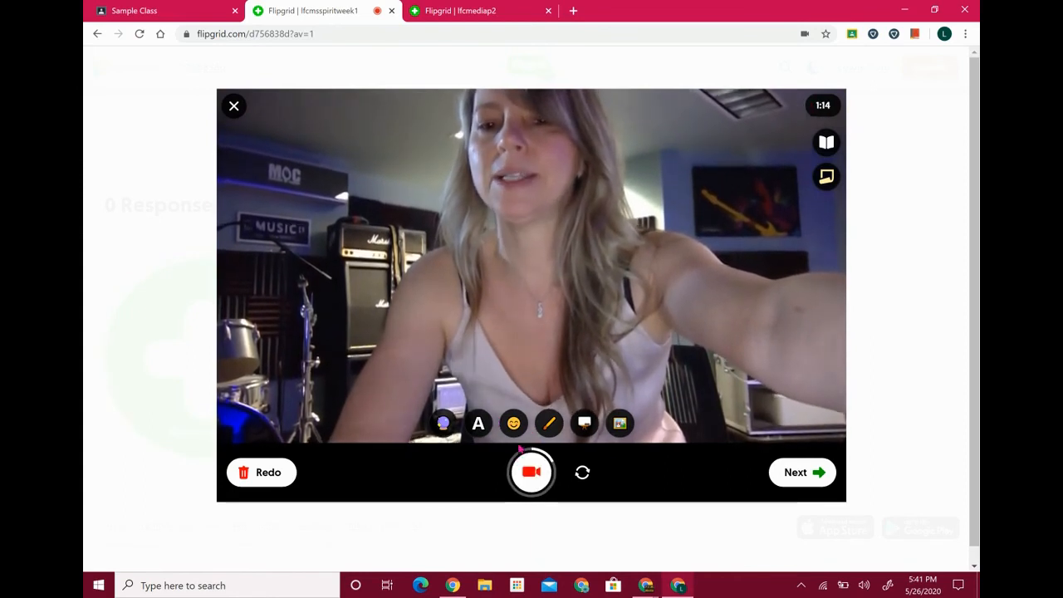
pyautogui.click(514, 425)
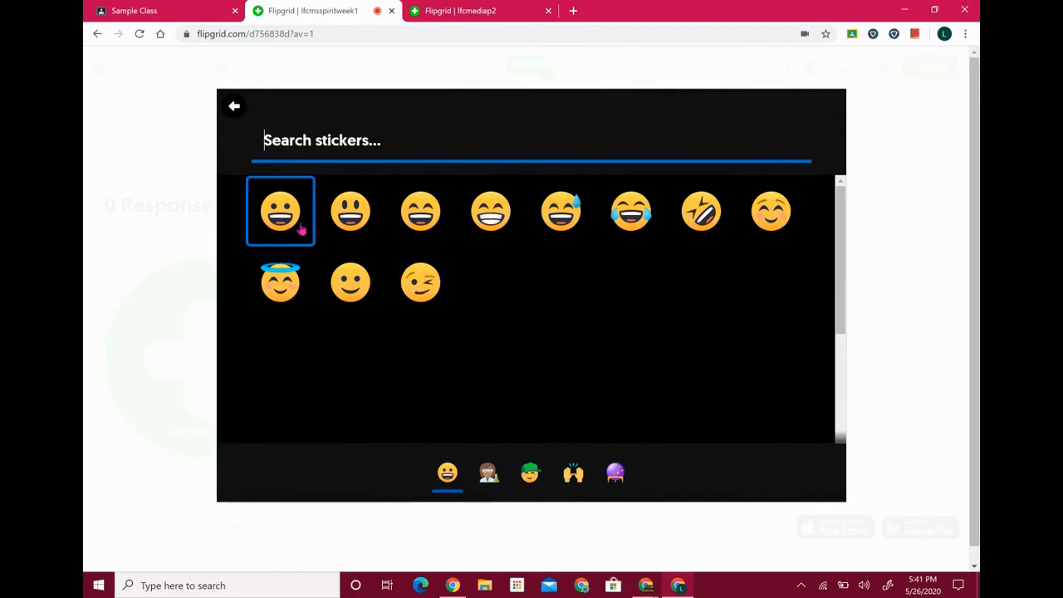
pyautogui.click(302, 229)
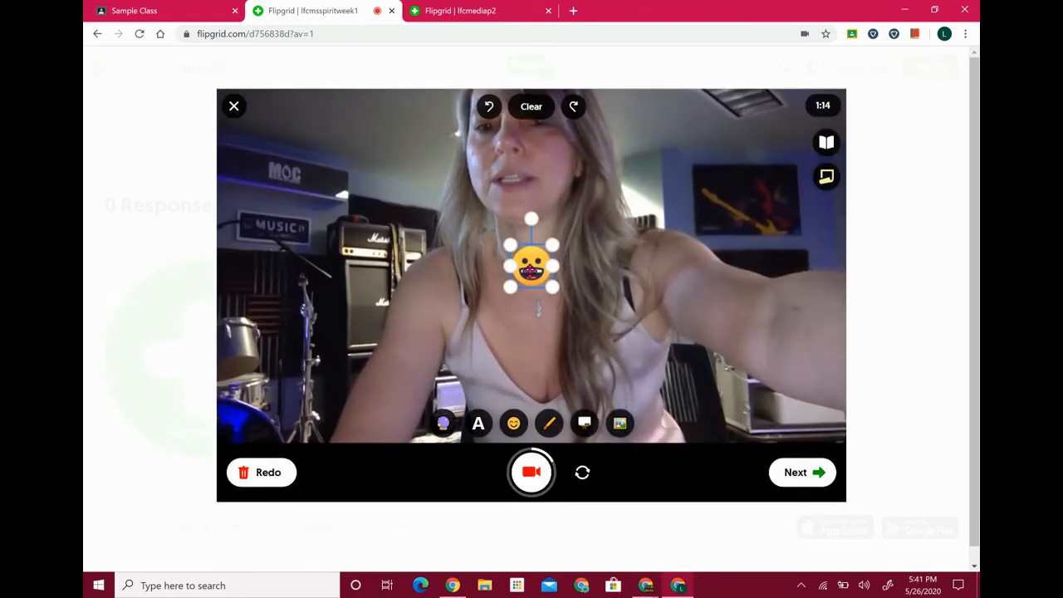
pyautogui.moveTo(506, 159)
pyautogui.mouseDown()
pyautogui.moveTo(584, 240)
pyautogui.moveTo(526, 205)
pyautogui.moveTo(503, 173)
pyautogui.mouseUp()
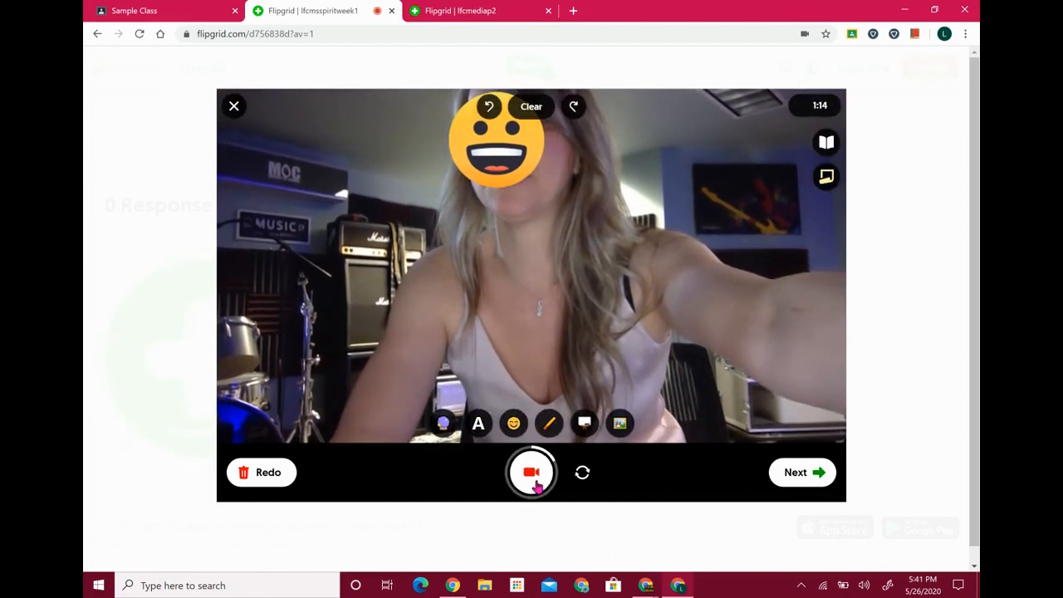
pyautogui.click(536, 487)
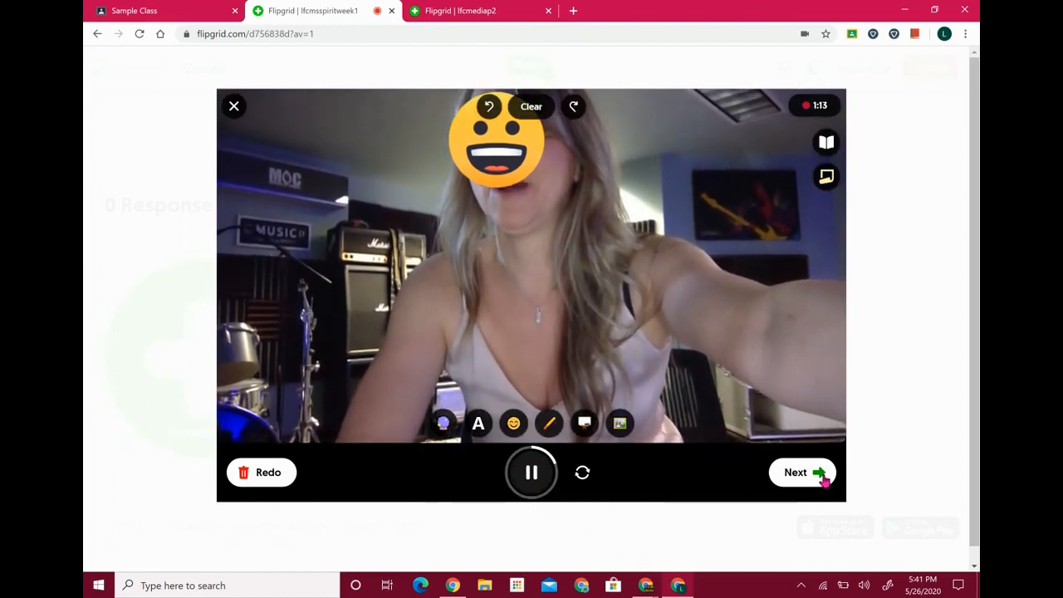
pyautogui.click(823, 479)
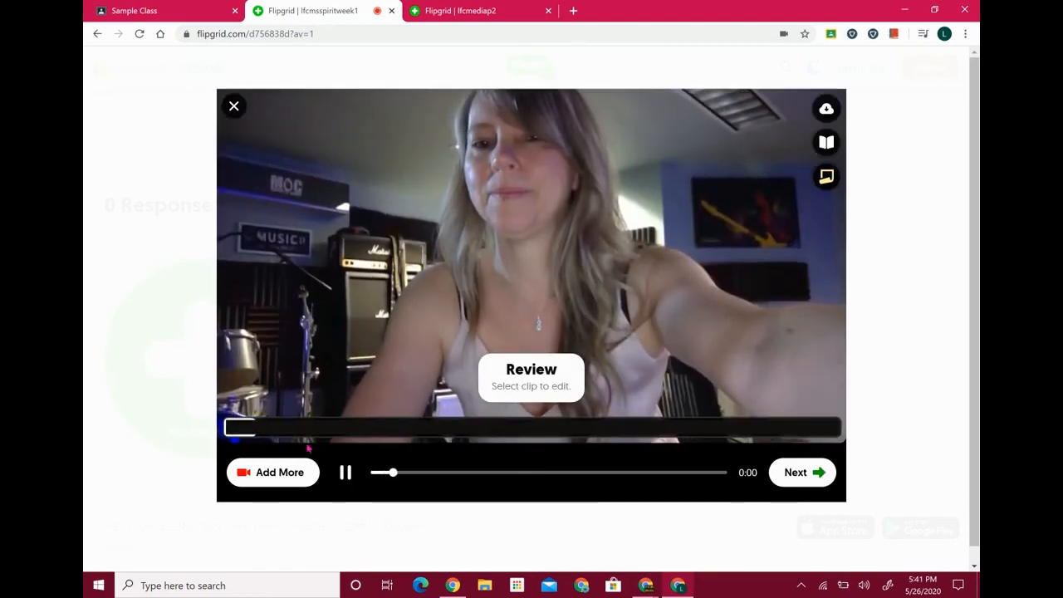
# Pause playback, download the clip as a .webm file, and move on to Selfie
pyautogui.click(345, 472)
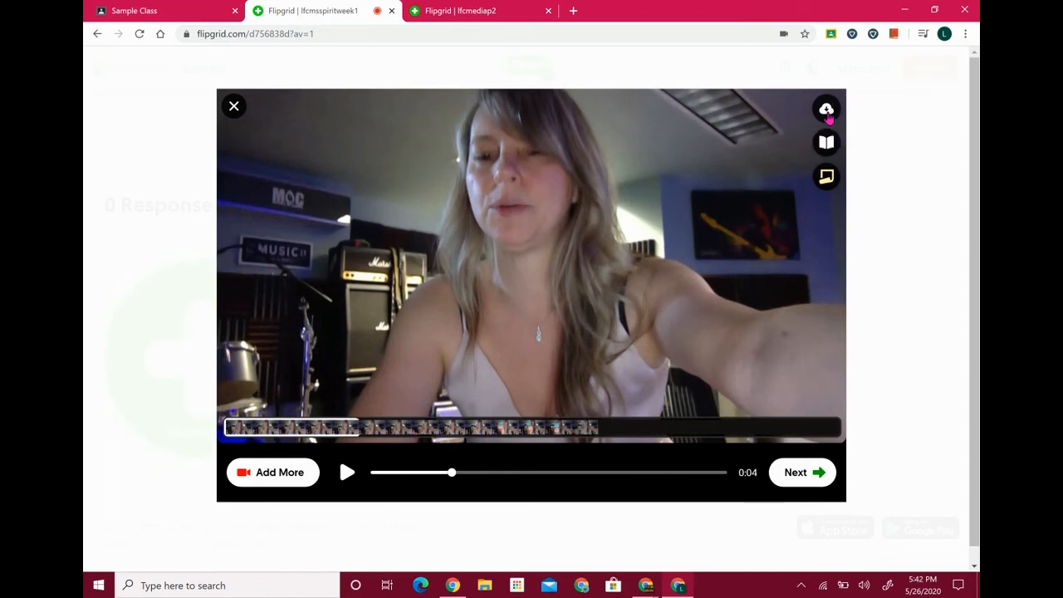
pyautogui.click(827, 112)
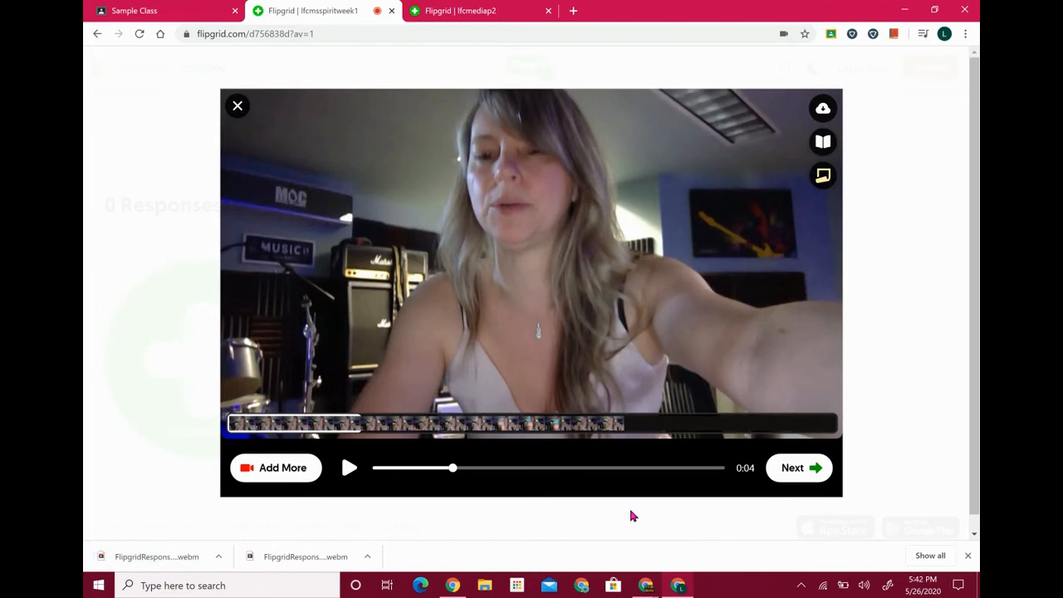
pyautogui.click(801, 471)
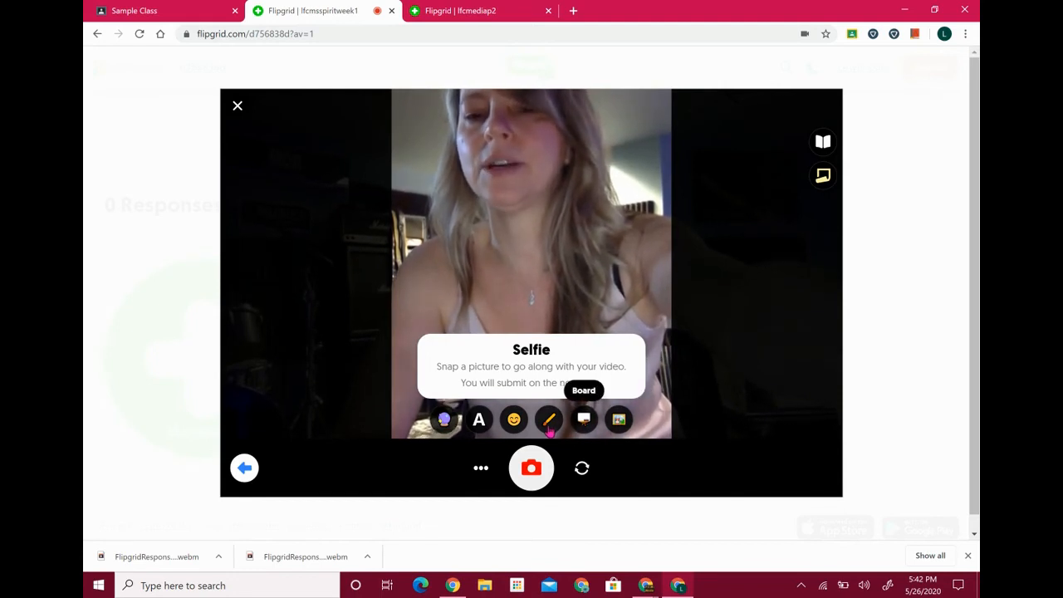
# Use a frame a few seconds into the recorded video as the selfie and continue
pyautogui.click(487, 476)
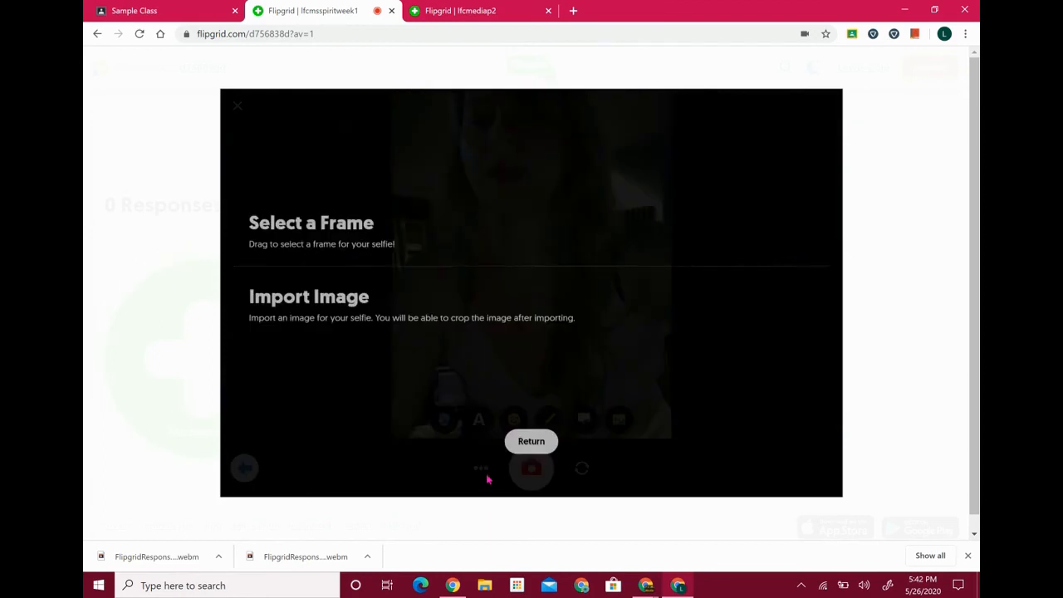
pyautogui.click(363, 258)
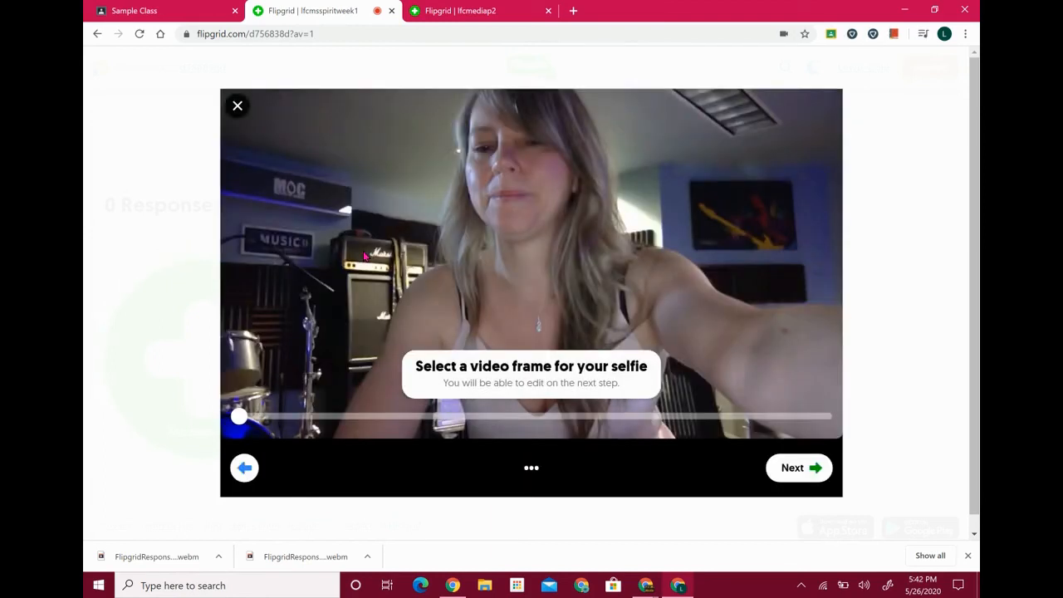
pyautogui.moveTo(239, 417); pyautogui.dragTo(152, 407)
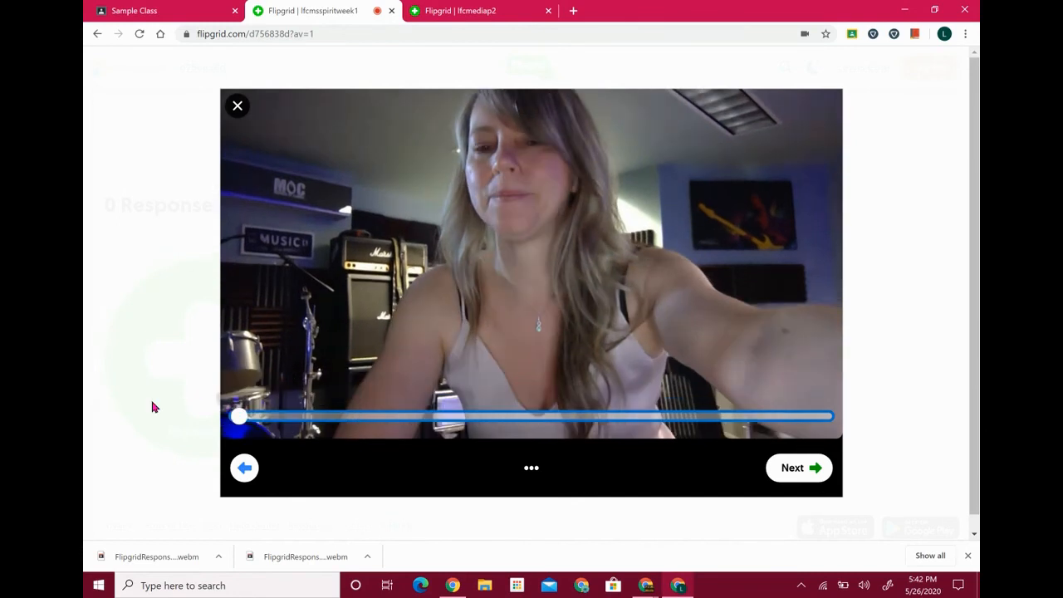
pyautogui.click(533, 470)
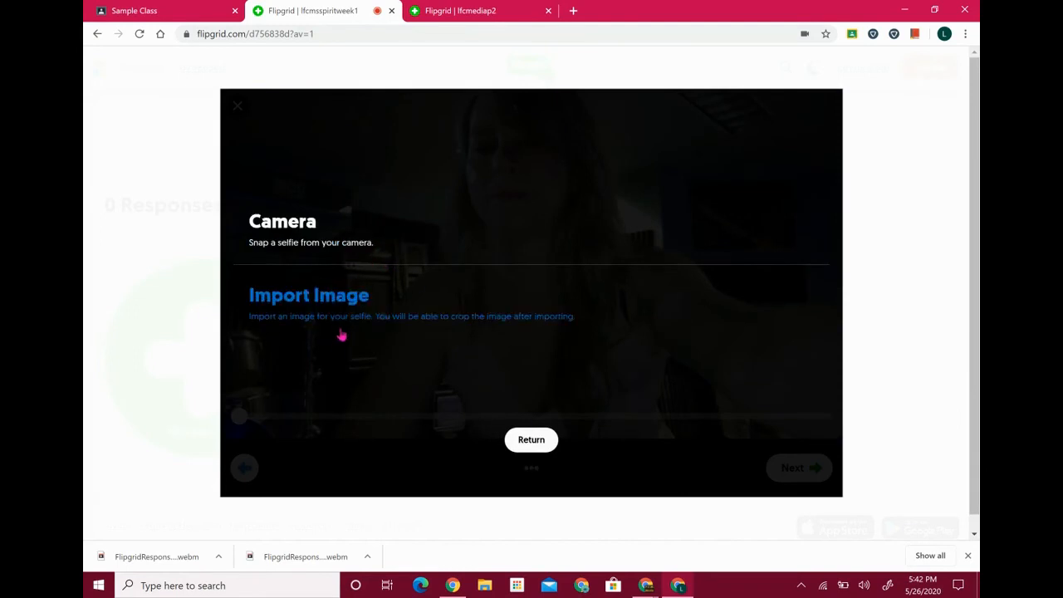
pyautogui.click(544, 451)
pyautogui.click(819, 471)
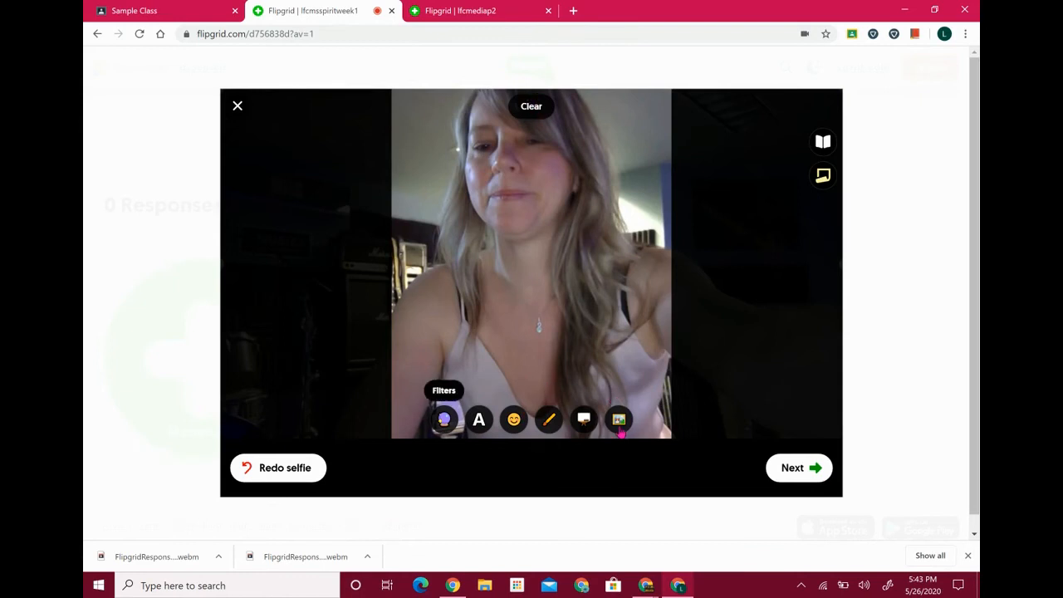
pyautogui.click(796, 469)
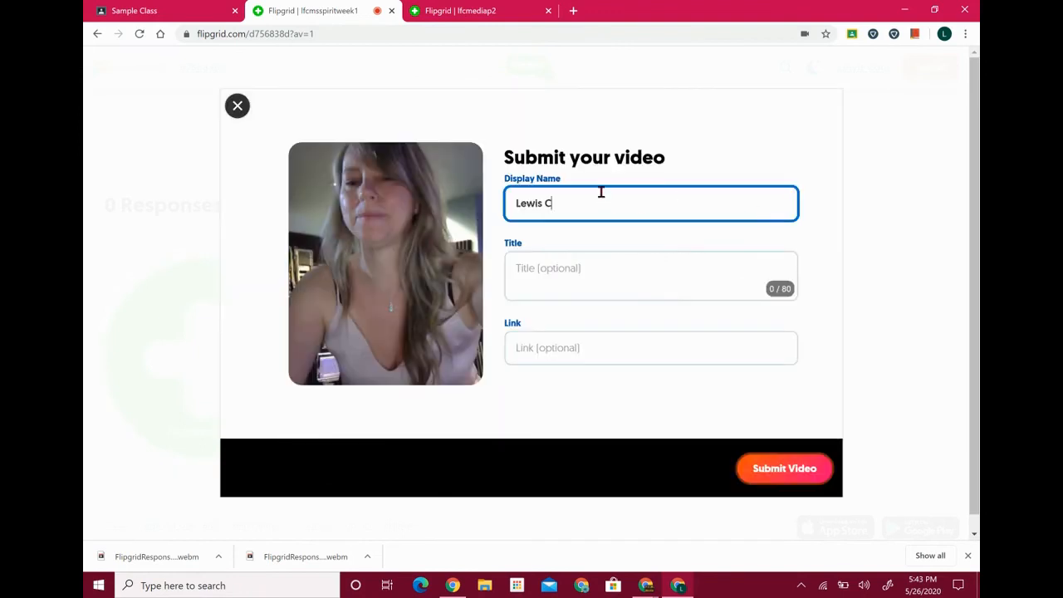
# Add the eBook link to the response, trimming its trailing space, and submit the video
pyautogui.click(578, 343)
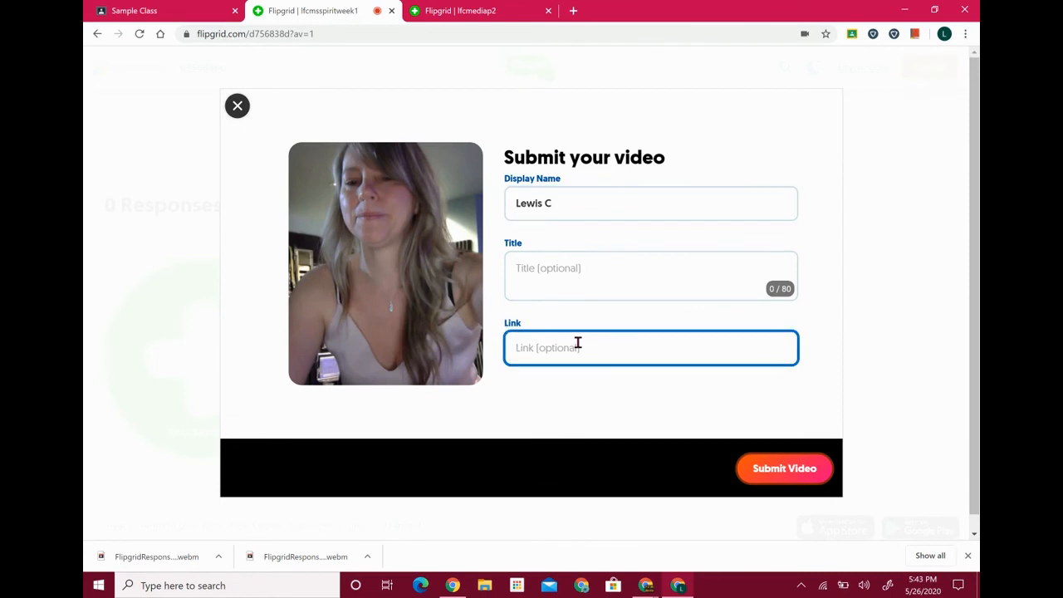
pyautogui.scroll(-1, 578, 343)
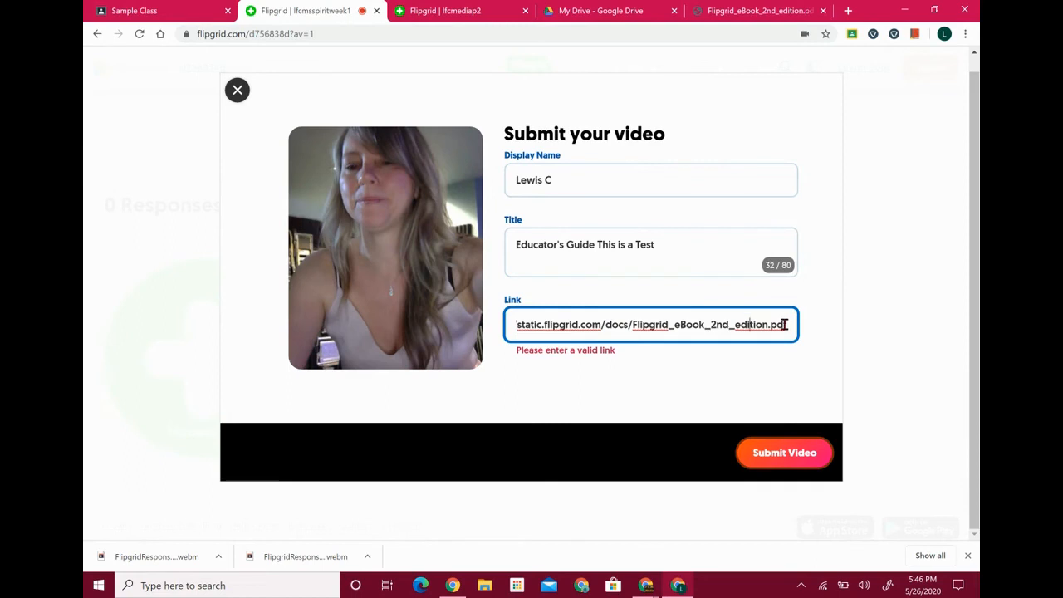
pyautogui.press('BackSpace')
pyautogui.click(794, 462)
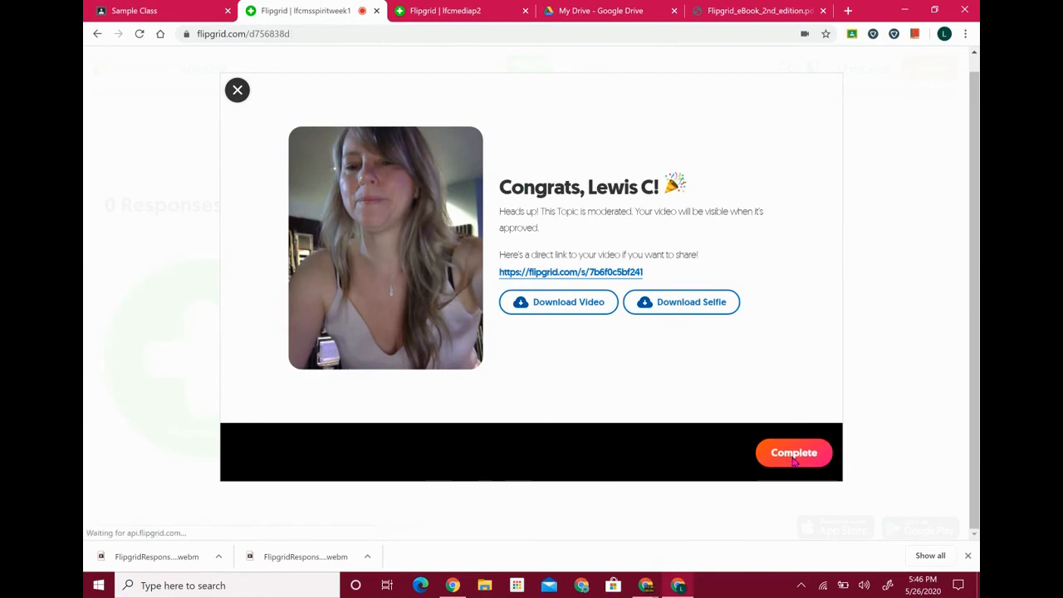
pyautogui.click(794, 459)
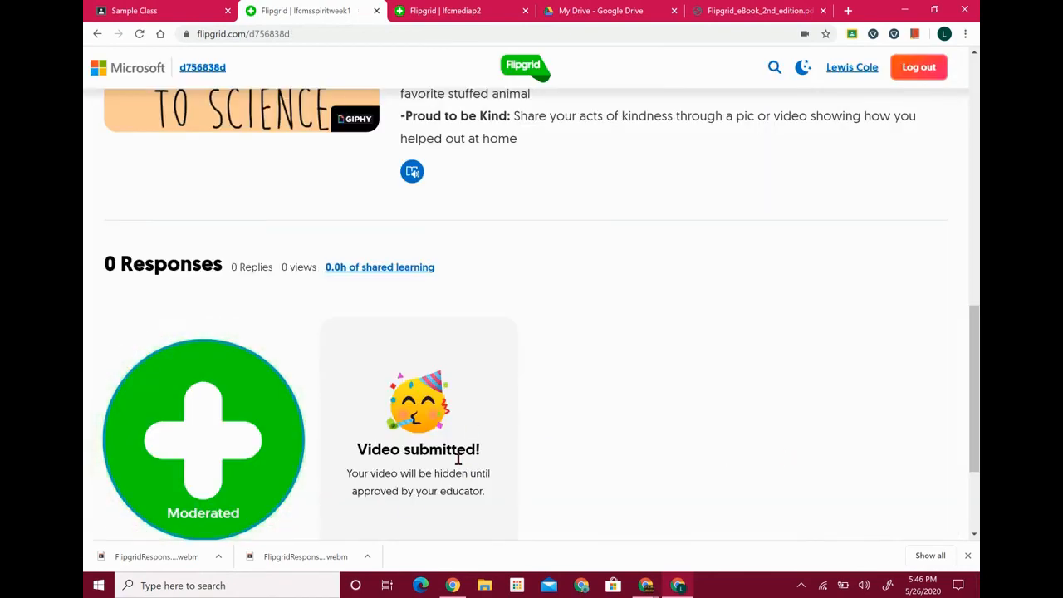
# Return to the Spirit Week grid tab and minimize the student's browser window
pyautogui.scroll(-2, 458, 460)
pyautogui.scroll(2, 459, 465)
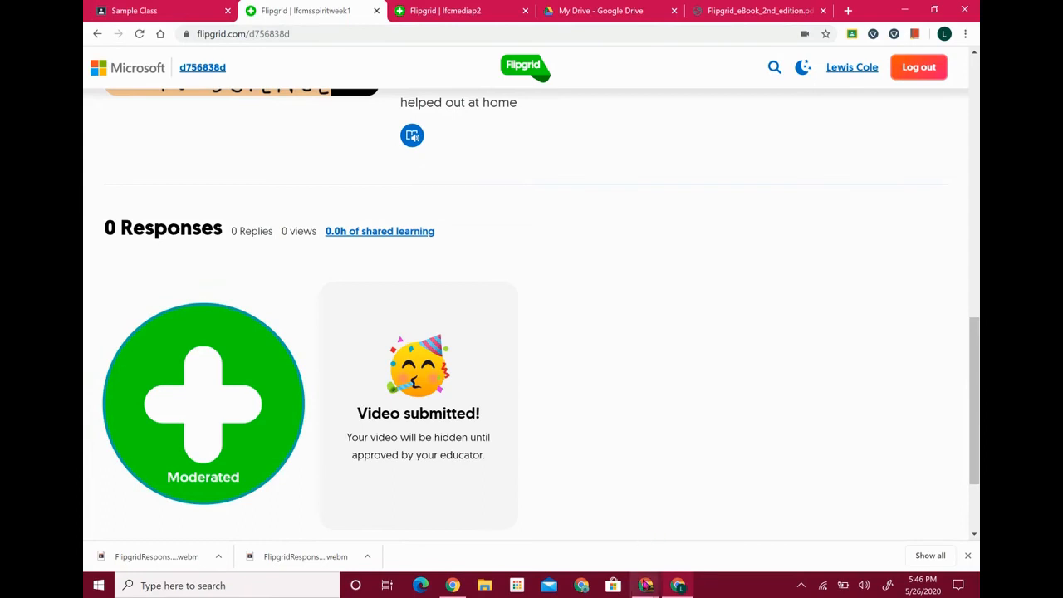
pyautogui.click(443, 9)
pyautogui.click(332, 10)
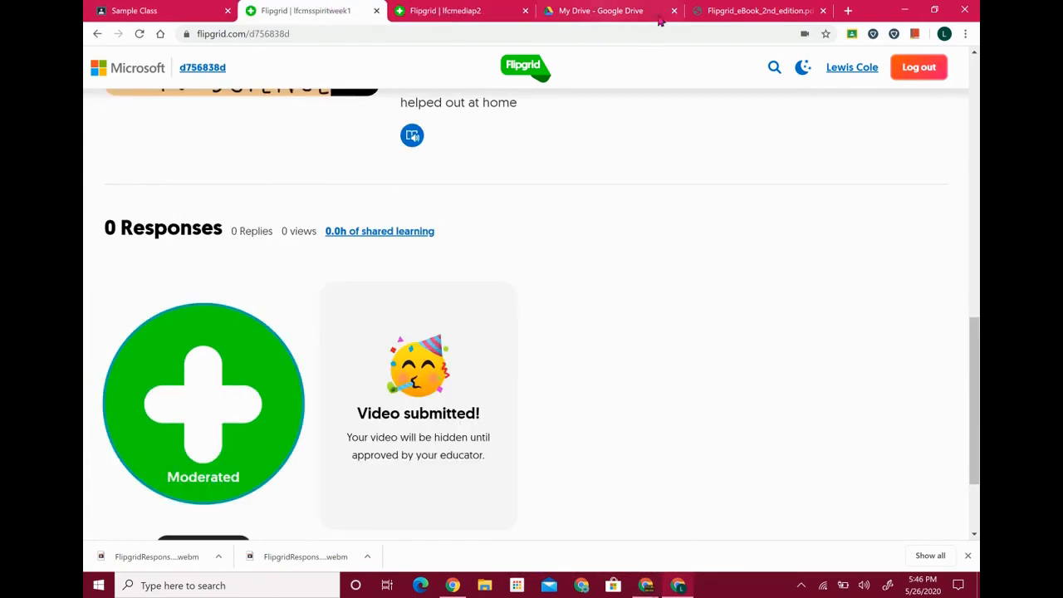
pyautogui.click(907, 10)
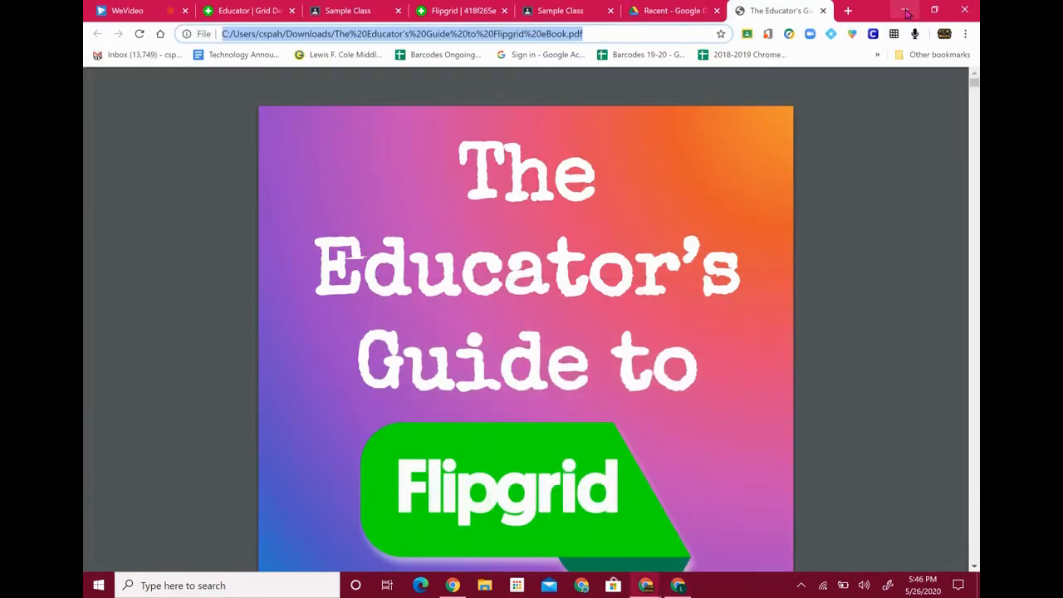
# On Grid Details, dismiss the share dialog and open topic 101's hidden student response
pyautogui.click(237, 14)
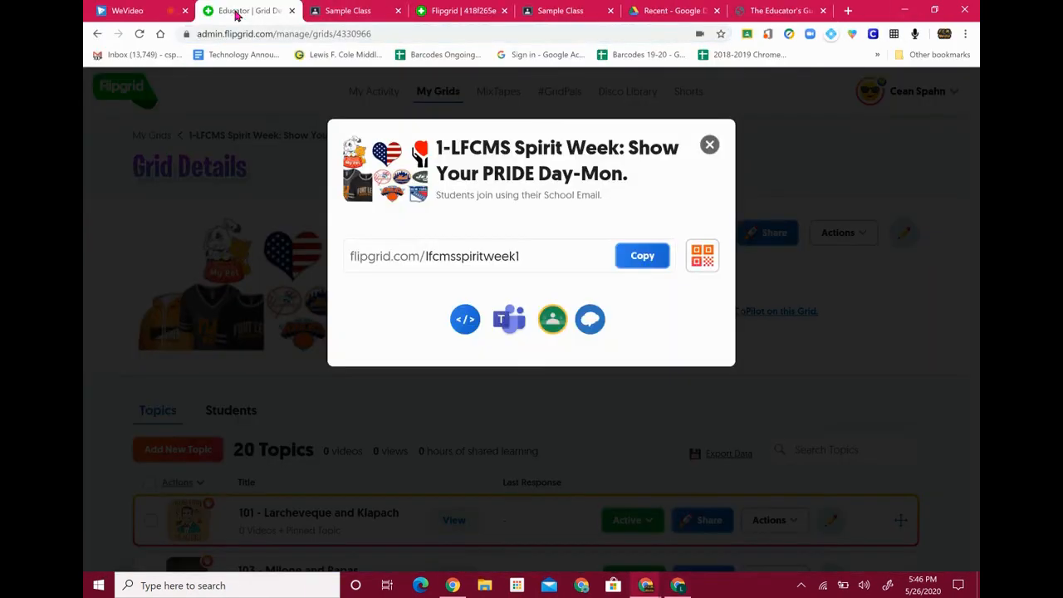
pyautogui.click(709, 144)
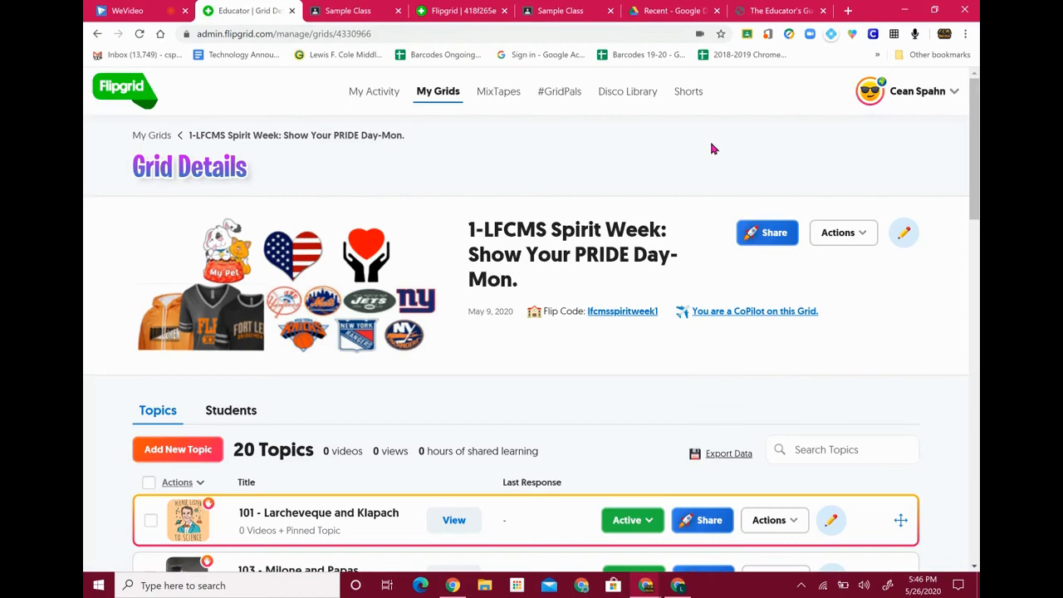
pyautogui.scroll(-3, 911, 335)
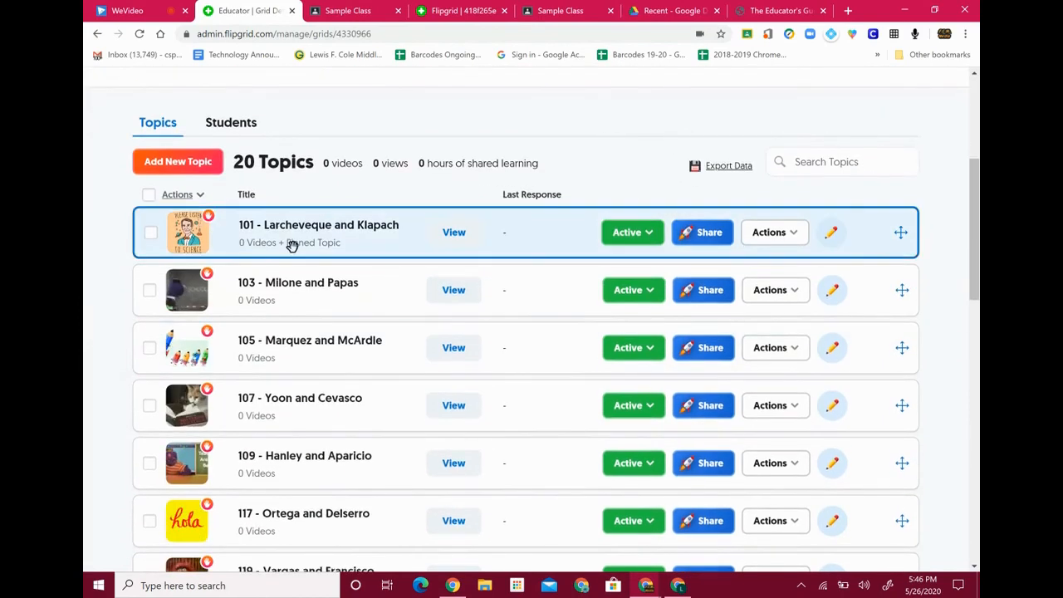
pyautogui.click(291, 244)
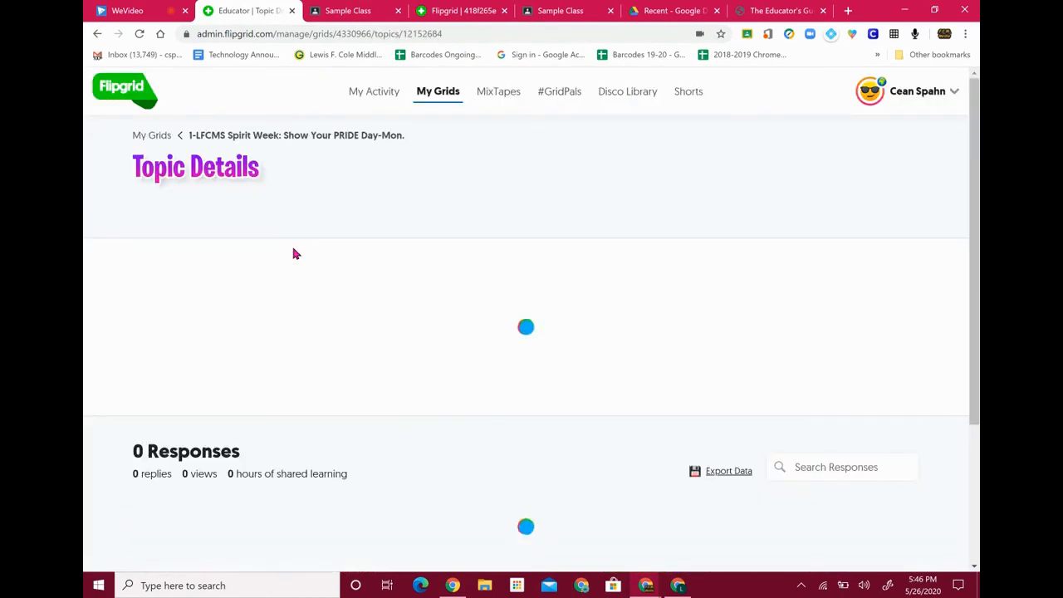
pyautogui.scroll(-5, 299, 332)
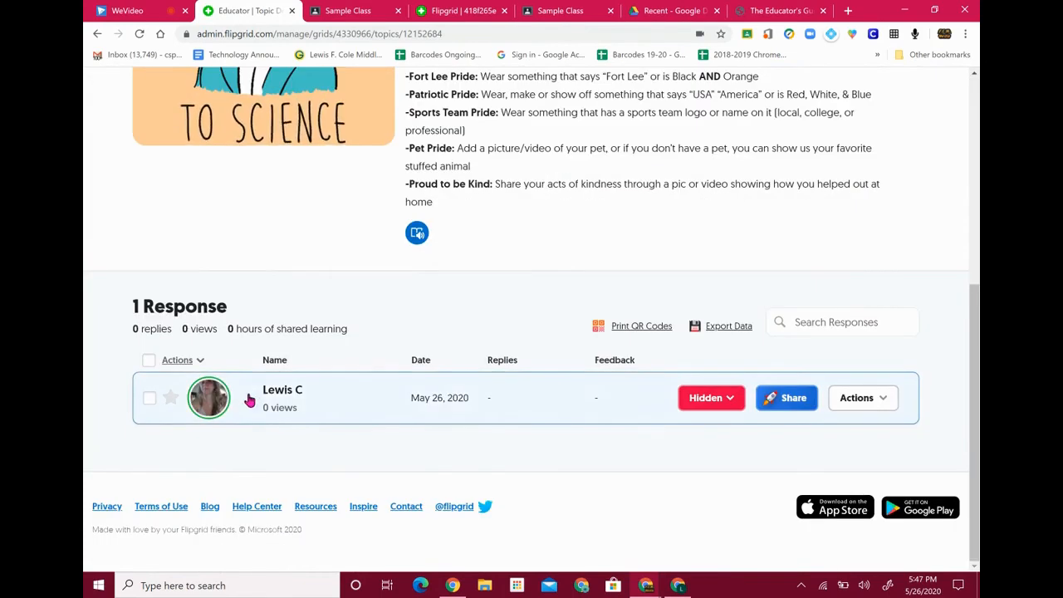
pyautogui.click(308, 413)
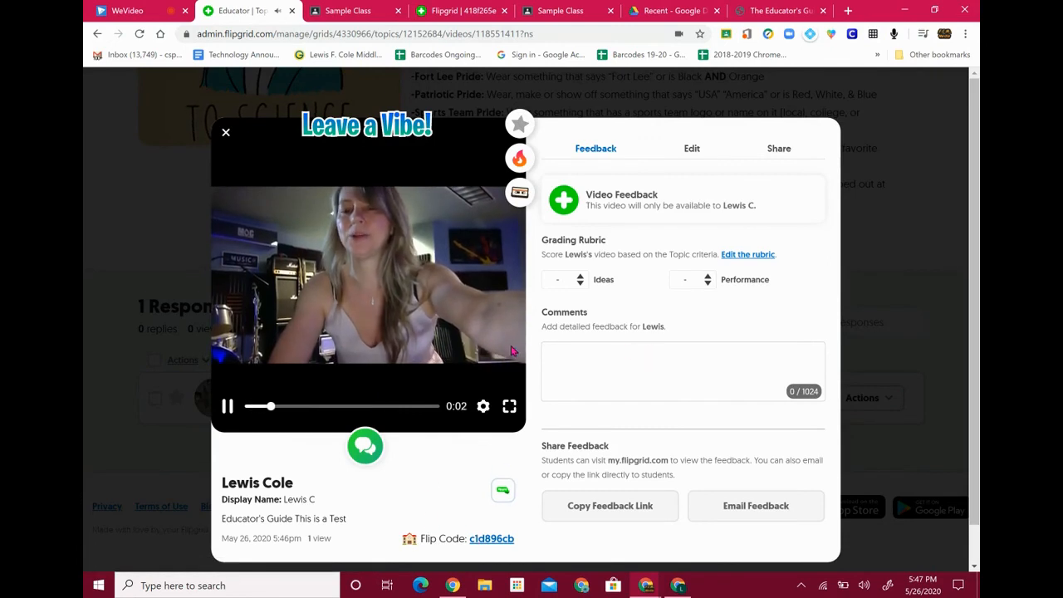
# Pause the response video and change its vibe from Great! to 'Great Job!'
pyautogui.click(227, 407)
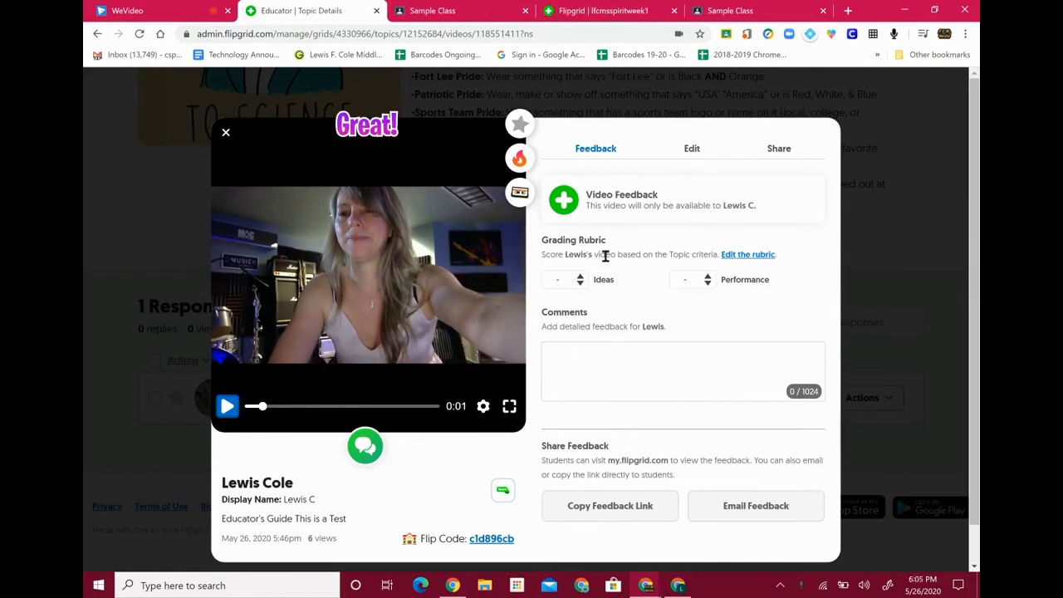
pyautogui.click(690, 151)
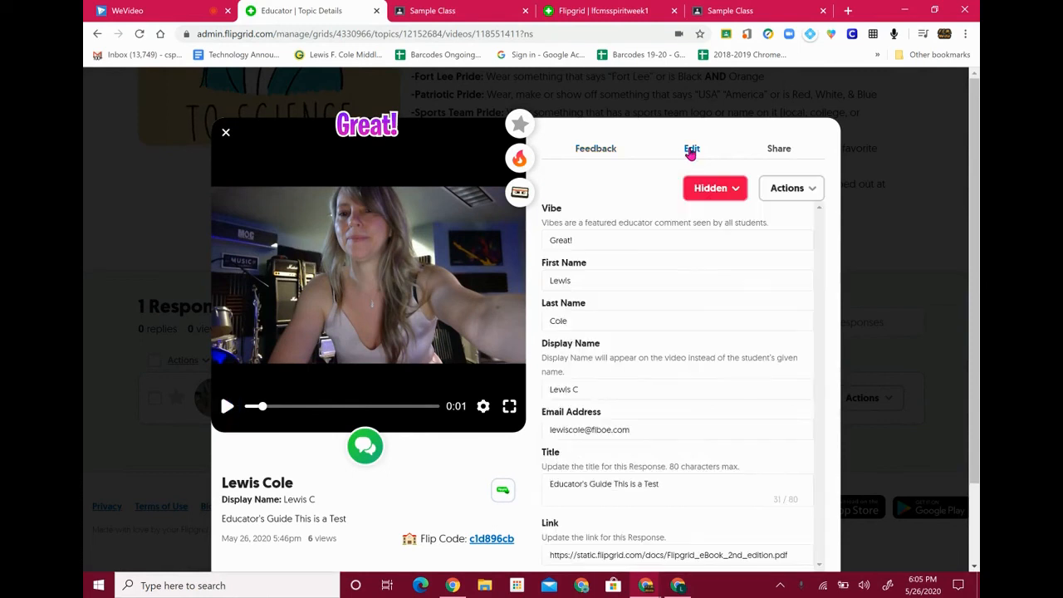
pyautogui.click(596, 236)
pyautogui.press('BackSpace')
pyautogui.press('BackSpace')
pyautogui.press('BackSpace')
pyautogui.press('BackSpace')
pyautogui.press('BackSpace')
pyautogui.press('BackSpace')
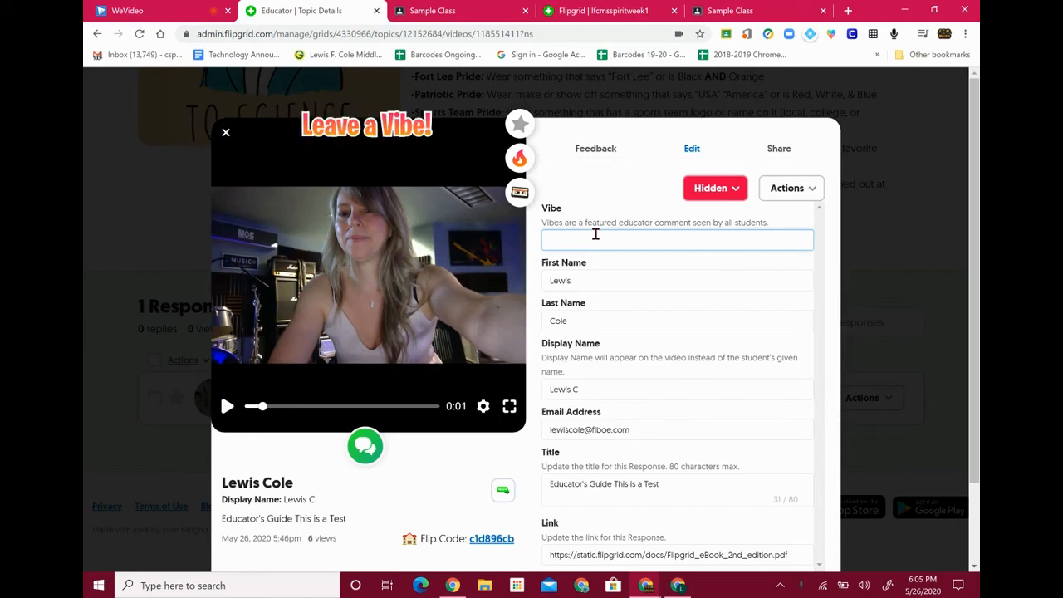
pyautogui.write('Great')
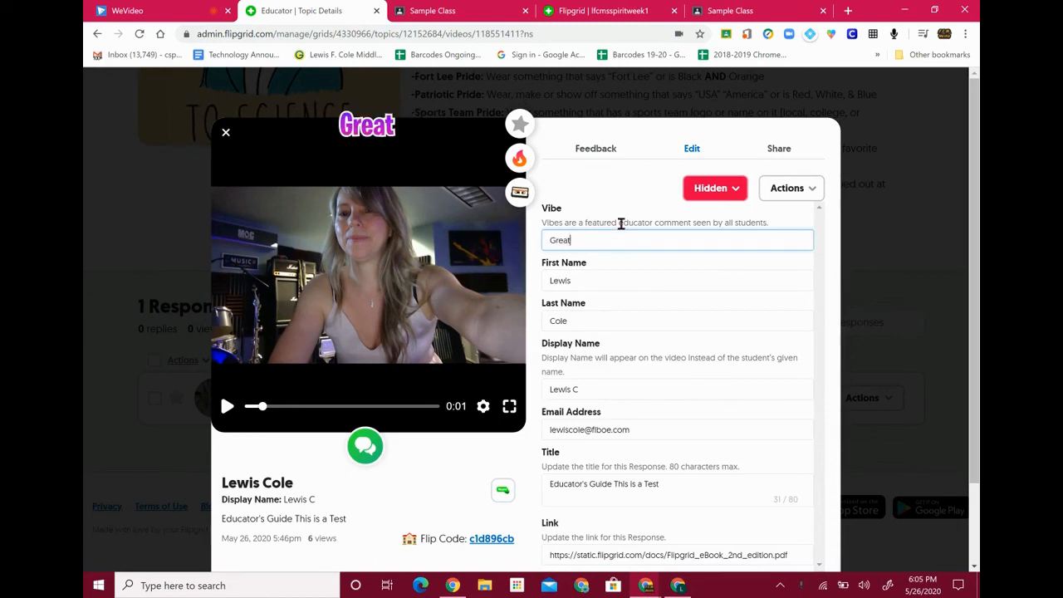
pyautogui.write(' Job!')
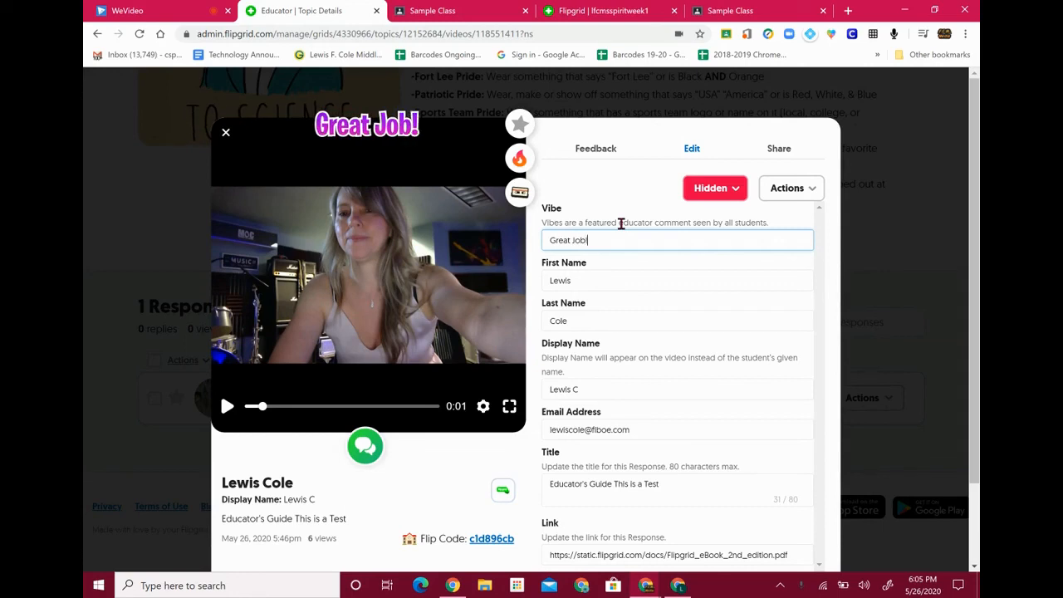
# Select the response's eBook link URL and open a new browser tab
pyautogui.scroll(-2, 680, 411)
pyautogui.moveTo(790, 458); pyautogui.dragTo(438, 444)
pyautogui.hotkey('ctrl', 'c')
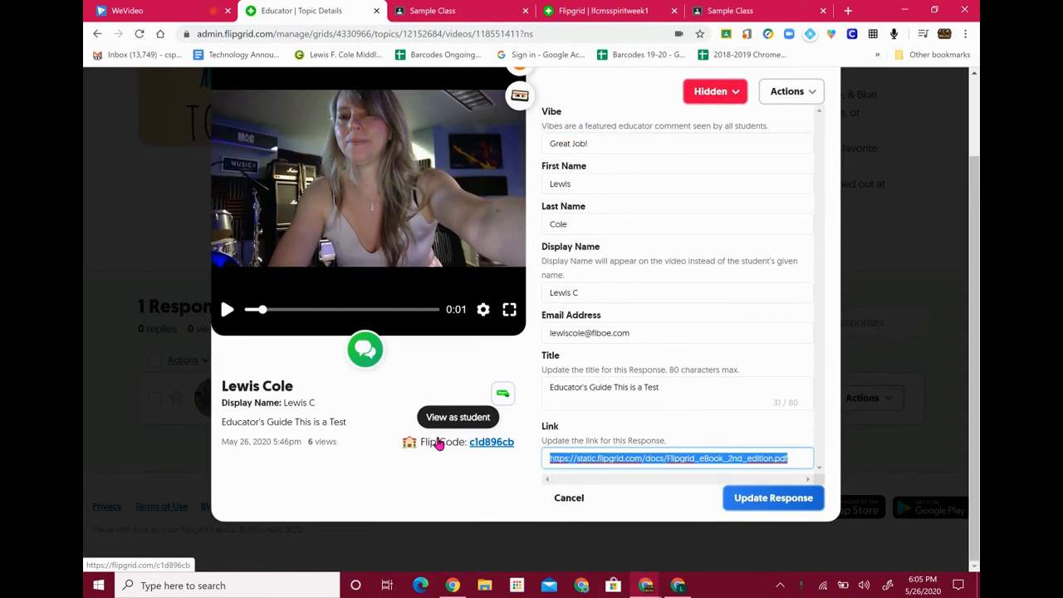
pyautogui.click(848, 10)
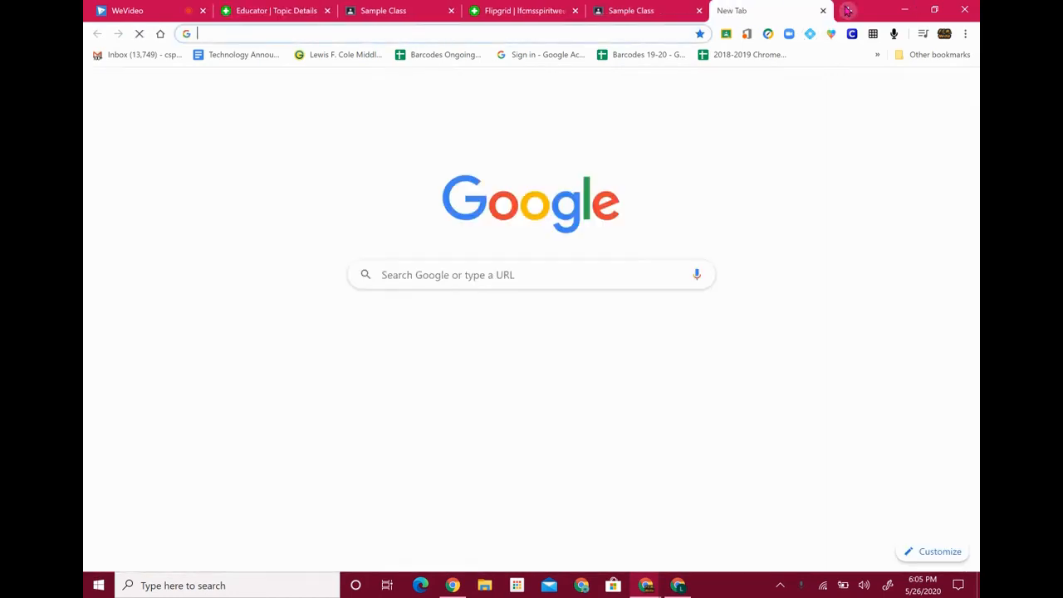
# Paste the eBook link in the new tab to check it, then save the edited response
pyautogui.hotkey('ctrl', 'v')
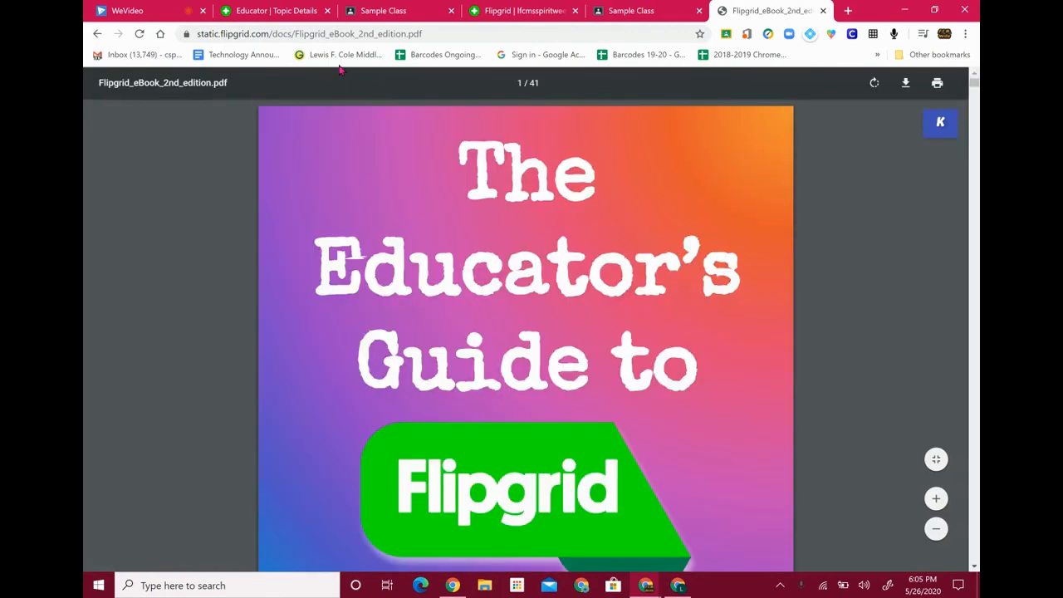
pyautogui.click(267, 12)
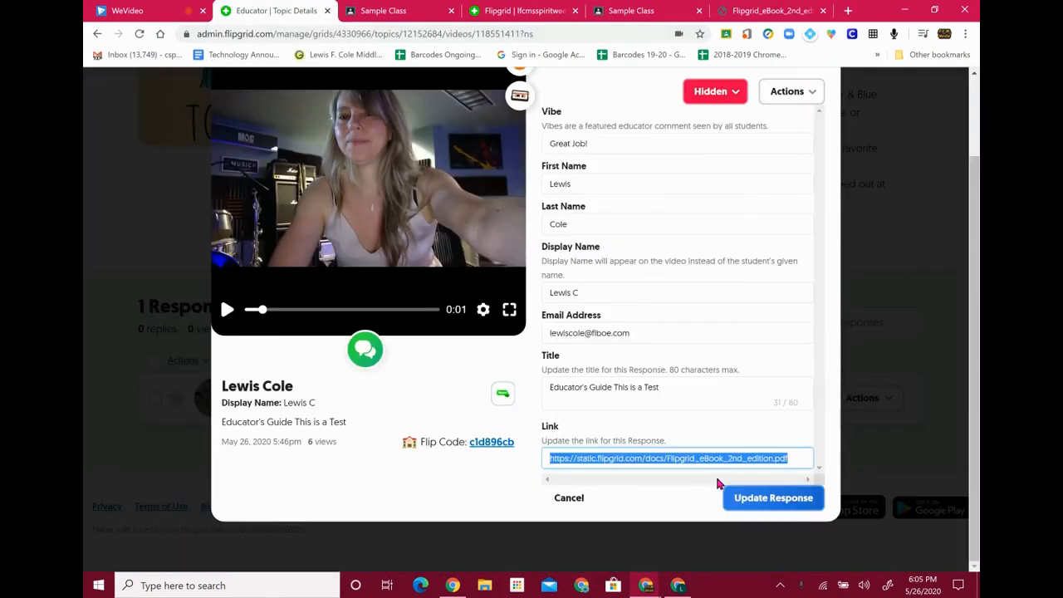
pyautogui.click(772, 507)
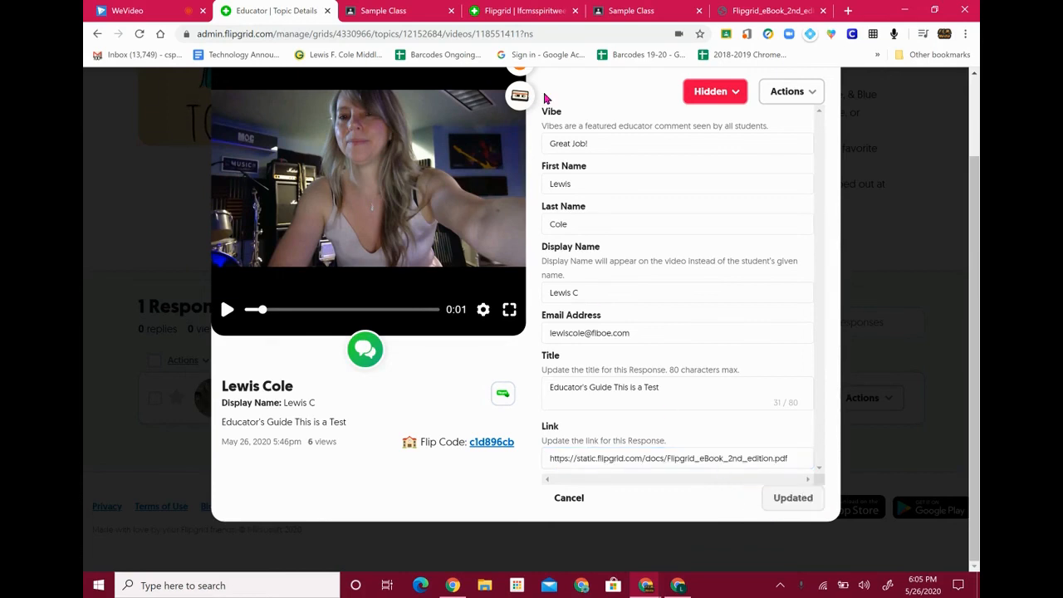
# Change the response status from Hidden to Active, close it, and view the student Spirit Week page
pyautogui.scroll(2, 719, 225)
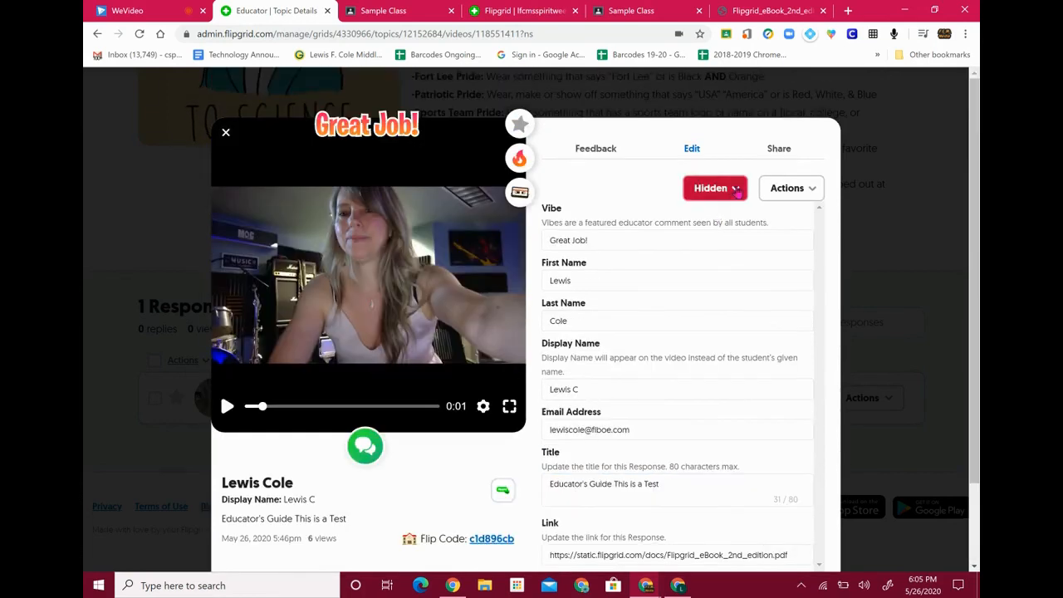
pyautogui.click(735, 191)
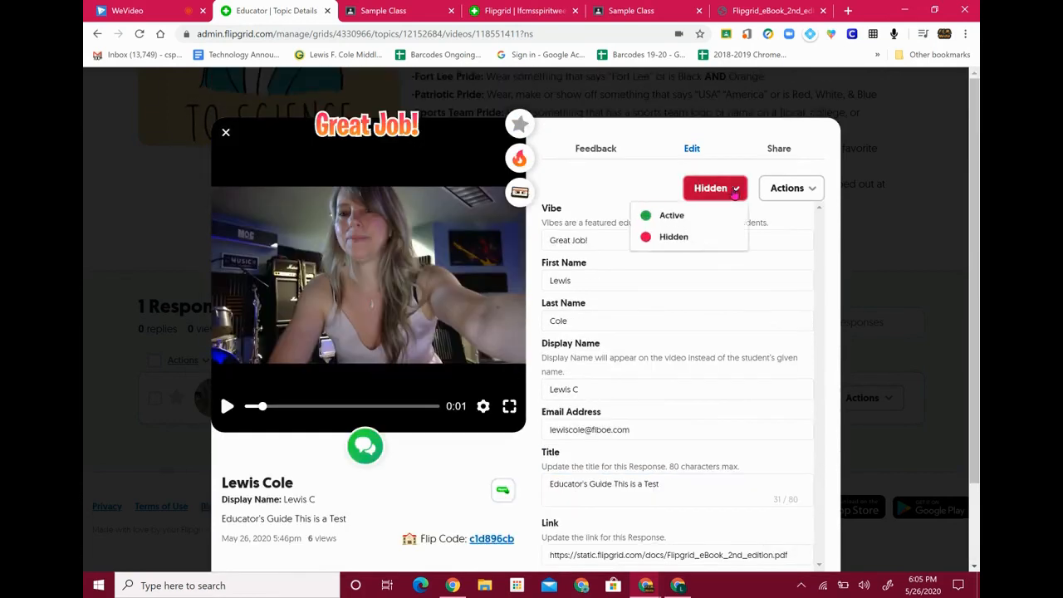
pyautogui.click(658, 217)
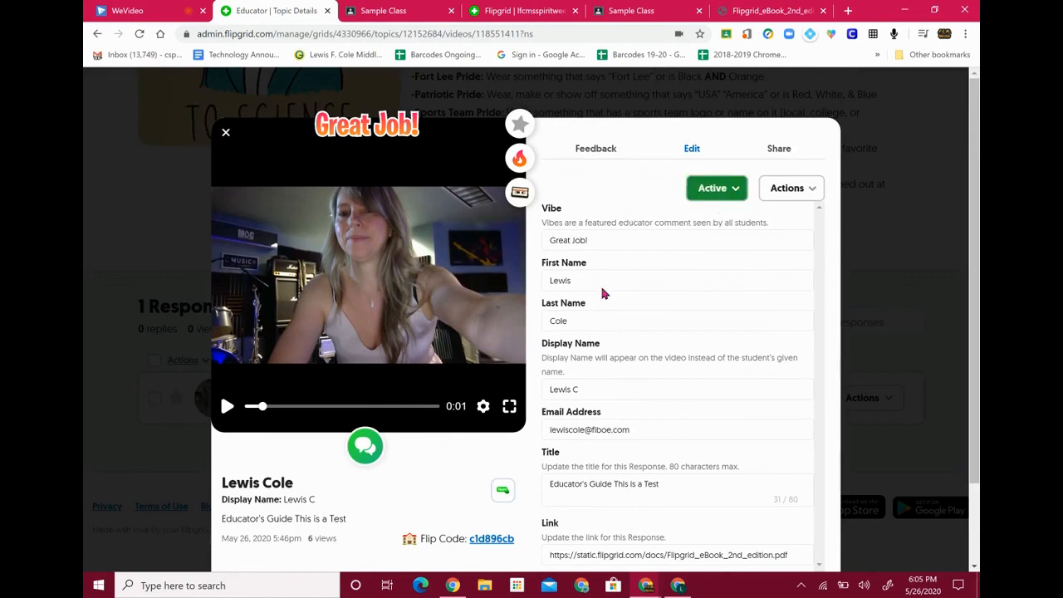
pyautogui.scroll(-1, 681, 425)
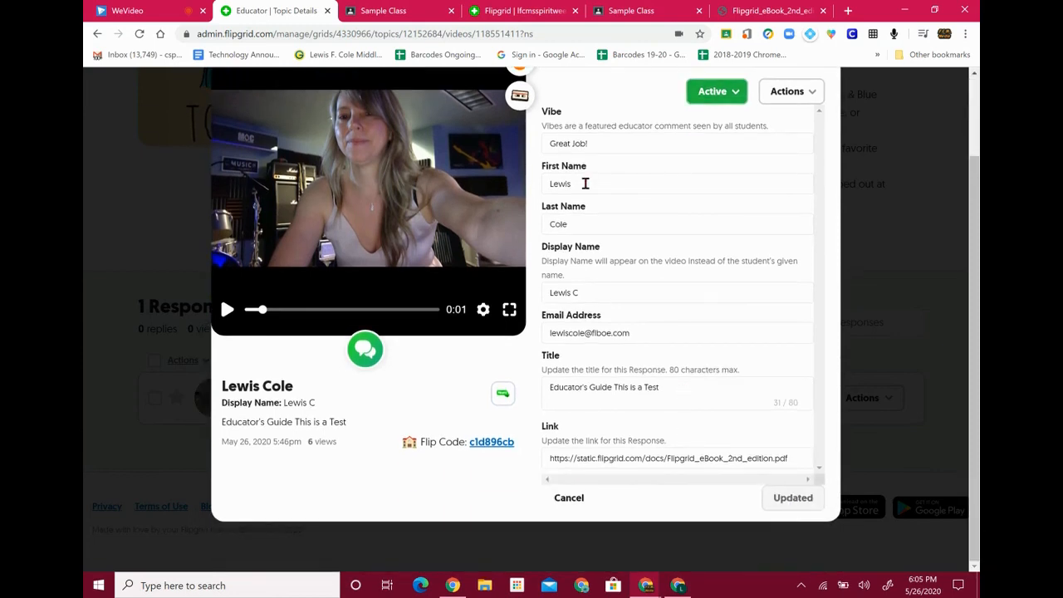
pyautogui.scroll(1, 585, 184)
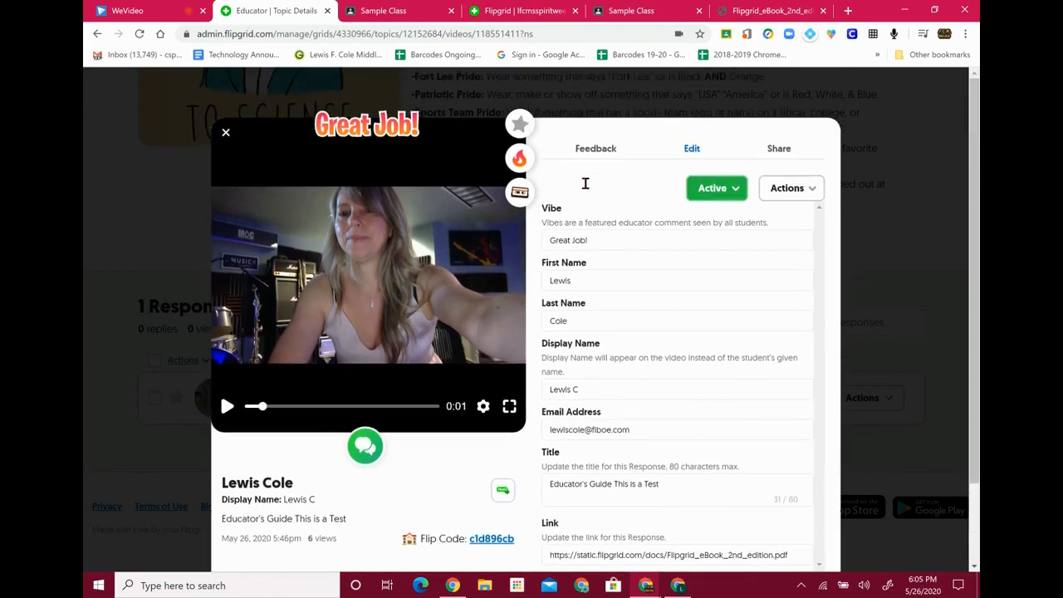
pyautogui.click(225, 134)
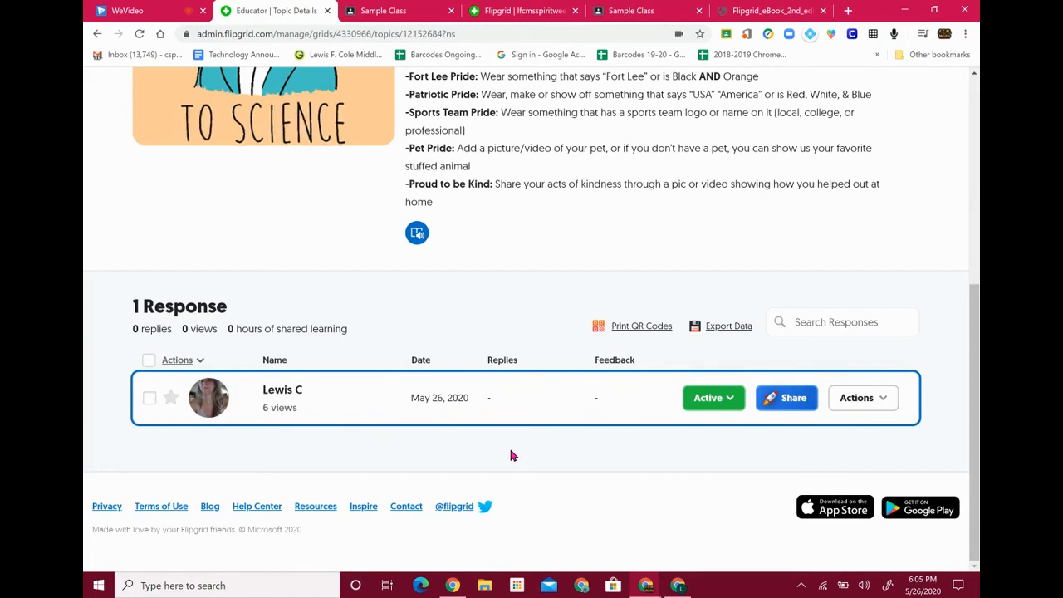
pyautogui.click(502, 12)
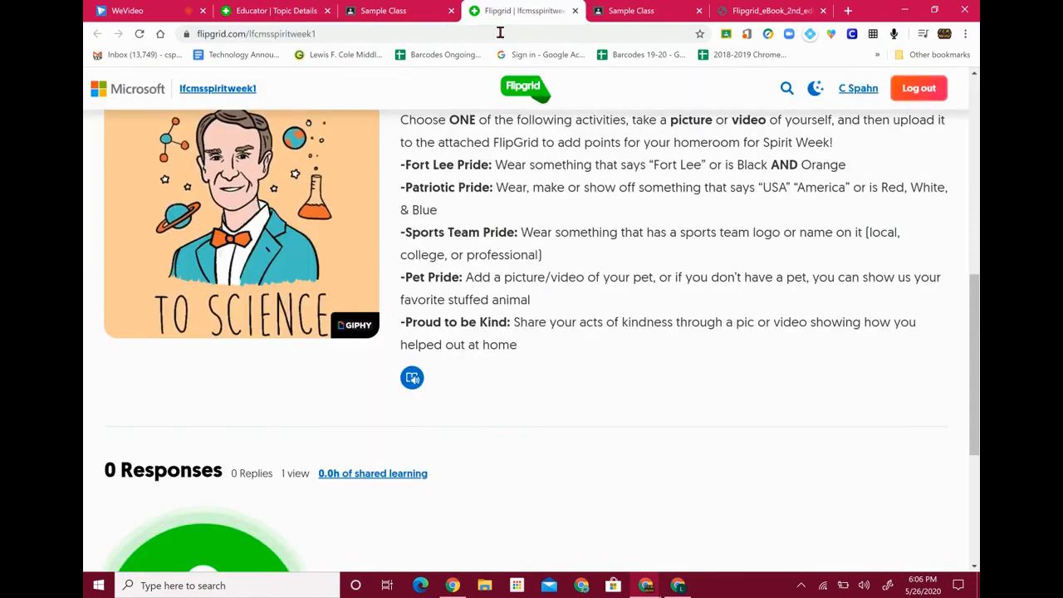
# Reload the student's topic page and sign in with the student's Google account
pyautogui.click(678, 586)
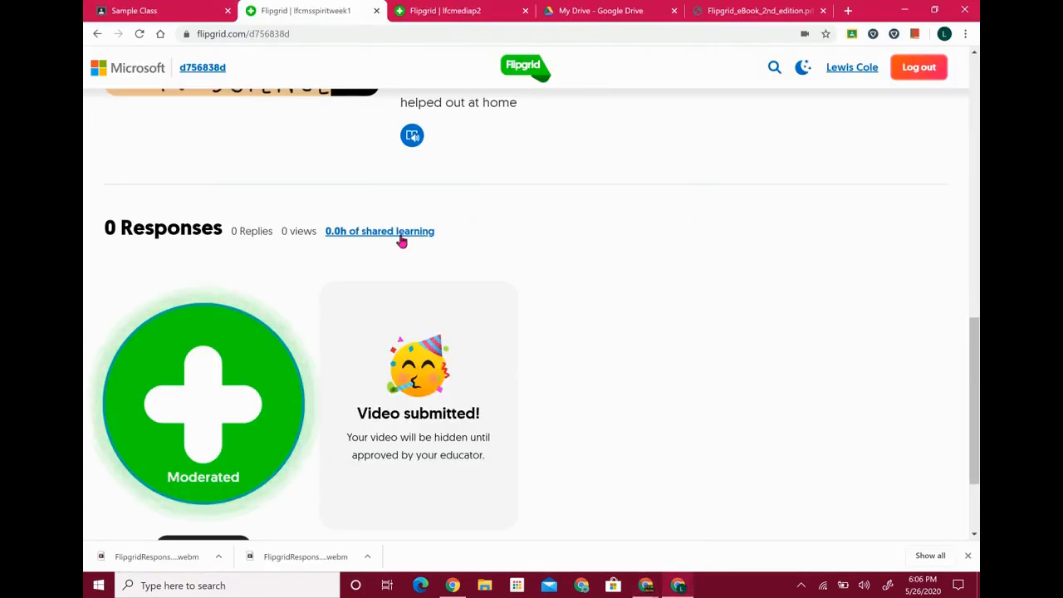
pyautogui.click(139, 35)
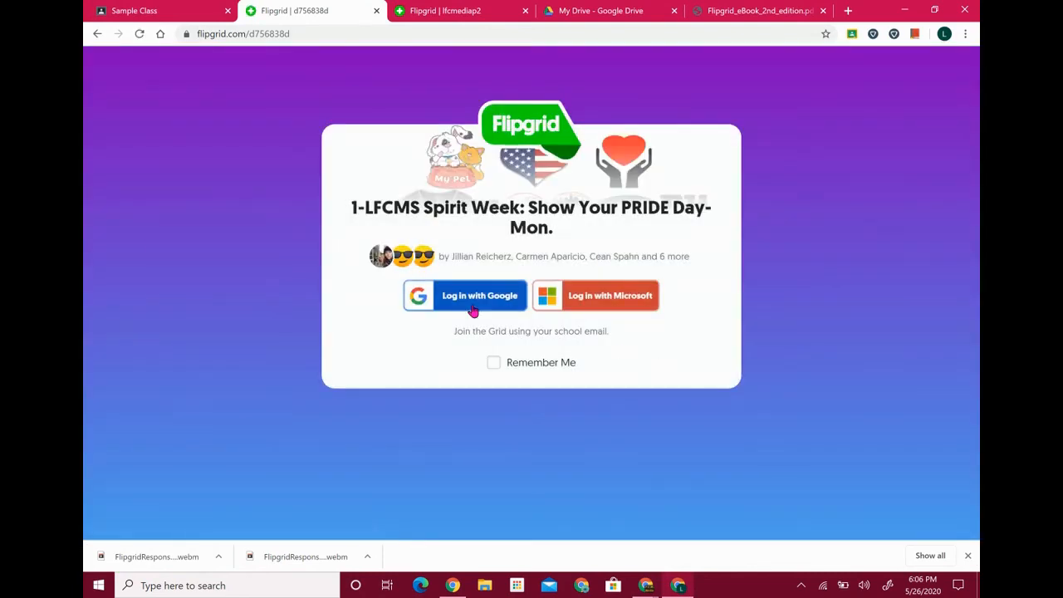
pyautogui.click(473, 307)
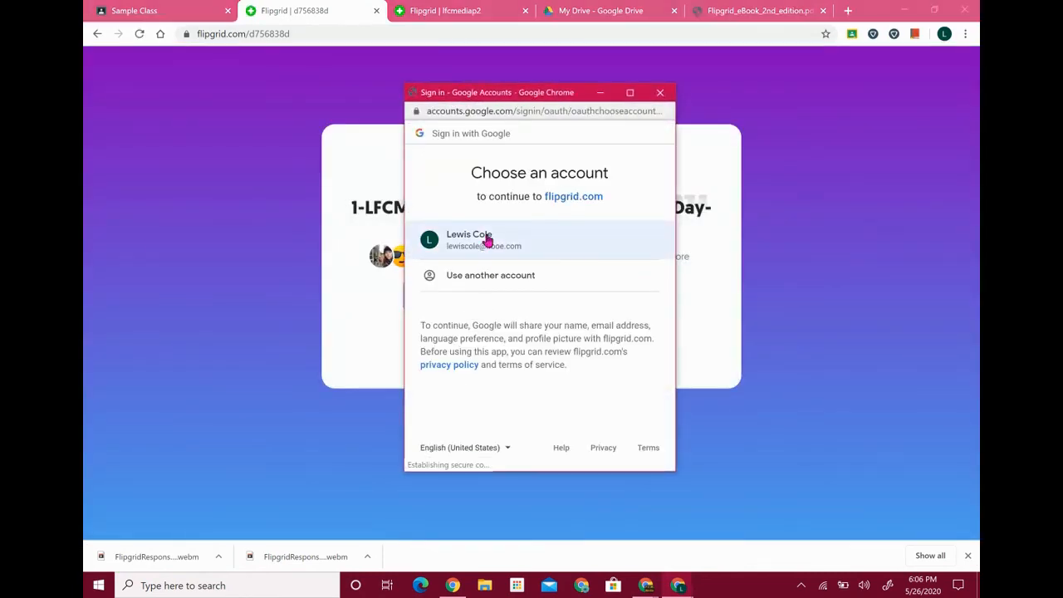
pyautogui.click(487, 239)
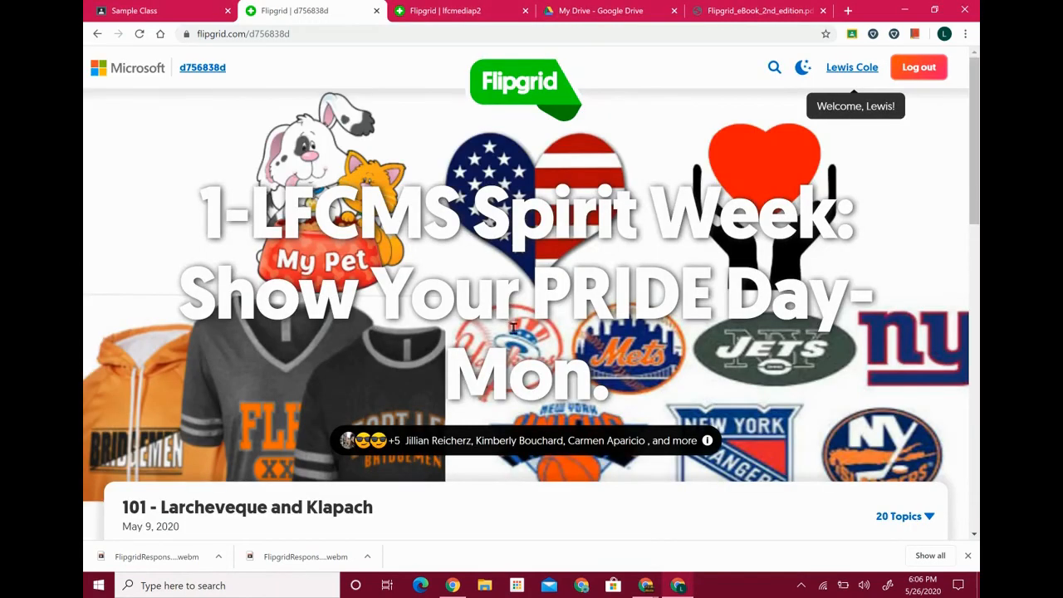
# Open the approved Great Job! response video and its linked Educator's Guide eBook PDF
pyautogui.scroll(-10, 514, 325)
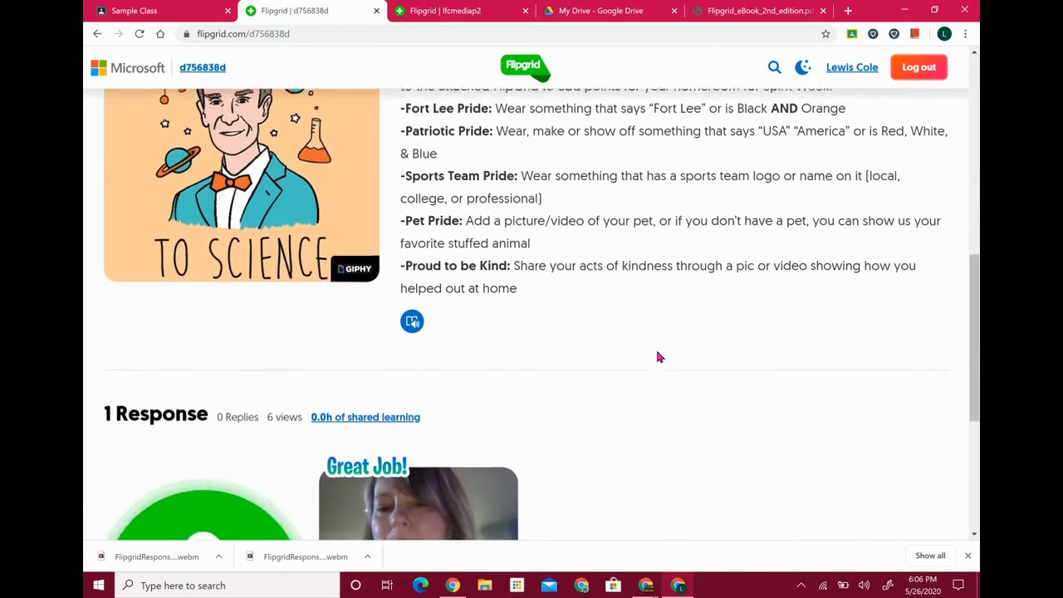
pyautogui.scroll(-1, 659, 357)
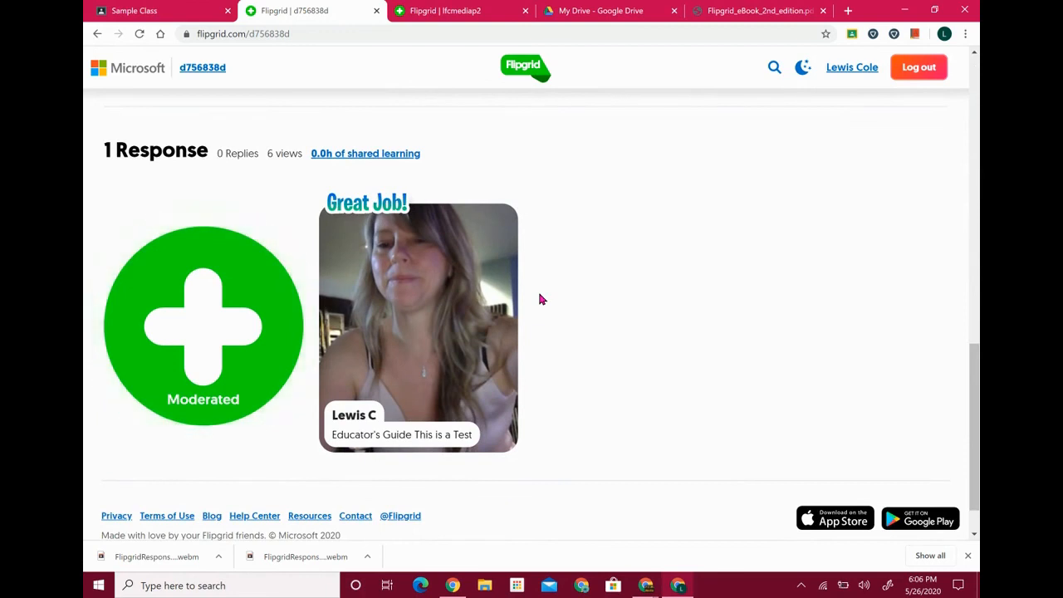
pyautogui.click(416, 285)
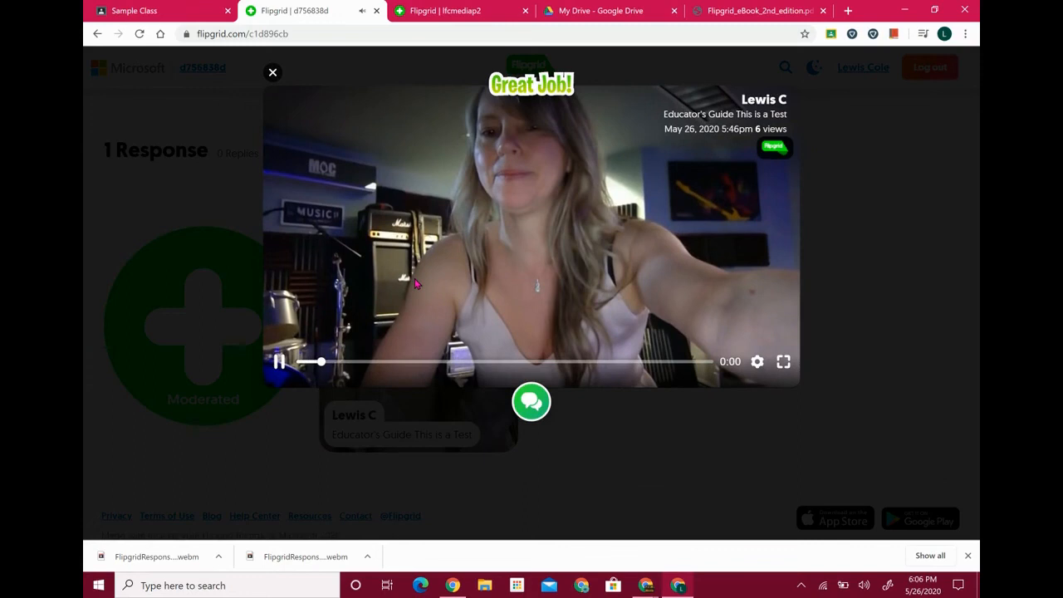
pyautogui.moveTo(489, 366)
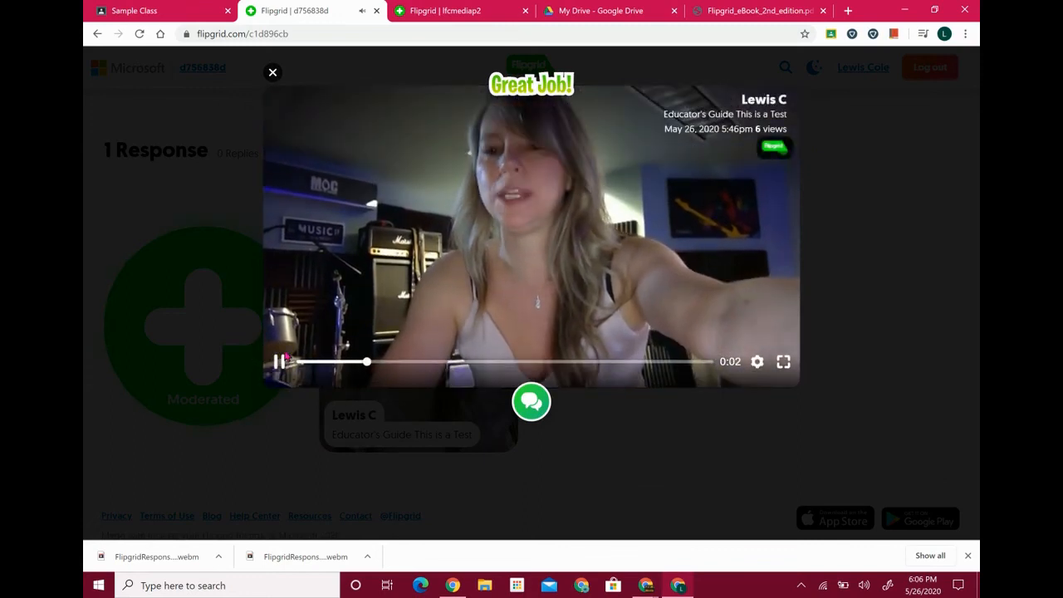
pyautogui.click(280, 362)
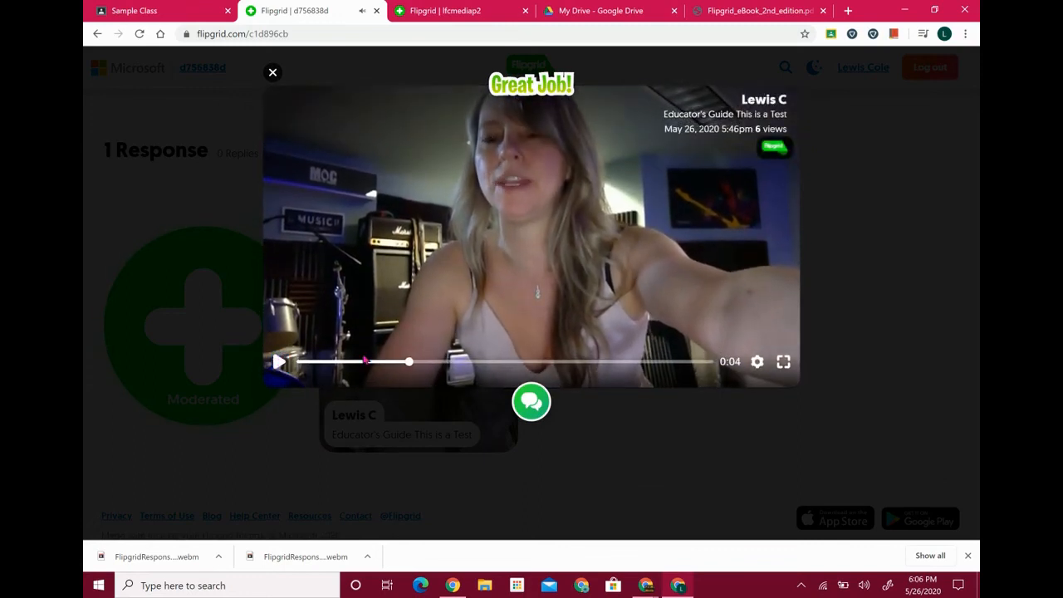
pyautogui.click(536, 396)
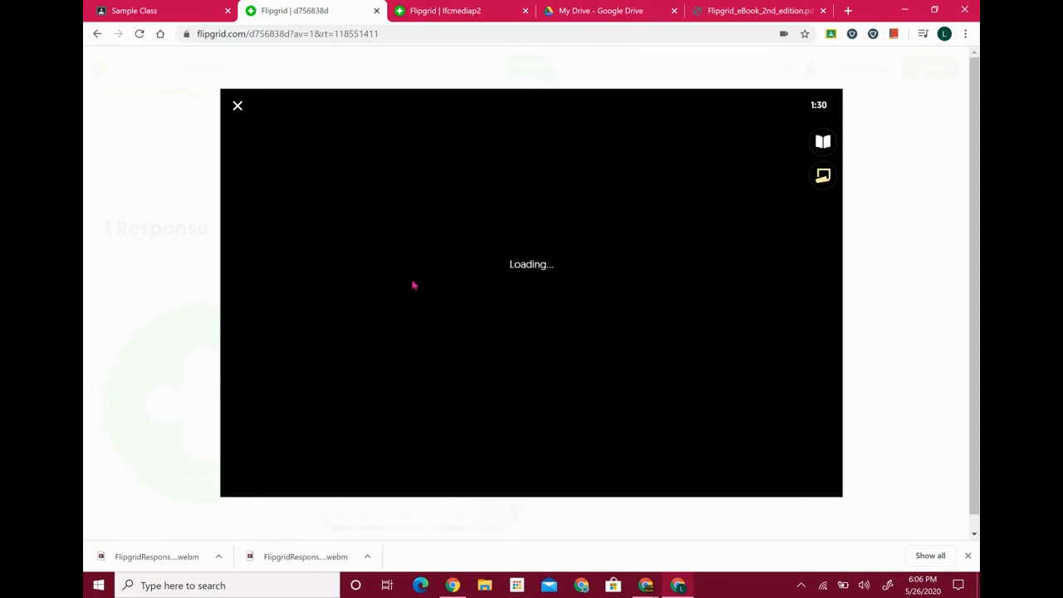
pyautogui.click(238, 106)
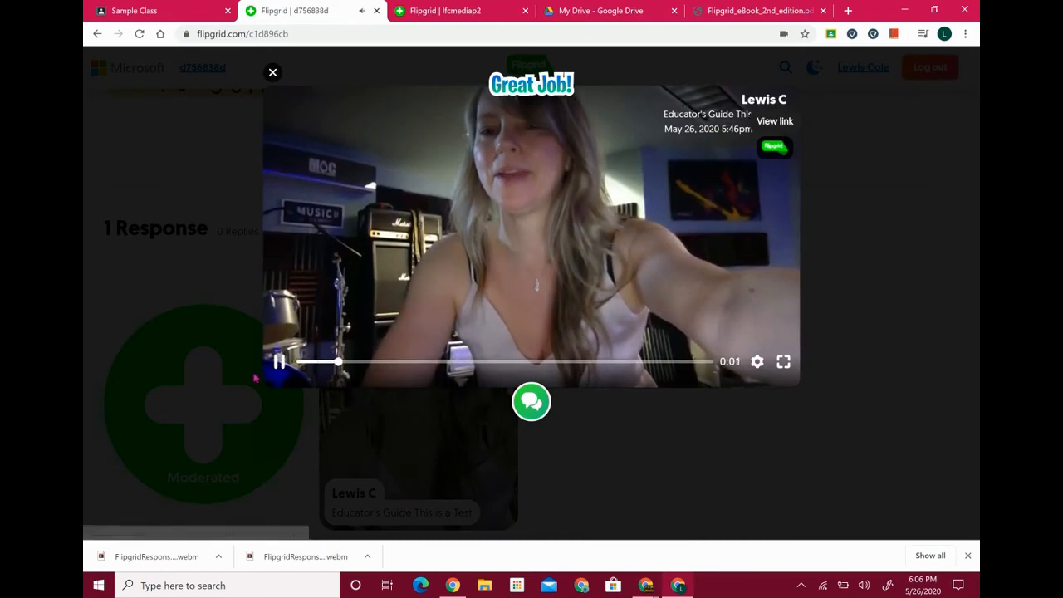
pyautogui.click(278, 363)
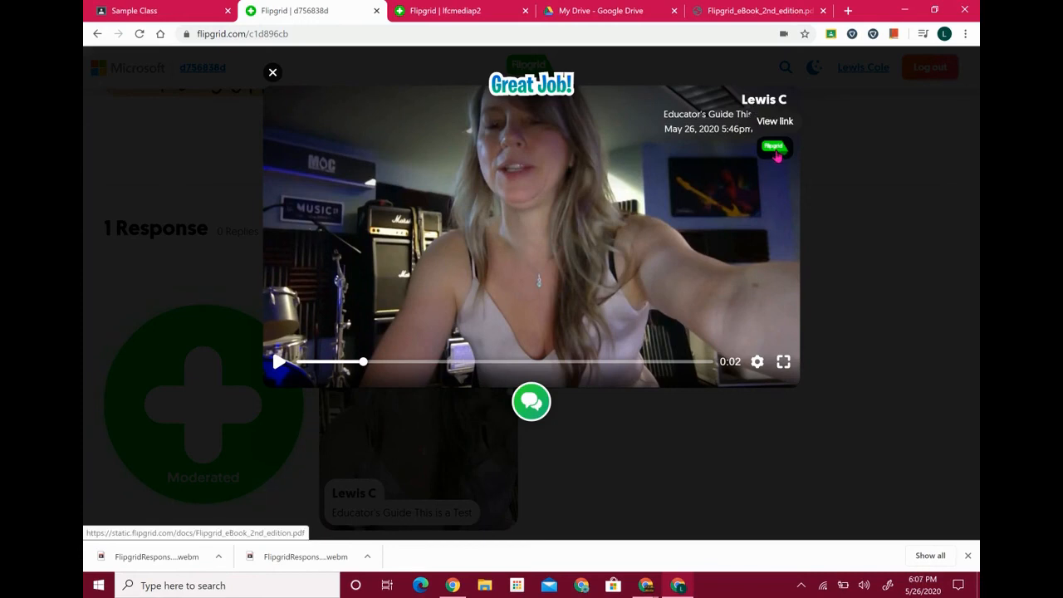
pyautogui.click(776, 156)
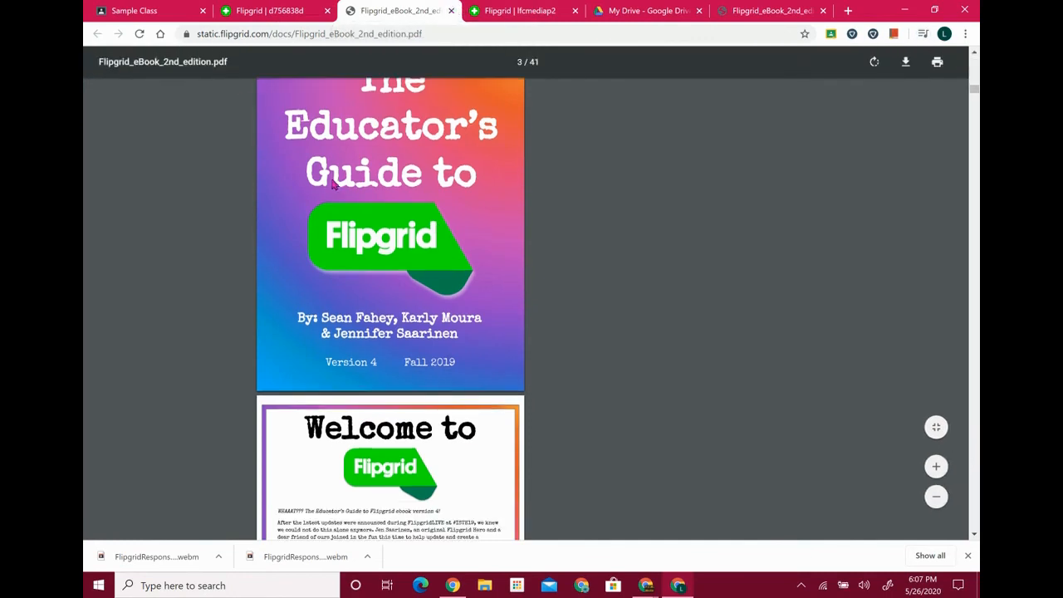
pyautogui.click(292, 10)
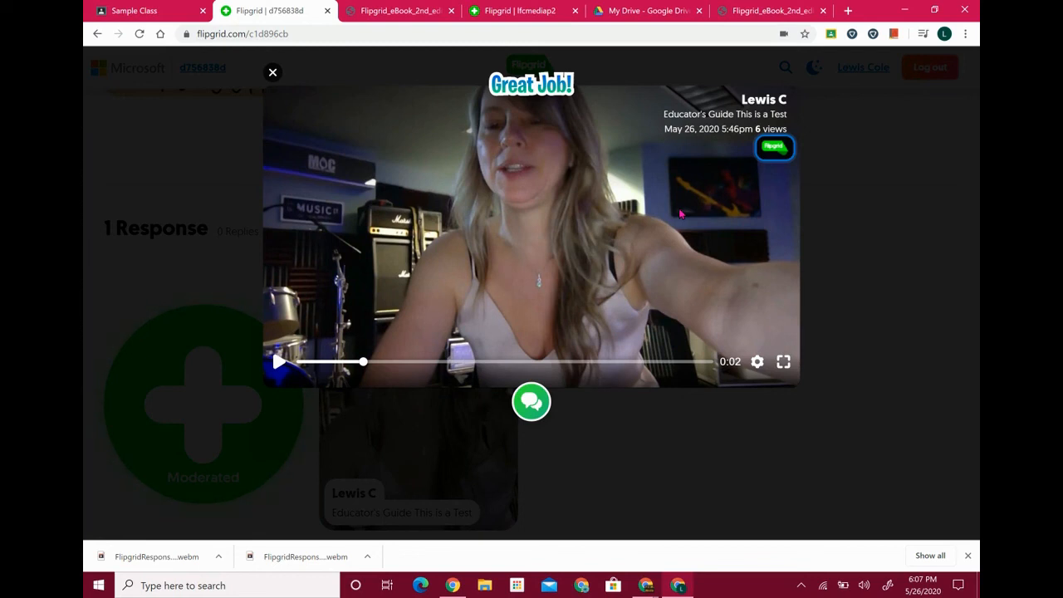
pyautogui.click(271, 74)
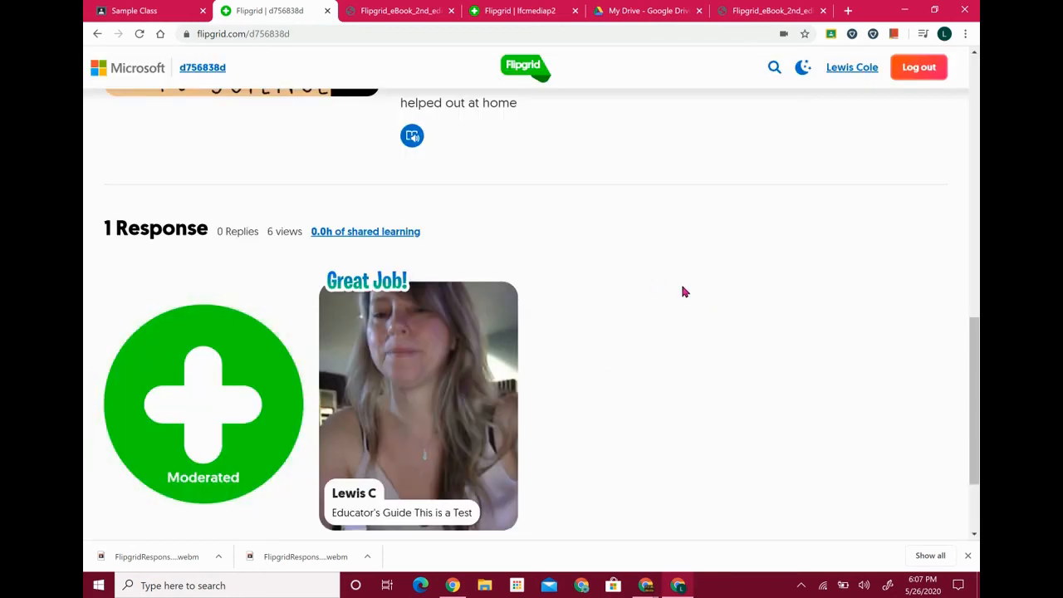
pyautogui.scroll(10, 646, 271)
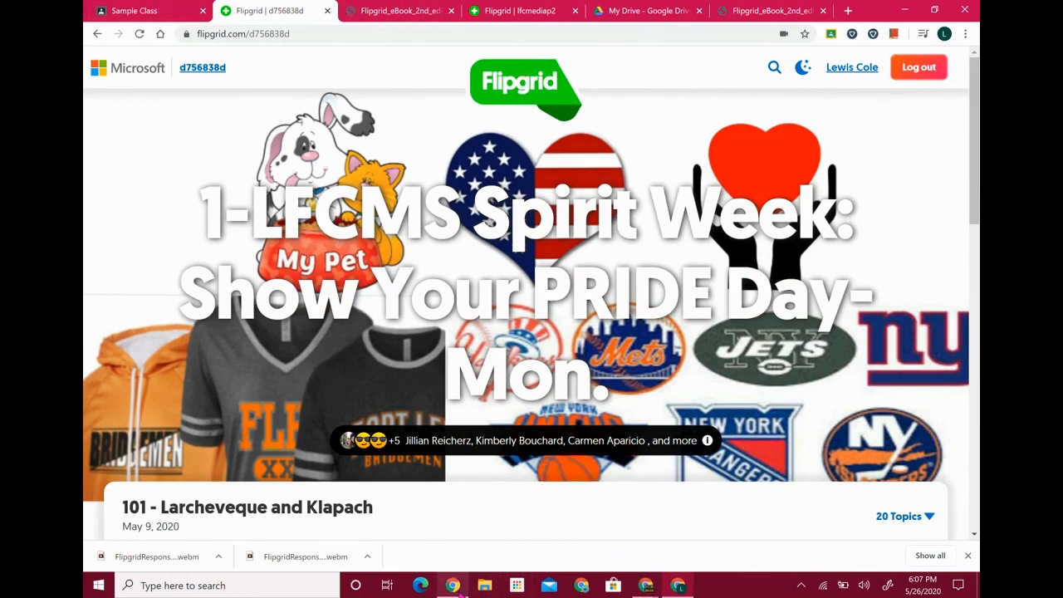
pyautogui.click(454, 586)
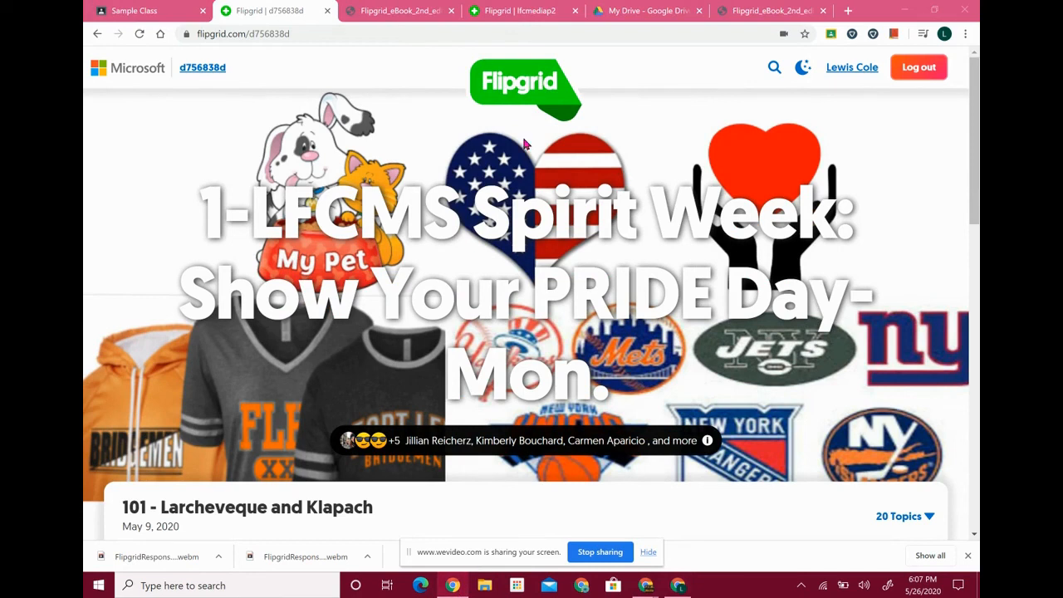
pyautogui.click(527, 8)
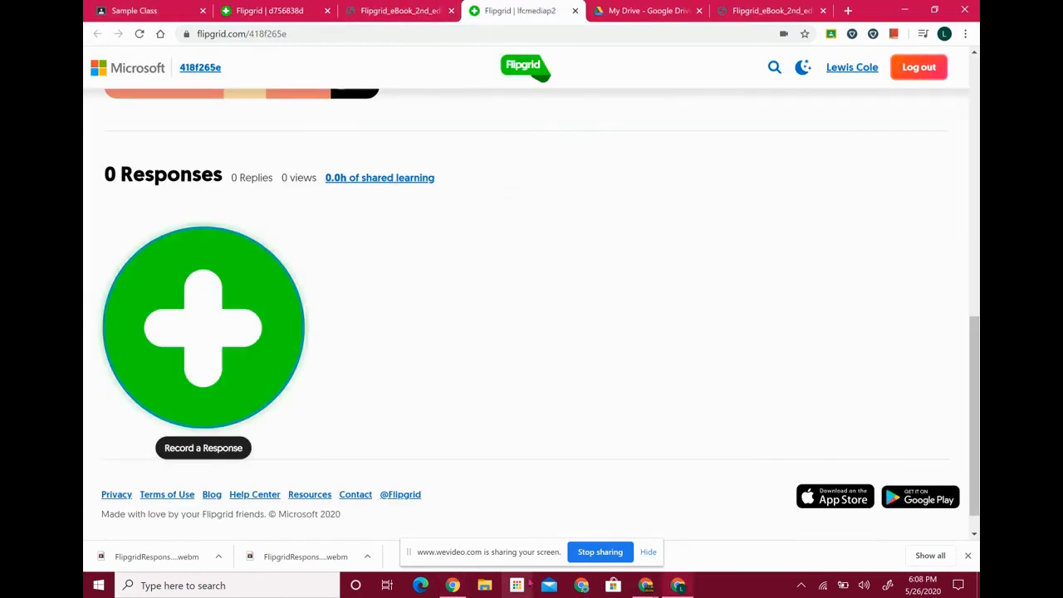
pyautogui.click(648, 587)
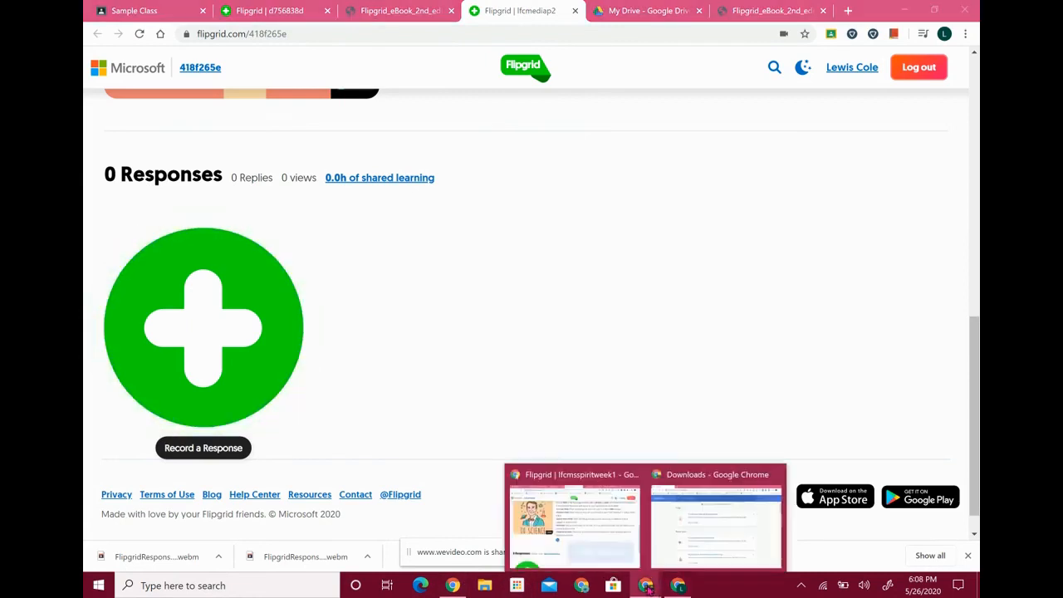
pyautogui.click(595, 473)
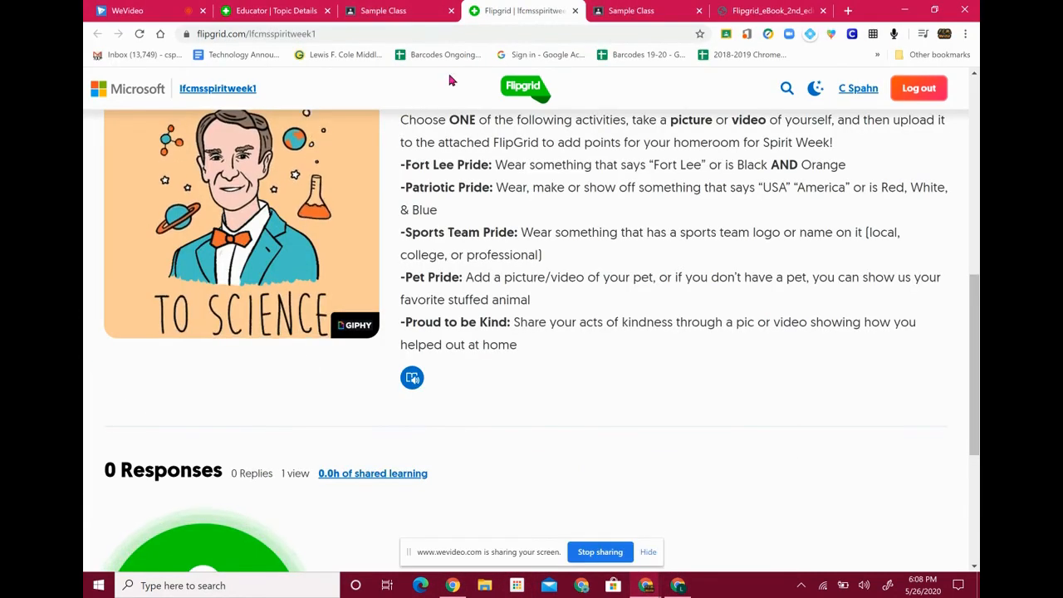
pyautogui.scroll(10, 455, 387)
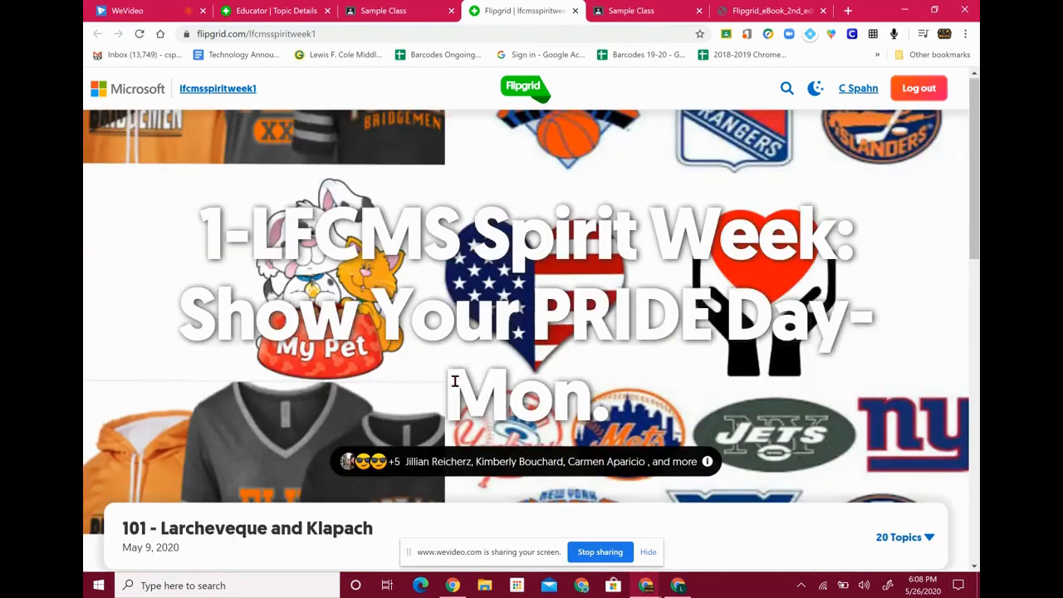
pyautogui.scroll(-5, 838, 191)
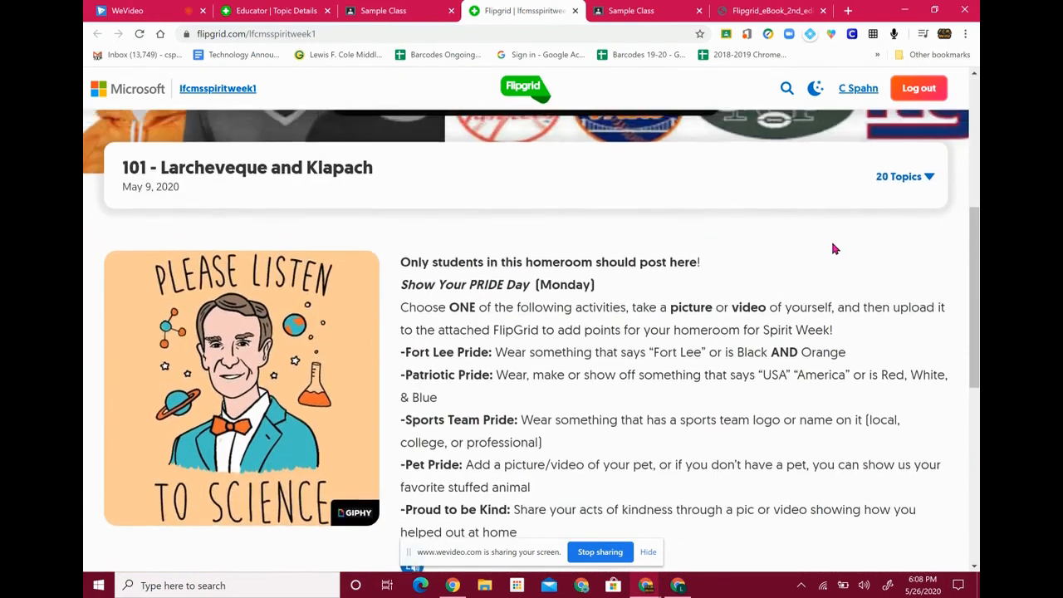
pyautogui.scroll(-1, 906, 216)
# Open the 117 - Ortega and Delserro topic from the homeroom topic list
pyautogui.click(930, 158)
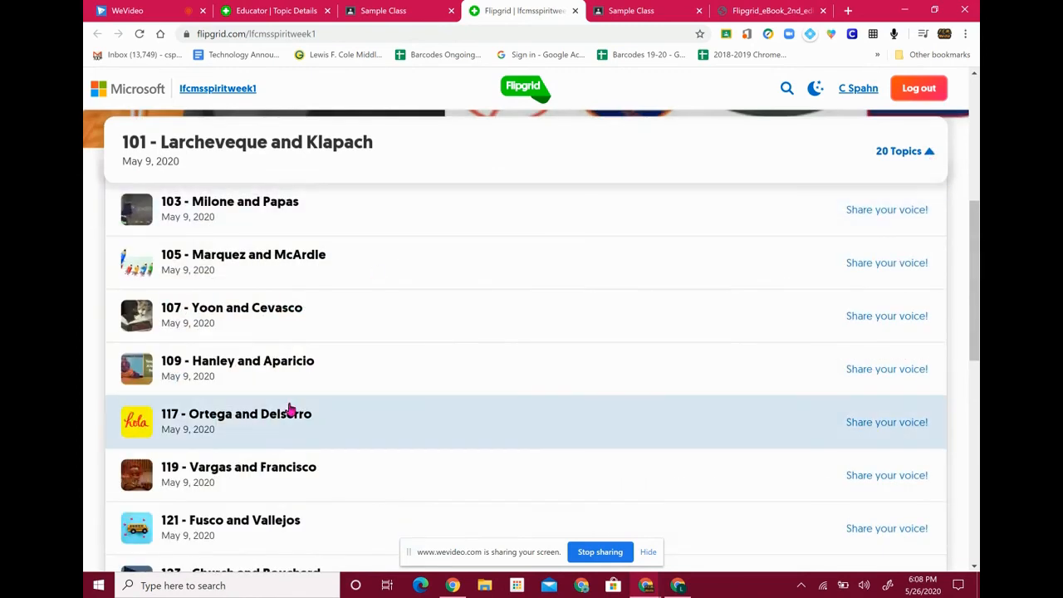
pyautogui.click(290, 409)
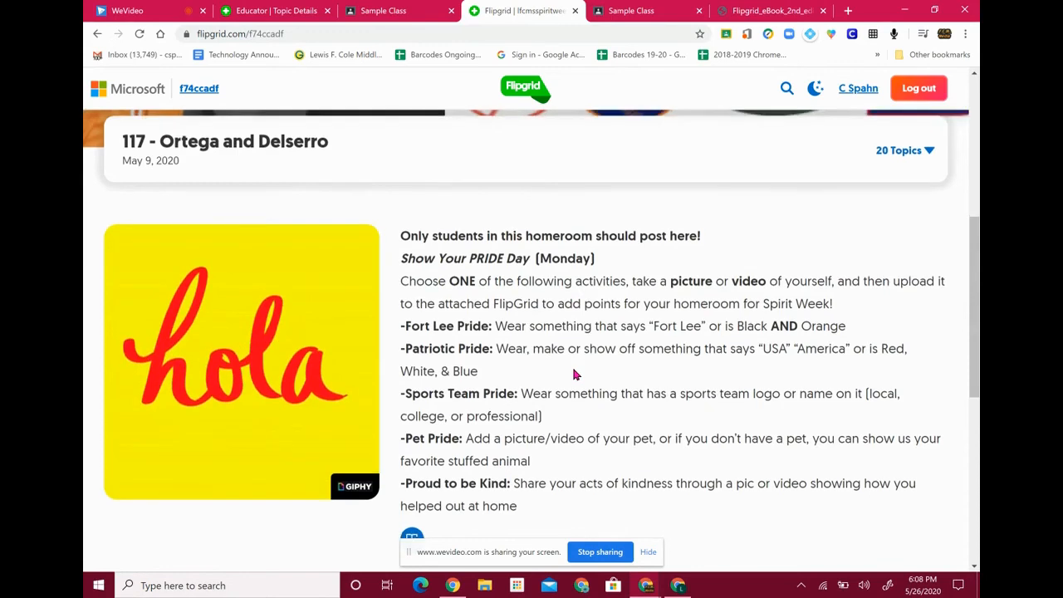
pyautogui.scroll(-5, 572, 364)
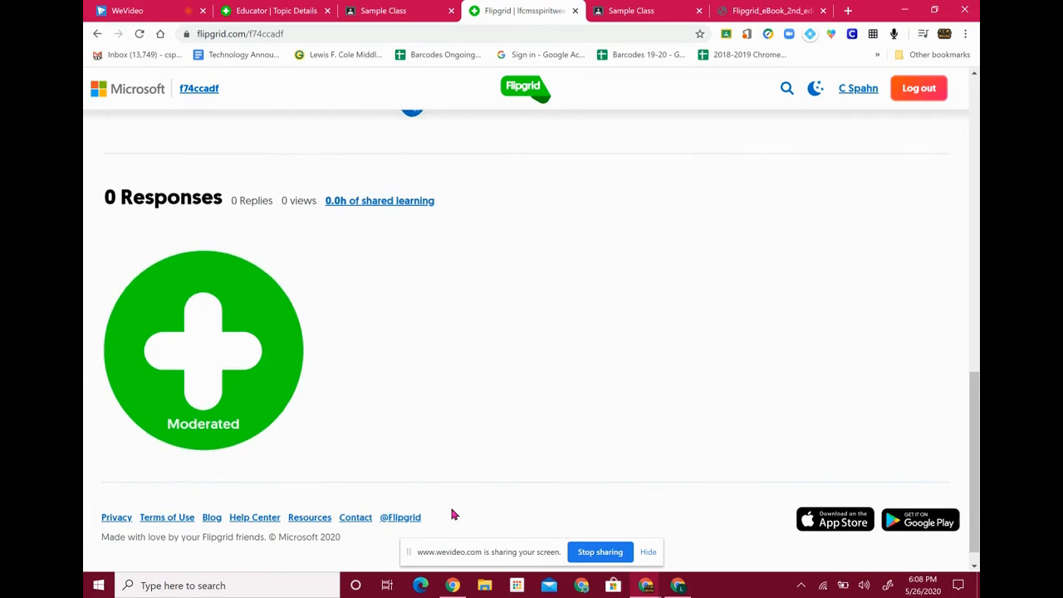
pyautogui.scroll(4, 452, 515)
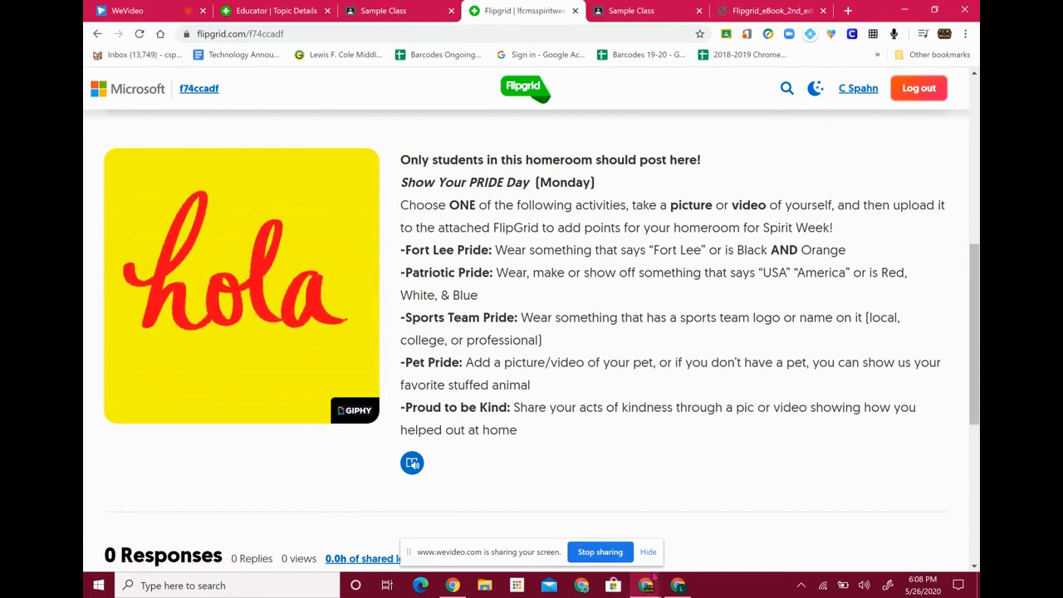
# Hide the WeVideo screen-sharing notice and scroll the 117 topic page back to its banner
pyautogui.click(647, 553)
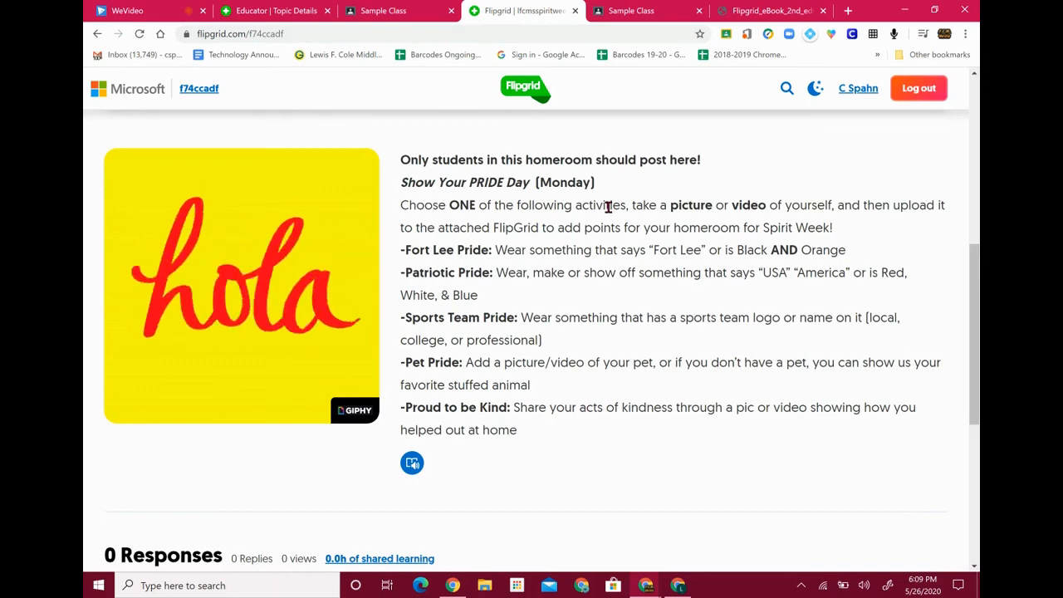
pyautogui.scroll(4, 608, 207)
pyautogui.scroll(2, 608, 207)
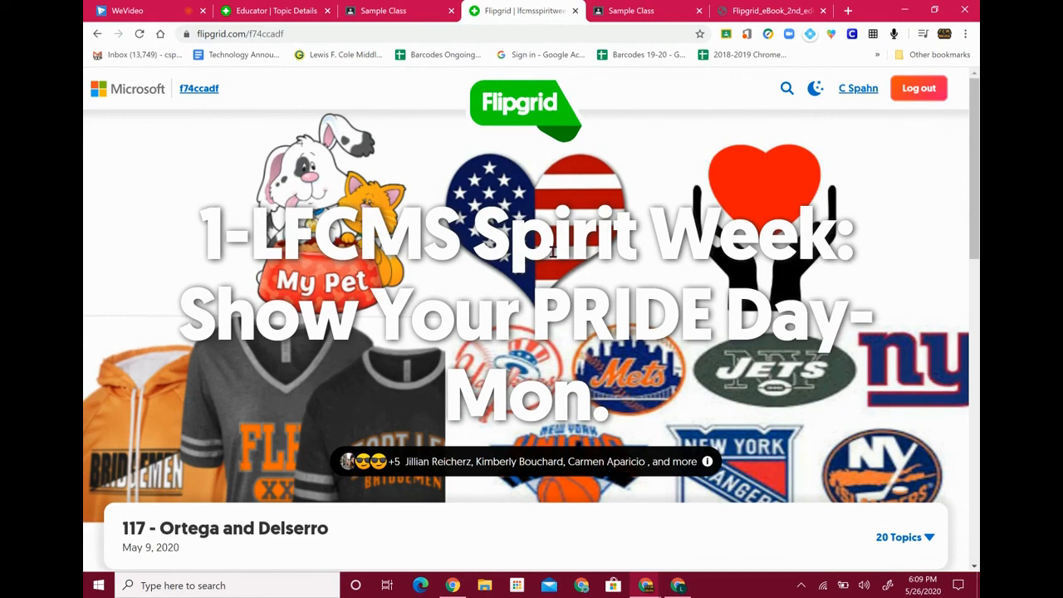
pyautogui.scroll(-7, 552, 251)
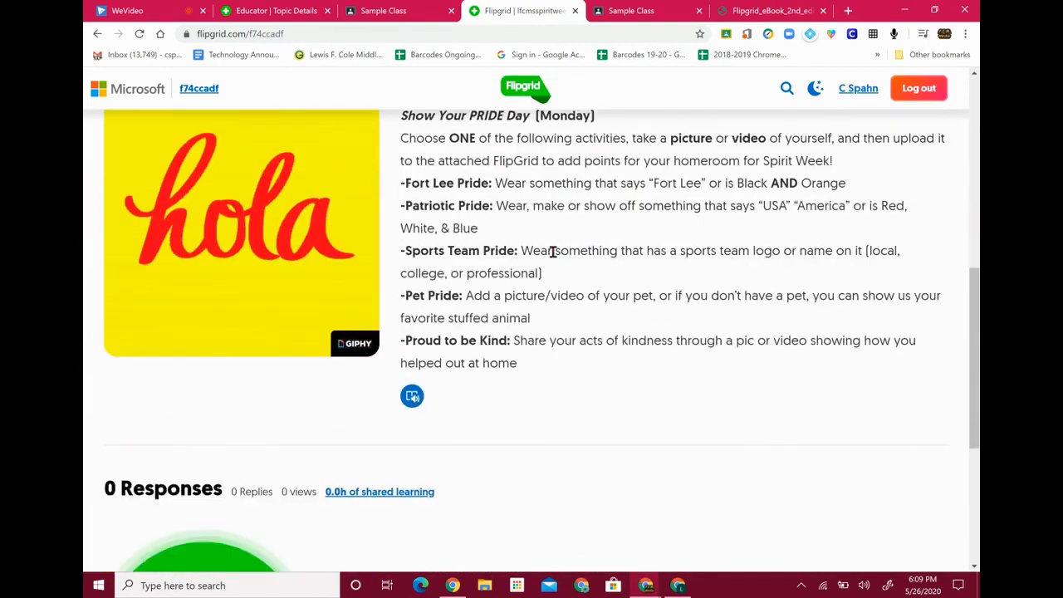
pyautogui.scroll(-4, 552, 251)
pyautogui.scroll(11, 552, 247)
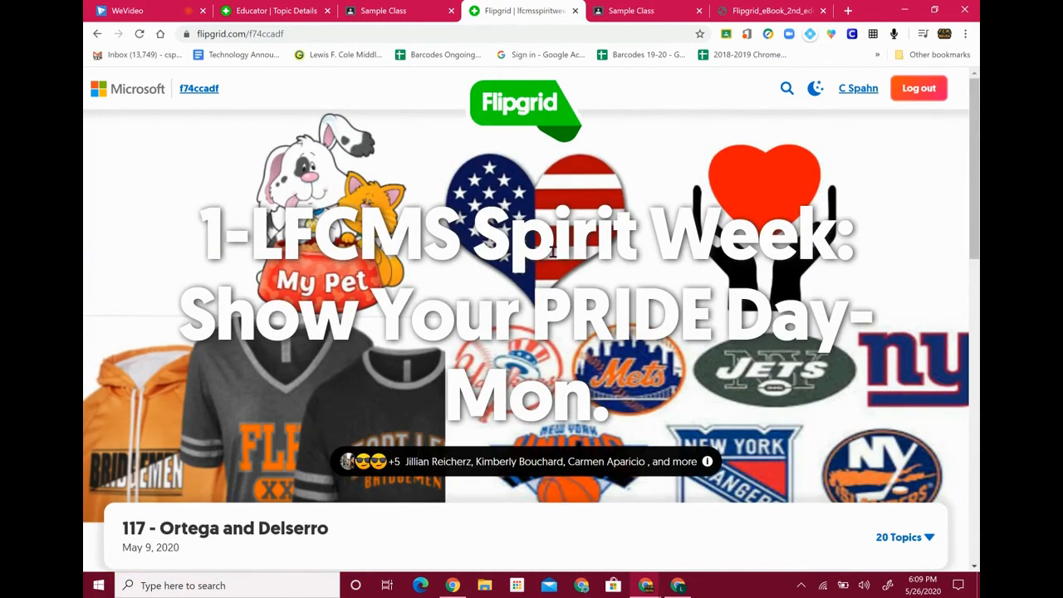
# From the educator topic page, go to My Grids and open the Period 2 Media grid
pyautogui.click(382, 10)
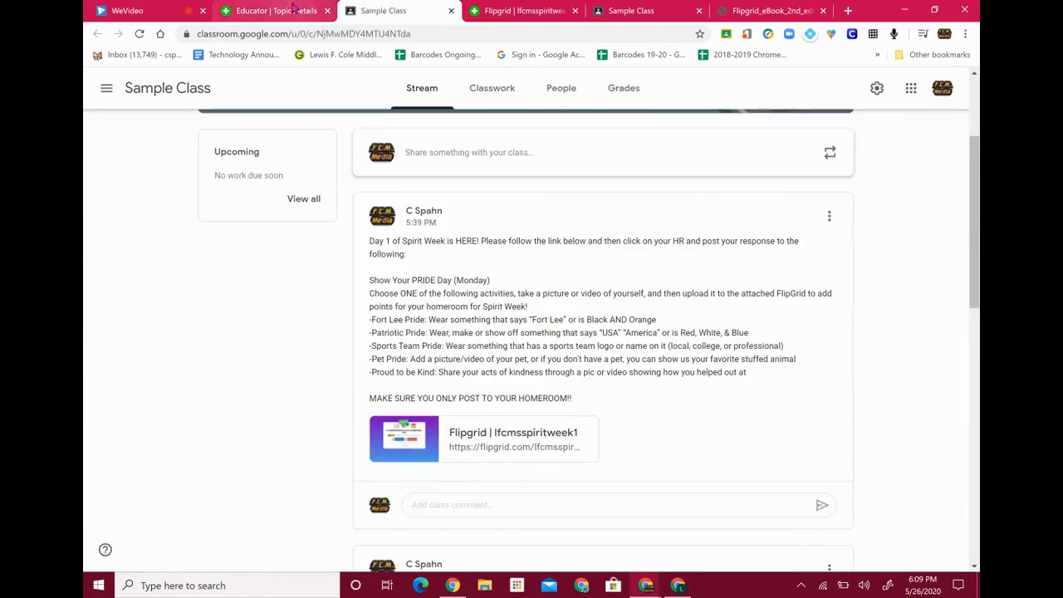
pyautogui.click(291, 10)
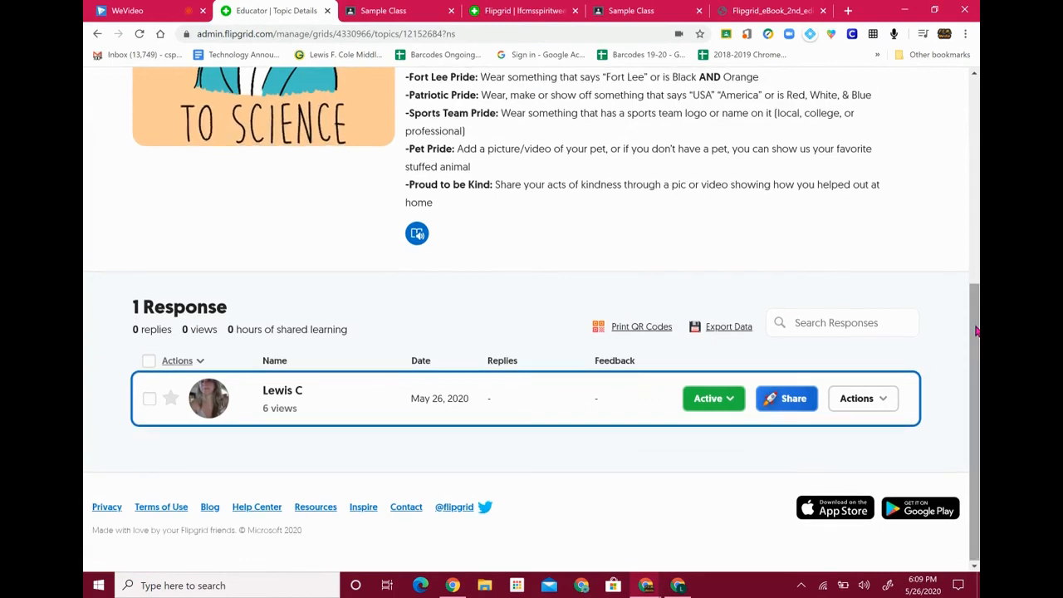
pyautogui.moveTo(977, 331); pyautogui.dragTo(977, 123)
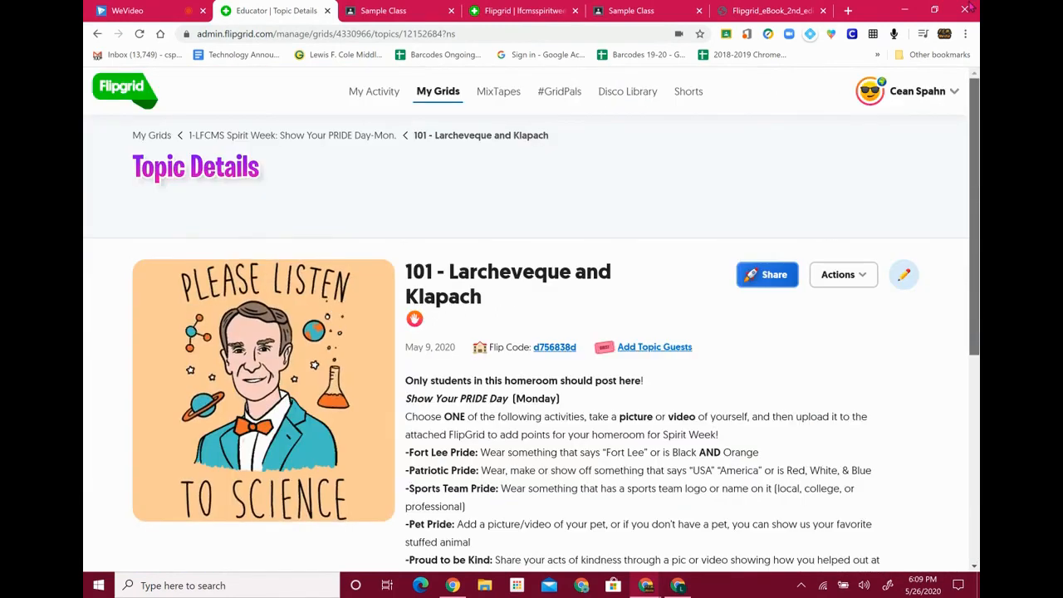
pyautogui.click(123, 93)
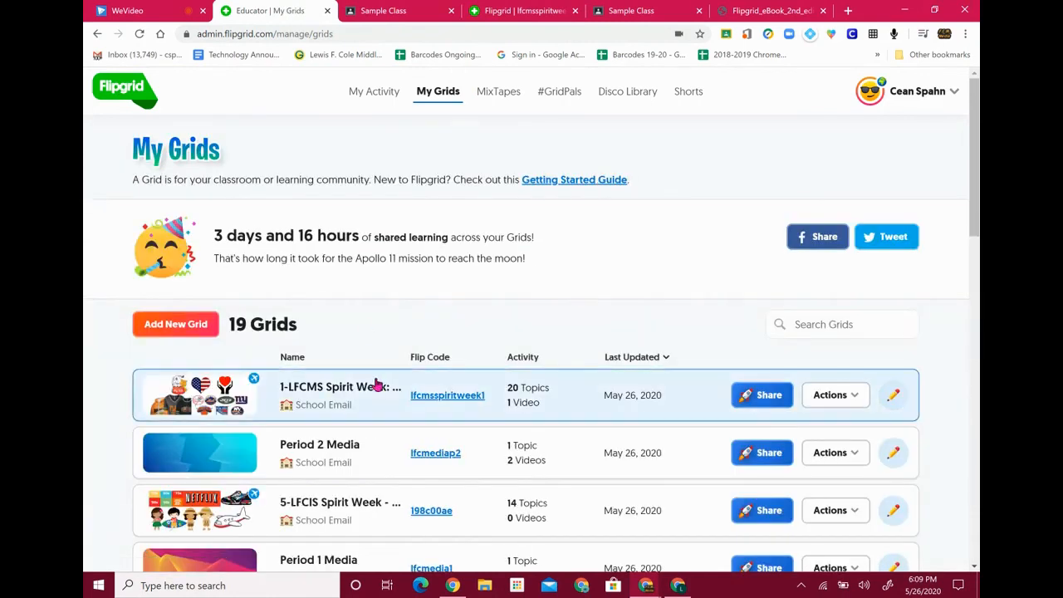
pyautogui.click(358, 451)
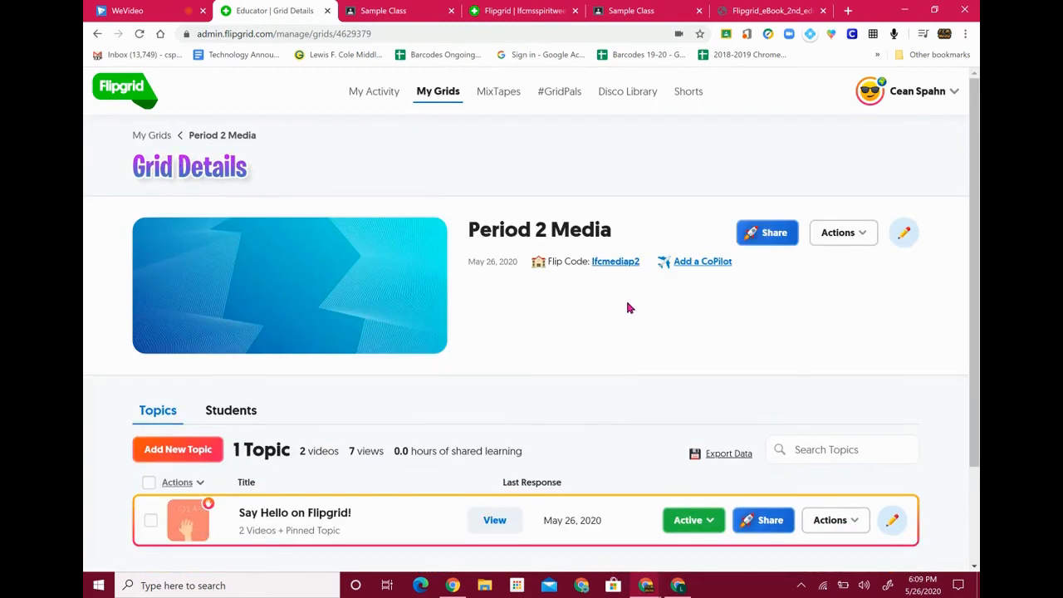
pyautogui.scroll(-2, 629, 306)
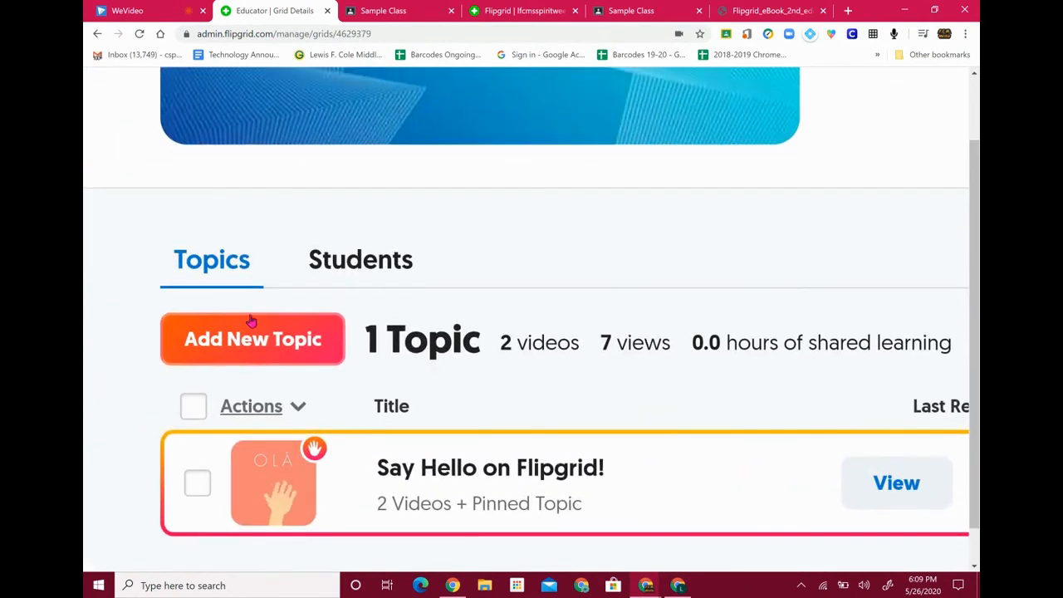
# Start a new topic in Period 2 Media and expand its More Options settings without filling anything in
pyautogui.click(257, 332)
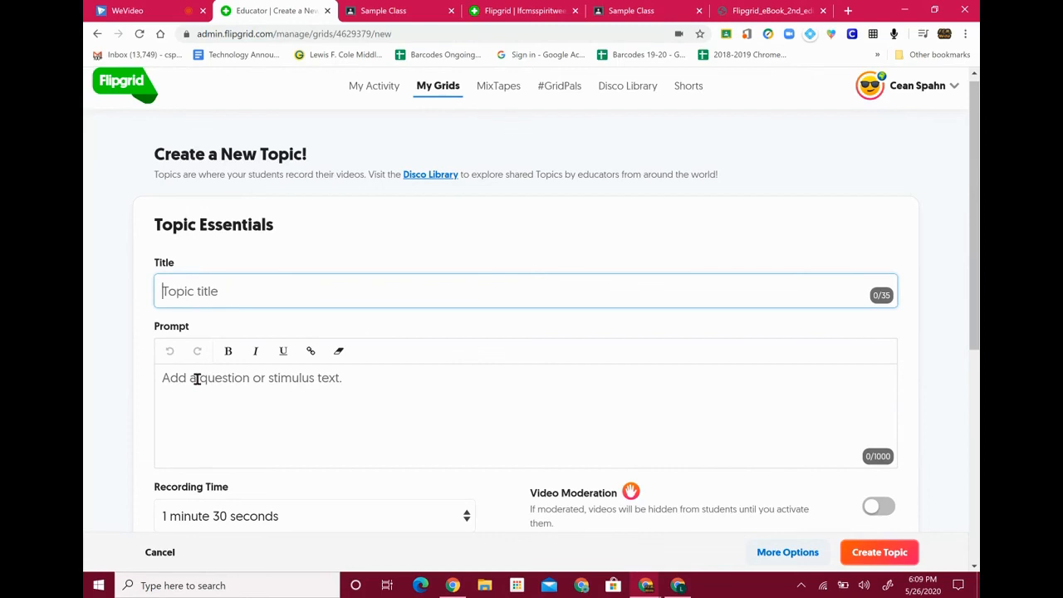
pyautogui.scroll(-2, 266, 388)
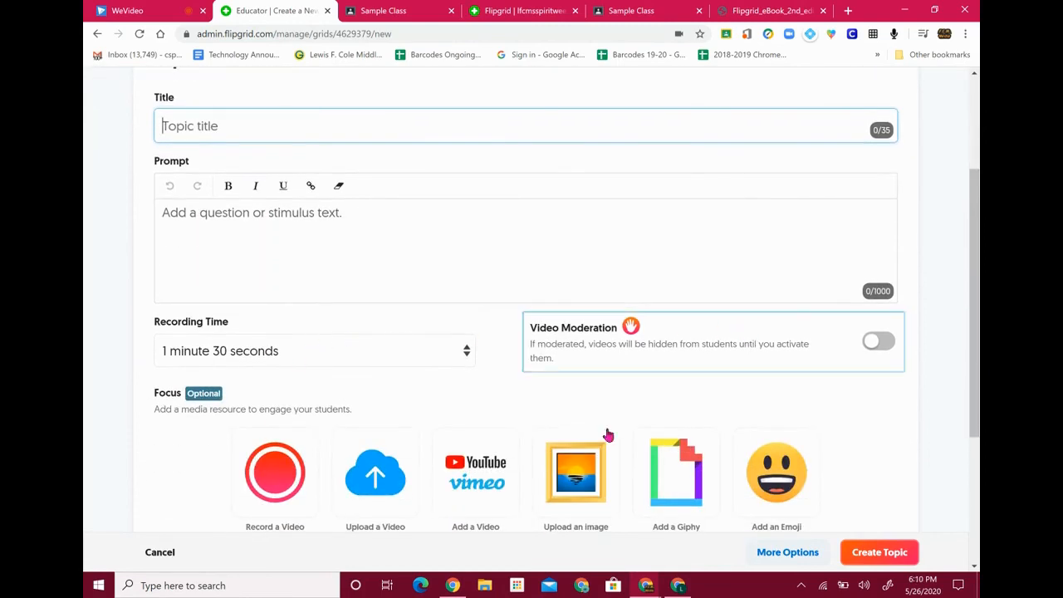
pyautogui.scroll(-3, 689, 363)
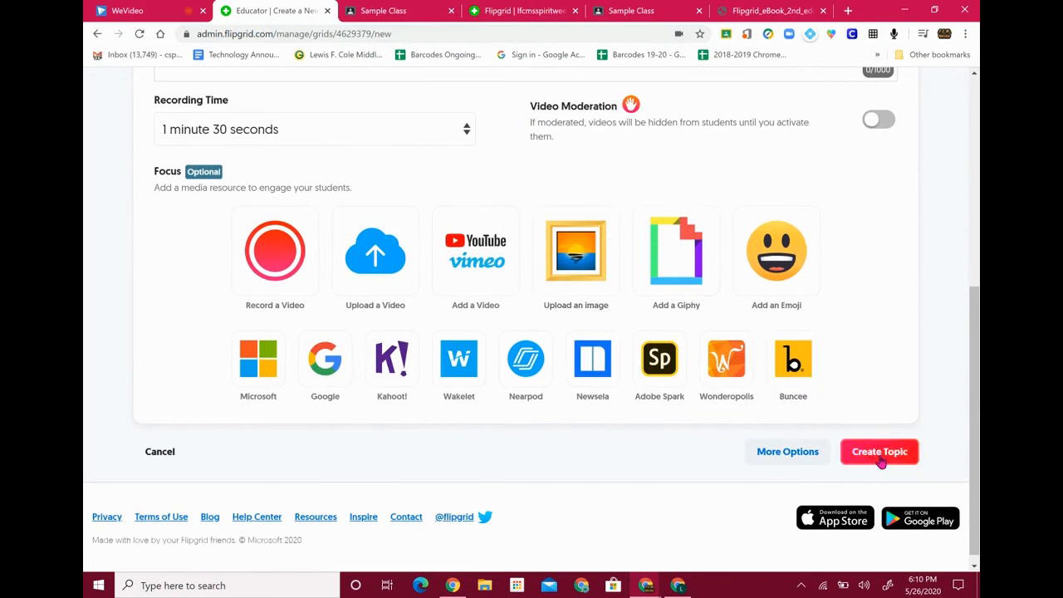
pyautogui.click(763, 454)
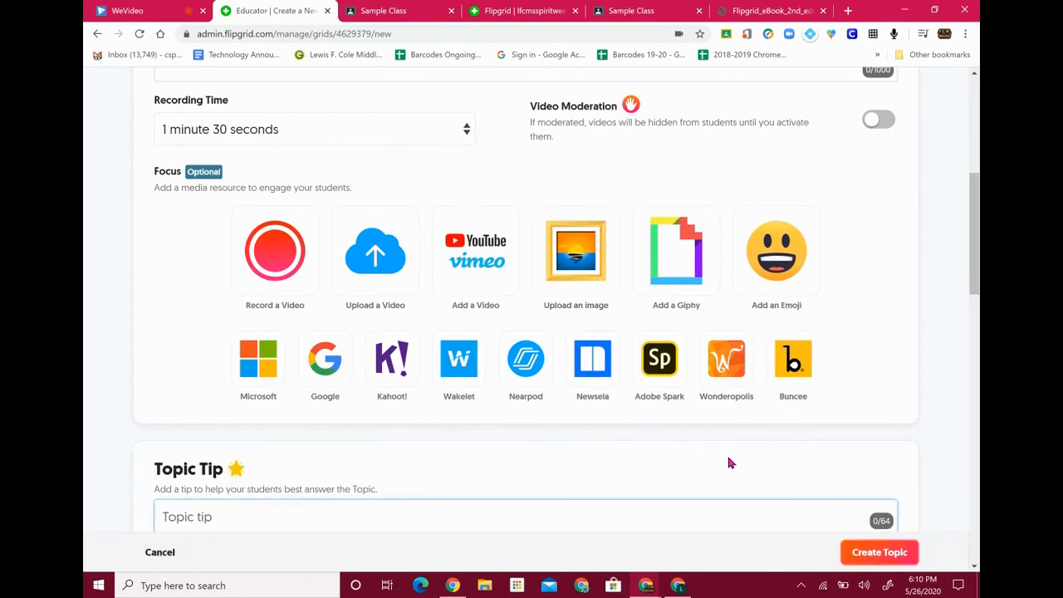
pyautogui.scroll(-3, 726, 452)
pyautogui.scroll(-2, 730, 462)
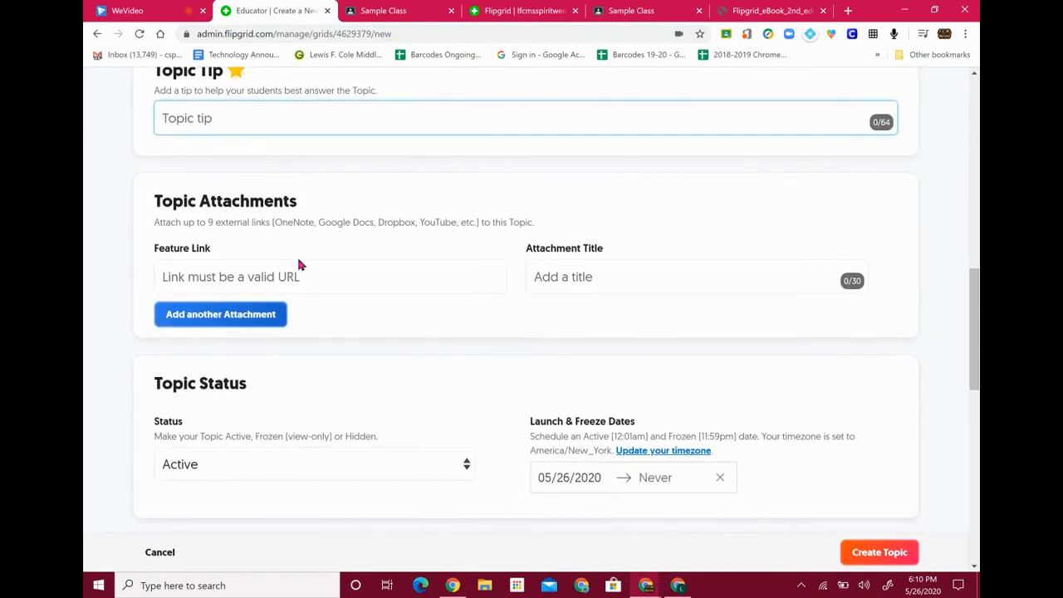
pyautogui.scroll(-10, 408, 452)
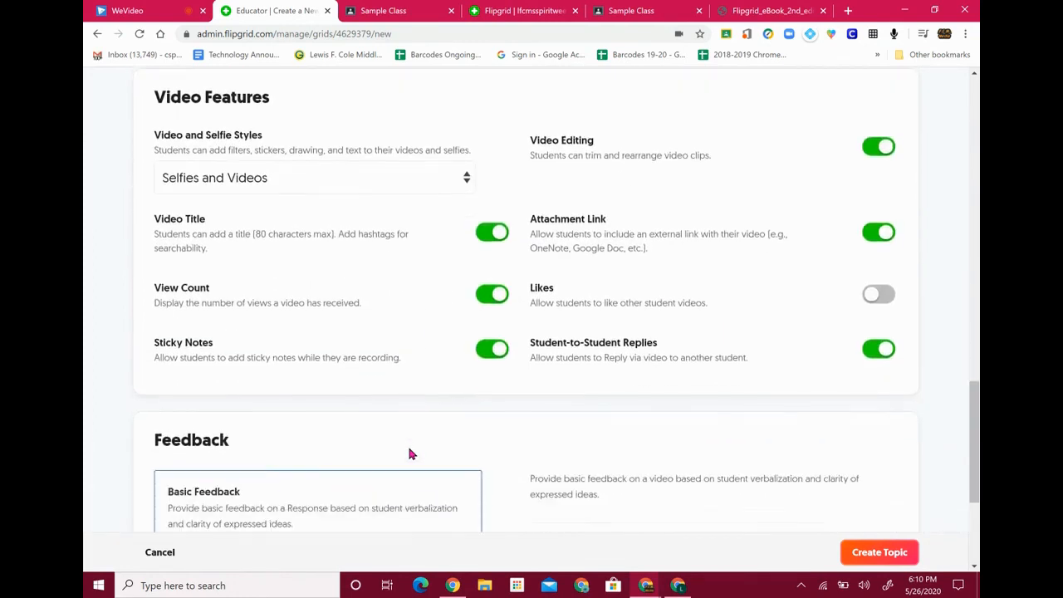
pyautogui.scroll(15, 408, 454)
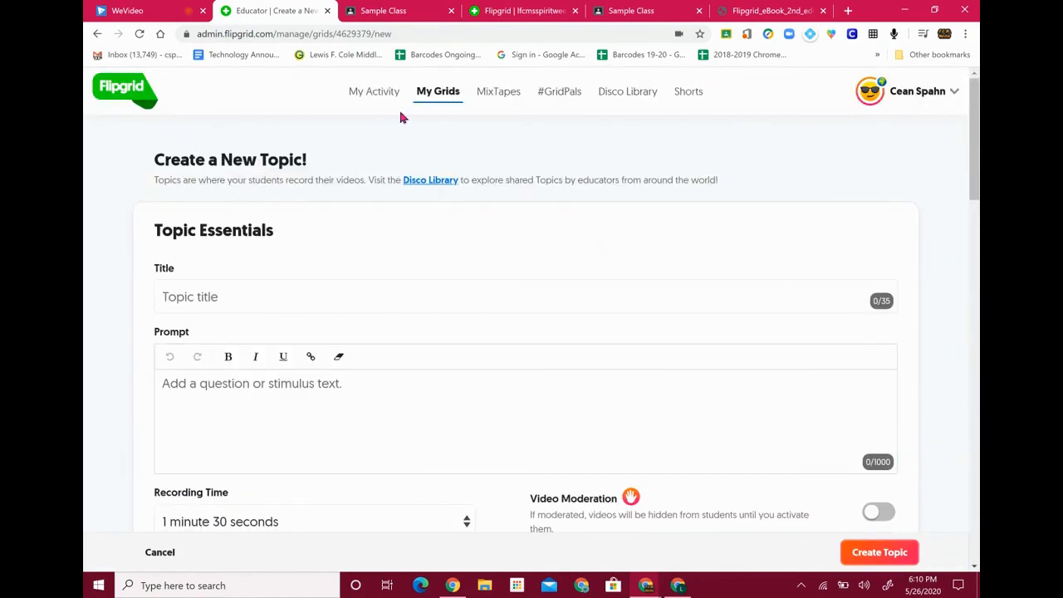
# Abandon the unsaved topic, revisit Period 2 Media, then return to the full list of 19 grids
pyautogui.click(434, 100)
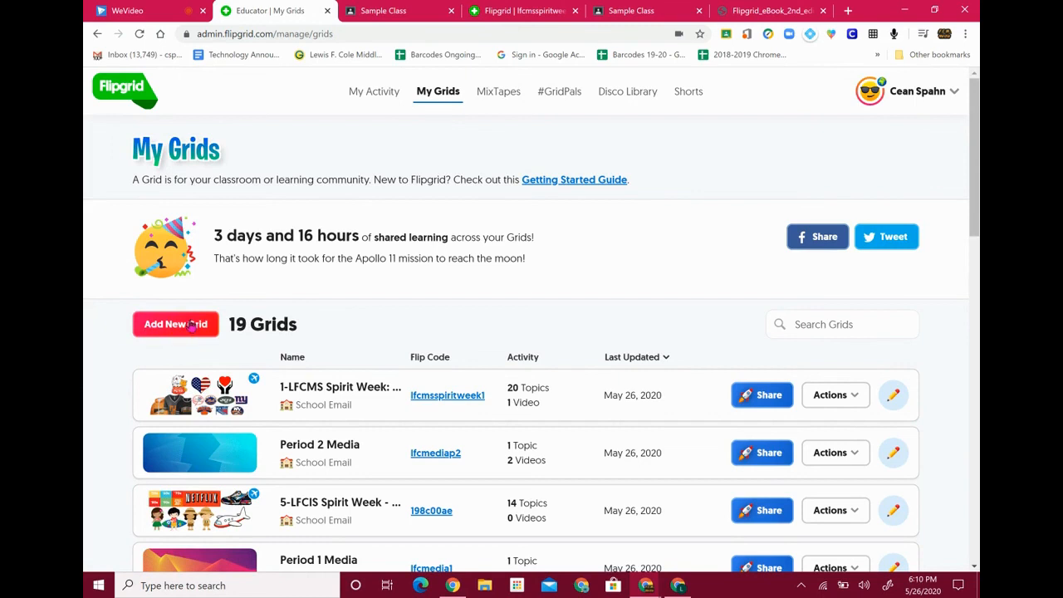
pyautogui.click(323, 456)
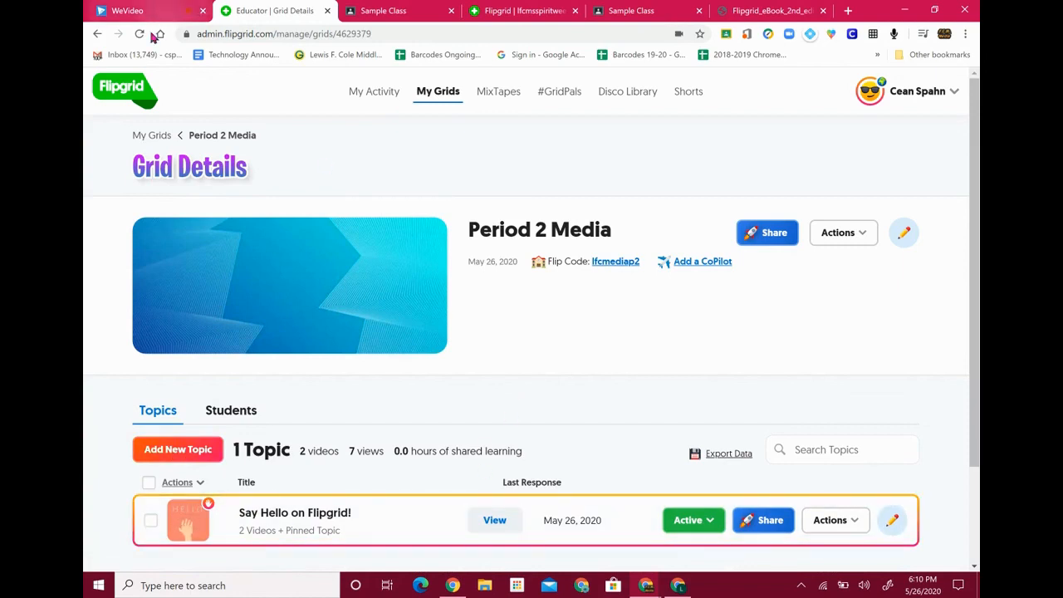
pyautogui.click(151, 136)
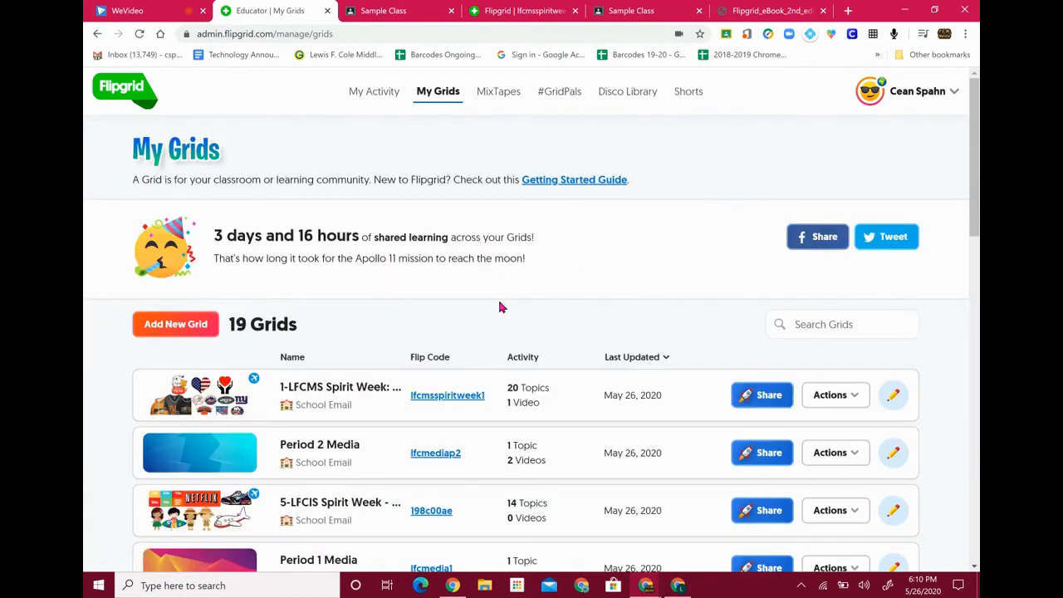
pyautogui.scroll(-4, 581, 306)
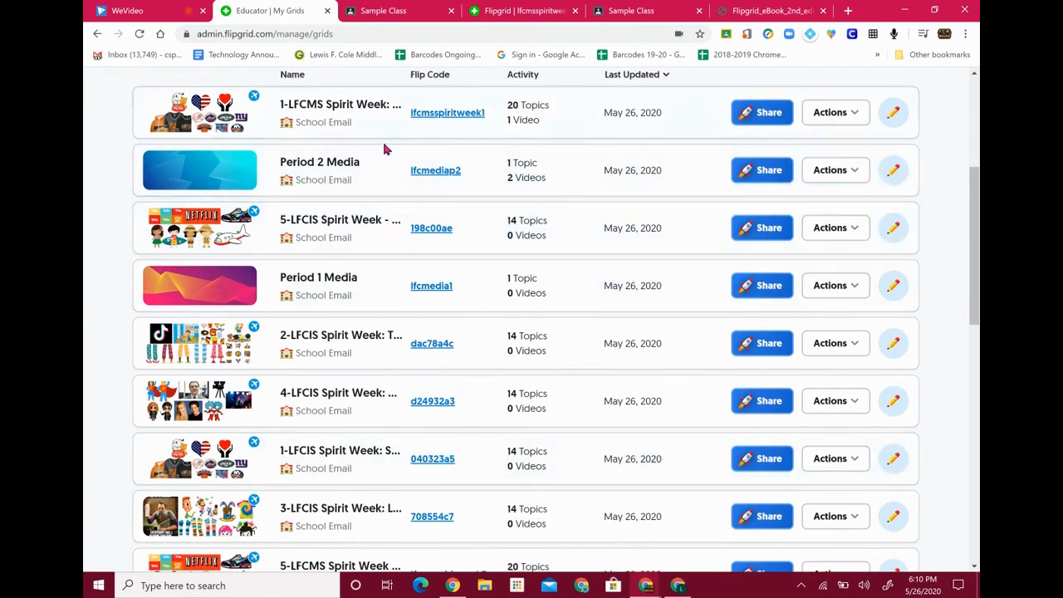
pyautogui.scroll(3, 466, 279)
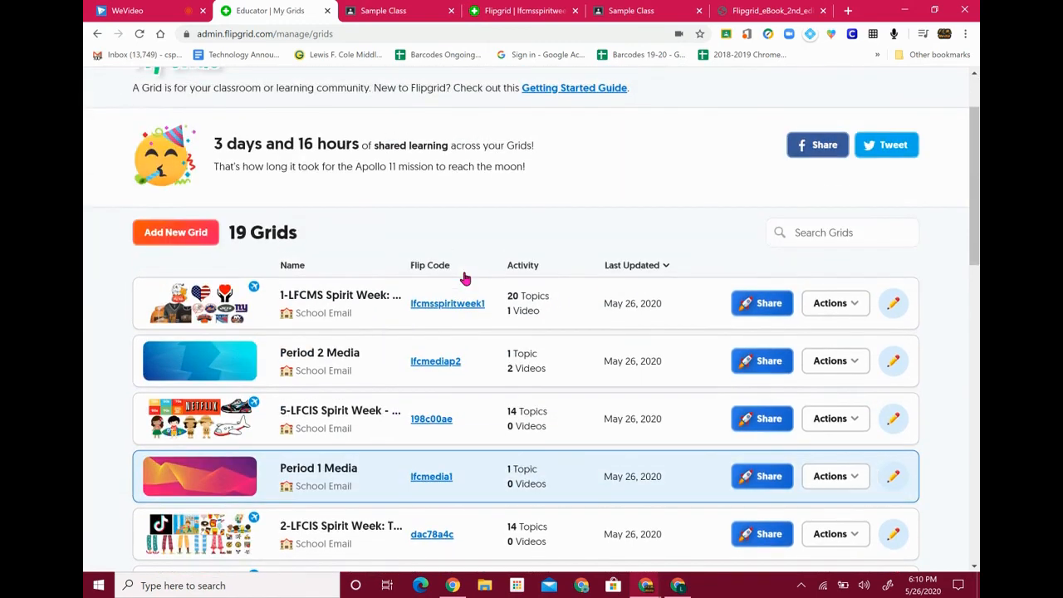